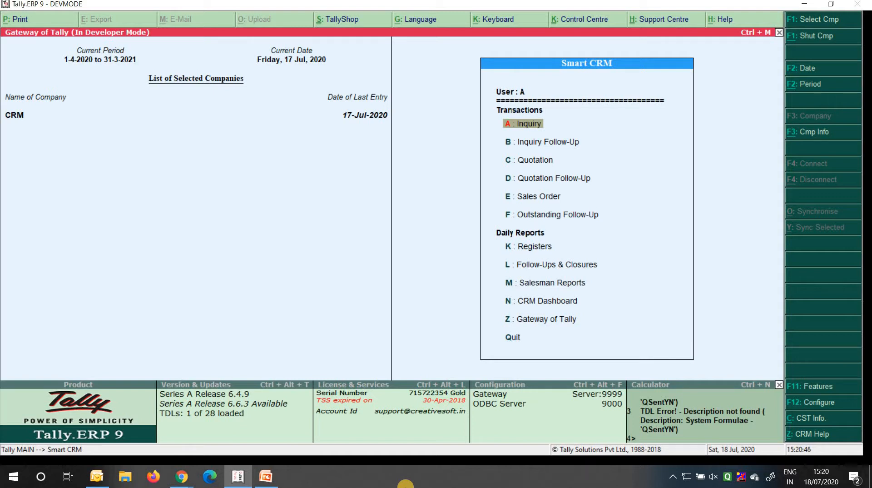
In CRM Configuration, change Inquiry For from Product Wise to Both
{"action": "key", "text": "F11"}
{"action": "key", "text": "Up"}
{"action": "key", "text": "Up"}
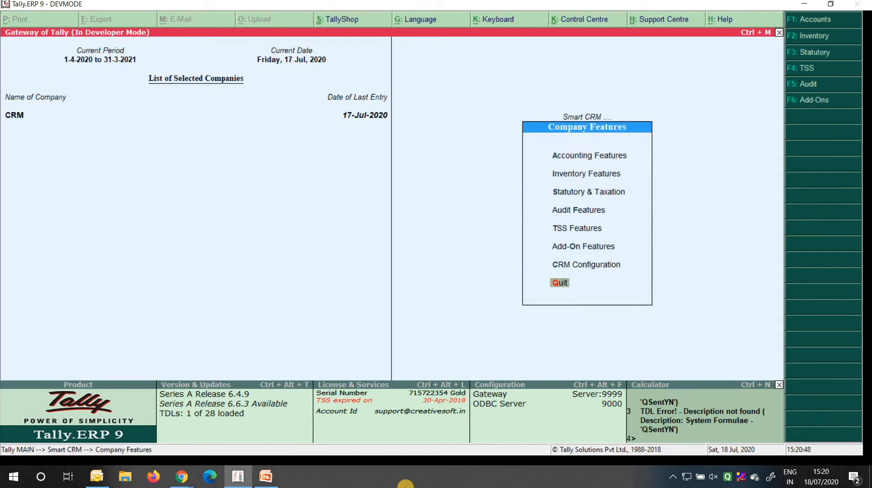
{"action": "key", "text": "Return"}
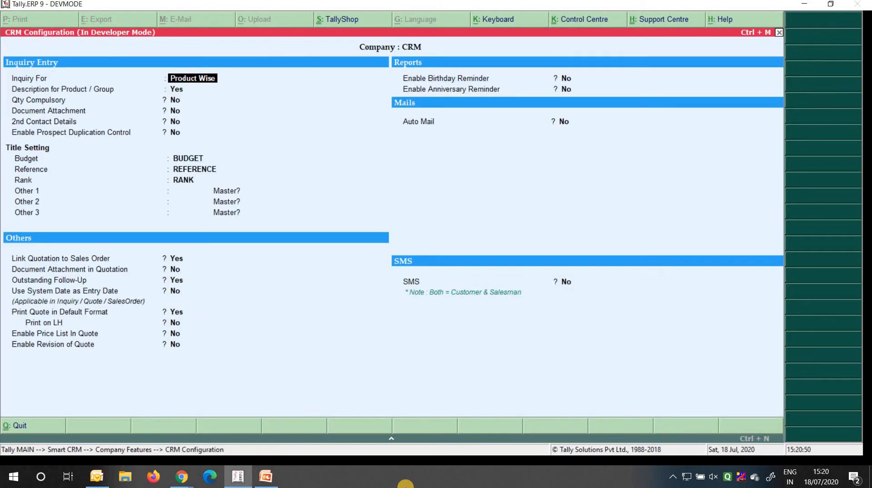
{"action": "key", "text": "Down"}
{"action": "key", "text": "Down"}
{"action": "key", "text": "Down"}
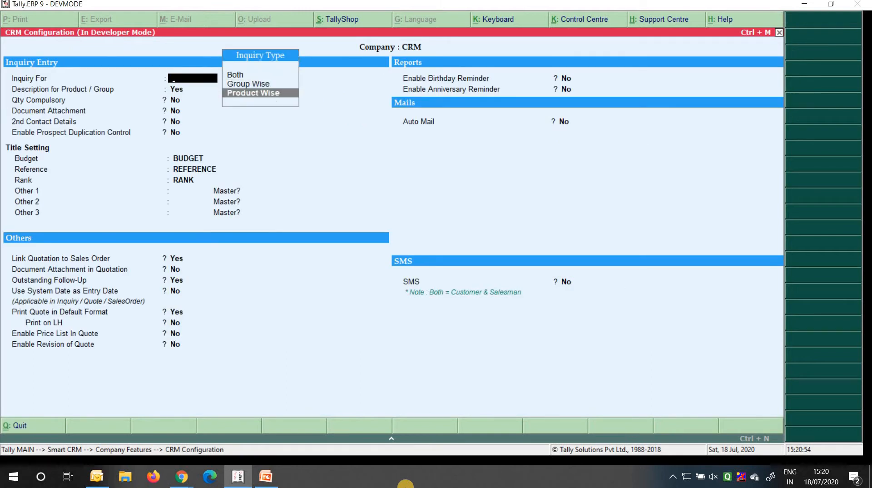
{"action": "key", "text": "Down"}
{"action": "key", "text": "Down"}
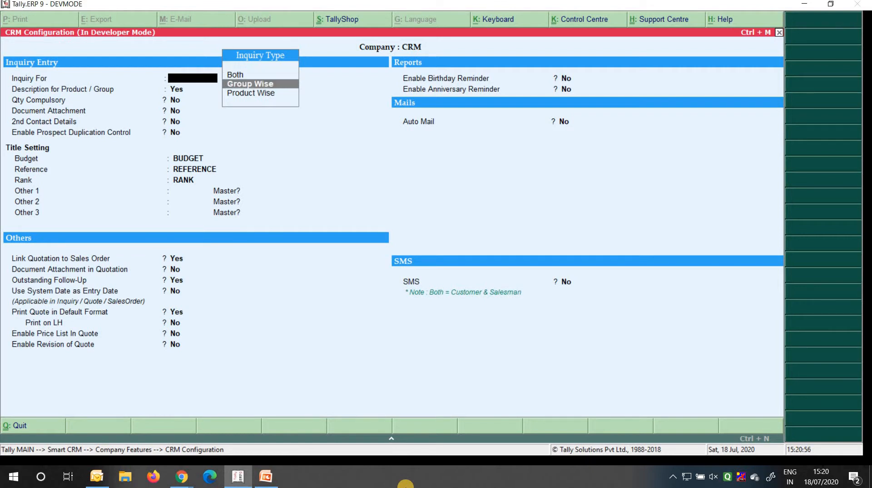
{"action": "key", "text": "Up"}
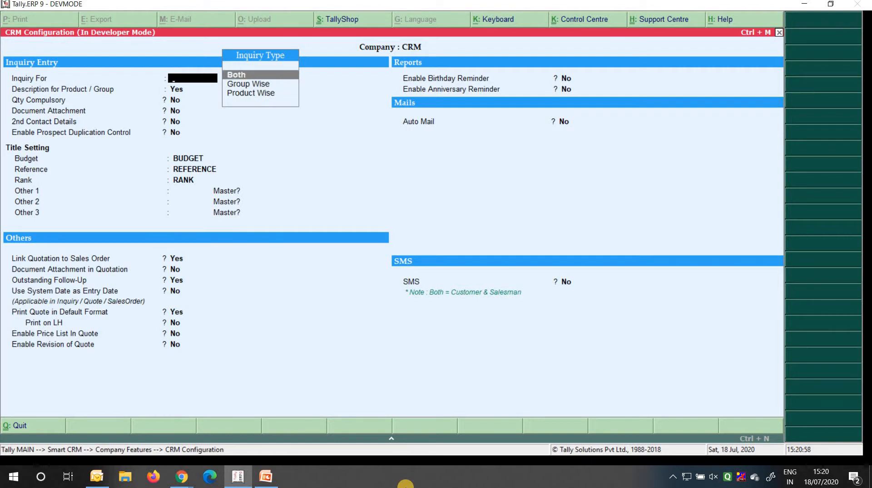
{"action": "key", "text": "Return"}
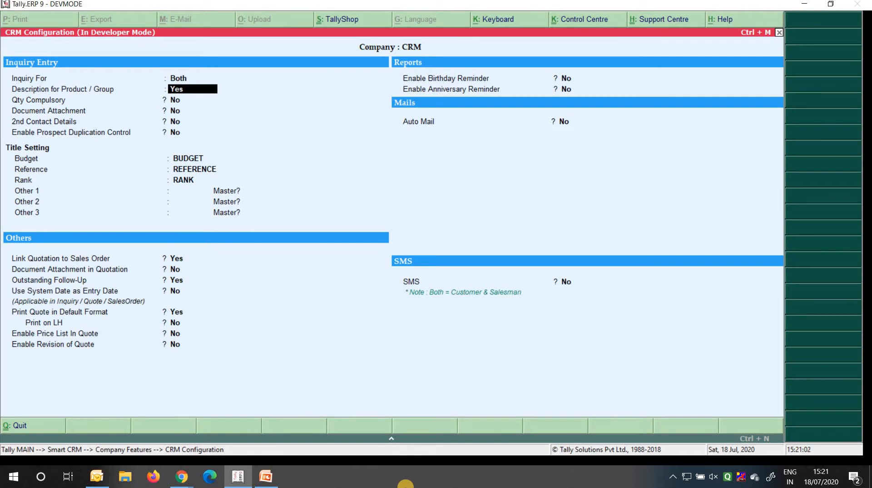
{"action": "key", "text": "Return"}
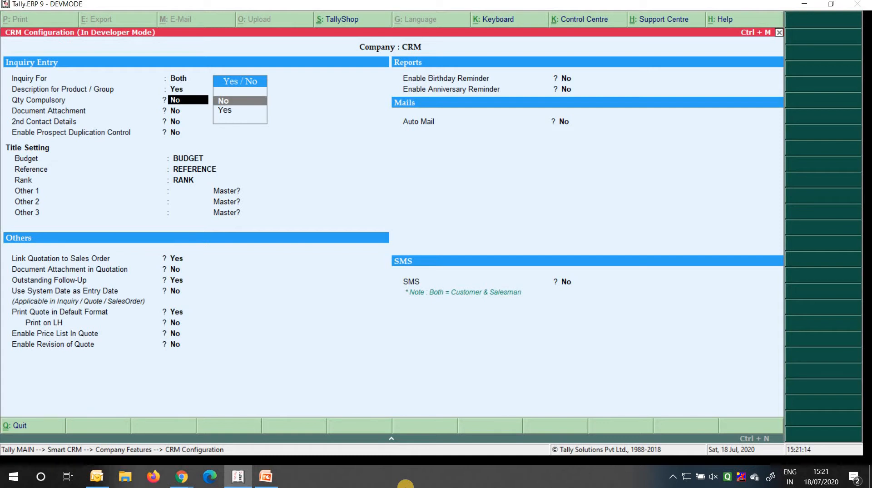
{"action": "key", "text": "Return"}
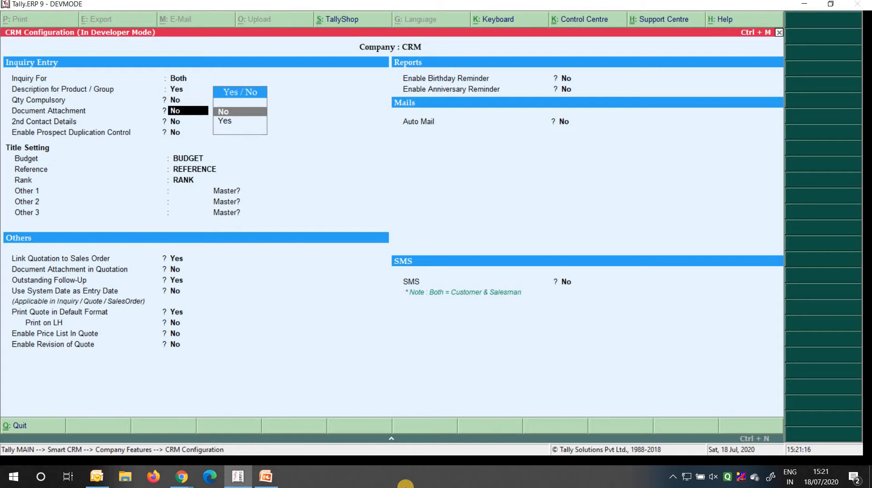
{"action": "key", "text": "BackSpace"}
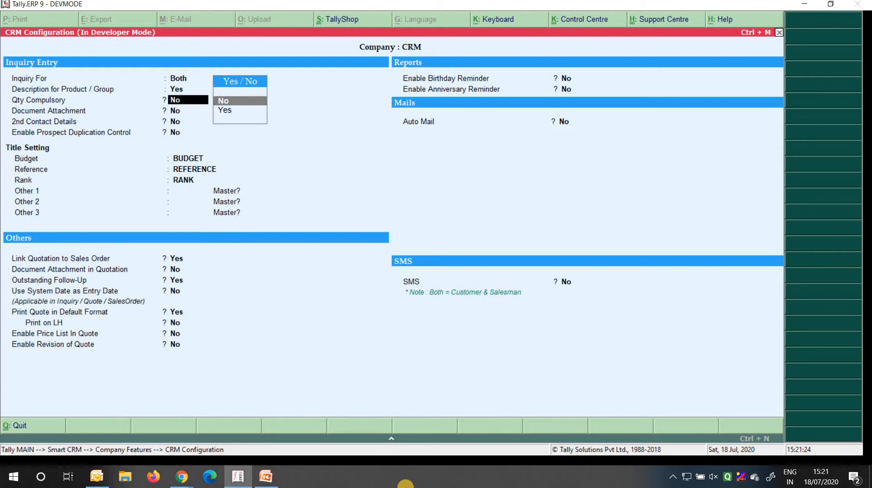
{"action": "key", "text": "Return"}
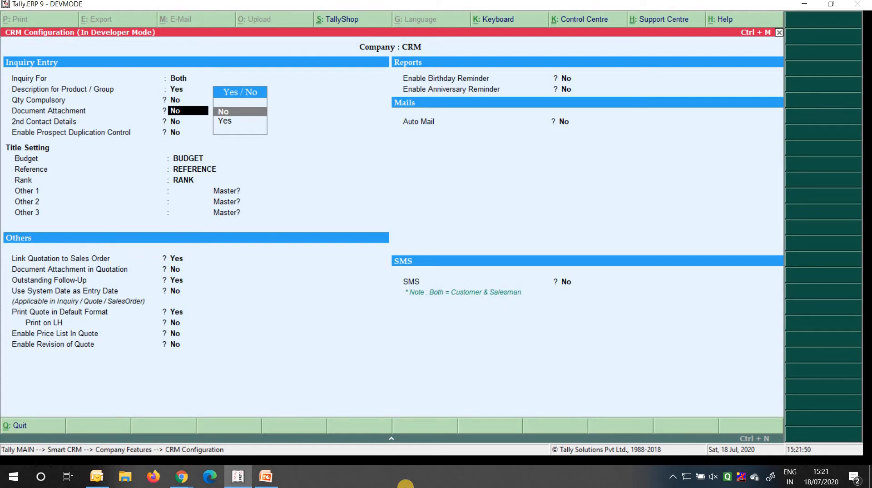
{"action": "key", "text": "Return"}
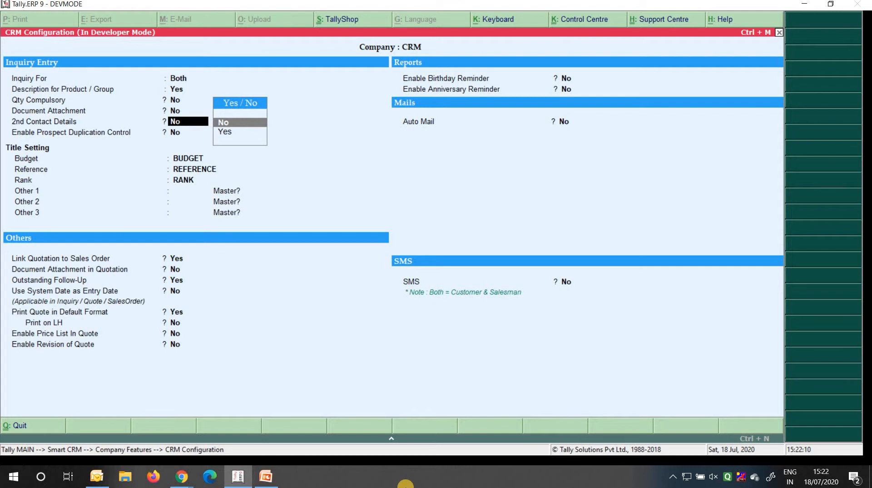
Set 2nd Contact Details to Yes and leave Enable Prospect Duplication Control at No
{"action": "key", "text": "Down"}
{"action": "key", "text": "Return"}
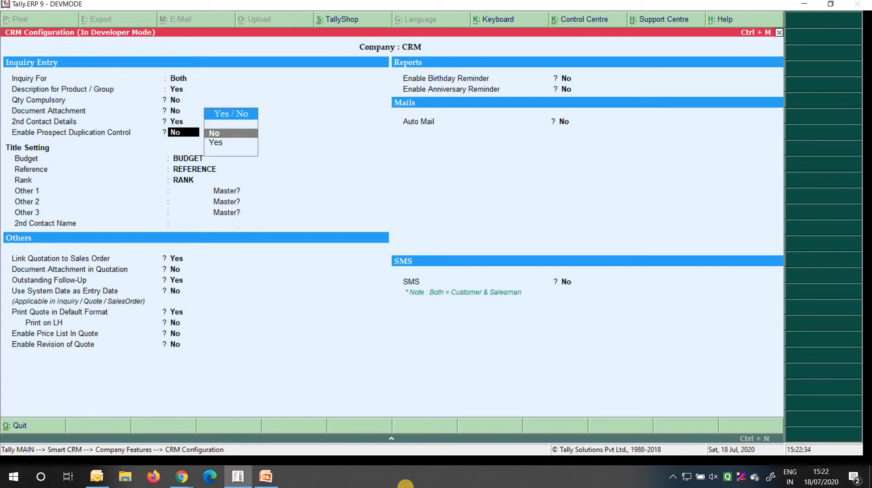
{"action": "key", "text": "Return"}
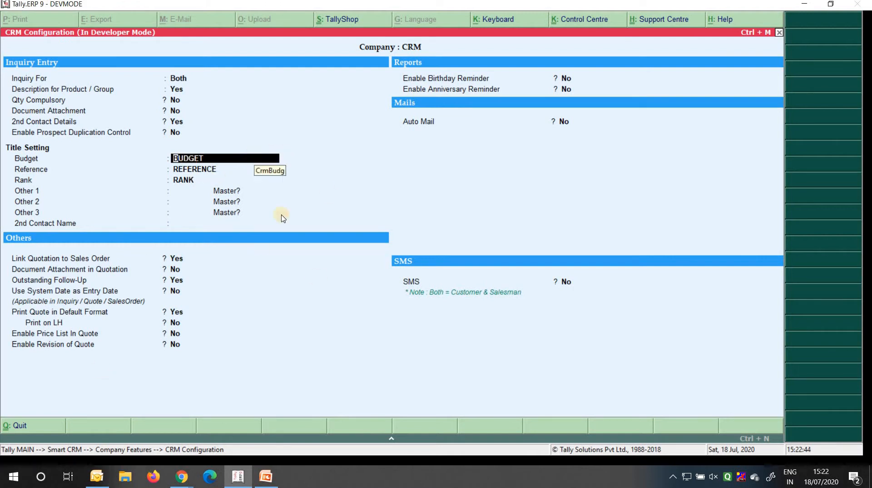
Title Other 1 as 'Ref From' with Master? No, and name the 2nd contact 'Company Details'
{"action": "left_click", "coordinate": [231, 172]}
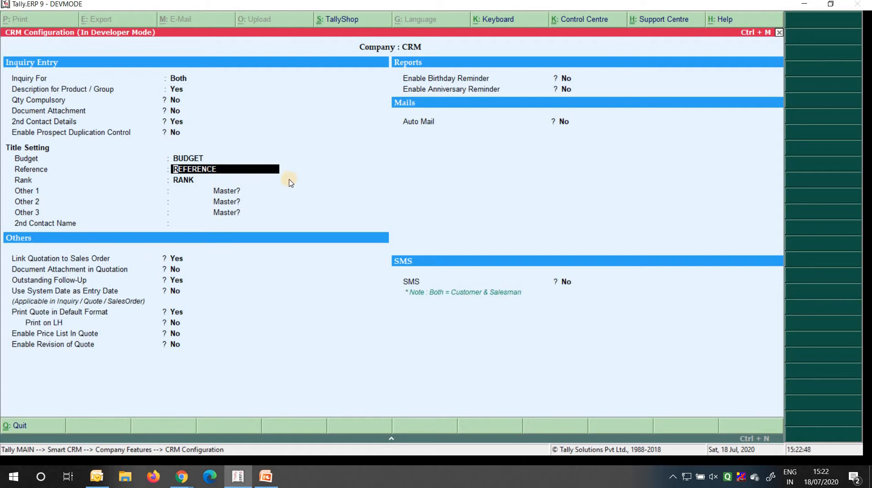
{"action": "key", "text": "Return"}
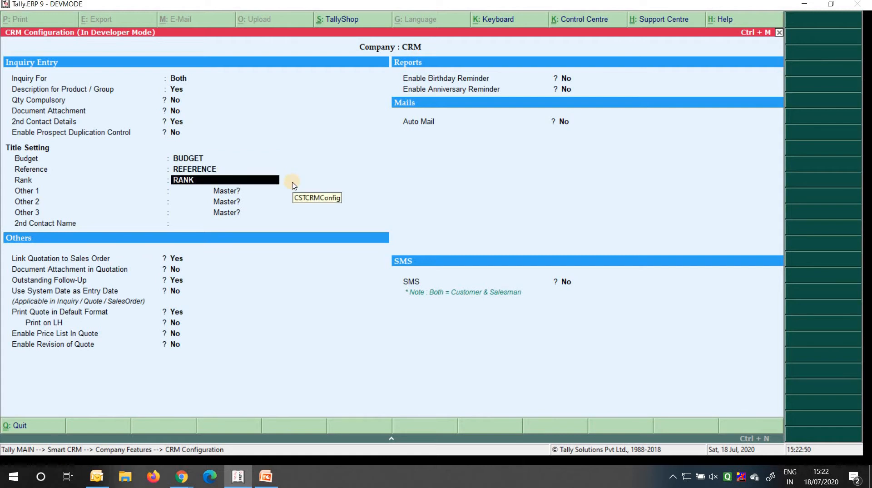
{"action": "key", "text": "Return"}
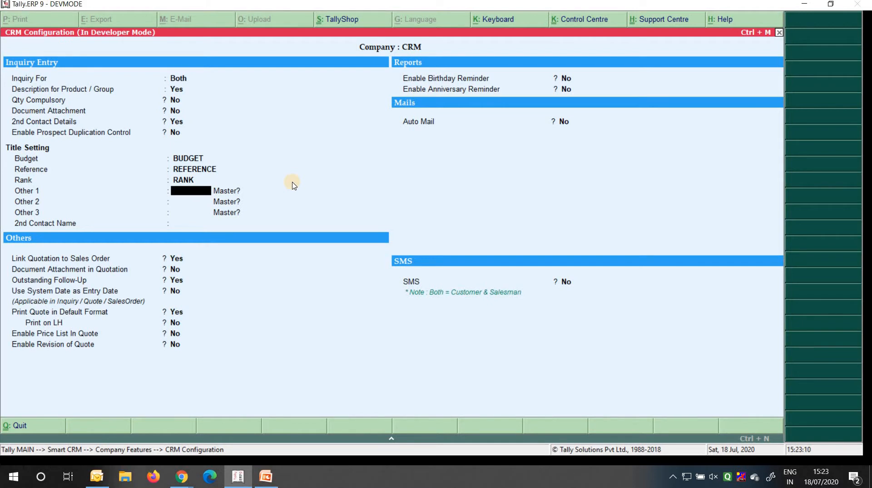
{"action": "type", "text": "Ref From"}
{"action": "key", "text": "Return"}
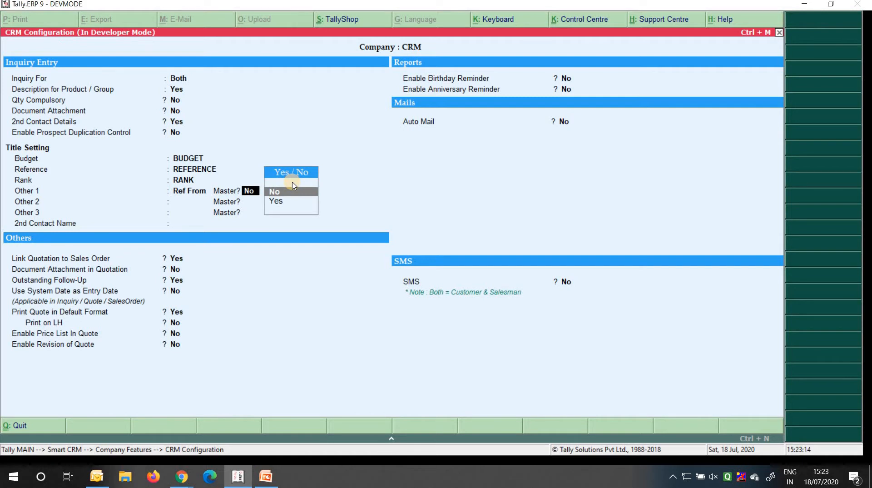
{"action": "key", "text": "Return"}
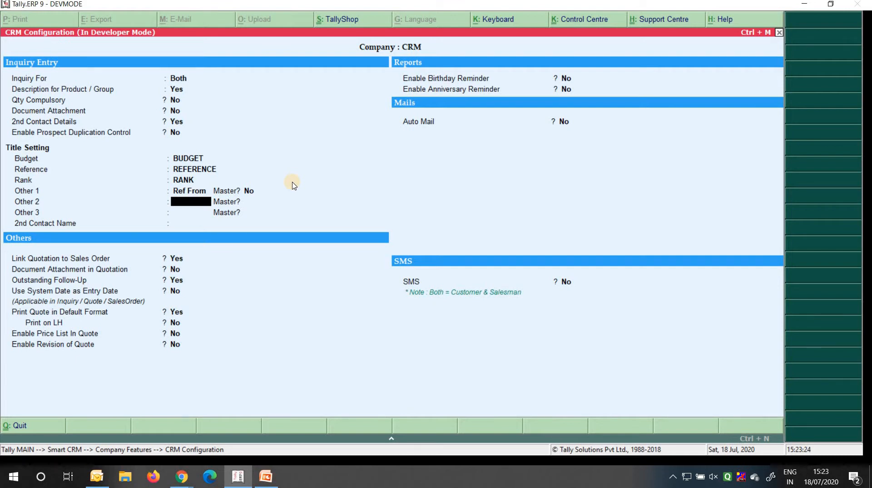
{"action": "key", "text": "Return"}
{"action": "key", "text": "Return"}
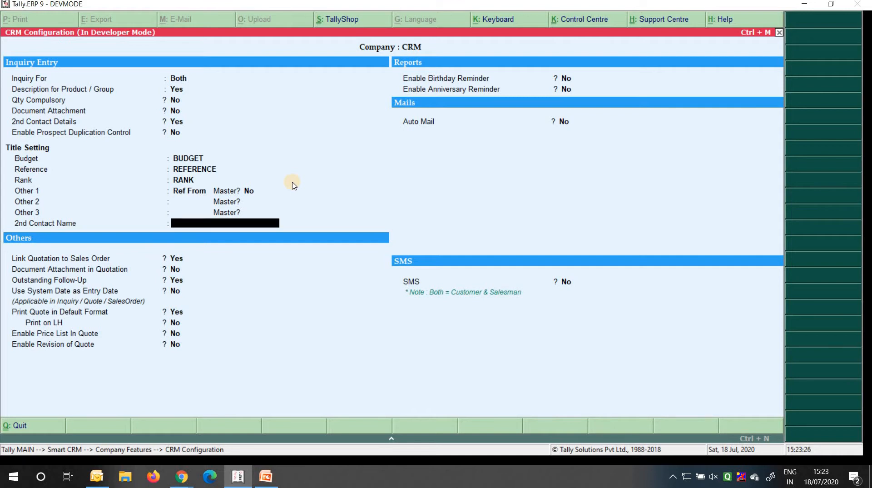
{"action": "type", "text": "Company Details"}
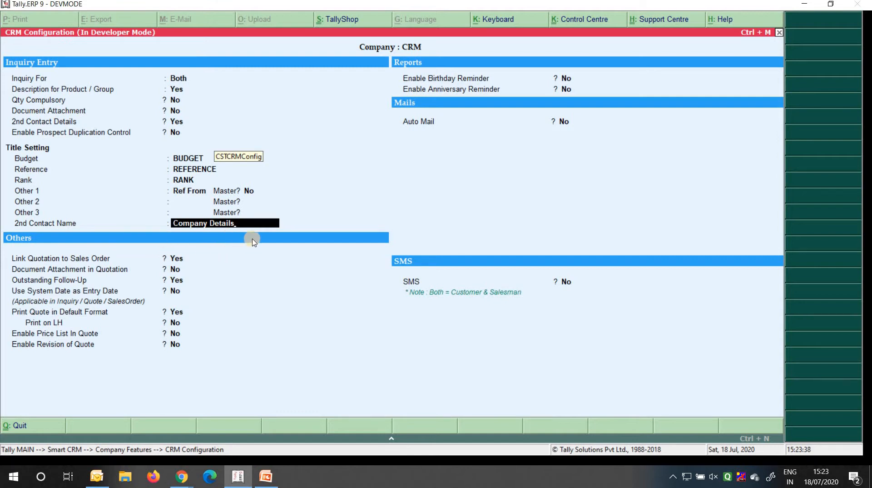
Accept the Others, Reports and Mails settings unchanged, keeping reminders and auto mail off
{"action": "key", "text": "Return"}
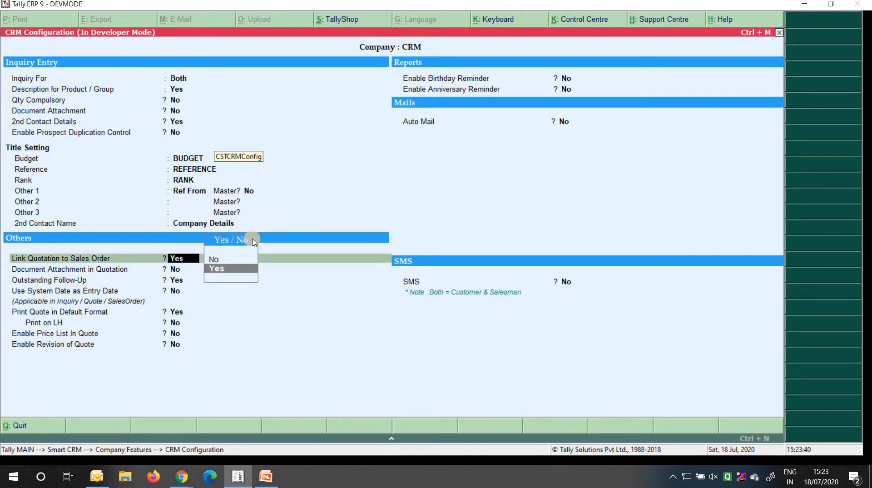
{"action": "key", "text": "Return"}
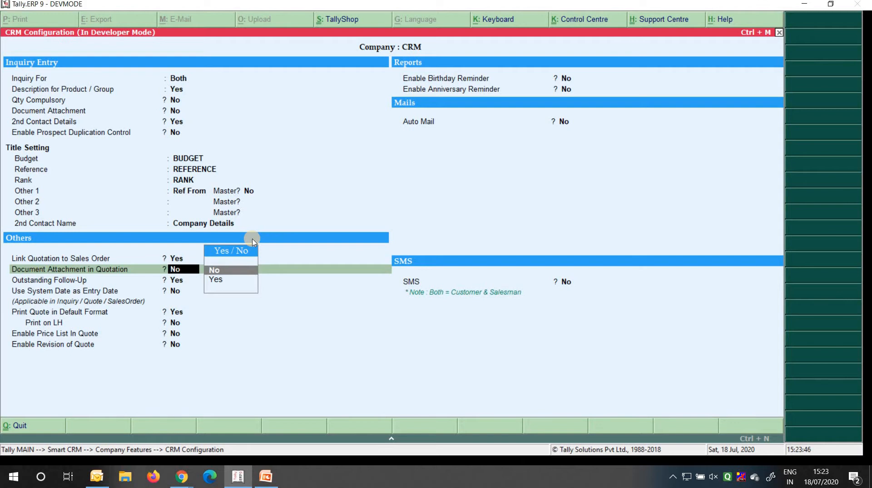
{"action": "key", "text": "Return"}
{"action": "key", "text": "Return"}
{"action": "key", "text": "Return"}
{"action": "key", "text": "Return"}
{"action": "key", "text": "Return"}
{"action": "key", "text": "Return"}
{"action": "key", "text": "Return"}
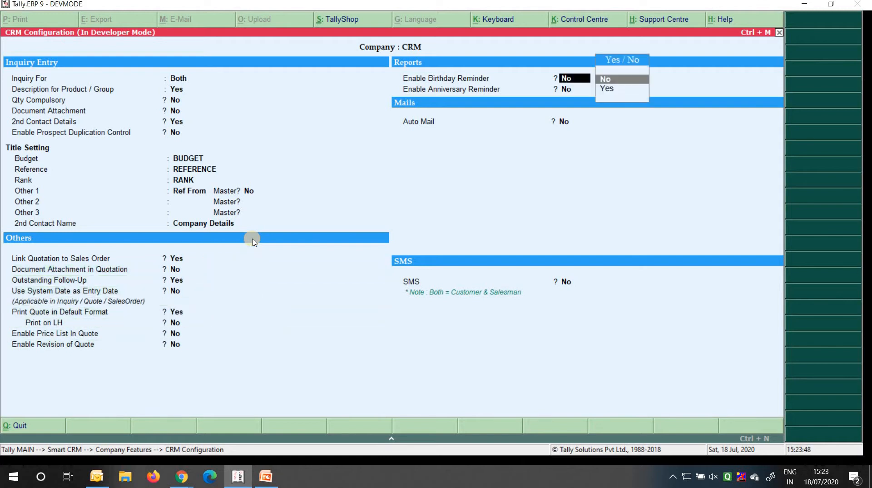
{"action": "key", "text": "Return"}
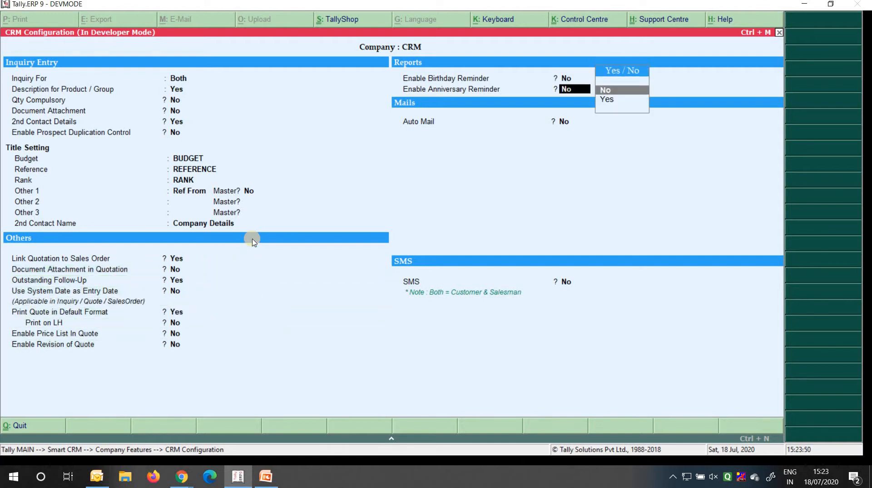
{"action": "key", "text": "Return"}
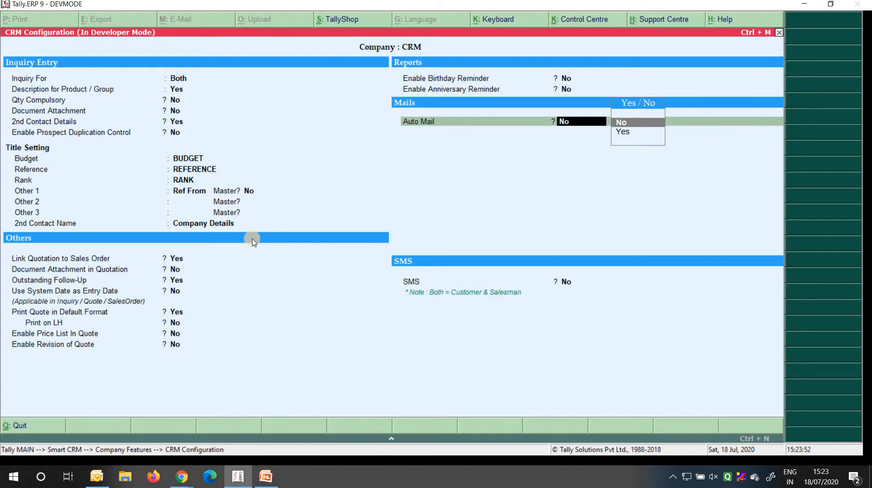
{"action": "key", "text": "Return"}
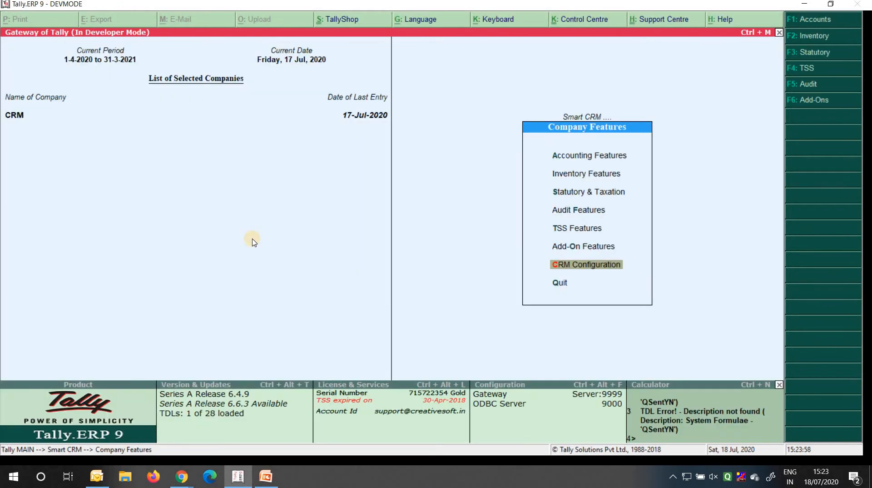
Leave the company features screen and start a new inquiry entry
{"action": "key", "text": "Escape"}
{"action": "key", "text": "y"}
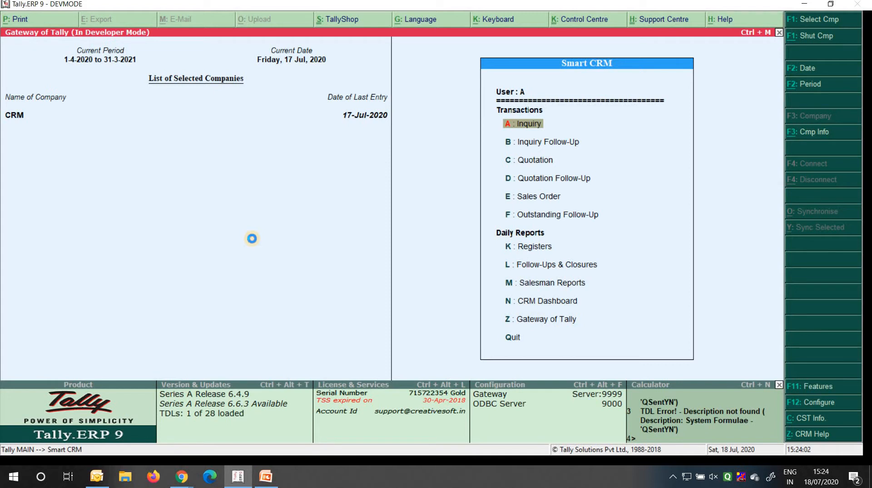
{"action": "key", "text": "Return"}
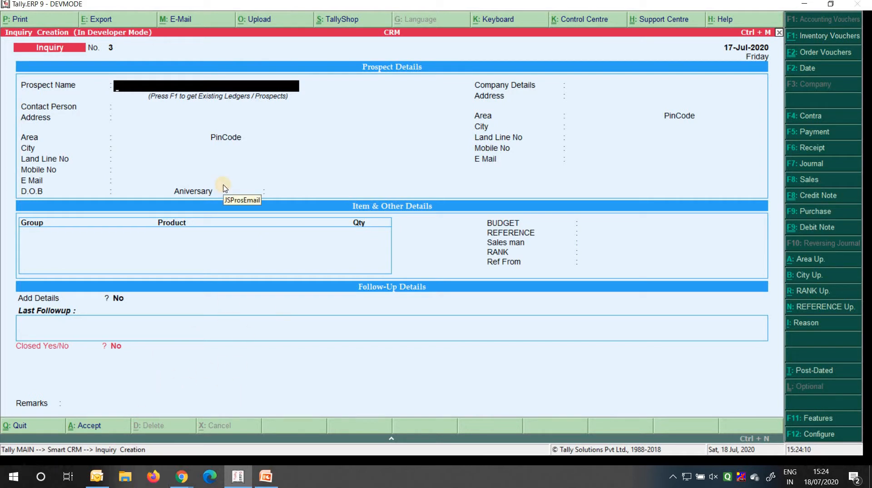
Enter prospect XYZ Company Limited with its contact person and street address
{"action": "type", "text": "XYZ Company"}
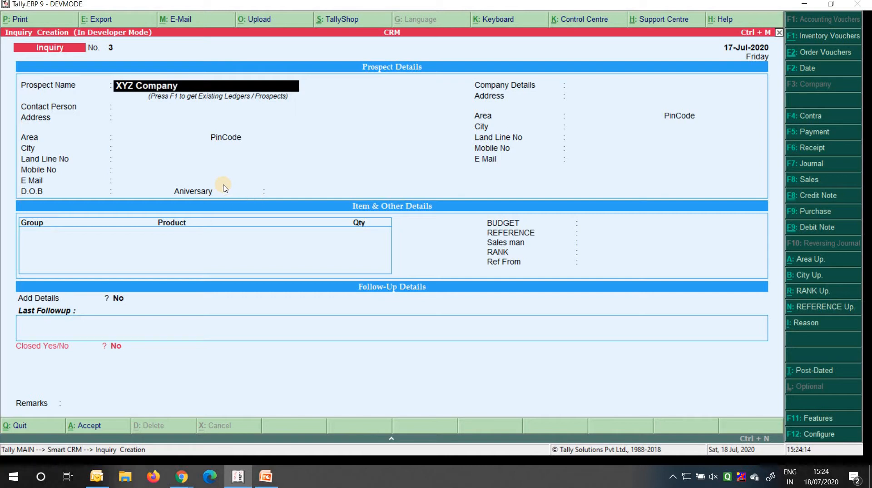
{"action": "type", "text": " Limited"}
{"action": "key", "text": "Return"}
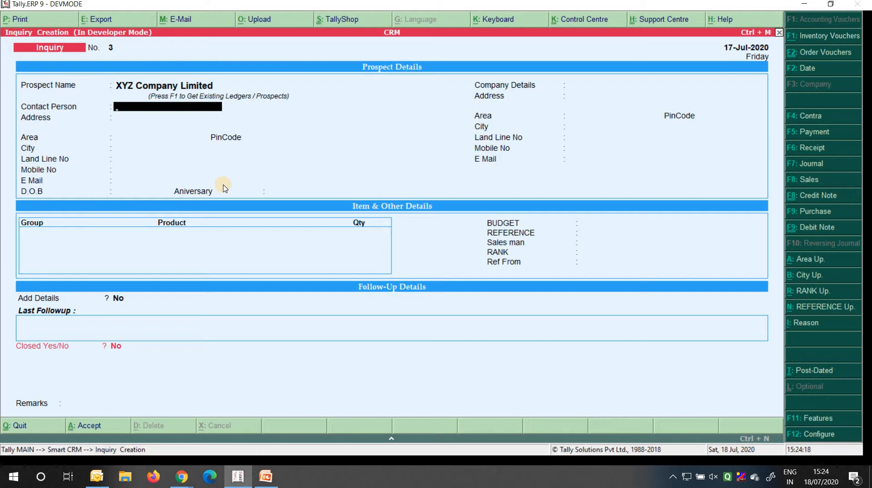
{"action": "type", "text": "Mr. Ronak"}
{"action": "key", "text": "Return"}
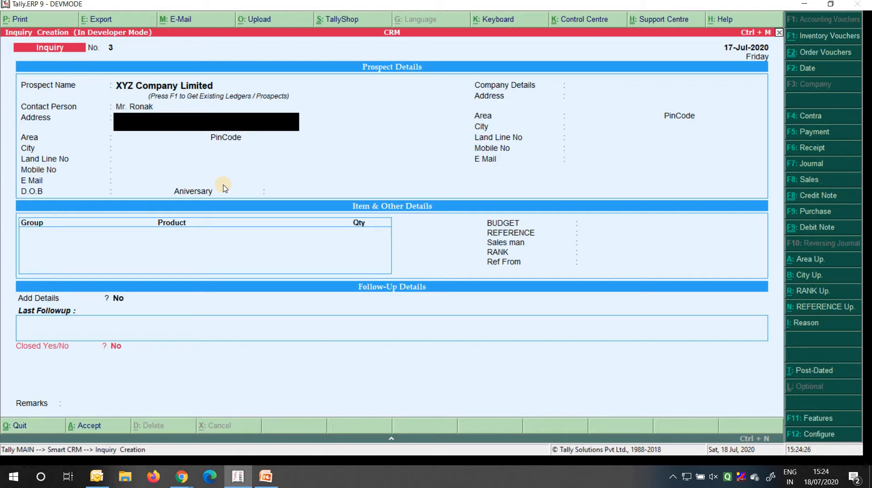
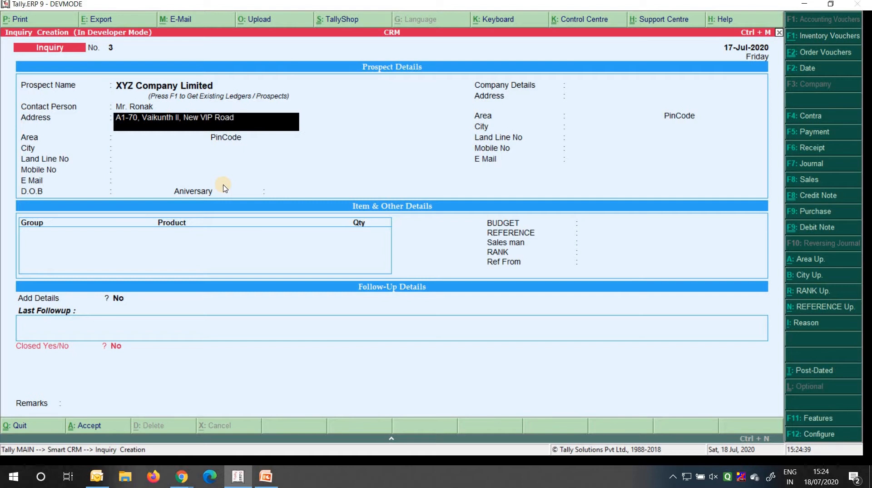
{"action": "key", "text": "Return"}
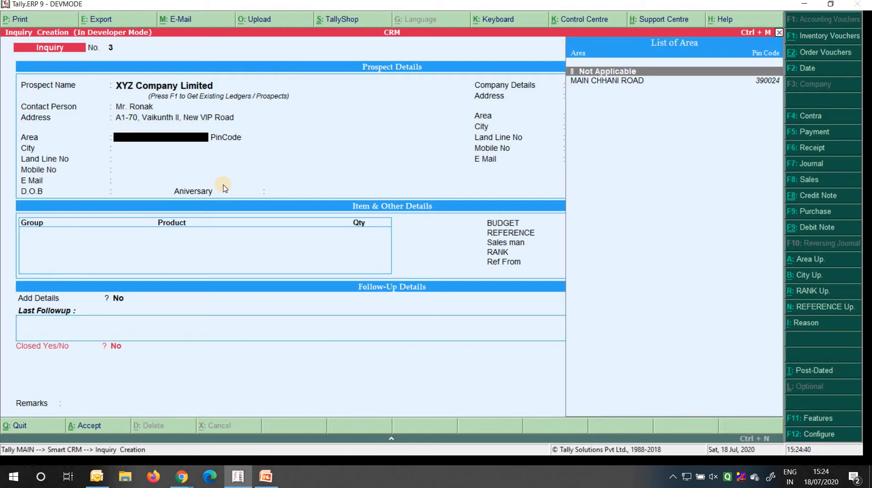
Add area NEW VIP ROAD with pin code 390019 to the List of Area
{"action": "key", "text": "BackSpace"}
{"action": "key", "text": "Return"}
{"action": "left_click", "coordinate": [798, 260]}
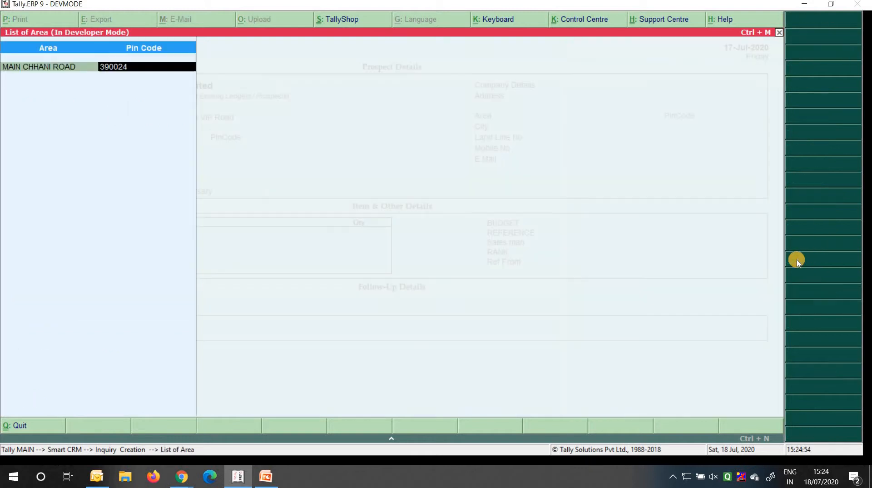
{"action": "key", "text": "Return"}
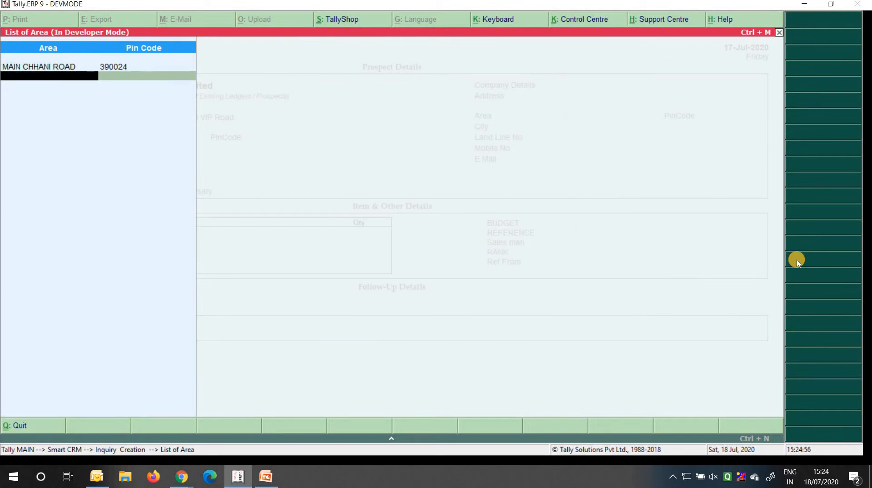
{"action": "type", "text": "new"}
{"action": "key", "text": "BackSpace"}
{"action": "key", "text": "BackSpace"}
{"action": "key", "text": "BackSpace"}
{"action": "type", "text": "NEW VIP ROAD"}
{"action": "key", "text": "Return"}
{"action": "type", "text": "390019"}
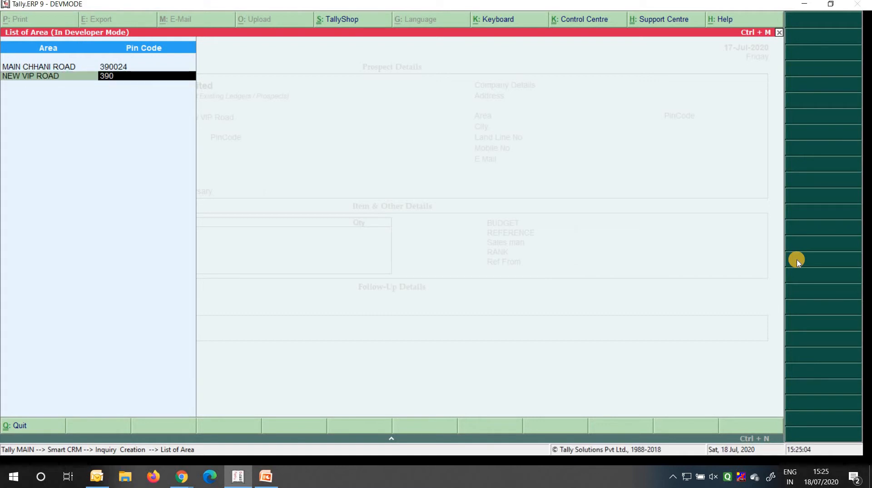
{"action": "key", "text": "Return"}
{"action": "key", "text": "Return"}
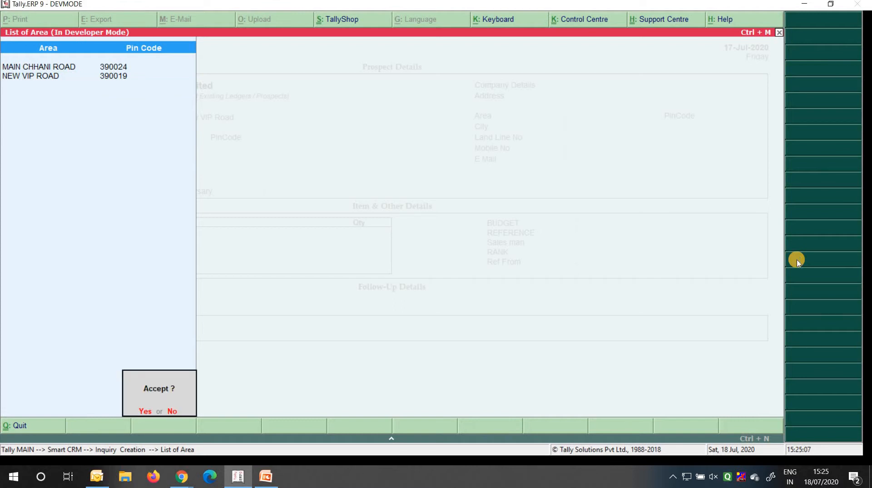
{"action": "key", "text": "Return"}
{"action": "key", "text": "Return"}
{"action": "key", "text": "Return"}
{"action": "key", "text": "Return"}
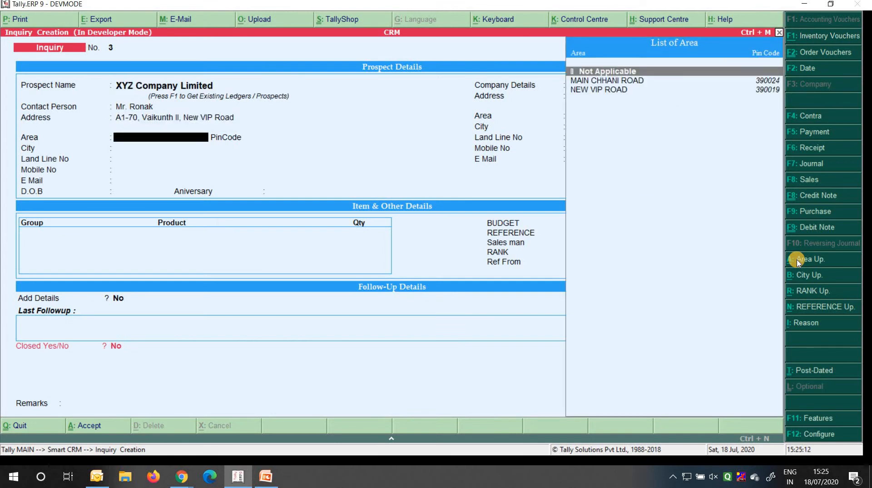
Set the inquiry's area to NEW VIP ROAD and city to VADODARA
{"action": "key", "text": "Down"}
{"action": "key", "text": "Down"}
{"action": "key", "text": "Return"}
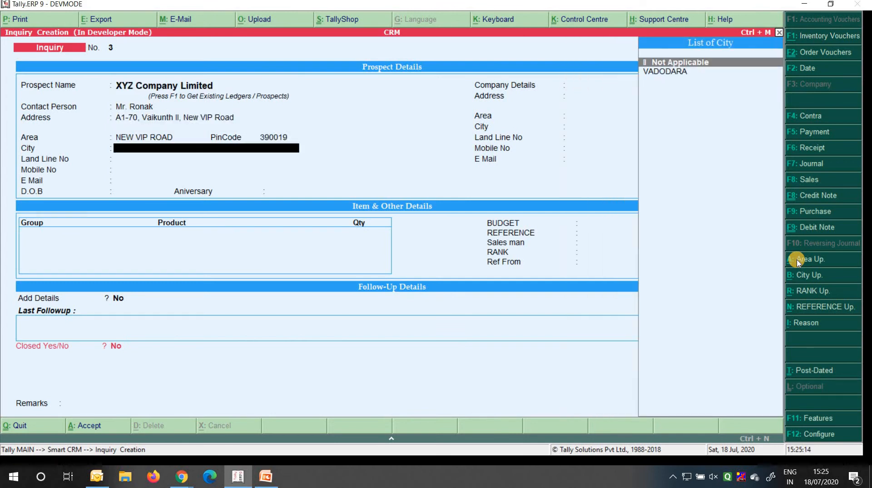
{"action": "key", "text": "Down"}
{"action": "key", "text": "Return"}
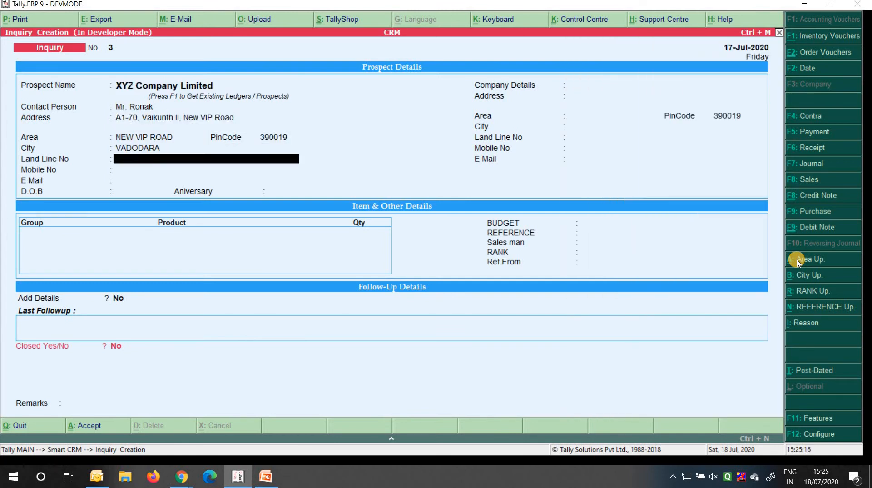
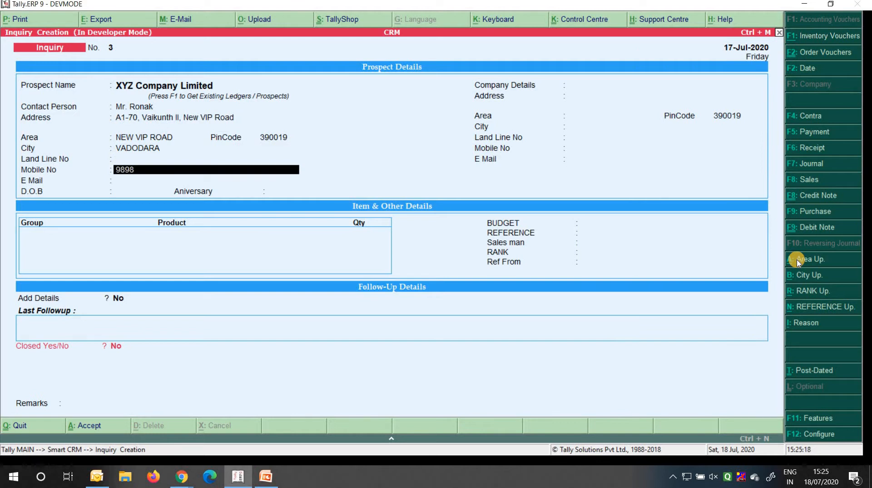
Enter the contact's mobile number, correcting it after the invalid-number error
{"action": "key", "text": "Return"}
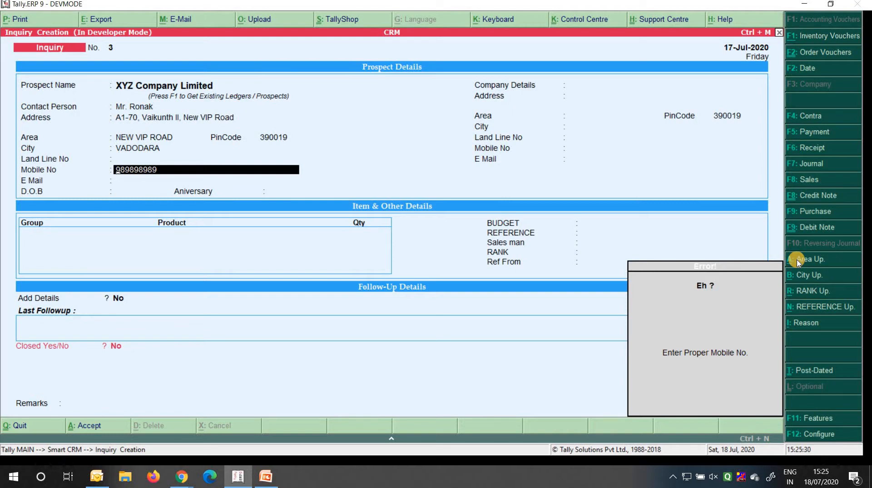
{"action": "key", "text": "Escape"}
{"action": "key", "text": "End"}
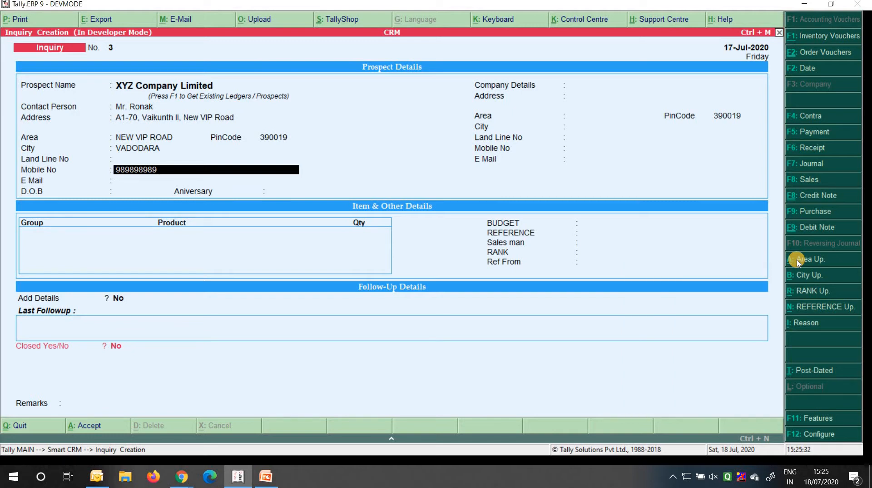
{"action": "key", "text": "Return"}
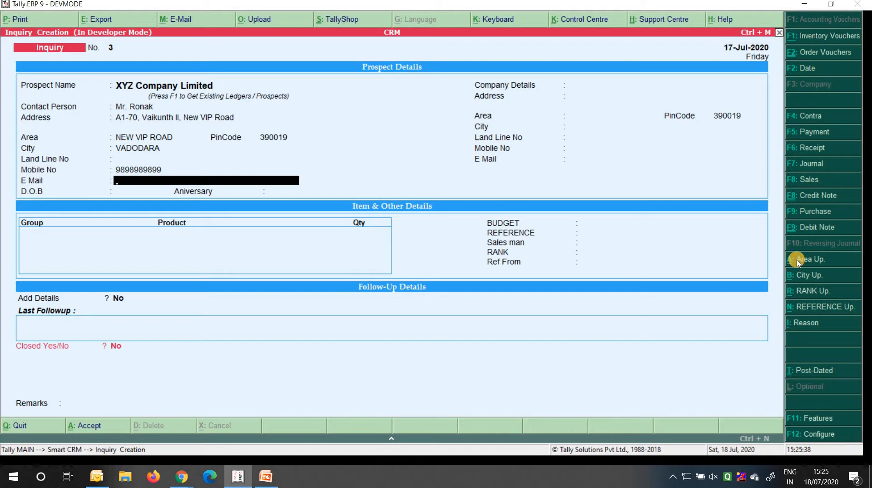
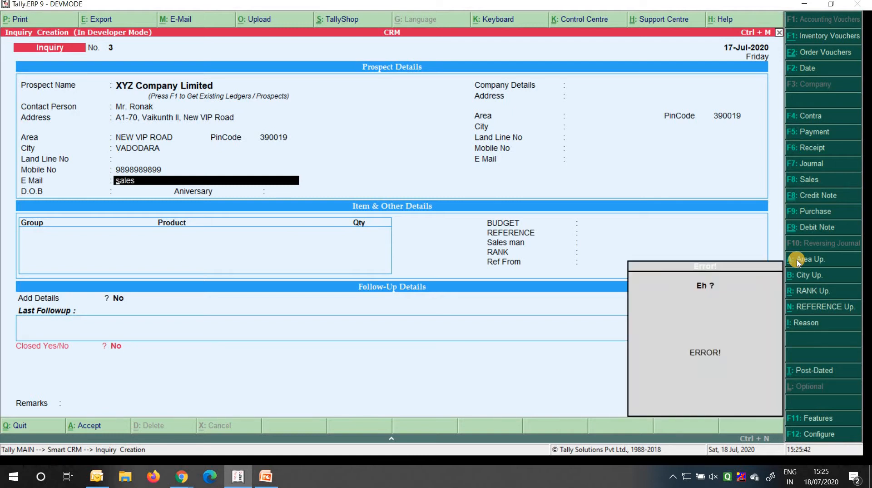
Enter the contact's e-mail address and leave the date of birth blank
{"action": "key", "text": "Return"}
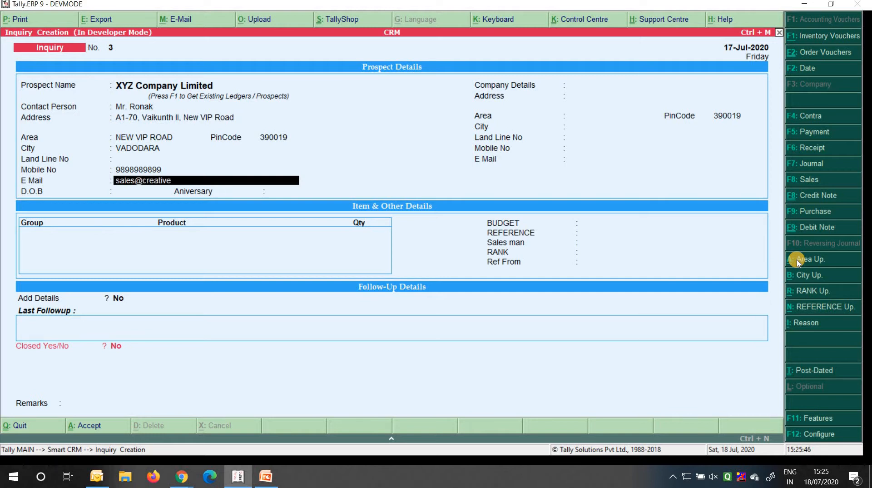
{"action": "key", "text": "Return"}
{"action": "key", "text": "Return"}
{"action": "key", "text": "Return"}
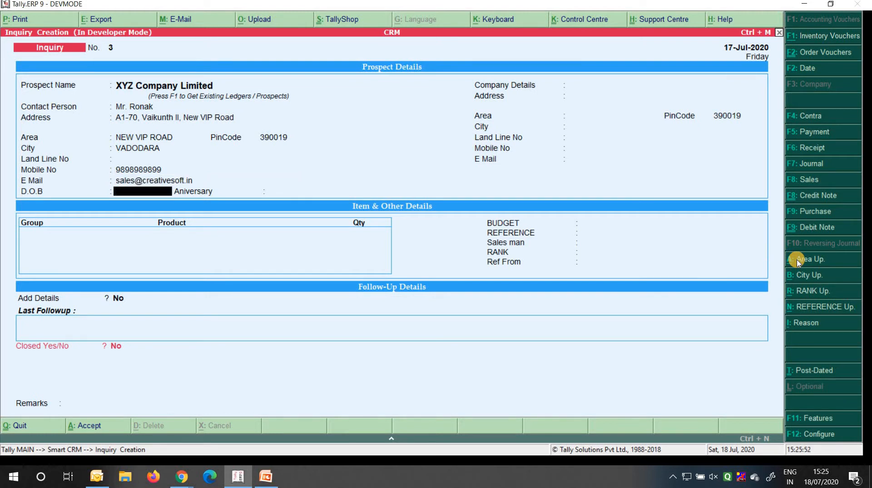
{"action": "key", "text": "Return"}
{"action": "key", "text": "Return"}
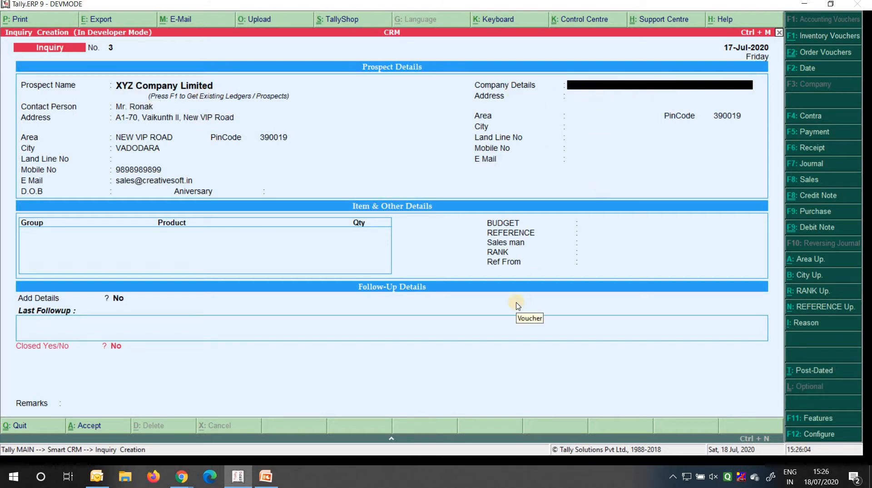
Remove a stray letter from the company details field and reach the item table
{"action": "key", "text": "Return"}
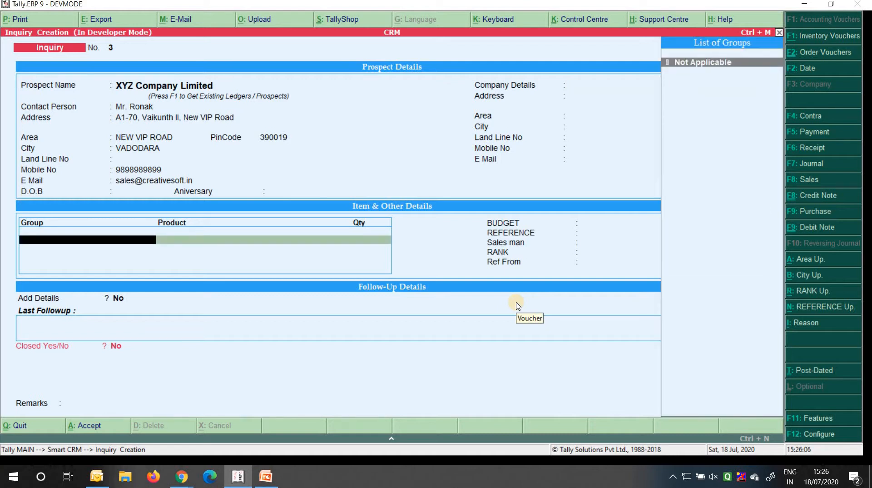
{"action": "key", "text": "BackSpace"}
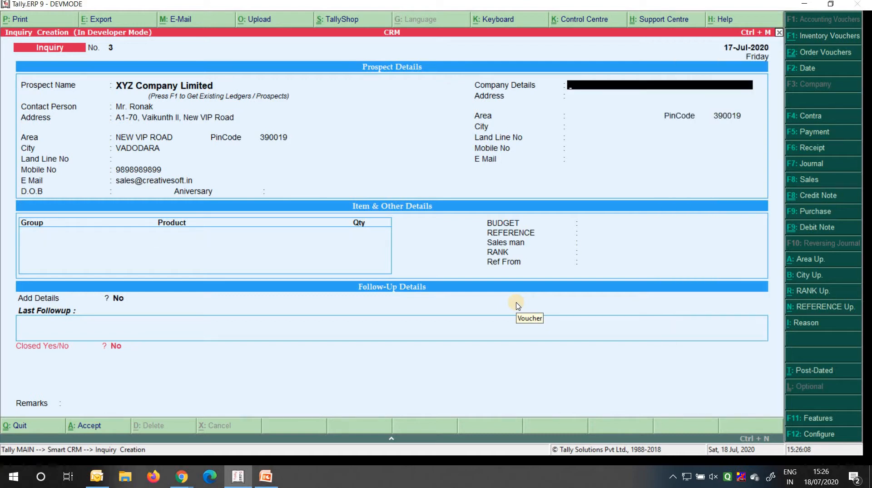
{"action": "type", "text": "A"}
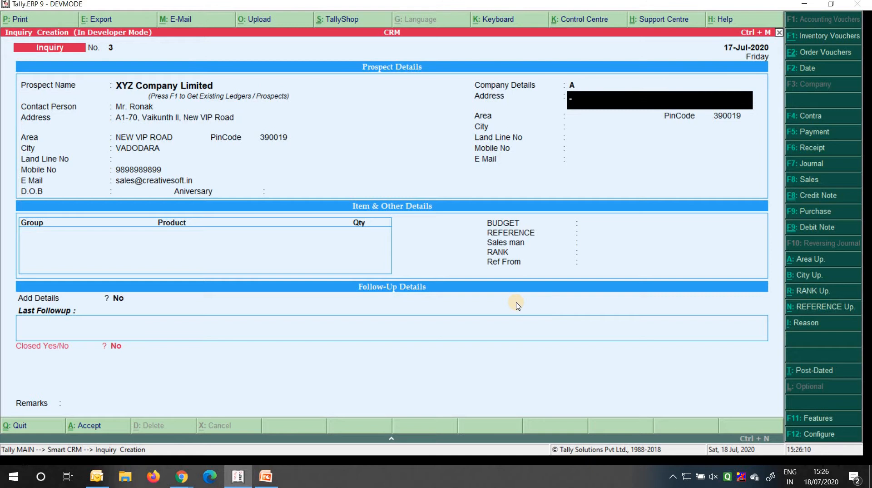
{"action": "key", "text": "BackSpace"}
{"action": "key", "text": "Return"}
{"action": "key", "text": "BackSpace"}
{"action": "key", "text": "Return"}
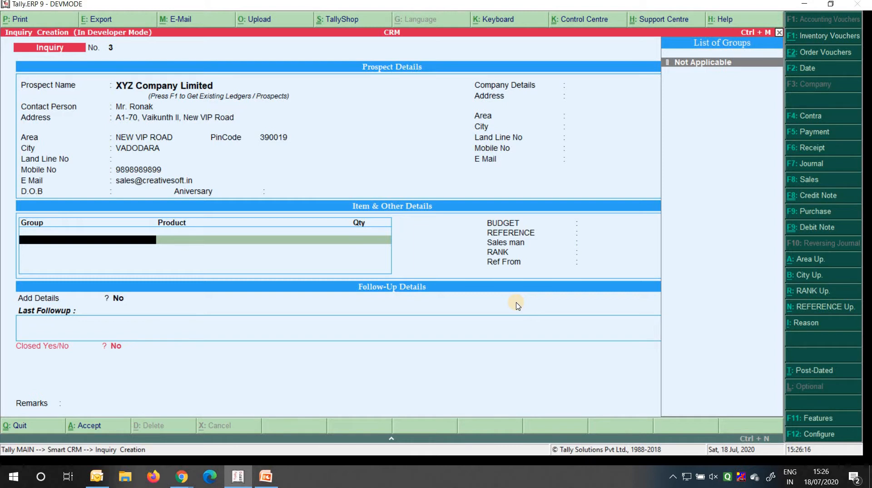
Add EXIDE Betry, quantity 2 Nos, under group Not Applicable
{"action": "key", "text": "Return"}
{"action": "key", "text": "Down"}
{"action": "key", "text": "Down"}
{"action": "key", "text": "Down"}
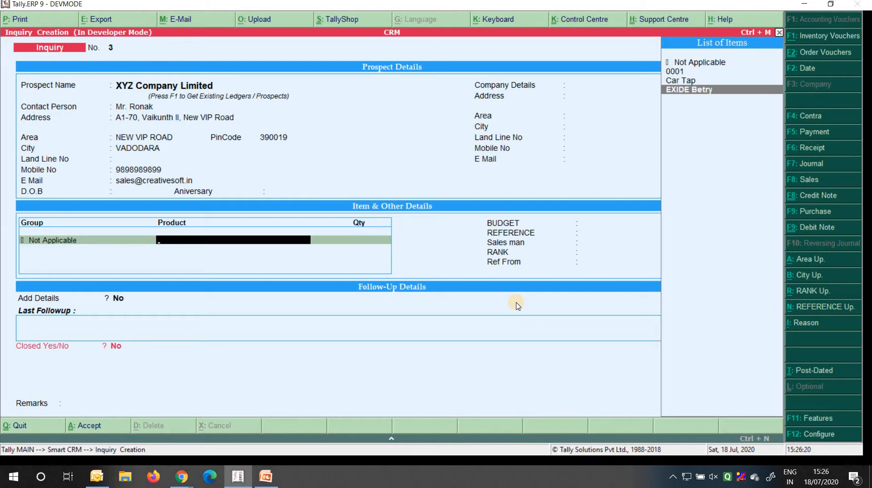
{"action": "key", "text": "Return"}
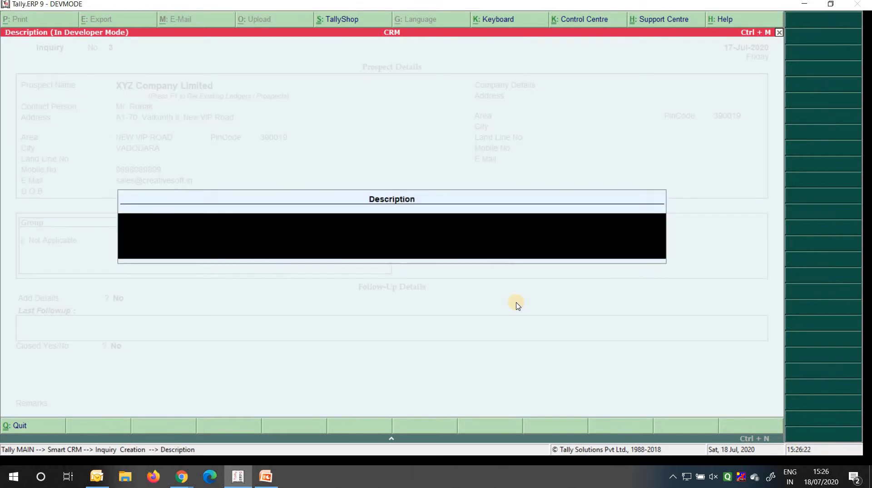
{"action": "key", "text": "Return"}
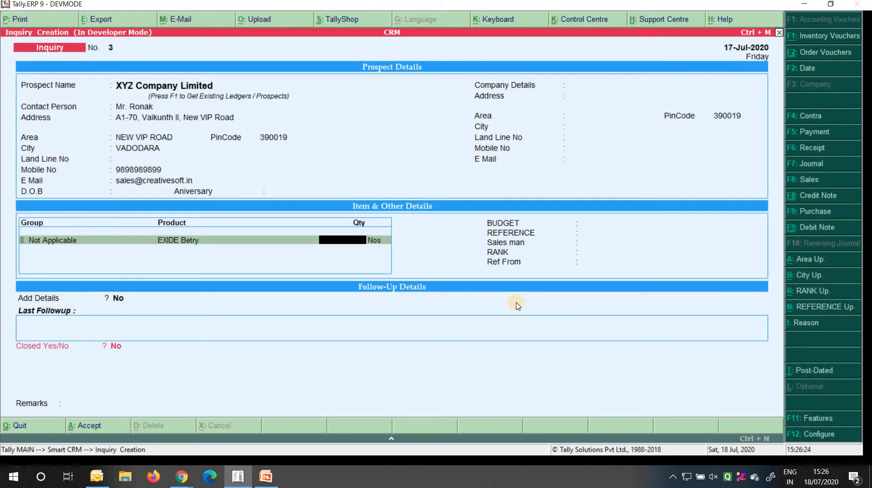
{"action": "type", "text": "2 Nos"}
{"action": "key", "text": "Return"}
{"action": "key", "text": "Return"}
{"action": "key", "text": "Return"}
{"action": "key", "text": "Return"}
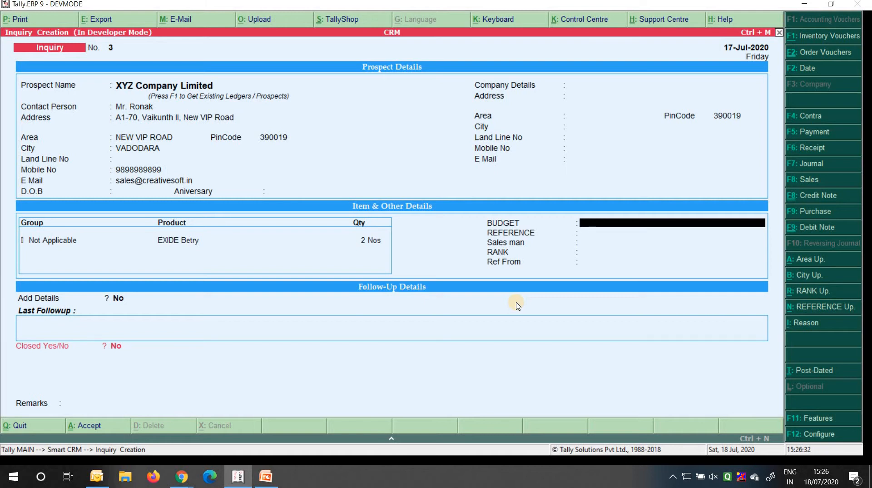
Enter a budget of 38,000 and set the reference to Customer Reference
{"action": "type", "text": "38000"}
{"action": "key", "text": "Return"}
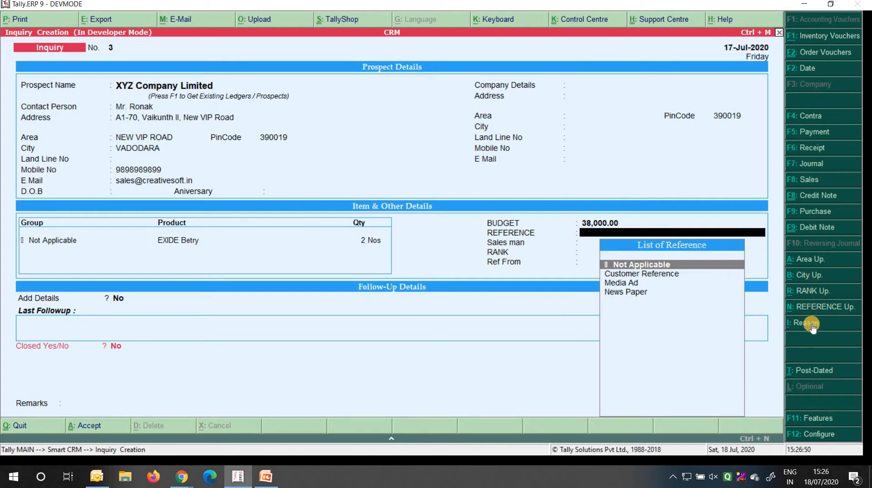
{"action": "key", "text": "Down"}
{"action": "key", "text": "Down"}
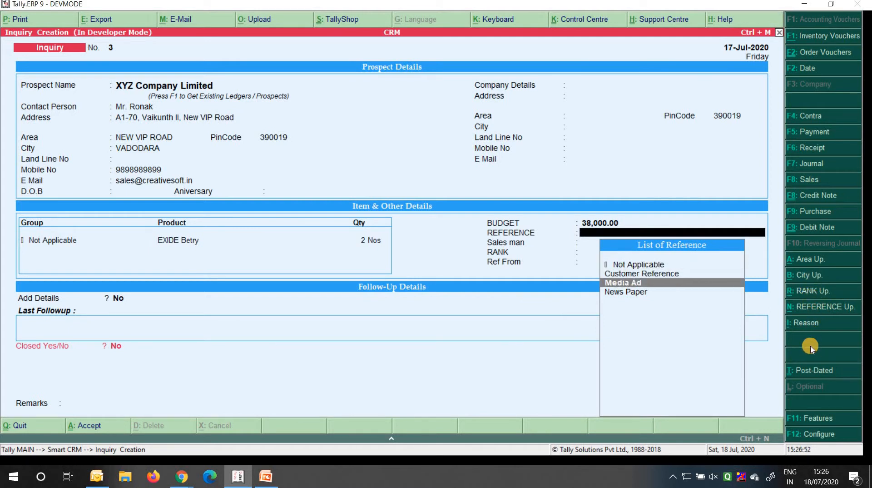
{"action": "key", "text": "Return"}
{"action": "key", "text": "BackSpace"}
{"action": "key", "text": "Down"}
{"action": "key", "text": "Up"}
{"action": "key", "text": "Up"}
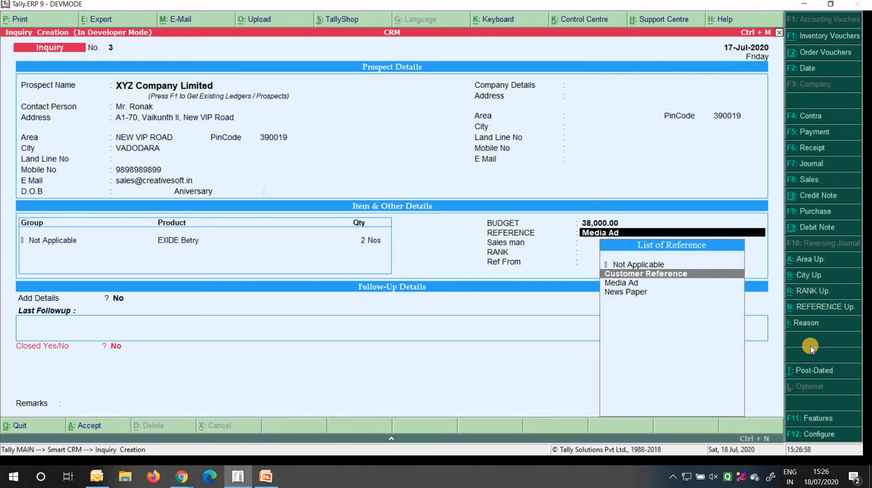
{"action": "key", "text": "Return"}
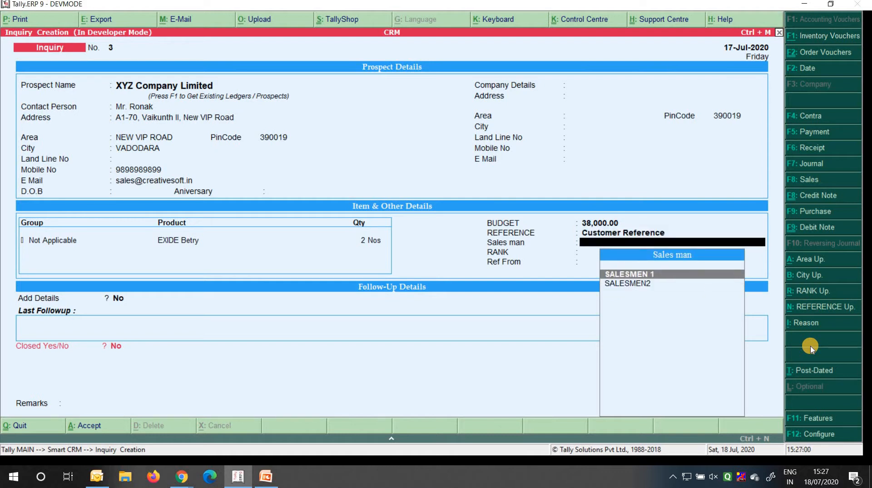
Assign salesman SALESMEN2 and set the inquiry's rank to Hot
{"action": "key", "text": "Down"}
{"action": "key", "text": "Return"}
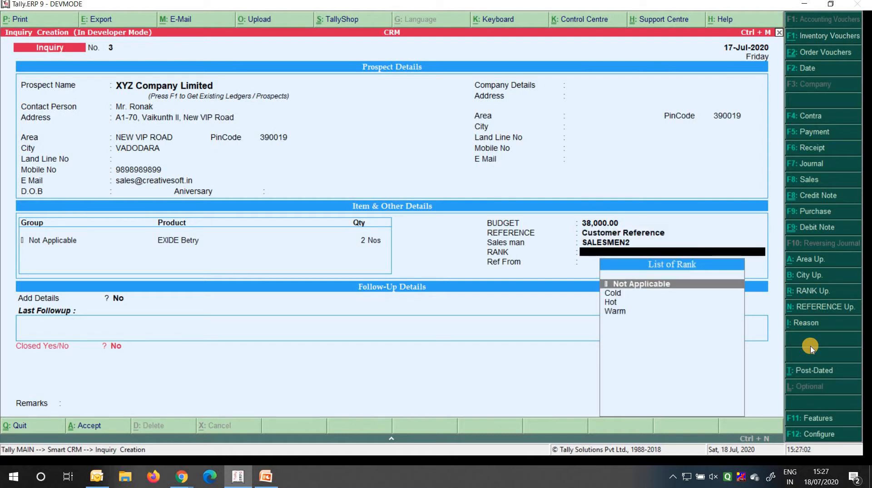
{"action": "key", "text": "Down"}
{"action": "key", "text": "Down"}
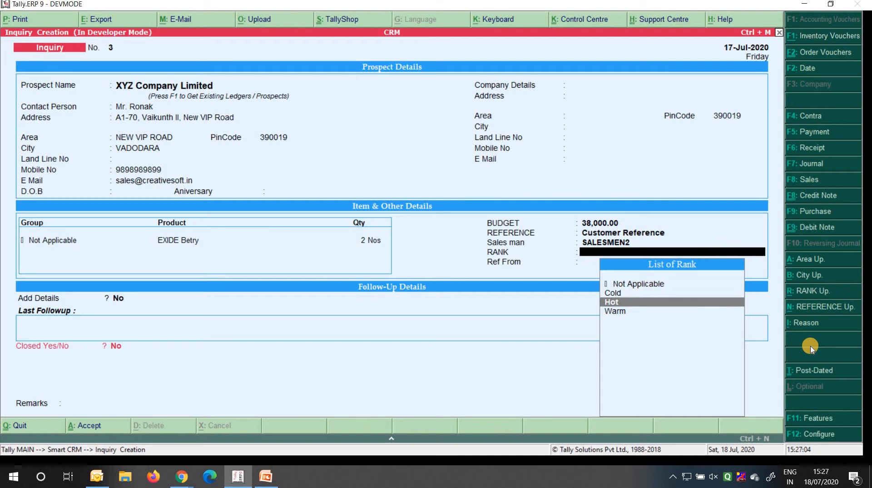
{"action": "key", "text": "Down"}
{"action": "key", "text": "Up"}
{"action": "key", "text": "Return"}
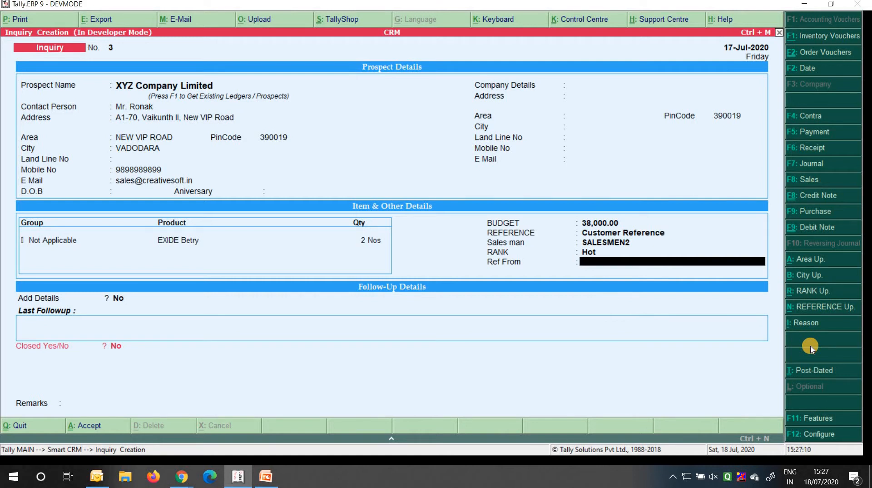
Enter the referrer's name in Ref From and answer Y to add follow-up details
{"action": "type", "text": "Frm"}
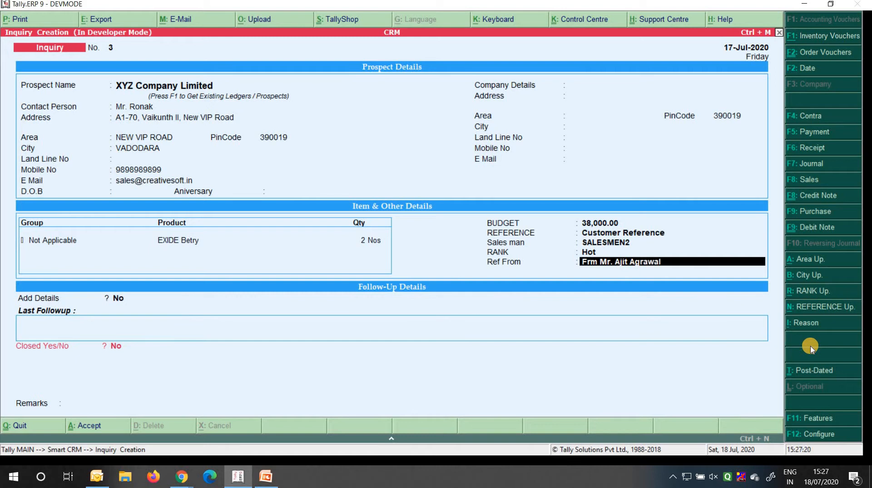
{"action": "key", "text": "Return"}
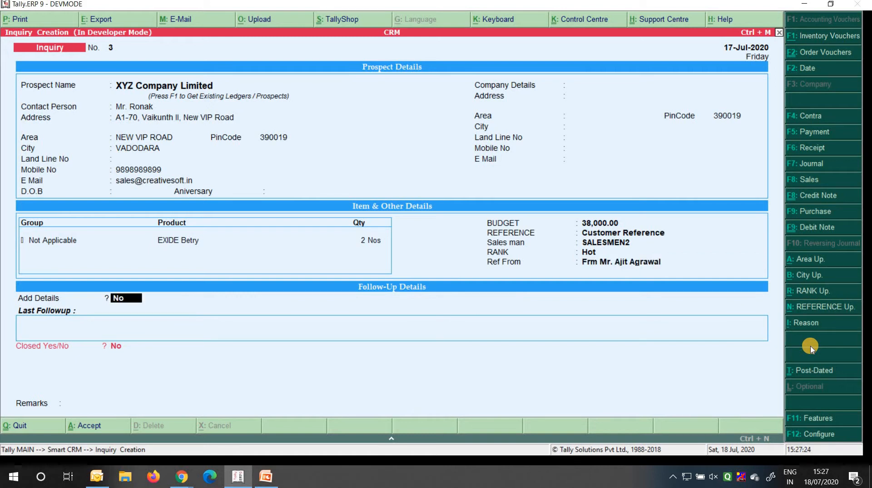
{"action": "type", "text": "y"}
Start a follow-up entry with the outcome 'Call on 19/07/2020'
{"action": "key", "text": "Return"}
{"action": "key", "text": "Return"}
{"action": "key", "text": "Return"}
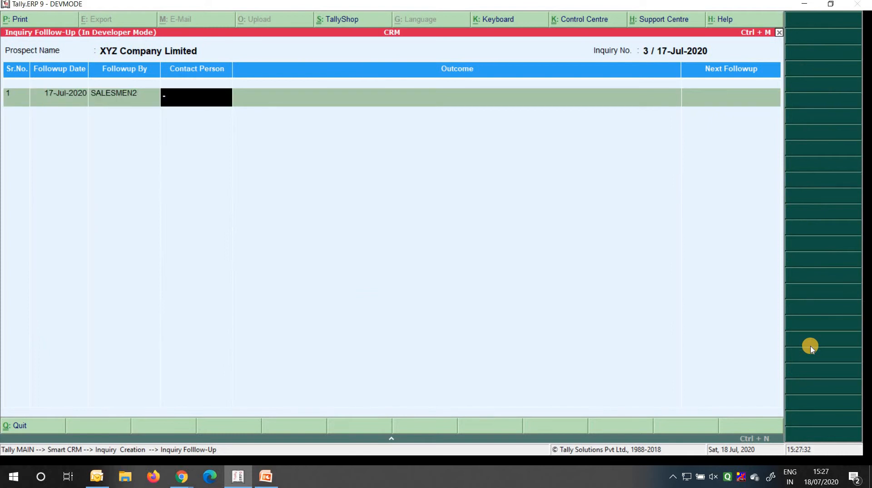
{"action": "key", "text": "Return"}
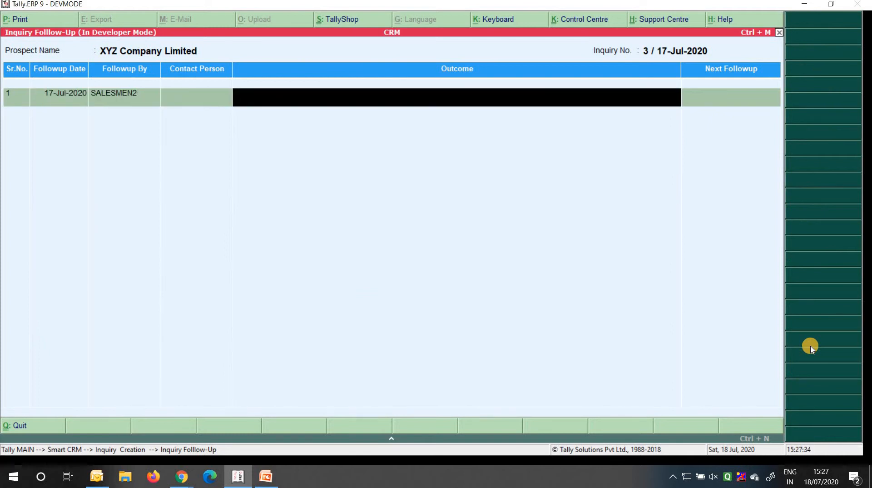
{"action": "type", "text": "Call o"}
{"action": "type", "text": "n"}
{"action": "type", "text": " Saturday"}
{"action": "key", "text": "BackSpace"}
{"action": "key", "text": "BackSpace"}
{"action": "key", "text": "BackSpace"}
{"action": "key", "text": "BackSpace"}
{"action": "key", "text": "BackSpace"}
{"action": "key", "text": "BackSpace"}
{"action": "key", "text": "BackSpace"}
{"action": "key", "text": "BackSpace"}
{"action": "key", "text": "BackSpace"}
{"action": "type", "text": "19/07/2020"}
{"action": "key", "text": "Return"}
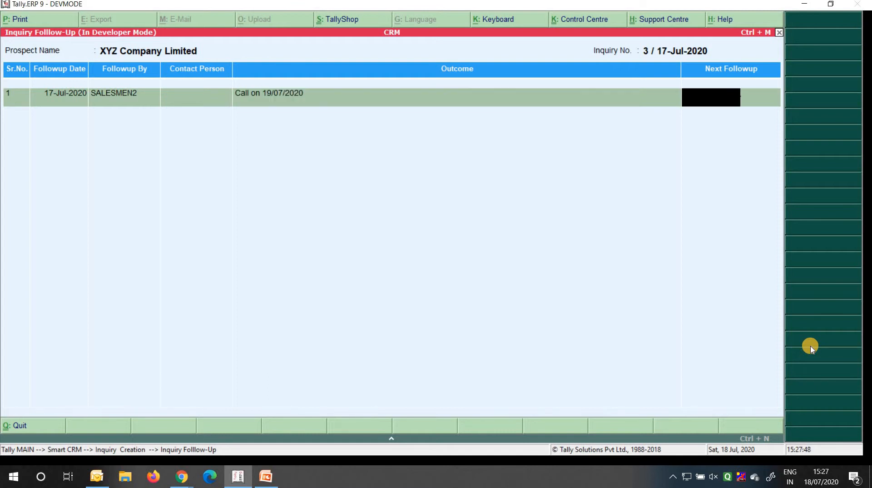
Set the next follow-up date to 18-7-2020 and save the inquiry with Closed at No
{"action": "type", "text": "19.7.20"}
{"action": "key", "text": "Return"}
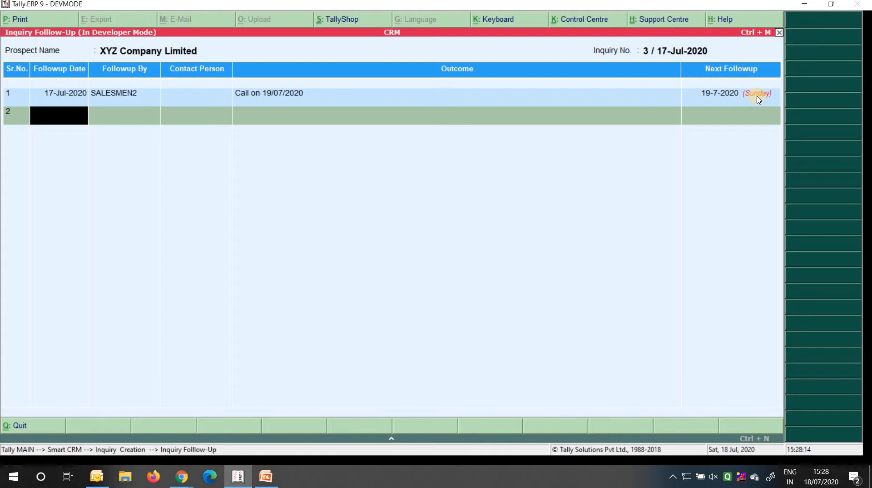
{"action": "key", "text": "BackSpace"}
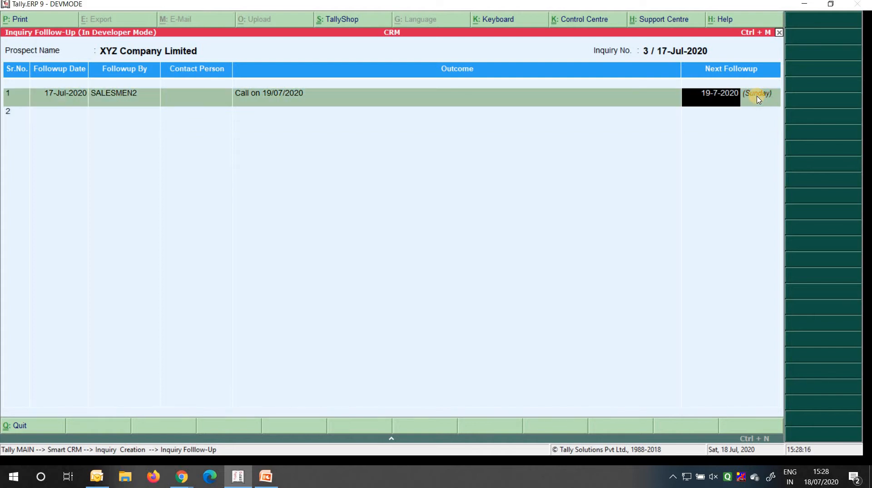
{"action": "type", "text": "18-7-2020"}
{"action": "key", "text": "Return"}
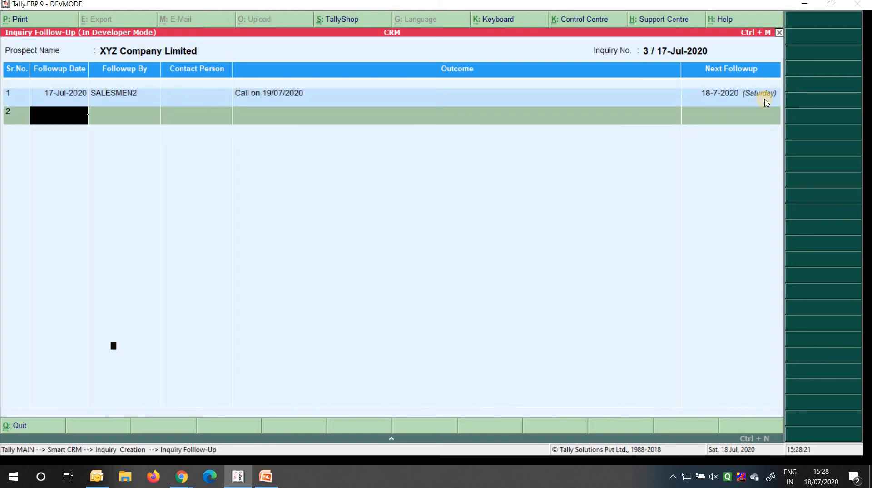
{"action": "key", "text": "Return"}
{"action": "key", "text": "Return"}
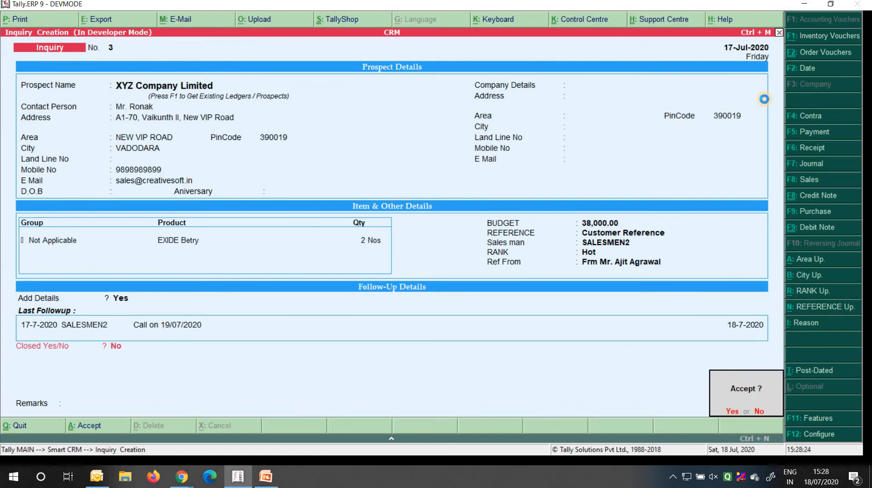
{"action": "key", "text": "Return"}
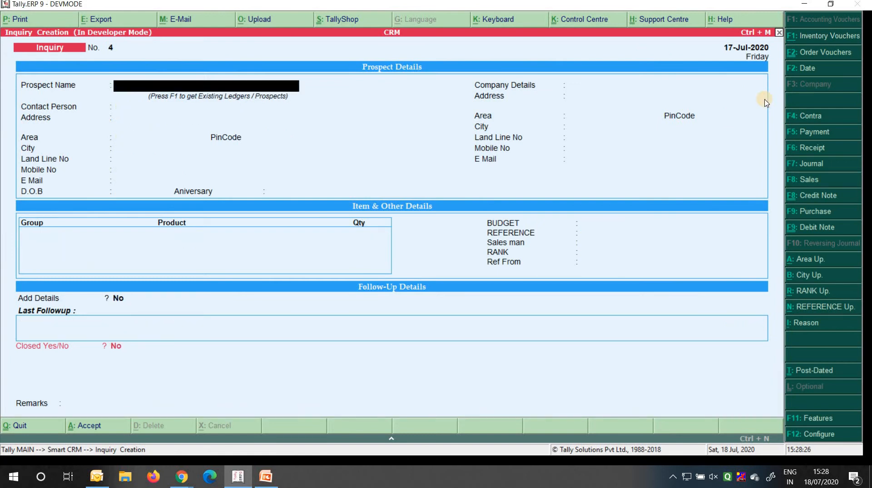
Leave the inquiry entry and open the Today's Inquiry register under Registers
{"action": "key", "text": "Escape"}
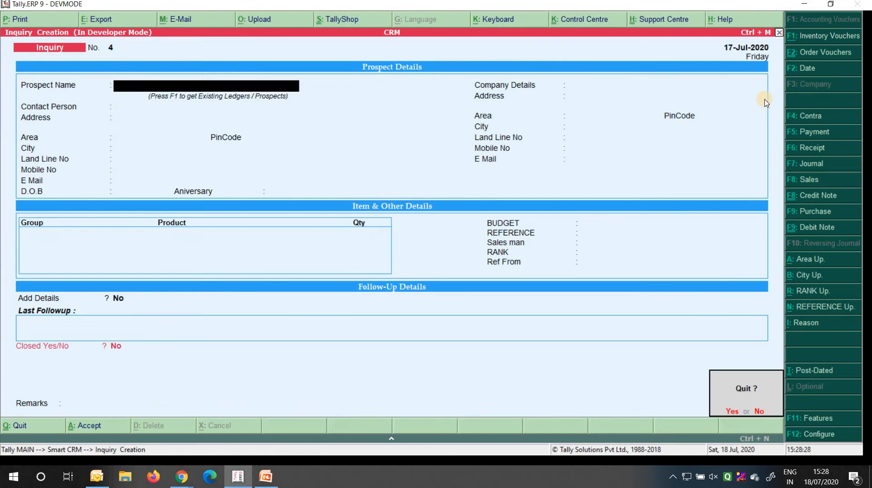
{"action": "key", "text": "Return"}
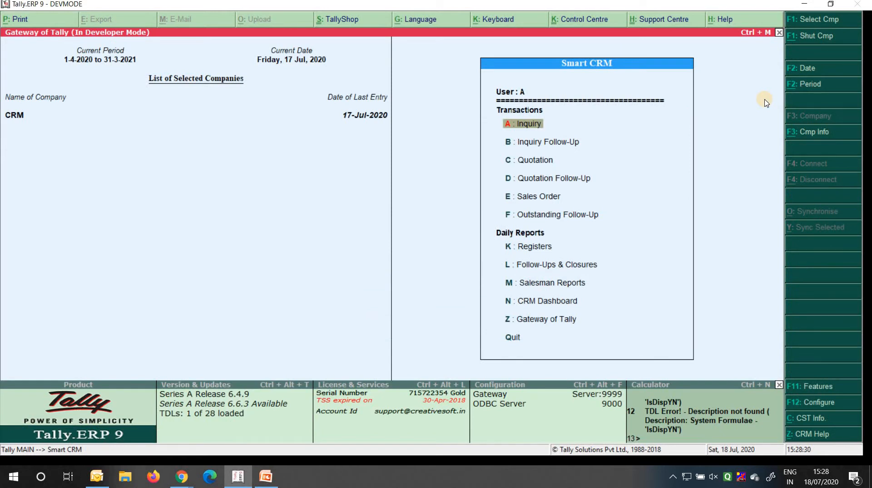
{"action": "key", "text": "Down"}
{"action": "key", "text": "Down"}
{"action": "key", "text": "Down"}
{"action": "key", "text": "Down"}
{"action": "key", "text": "Down"}
{"action": "key", "text": "Down"}
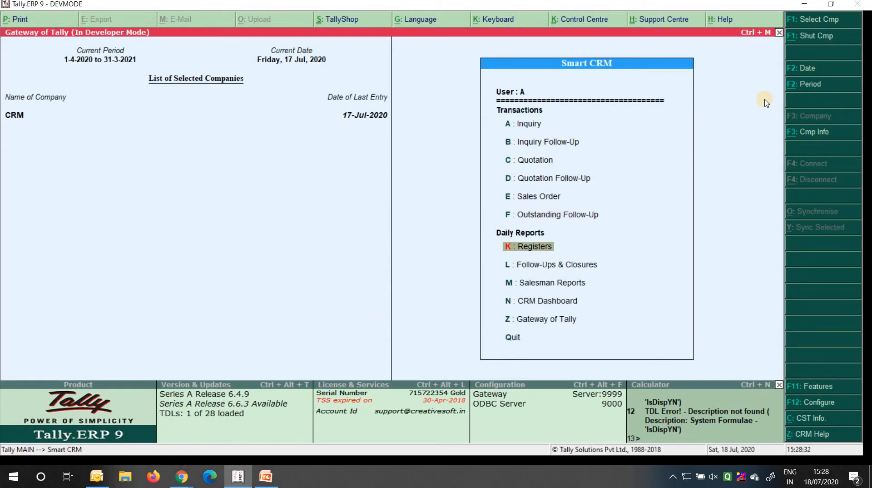
{"action": "key", "text": "Return"}
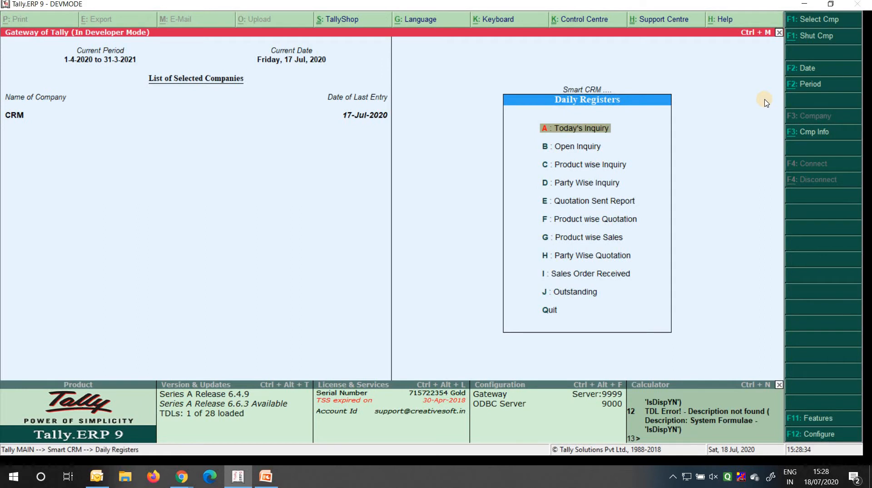
{"action": "key", "text": "Return"}
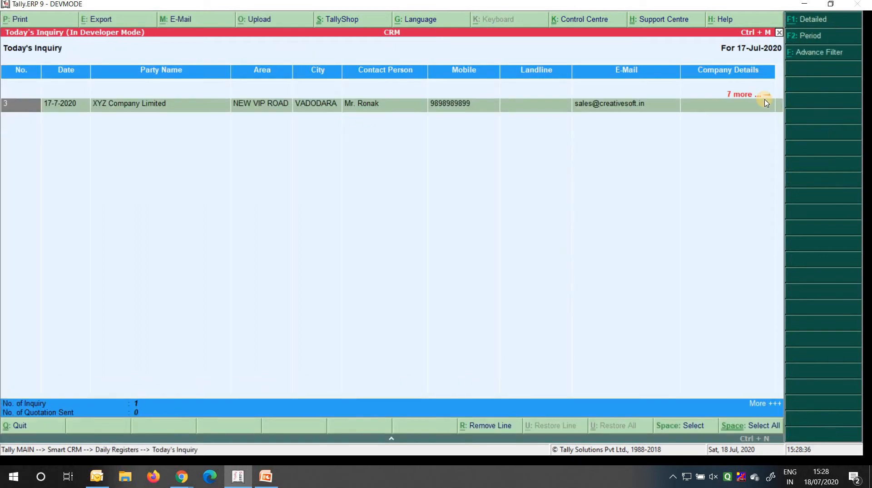
Set the register period to start from 1-4-2020 so all three inquiries are listed
{"action": "left_click", "coordinate": [815, 37]}
{"action": "type", "text": "1-4"}
{"action": "key", "text": "Return"}
{"action": "key", "text": "Return"}
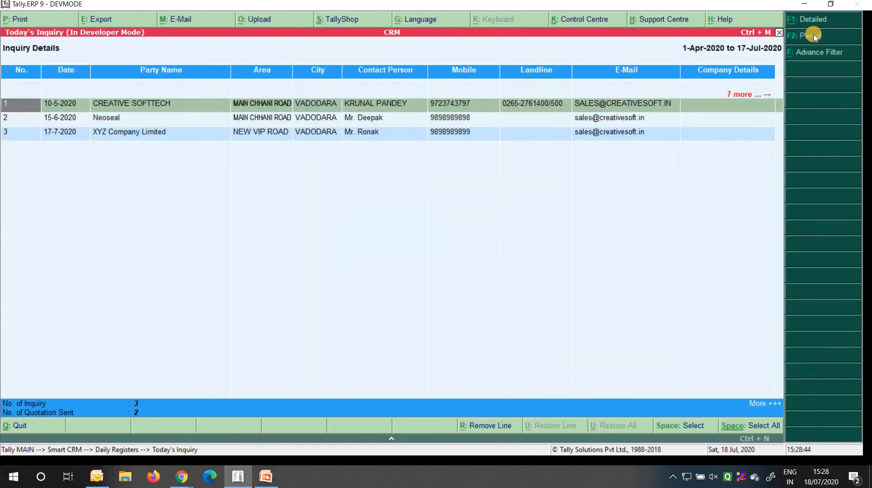
{"action": "key", "text": "Down"}
{"action": "key", "text": "Down"}
{"action": "key", "text": "Up"}
{"action": "key", "text": "Up"}
Review inquiry details and follow-ups in Detailed view, then return to Condensed and open Advance Filter
{"action": "key", "text": "alt+F1"}
{"action": "key", "text": "Down"}
{"action": "key", "text": "Down"}
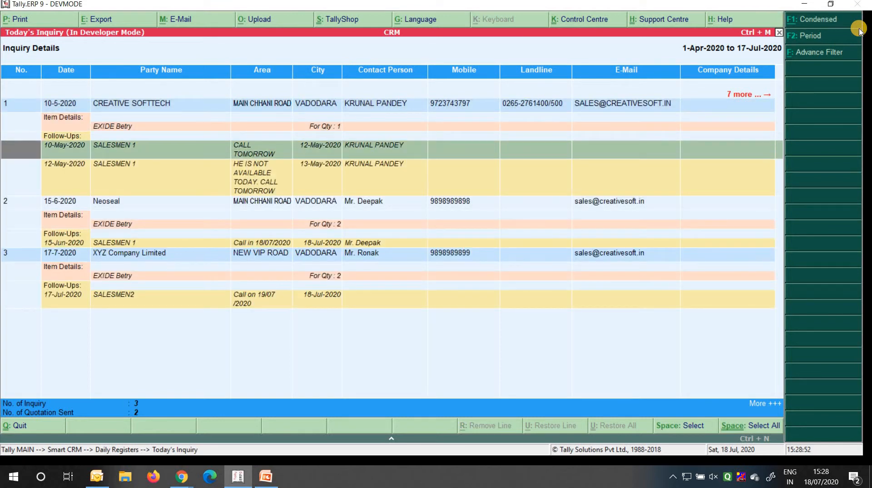
{"action": "key", "text": "Up"}
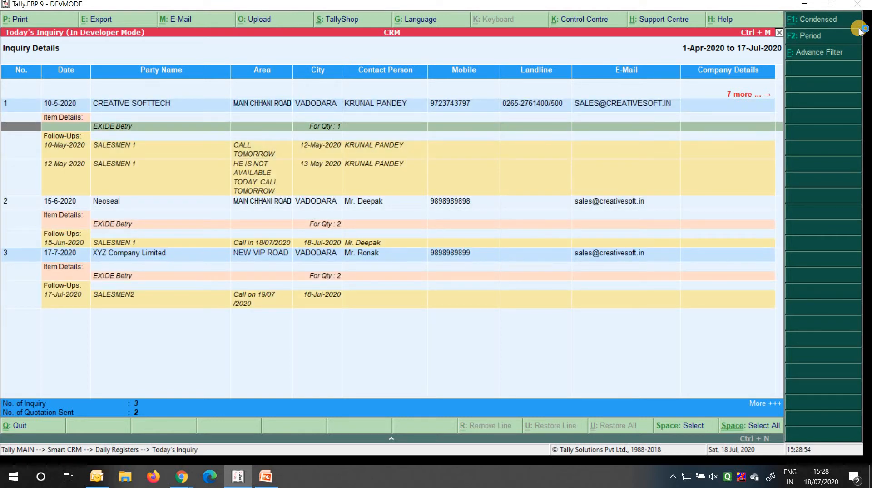
{"action": "key", "text": "Down"}
{"action": "key", "text": "Right"}
{"action": "key", "text": "Right"}
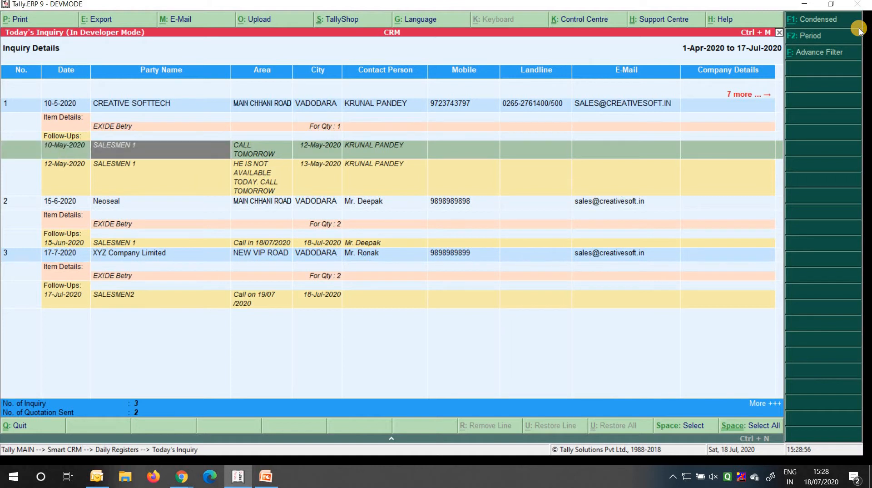
{"action": "key", "text": "Down"}
{"action": "key", "text": "Up"}
{"action": "key", "text": "Down"}
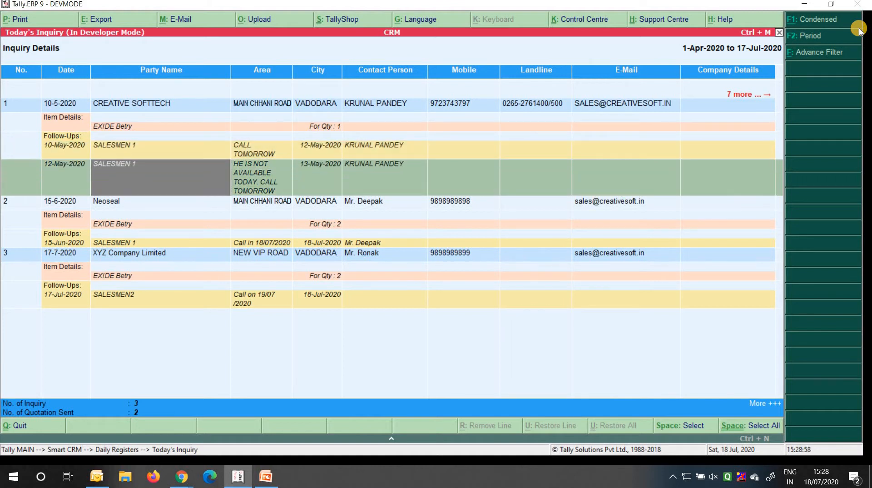
{"action": "key", "text": "Right"}
{"action": "key", "text": "Right"}
{"action": "key", "text": "Right"}
{"action": "key", "text": "Down"}
{"action": "key", "text": "Down"}
{"action": "key", "text": "Down"}
{"action": "key", "text": "Down"}
{"action": "key", "text": "Up"}
{"action": "key", "text": "Up"}
{"action": "key", "text": "Up"}
{"action": "key", "text": "Up"}
{"action": "key", "text": "Up"}
{"action": "key", "text": "Up"}
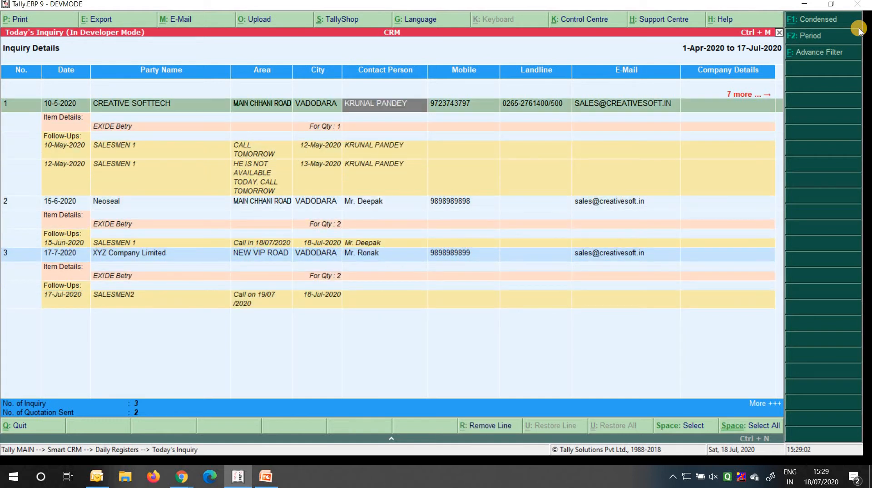
{"action": "key", "text": "F1"}
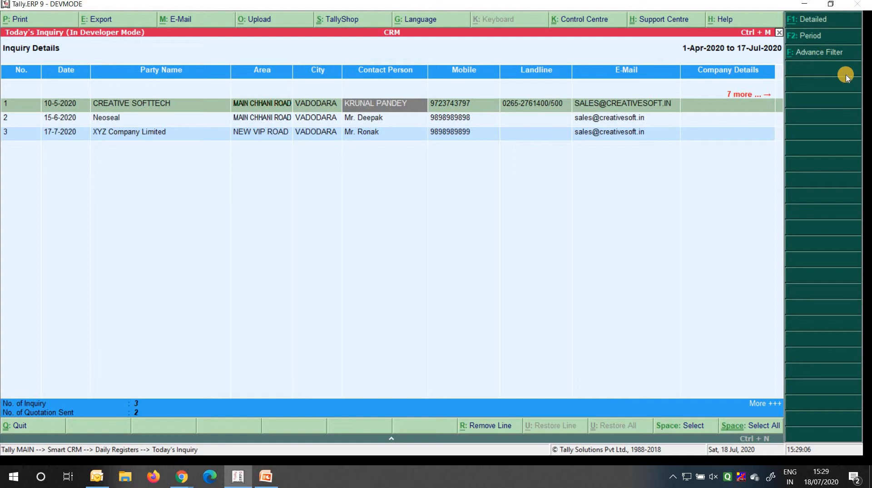
{"action": "key", "text": "alt+f"}
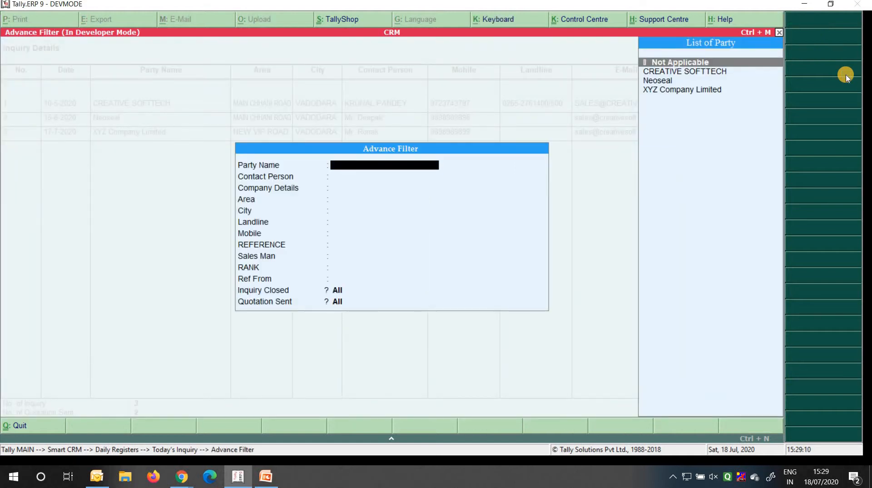
{"action": "key", "text": "Return"}
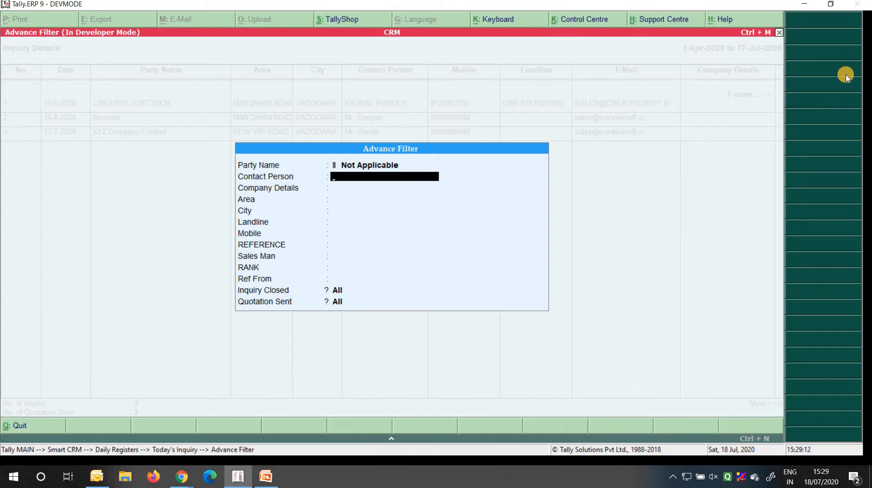
{"action": "key", "text": "BackSpace"}
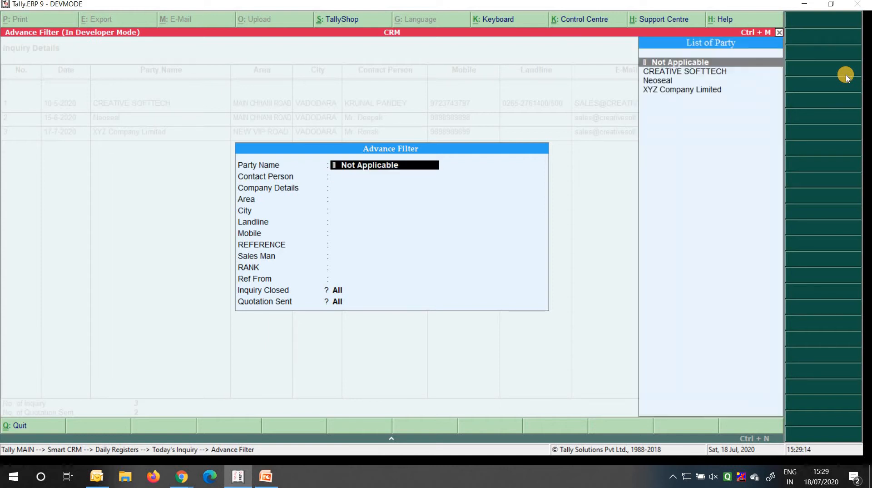
{"action": "key", "text": "Down"}
{"action": "key", "text": "Down"}
{"action": "key", "text": "Return"}
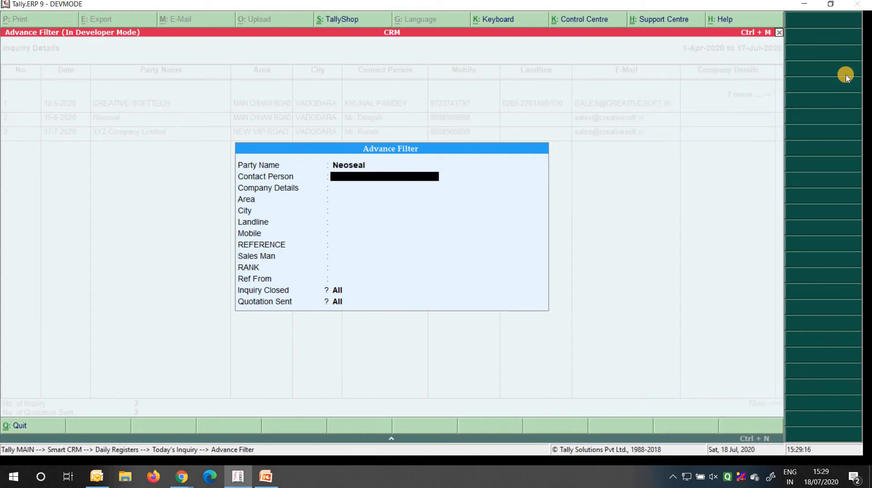
{"action": "key", "text": "Return"}
{"action": "key", "text": "Return"}
{"action": "key", "text": "Return"}
{"action": "key", "text": "Return"}
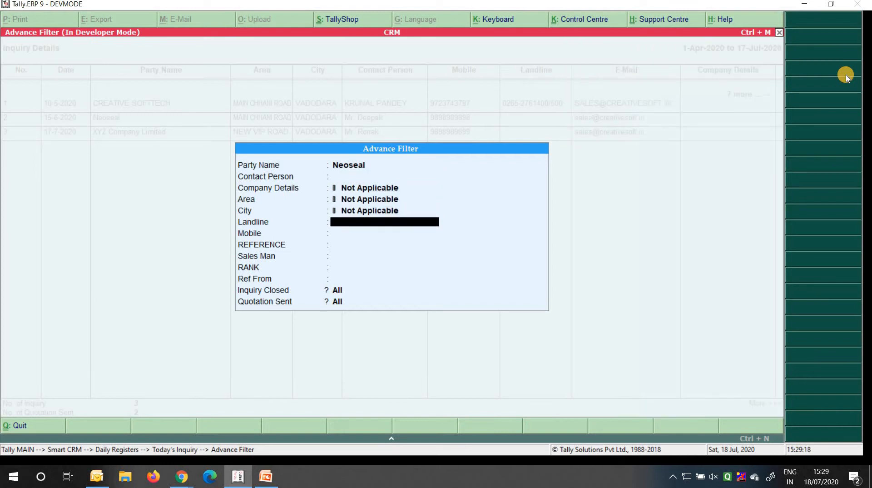
{"action": "key", "text": "Return"}
{"action": "key", "text": "Return"}
{"action": "key", "text": "Return"}
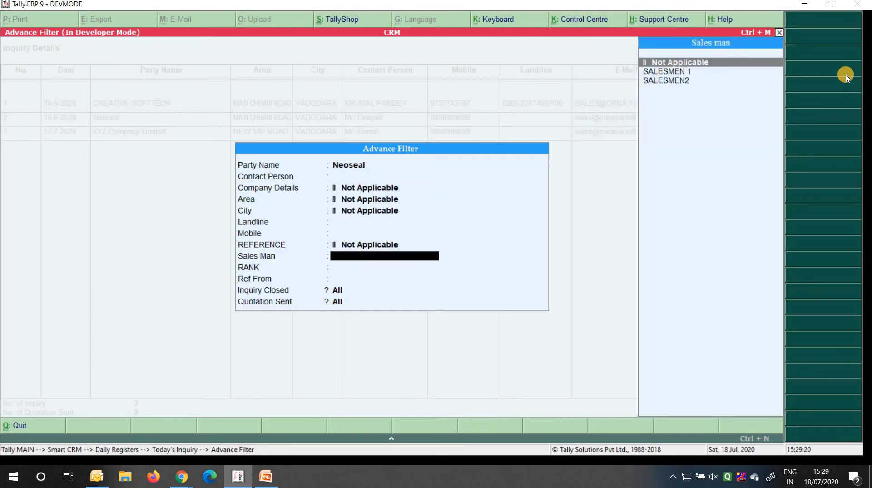
{"action": "key", "text": "Down"}
{"action": "key", "text": "Return"}
{"action": "key", "text": "BackSpace"}
{"action": "key", "text": "Down"}
{"action": "key", "text": "Return"}
{"action": "key", "text": "ctrl+a"}
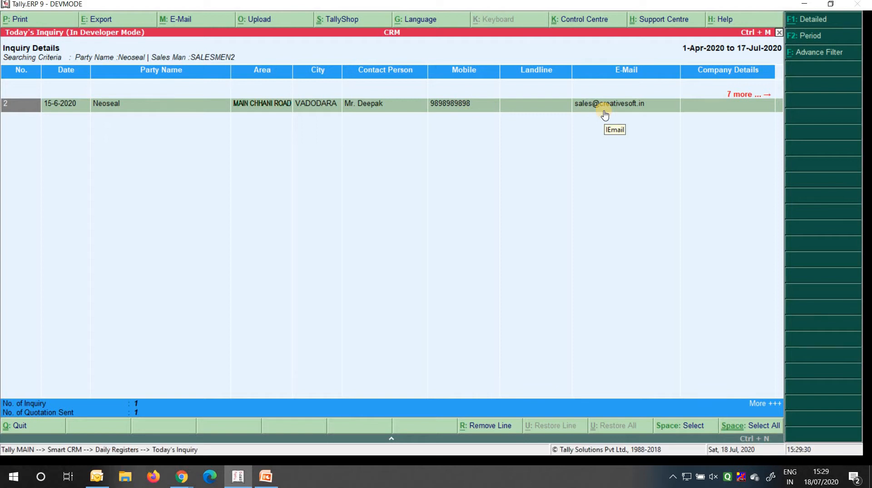
{"action": "left_click", "coordinate": [821, 52]}
{"action": "key", "text": "Up"}
{"action": "key", "text": "Up"}
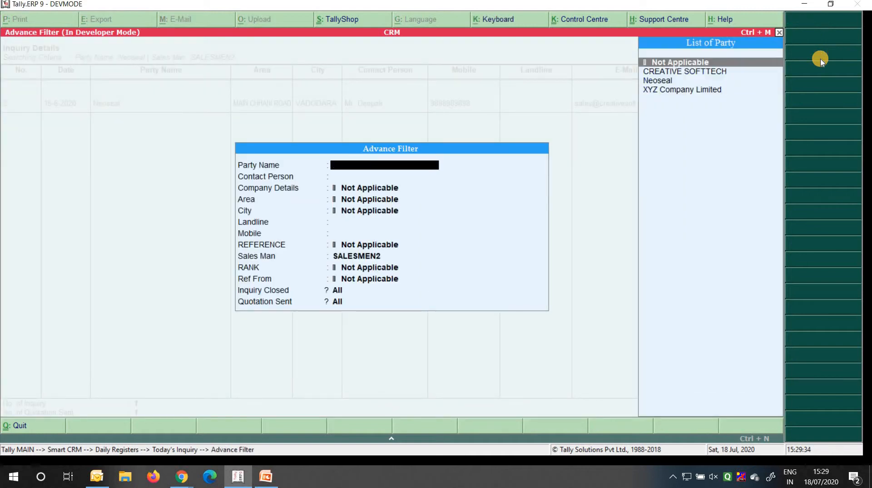
{"action": "key", "text": "Return"}
{"action": "key", "text": "Return"}
{"action": "key", "text": "Return"}
{"action": "key", "text": "Return"}
{"action": "key", "text": "Return"}
{"action": "key", "text": "Return"}
{"action": "key", "text": "Return"}
{"action": "key", "text": "Return"}
{"action": "key", "text": "Up"}
{"action": "key", "text": "Up"}
{"action": "key", "text": "Return"}
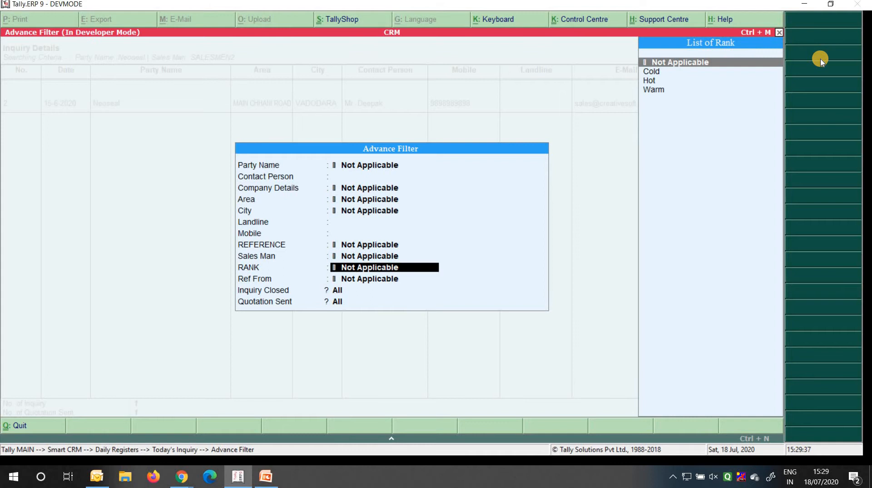
{"action": "key", "text": "ctrl+a"}
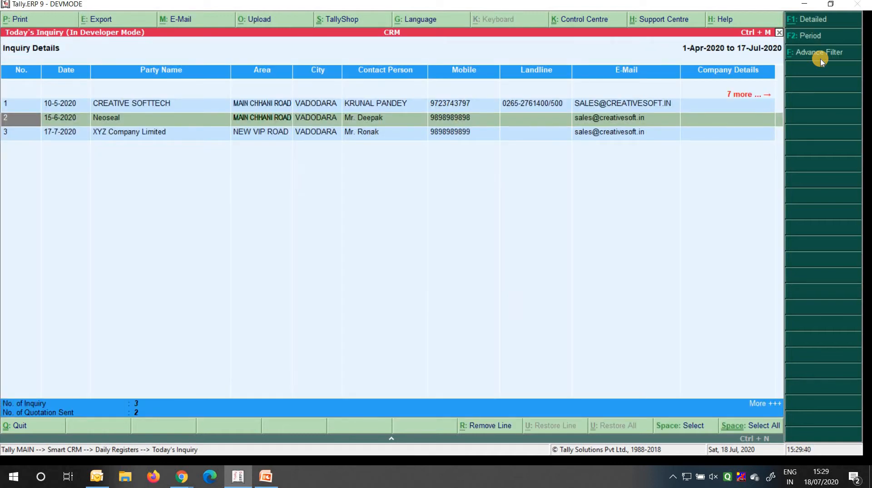
{"action": "left_click", "coordinate": [821, 57]}
Filter Today's Inquiry to closed inquiries only by setting Inquiry Closed to Yes
{"action": "key", "text": "Return"}
{"action": "key", "text": "Return"}
{"action": "key", "text": "Return"}
{"action": "key", "text": "Return"}
{"action": "key", "text": "Return"}
{"action": "key", "text": "Return"}
{"action": "key", "text": "Return"}
{"action": "key", "text": "Return"}
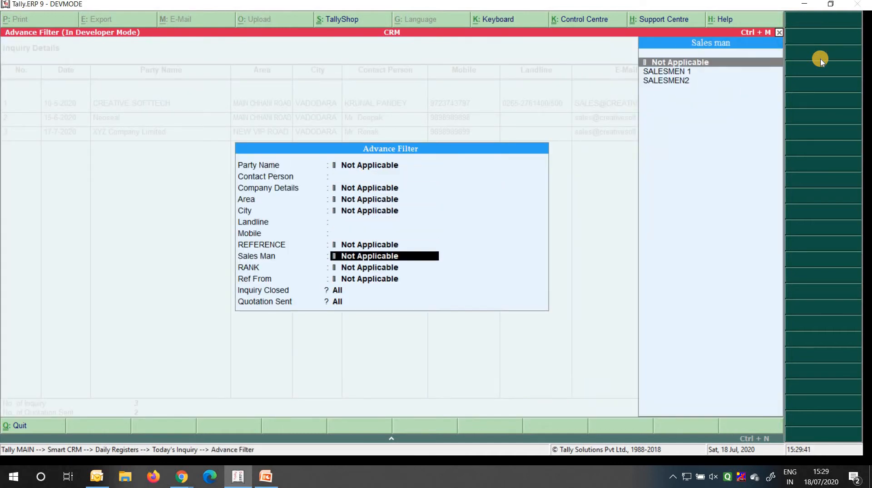
{"action": "key", "text": "Return"}
{"action": "key", "text": "Return"}
{"action": "key", "text": "Return"}
{"action": "key", "text": "Down"}
{"action": "key", "text": "Down"}
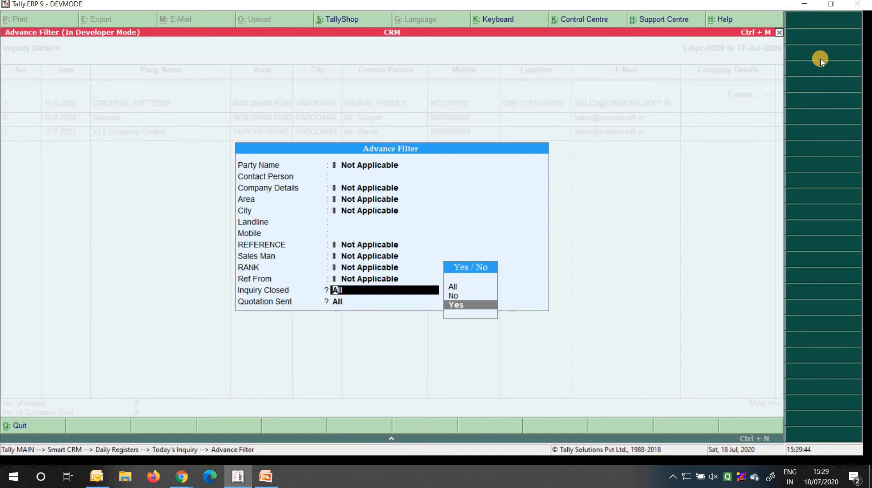
{"action": "key", "text": "Return"}
{"action": "key", "text": "Return"}
{"action": "key", "text": "Right"}
{"action": "key", "text": "Right"}
{"action": "key", "text": "Right"}
{"action": "key", "text": "Right"}
{"action": "key", "text": "Right"}
{"action": "key", "text": "Right"}
{"action": "key", "text": "Right"}
{"action": "key", "text": "Right"}
{"action": "key", "text": "Right"}
{"action": "key", "text": "Right"}
{"action": "key", "text": "Right"}
{"action": "key", "text": "Right"}
{"action": "key", "text": "Right"}
{"action": "key", "text": "Right"}
{"action": "key", "text": "Right"}
{"action": "key", "text": "Right"}
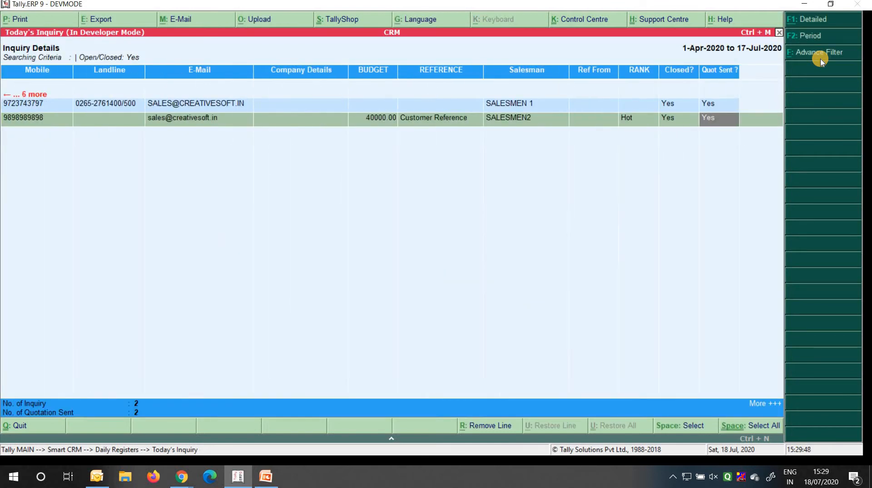
Change the Inquiry Closed filter to No, leaving only XYZ Company Limited's open inquiry
{"action": "left_click", "coordinate": [820, 54]}
{"action": "key", "text": "Return"}
{"action": "key", "text": "Return"}
{"action": "key", "text": "Return"}
{"action": "key", "text": "Return"}
{"action": "key", "text": "Return"}
{"action": "key", "text": "Return"}
{"action": "key", "text": "Return"}
{"action": "key", "text": "Return"}
{"action": "key", "text": "Return"}
{"action": "key", "text": "Return"}
{"action": "key", "text": "Return"}
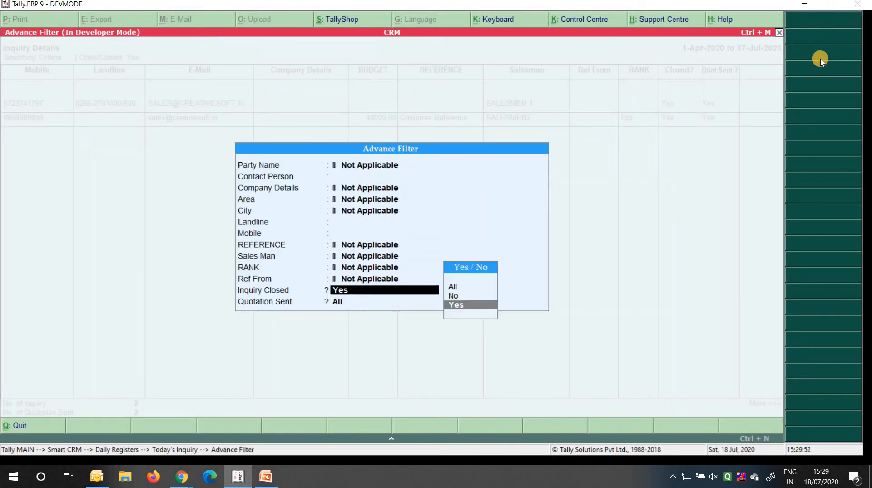
{"action": "key", "text": "Up"}
{"action": "key", "text": "Return"}
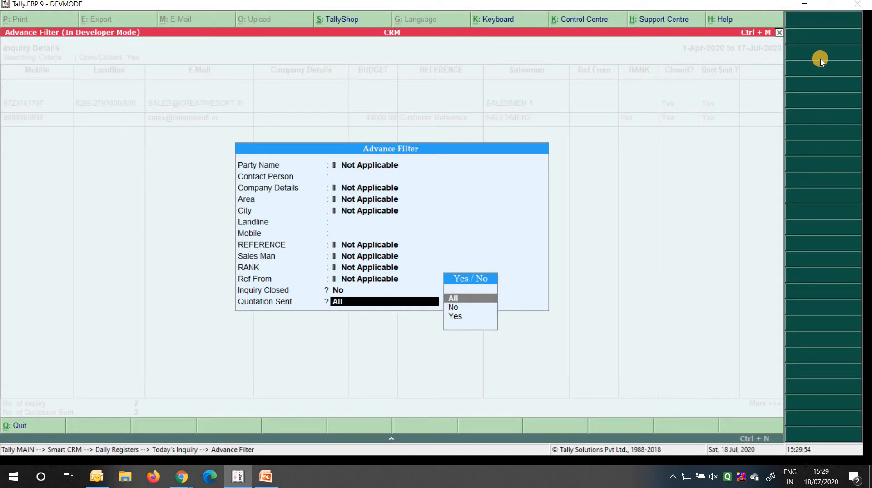
{"action": "key", "text": "Return"}
{"action": "key", "text": "Right"}
{"action": "key", "text": "Right"}
{"action": "key", "text": "Right"}
{"action": "key", "text": "Right"}
{"action": "key", "text": "Right"}
{"action": "key", "text": "Right"}
{"action": "key", "text": "Right"}
{"action": "key", "text": "Right"}
{"action": "key", "text": "Right"}
{"action": "key", "text": "Right"}
{"action": "key", "text": "Right"}
{"action": "key", "text": "Right"}
{"action": "key", "text": "Right"}
{"action": "key", "text": "Right"}
{"action": "key", "text": "Right"}
{"action": "key", "text": "Right"}
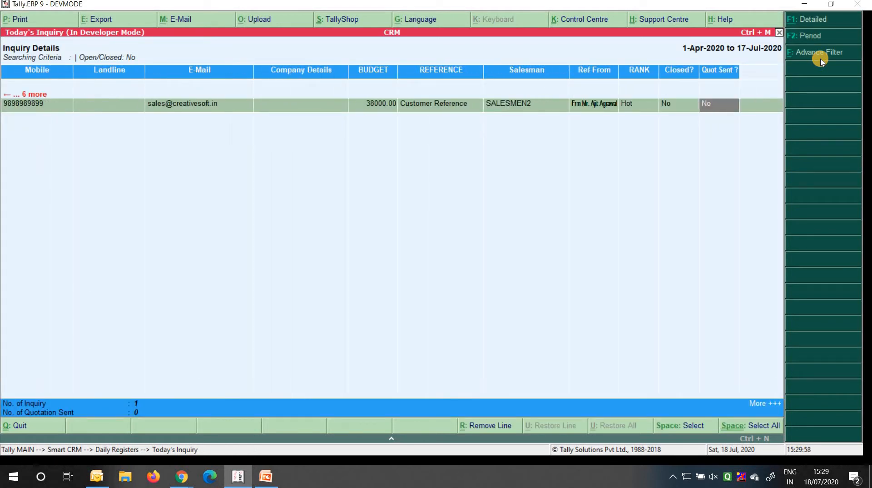
{"action": "key", "text": "Left"}
{"action": "key", "text": "Left"}
{"action": "key", "text": "Left"}
{"action": "key", "text": "Left"}
{"action": "key", "text": "Left"}
{"action": "key", "text": "Left"}
{"action": "key", "text": "Left"}
{"action": "key", "text": "Left"}
{"action": "key", "text": "Left"}
{"action": "key", "text": "Left"}
{"action": "key", "text": "Left"}
{"action": "key", "text": "Left"}
{"action": "key", "text": "Left"}
{"action": "key", "text": "Left"}
{"action": "key", "text": "Left"}
{"action": "key", "text": "Left"}
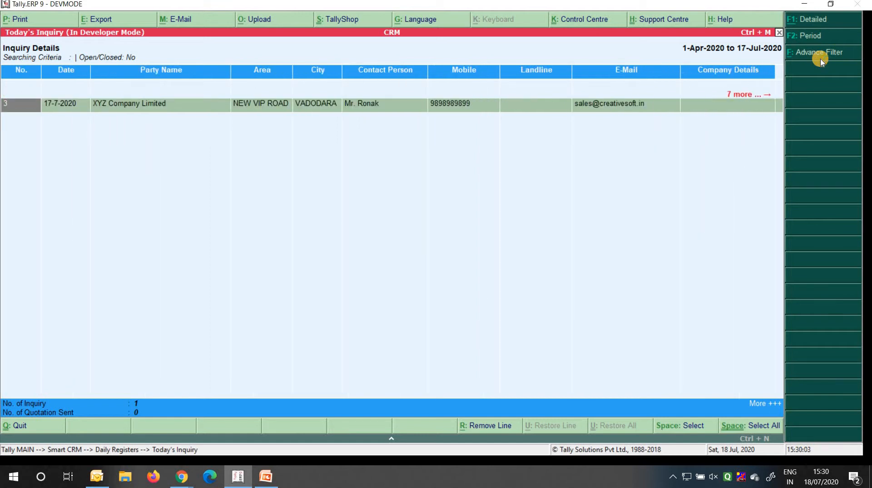
{"action": "left_click", "coordinate": [822, 60]}
Set the Inquiry Closed filter back to All
{"action": "key", "text": "Return"}
{"action": "key", "text": "Return"}
{"action": "key", "text": "Return"}
{"action": "key", "text": "Return"}
{"action": "key", "text": "Return"}
{"action": "key", "text": "Return"}
{"action": "key", "text": "Return"}
{"action": "key", "text": "Return"}
{"action": "key", "text": "Return"}
{"action": "key", "text": "Return"}
{"action": "key", "text": "Return"}
{"action": "key", "text": "Up"}
{"action": "key", "text": "Return"}
{"action": "key", "text": "Return"}
{"action": "key", "text": "Up"}
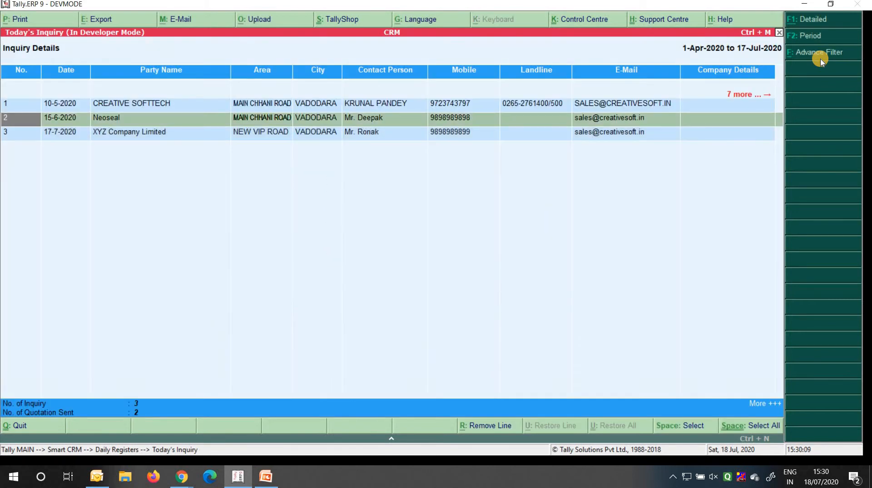
Scroll across the inquiry rows to check their Closed? and Quot Sent ? values
{"action": "key", "text": "Up"}
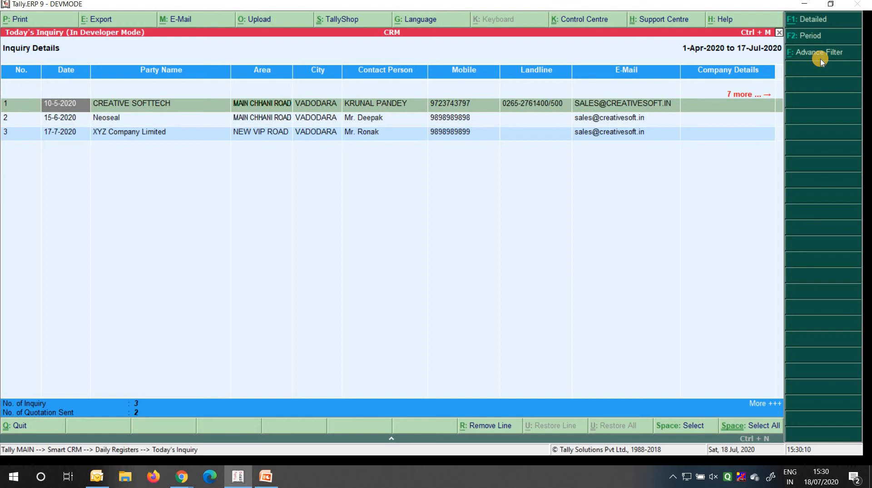
{"action": "key", "text": "Right"}
{"action": "key", "text": "Right"}
{"action": "key", "text": "Right"}
{"action": "key", "text": "Right"}
{"action": "key", "text": "Right"}
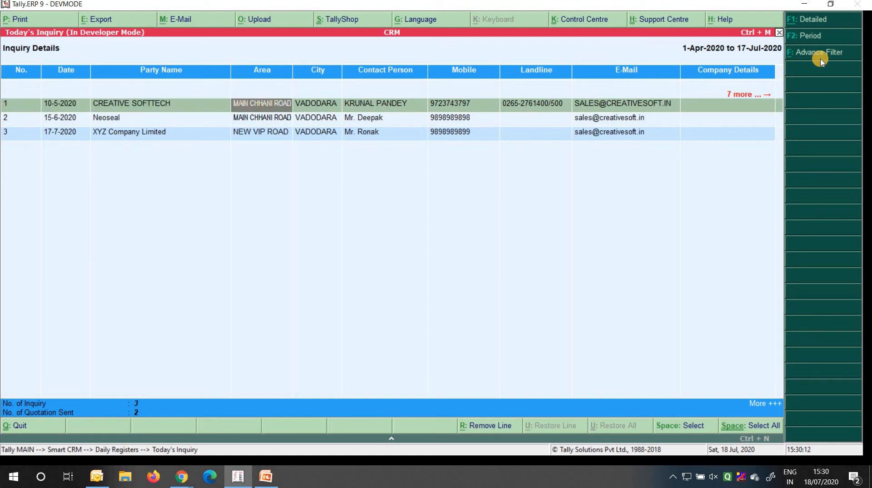
{"action": "key", "text": "Right"}
{"action": "key", "text": "Right"}
{"action": "key", "text": "Right"}
{"action": "key", "text": "Right"}
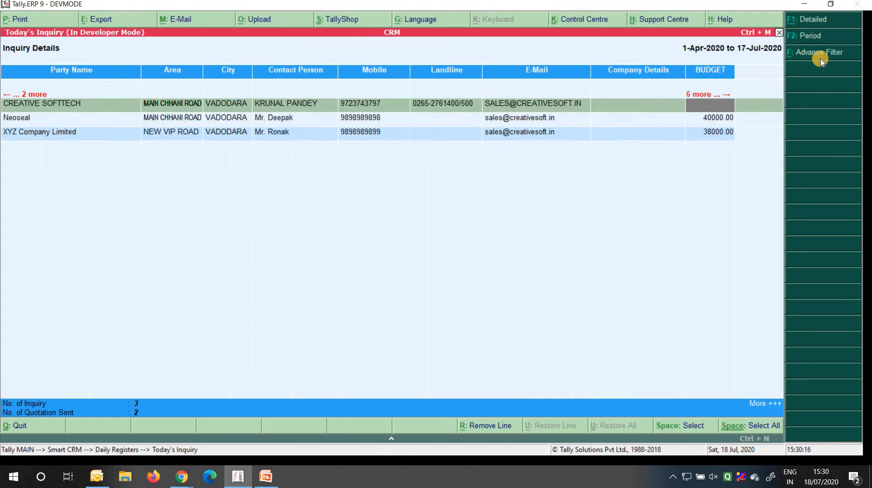
{"action": "key", "text": "Right"}
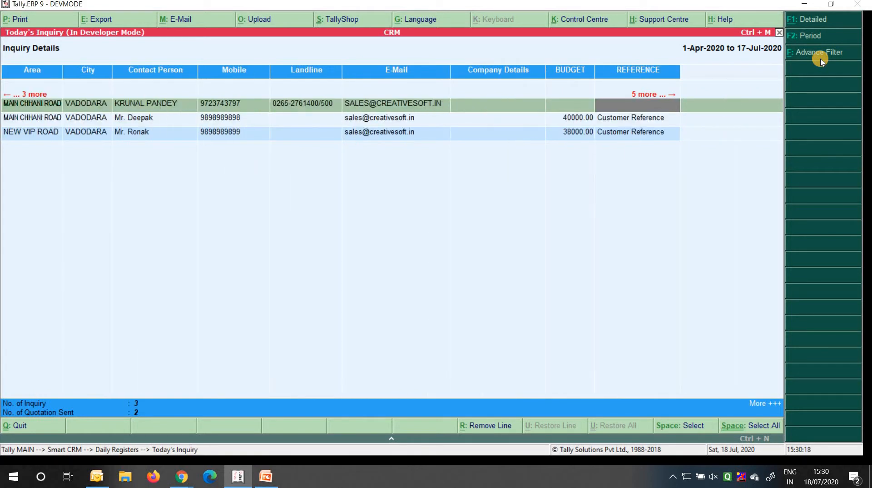
{"action": "key", "text": "Right"}
{"action": "key", "text": "Right"}
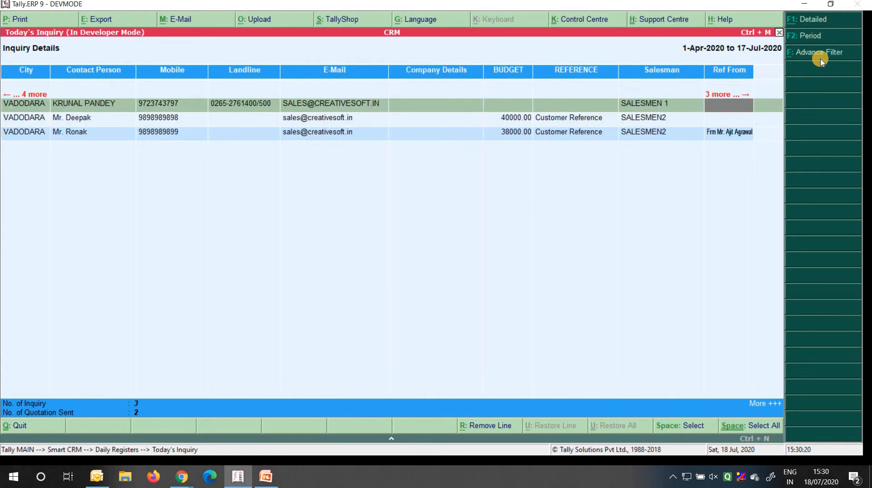
{"action": "key", "text": "Right"}
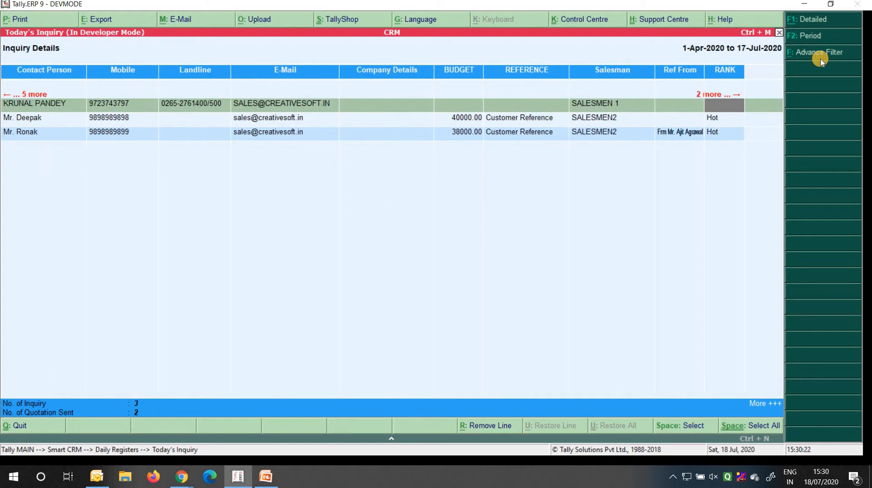
{"action": "key", "text": "Right"}
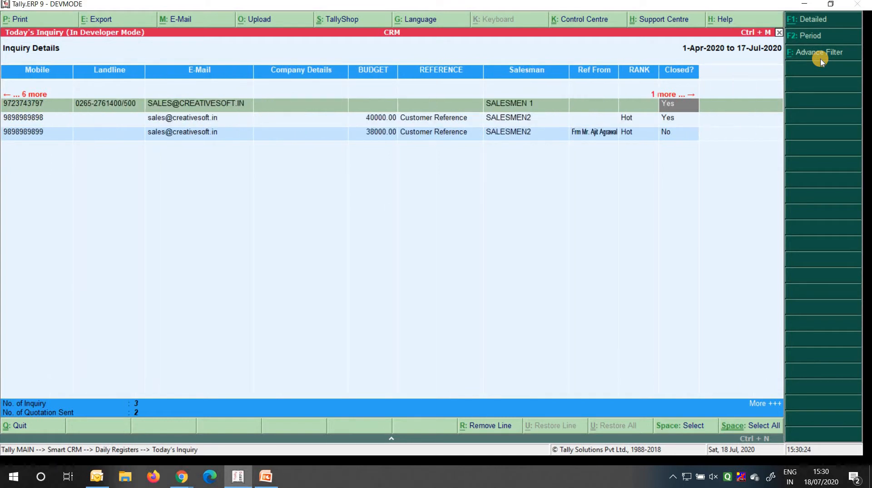
{"action": "key", "text": "Right"}
{"action": "key", "text": "Down"}
{"action": "key", "text": "Up"}
{"action": "key", "text": "Down"}
{"action": "key", "text": "Down"}
{"action": "key", "text": "Up"}
{"action": "key", "text": "Up"}
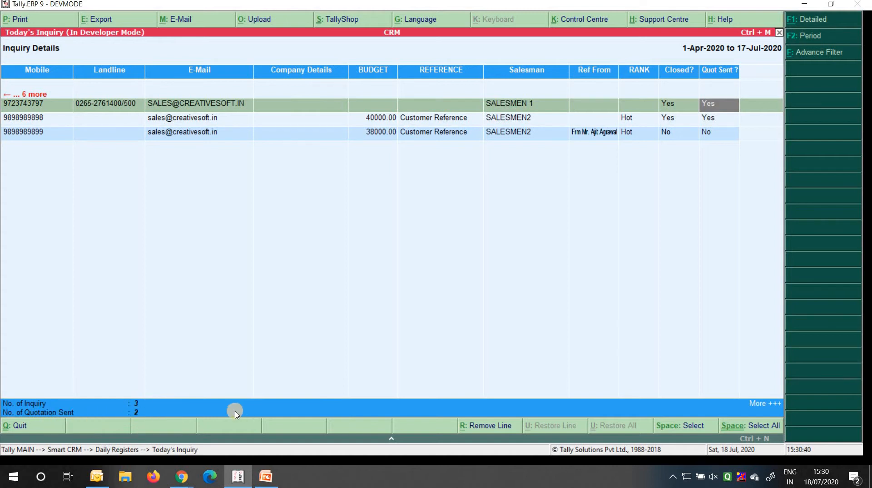
{"action": "left_click", "coordinate": [763, 405]}
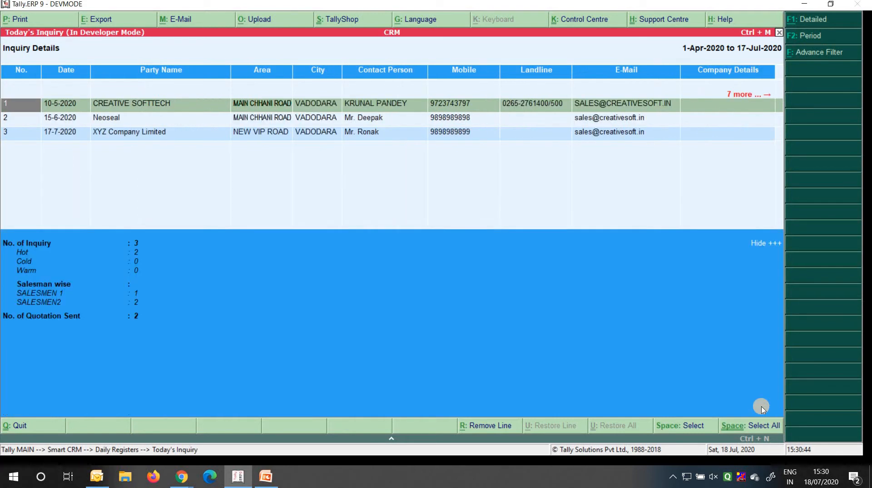
{"action": "key", "text": "Down"}
{"action": "key", "text": "Down"}
{"action": "key", "text": "Down"}
{"action": "key", "text": "Down"}
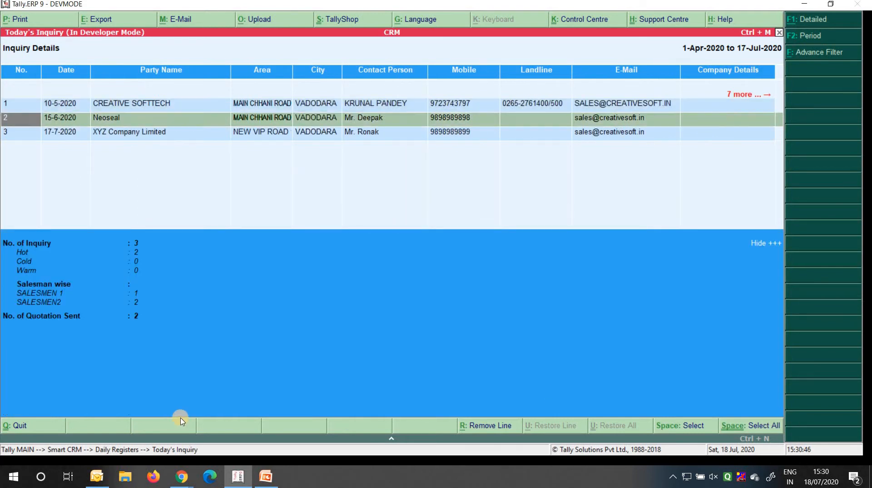
{"action": "key", "text": "Down"}
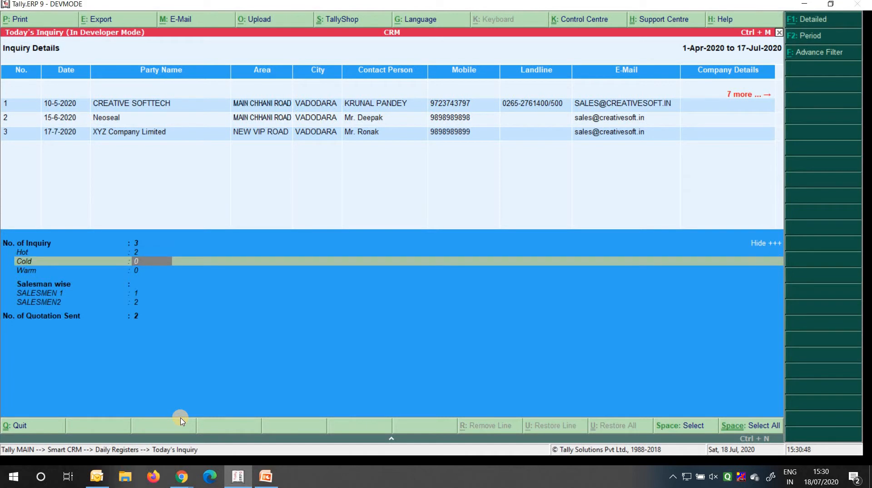
{"action": "key", "text": "Down"}
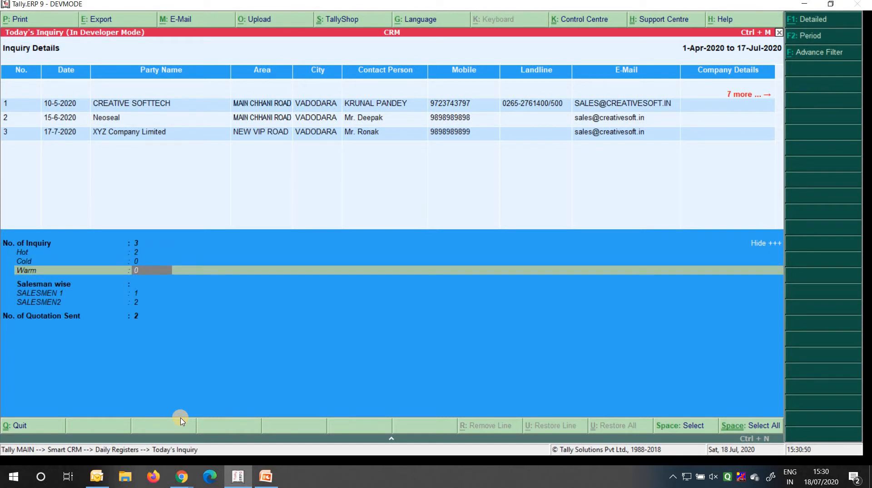
{"action": "key", "text": "Down"}
{"action": "key", "text": "Down"}
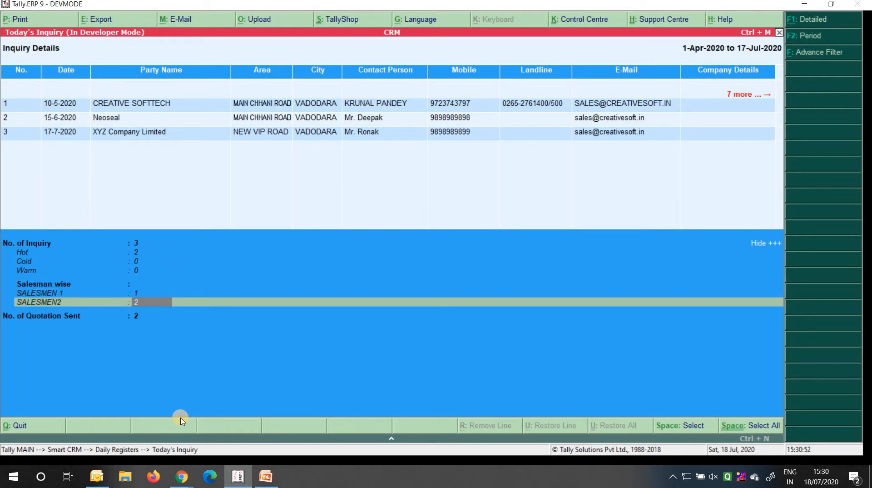
{"action": "key", "text": "Down"}
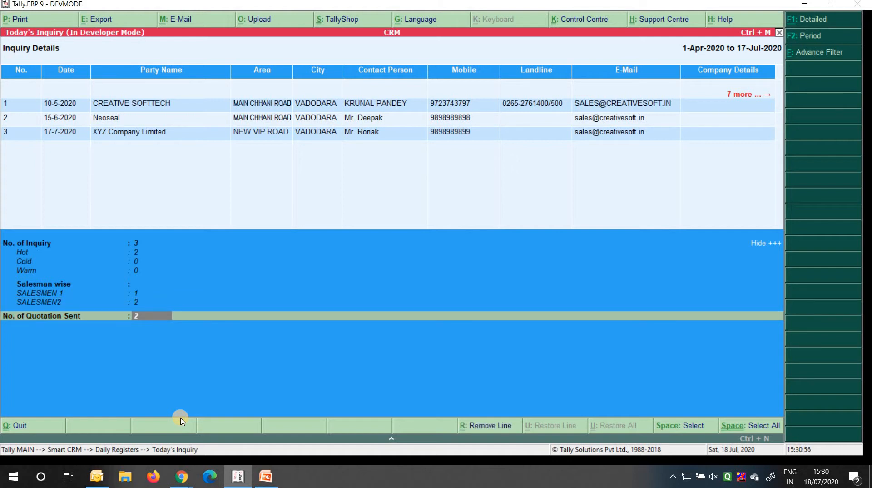
{"action": "key", "text": "Return"}
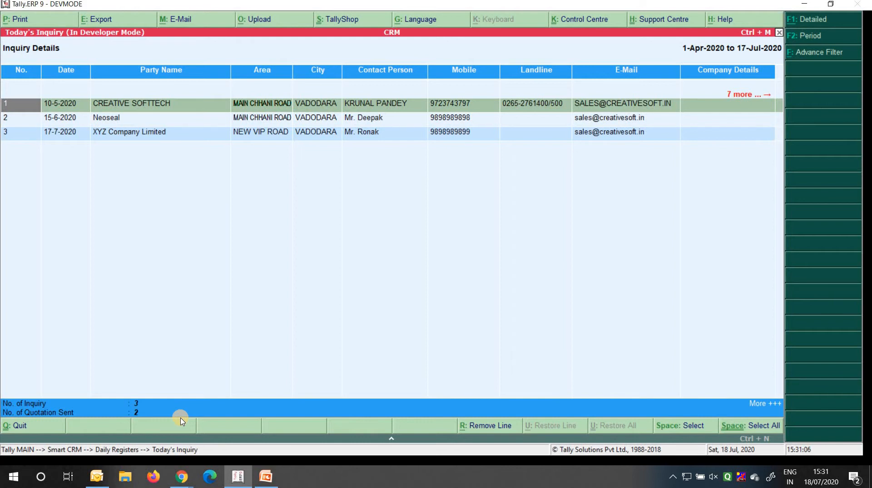
Review the Open Inquiry register, which lists only XYZ Company Limited's inquiry
{"action": "key", "text": "Escape"}
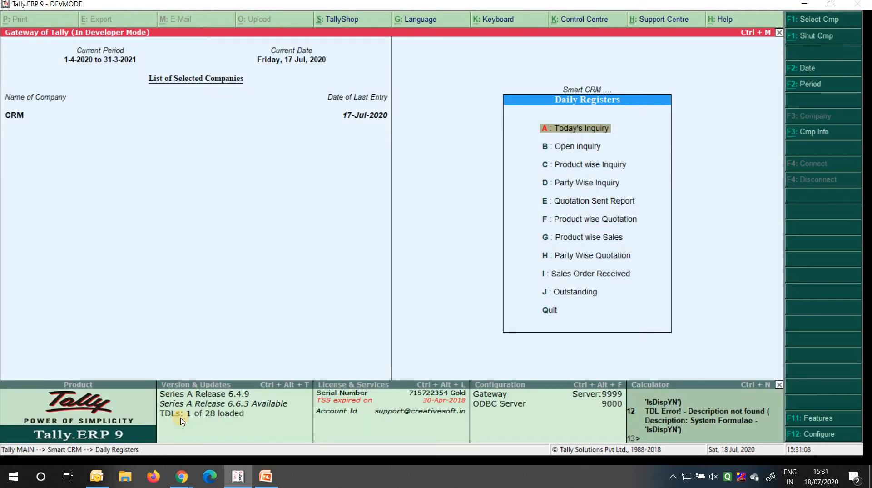
{"action": "key", "text": "Down"}
{"action": "key", "text": "Return"}
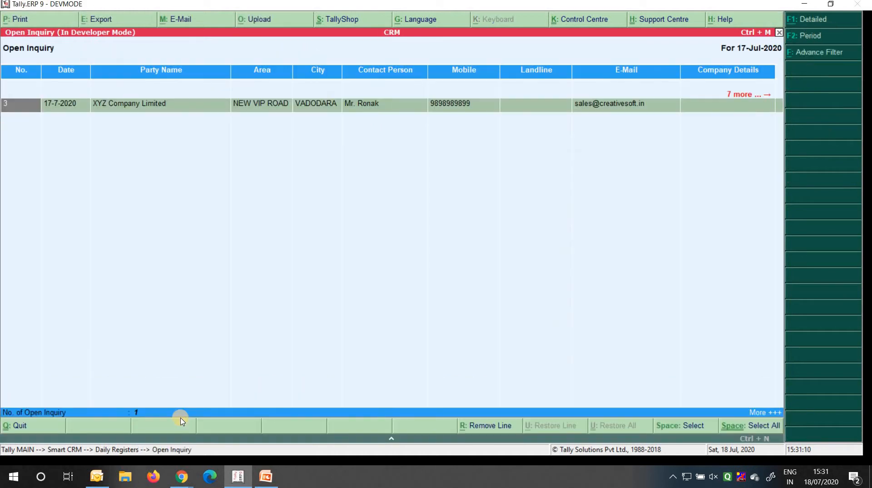
{"action": "key", "text": "Right"}
{"action": "key", "text": "Right"}
{"action": "key", "text": "Right"}
{"action": "key", "text": "Right"}
{"action": "key", "text": "Right"}
{"action": "key", "text": "Right"}
{"action": "key", "text": "Right"}
{"action": "key", "text": "Right"}
{"action": "key", "text": "Right"}
{"action": "key", "text": "Right"}
{"action": "key", "text": "Right"}
{"action": "key", "text": "Right"}
{"action": "key", "text": "Right"}
{"action": "key", "text": "Right"}
{"action": "key", "text": "Right"}
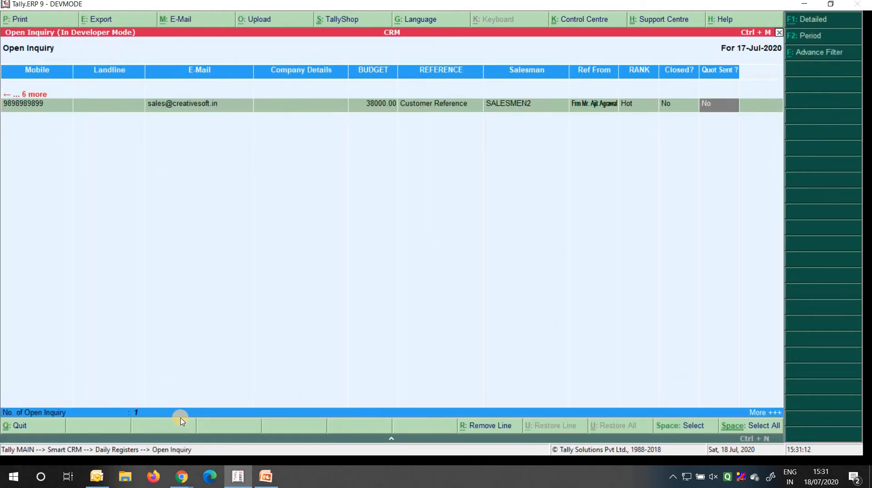
{"action": "key", "text": "Left"}
{"action": "key", "text": "Left"}
{"action": "key", "text": "Left"}
{"action": "key", "text": "Left"}
{"action": "key", "text": "Left"}
{"action": "key", "text": "Left"}
{"action": "key", "text": "Left"}
{"action": "key", "text": "Left"}
{"action": "key", "text": "Left"}
{"action": "key", "text": "Left"}
{"action": "key", "text": "Left"}
{"action": "key", "text": "Left"}
{"action": "key", "text": "Left"}
{"action": "key", "text": "Left"}
{"action": "key", "text": "Left"}
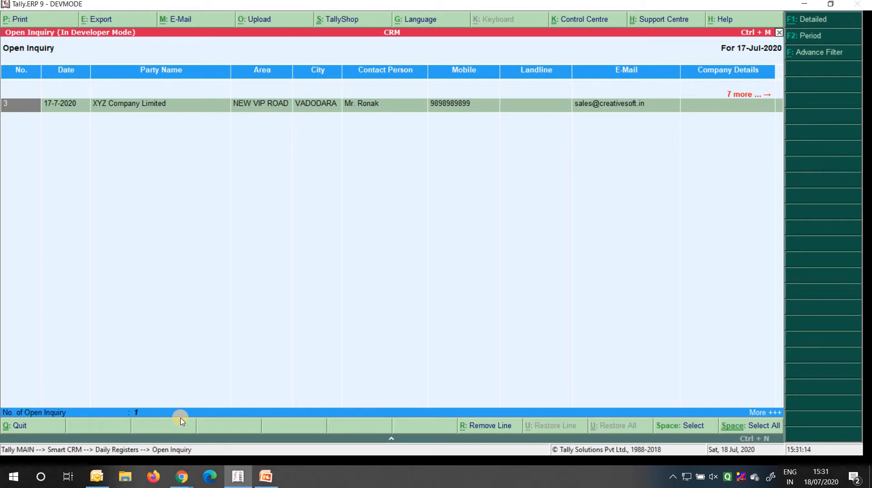
{"action": "key", "text": "Escape"}
{"action": "key", "text": "Escape"}
{"action": "key", "text": "Escape"}
{"action": "key", "text": "Escape"}
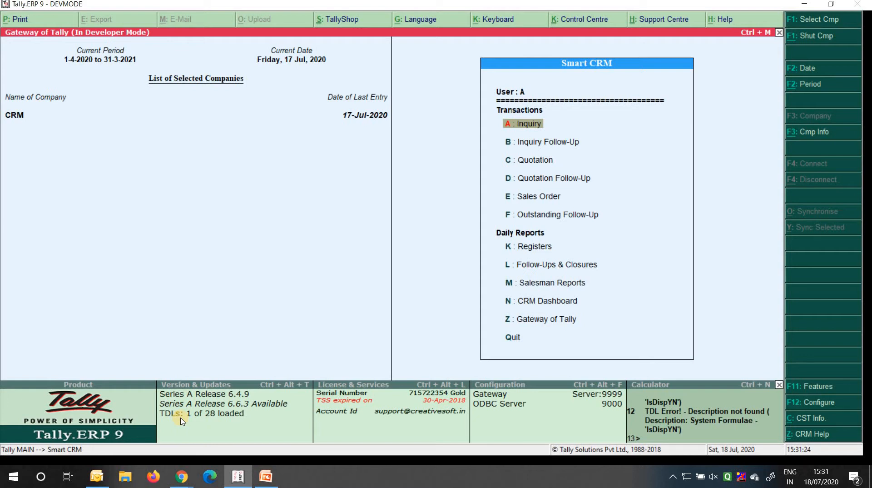
Go to Gateway of Tally and open Accounts Info
{"action": "key", "text": "Up"}
{"action": "key", "text": "Up"}
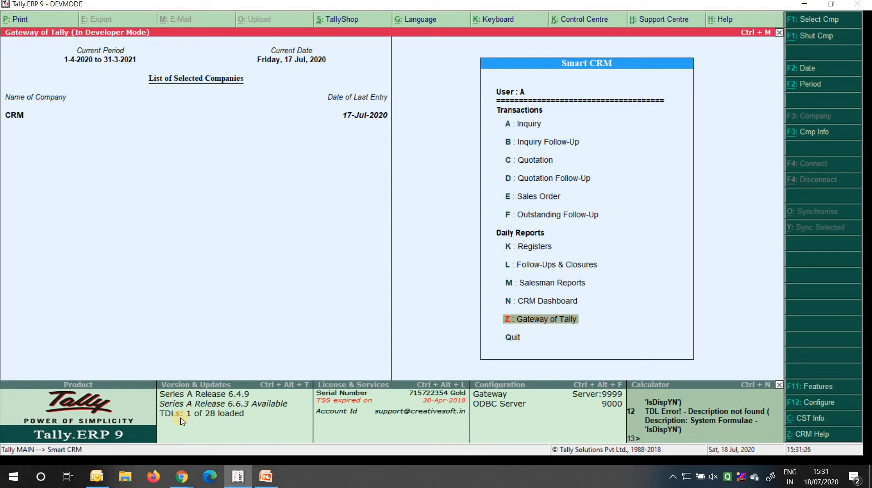
{"action": "key", "text": "Return"}
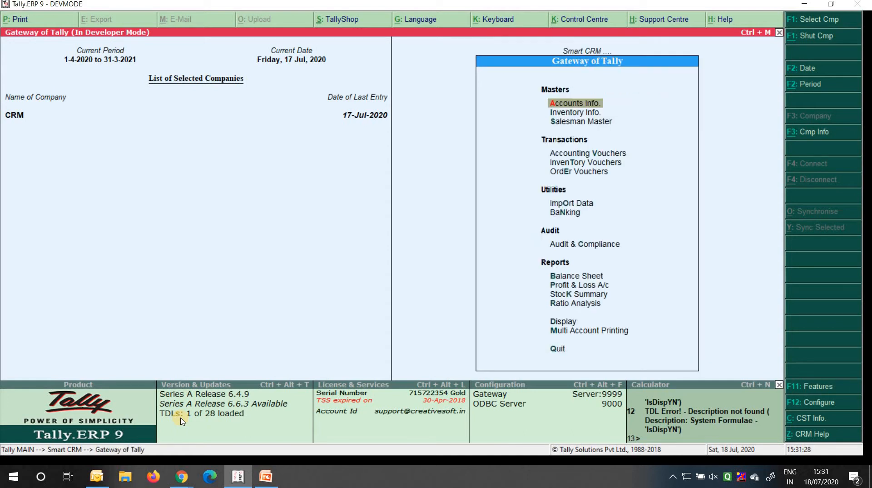
{"action": "key", "text": "Return"}
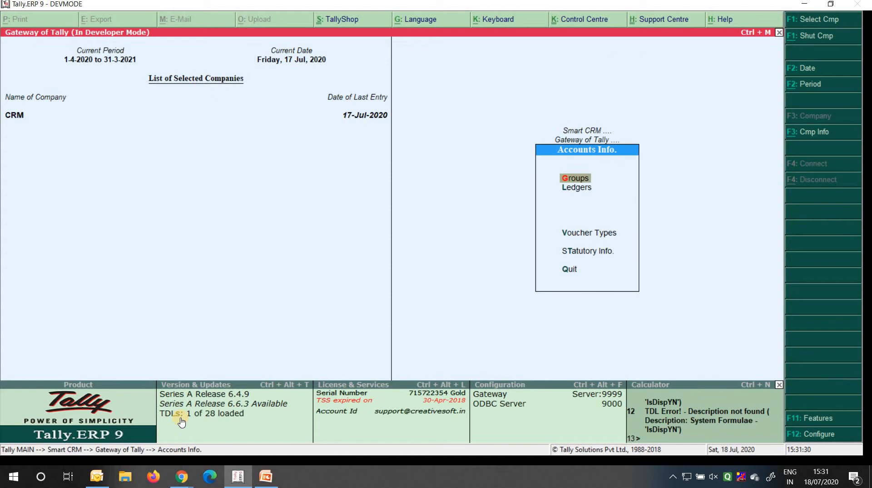
Browse the ledger list, dismiss the resulting error, and step back to Smart CRM
{"action": "key", "text": "l"}
{"action": "key", "text": "a"}
{"action": "key", "text": "Down"}
{"action": "key", "text": "Down"}
{"action": "key", "text": "Down"}
{"action": "key", "text": "Down"}
{"action": "key", "text": "Down"}
{"action": "key", "text": "Down"}
{"action": "key", "text": "Down"}
{"action": "key", "text": "Down"}
{"action": "key", "text": "Down"}
{"action": "key", "text": "Down"}
{"action": "key", "text": "Down"}
{"action": "key", "text": "Down"}
{"action": "key", "text": "Down"}
{"action": "key", "text": "Down"}
{"action": "key", "text": "Down"}
{"action": "key", "text": "Down"}
{"action": "key", "text": "Up"}
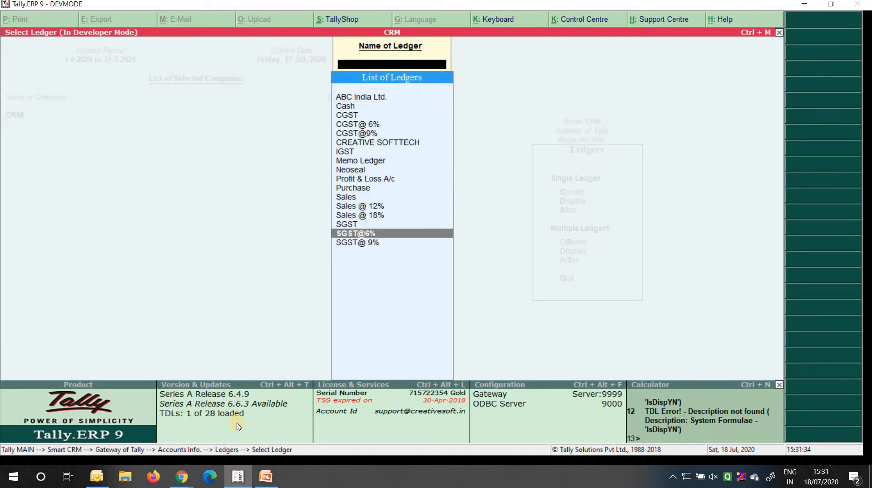
{"action": "key", "text": "Up"}
{"action": "key", "text": "Up"}
{"action": "key", "text": "Up"}
{"action": "key", "text": "Up"}
{"action": "key", "text": "Up"}
{"action": "key", "text": "Up"}
{"action": "key", "text": "Up"}
{"action": "key", "text": "Up"}
{"action": "key", "text": "Up"}
{"action": "key", "text": "Up"}
{"action": "key", "text": "Up"}
{"action": "key", "text": "Up"}
{"action": "key", "text": "Up"}
{"action": "key", "text": "Up"}
{"action": "key", "text": "Up"}
{"action": "key", "text": "space"}
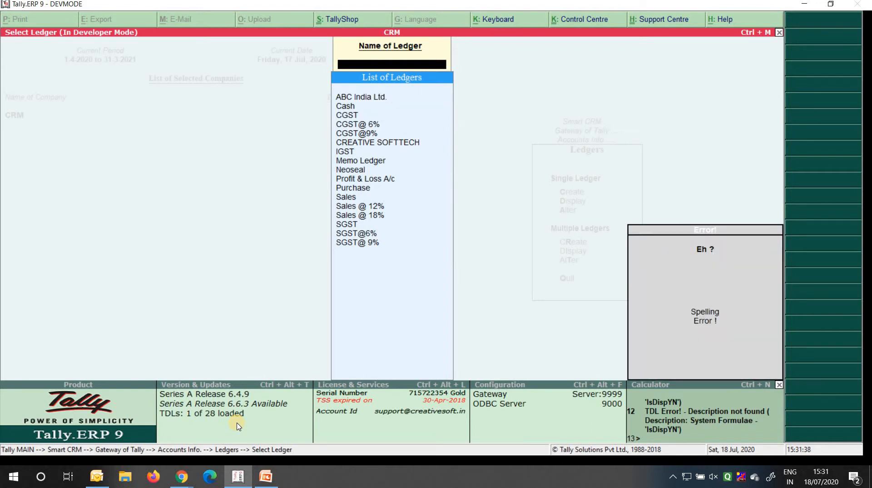
{"action": "key", "text": "Escape"}
{"action": "key", "text": "Escape"}
{"action": "key", "text": "Escape"}
{"action": "key", "text": "Escape"}
{"action": "key", "text": "Escape"}
{"action": "key", "text": "Escape"}
{"action": "key", "text": "n"}
Open and close the Product wise Inquiry report under Registers
{"action": "key", "text": "Down"}
{"action": "key", "text": "Down"}
{"action": "key", "text": "Down"}
{"action": "key", "text": "Down"}
{"action": "key", "text": "Down"}
{"action": "key", "text": "Down"}
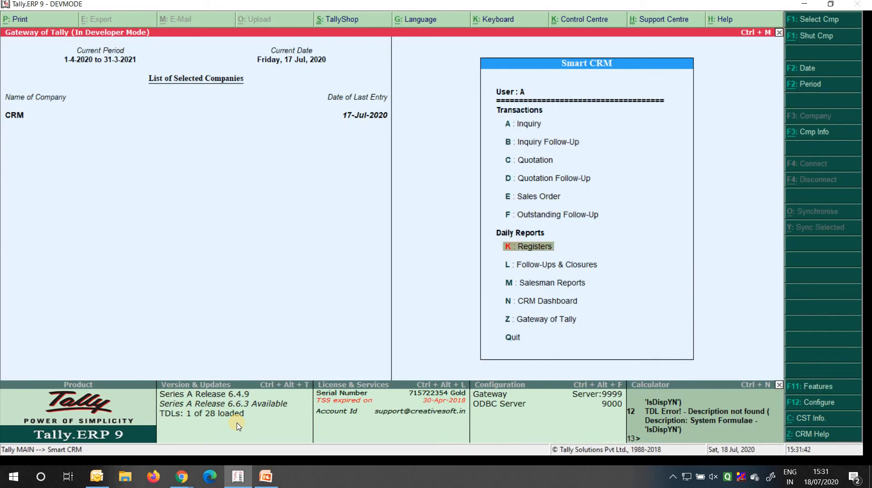
{"action": "key", "text": "Return"}
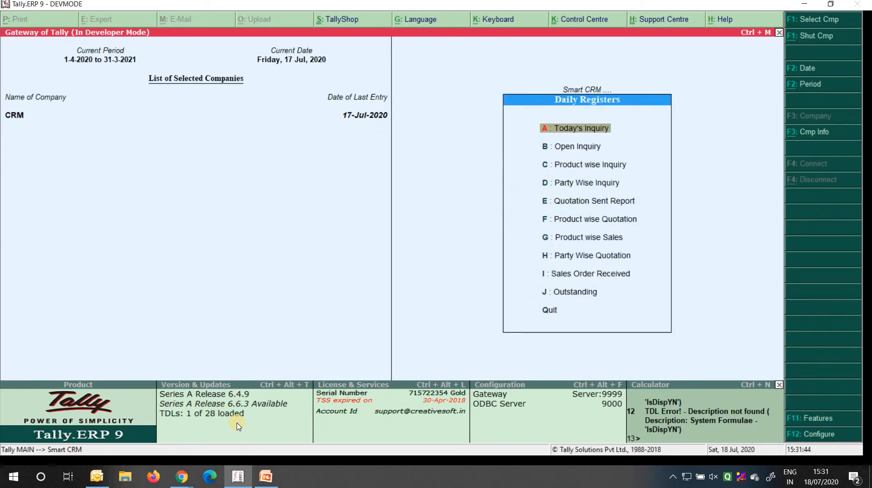
{"action": "key", "text": "Down"}
{"action": "key", "text": "Down"}
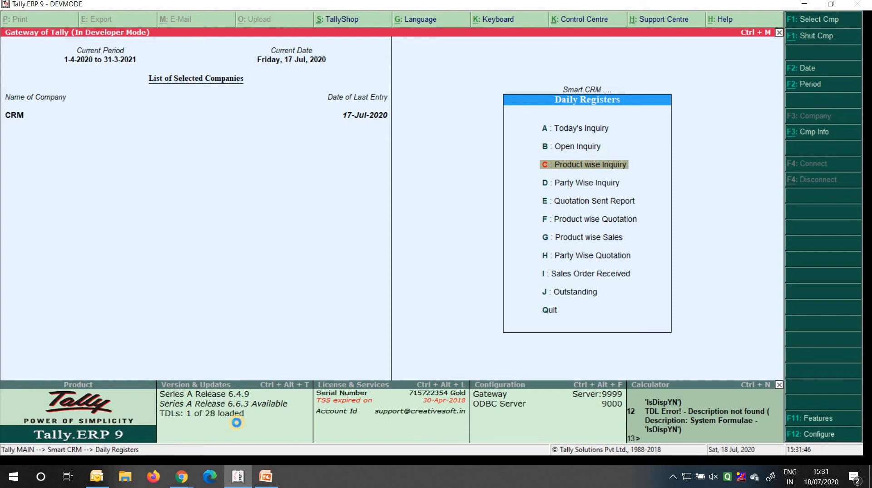
{"action": "key", "text": "Return"}
{"action": "key", "text": "Escape"}
View XYZ Company Limited's Party Followup Sheet via Party Wise Inquiry, then return to Smart CRM
{"action": "key", "text": "Down"}
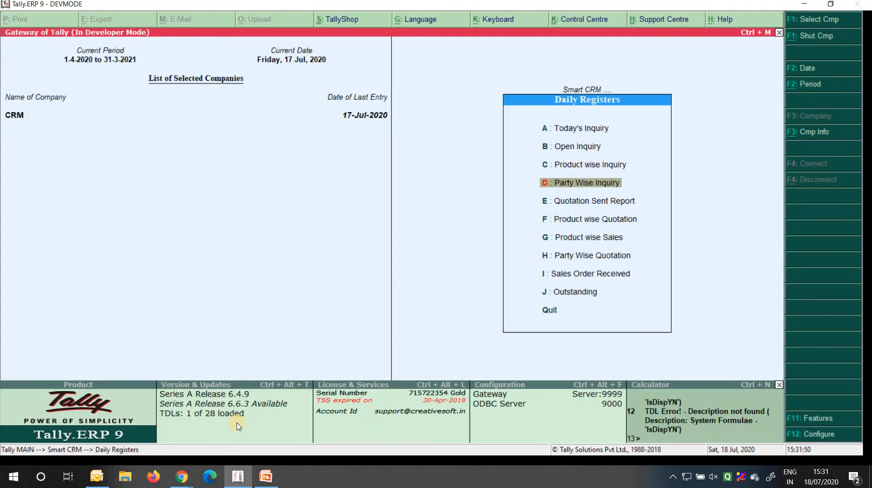
{"action": "key", "text": "Return"}
{"action": "key", "text": "Down"}
{"action": "key", "text": "Down"}
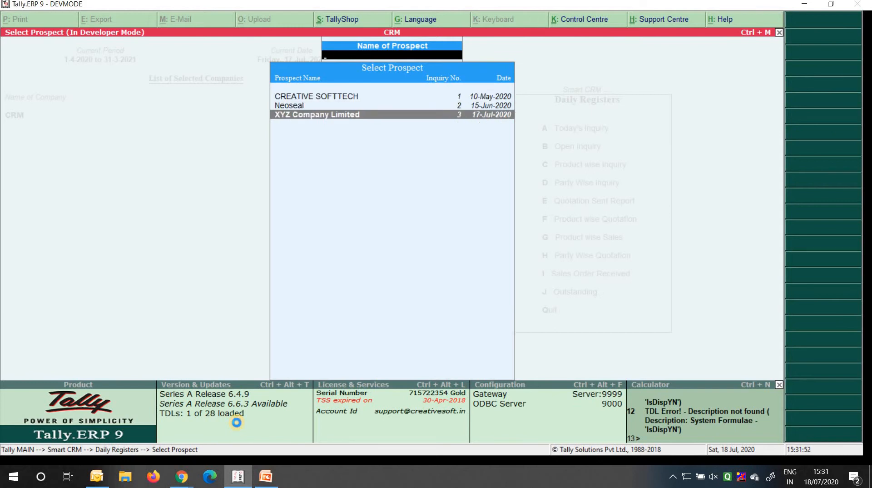
{"action": "key", "text": "Return"}
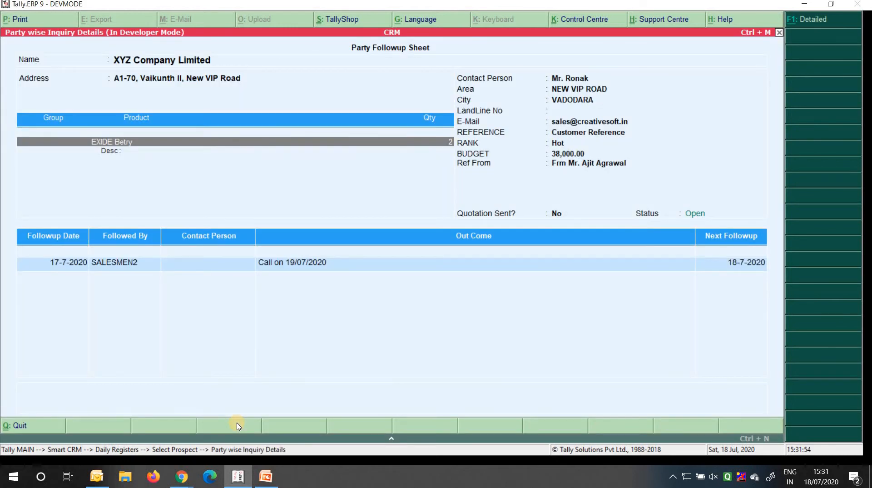
{"action": "key", "text": "Escape"}
{"action": "key", "text": "Down"}
{"action": "key", "text": "Escape"}
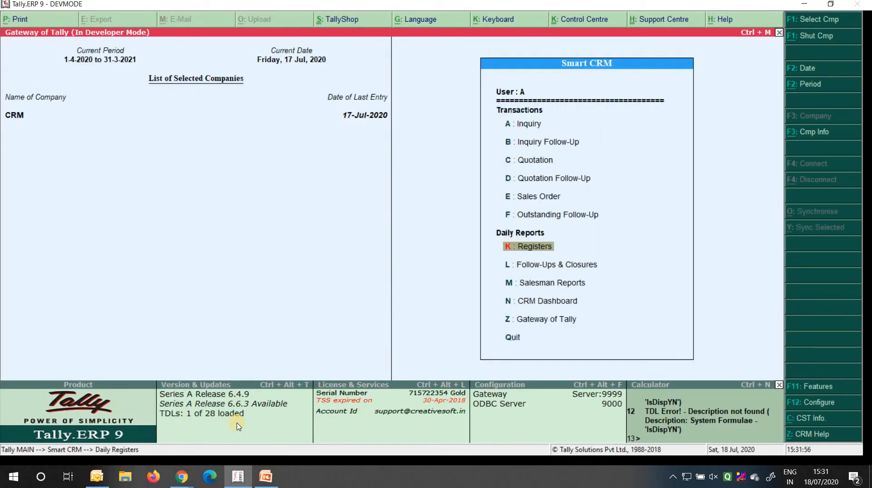
Open Today's Follow-Up under Follow-Ups & Closures and inspect XYZ Company Limited's inquiry 3 row
{"action": "key", "text": "Down"}
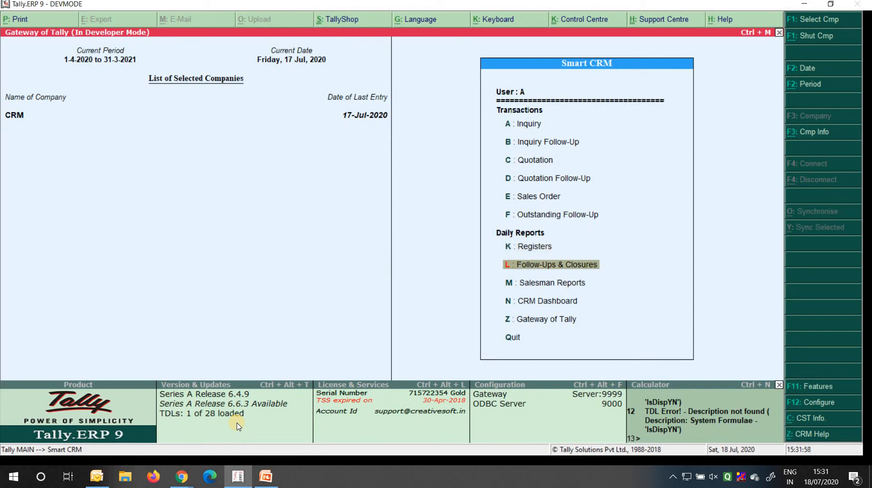
{"action": "key", "text": "Return"}
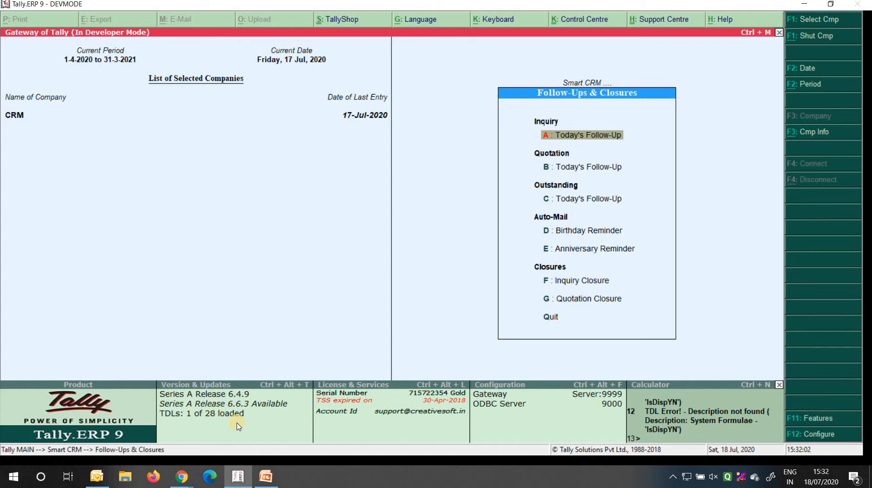
{"action": "key", "text": "Return"}
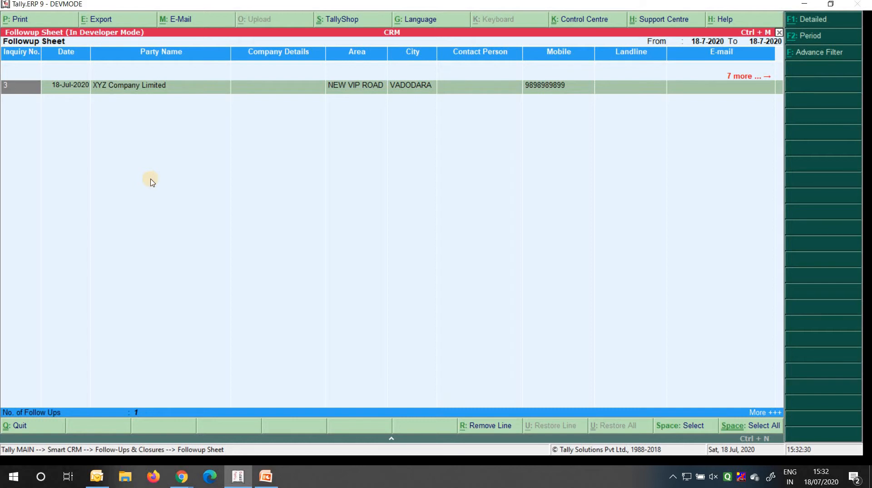
{"action": "key", "text": "Down"}
{"action": "key", "text": "Right"}
{"action": "key", "text": "Right"}
{"action": "key", "text": "Right"}
{"action": "key", "text": "Right"}
{"action": "key", "text": "Right"}
{"action": "key", "text": "Right"}
{"action": "key", "text": "Right"}
{"action": "key", "text": "Right"}
{"action": "key", "text": "Right"}
{"action": "key", "text": "Right"}
{"action": "key", "text": "Right"}
{"action": "key", "text": "Right"}
{"action": "key", "text": "Right"}
{"action": "key", "text": "Right"}
{"action": "key", "text": "Right"}
{"action": "key", "text": "Left"}
{"action": "key", "text": "Left"}
{"action": "key", "text": "Left"}
{"action": "key", "text": "Left"}
{"action": "key", "text": "Left"}
{"action": "key", "text": "Left"}
{"action": "key", "text": "Left"}
{"action": "key", "text": "Left"}
{"action": "key", "text": "Left"}
{"action": "key", "text": "Left"}
{"action": "key", "text": "Left"}
{"action": "key", "text": "Left"}
{"action": "key", "text": "Left"}
{"action": "key", "text": "Left"}
{"action": "key", "text": "Left"}
{"action": "key", "text": "Left"}
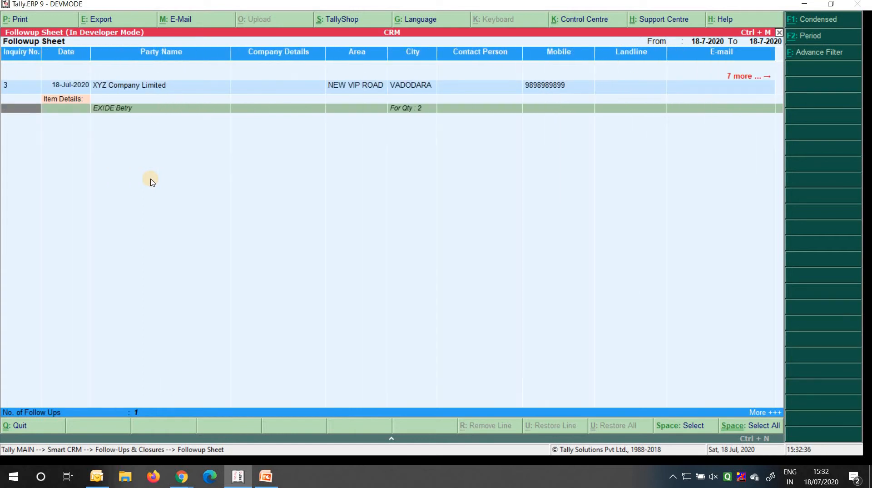
{"action": "key", "text": "Right"}
{"action": "key", "text": "Right"}
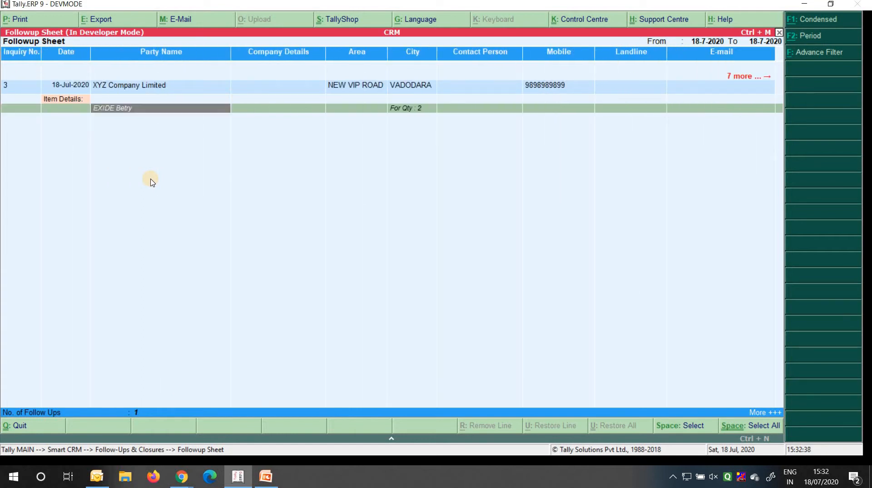
{"action": "key", "text": "Up"}
{"action": "key", "text": "shift+Return"}
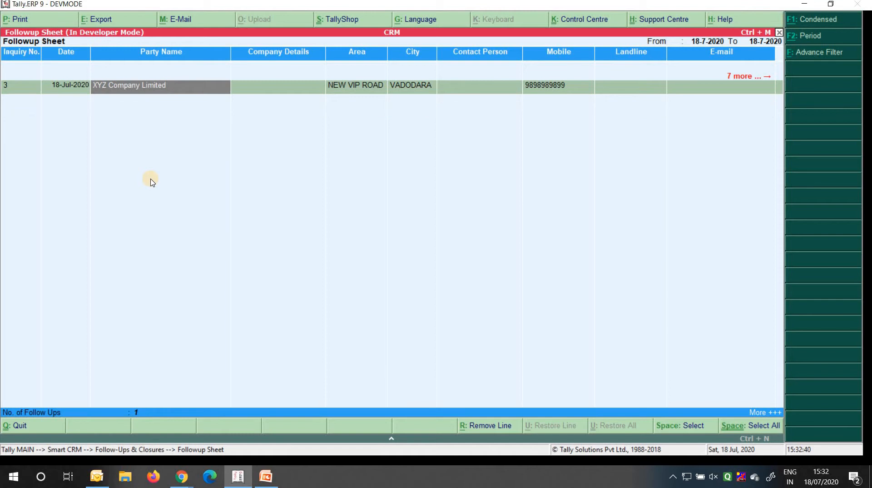
Start a follow-up for XYZ Company Limited with SALESMEN2 as Follow-up By
{"action": "key", "text": "Return"}
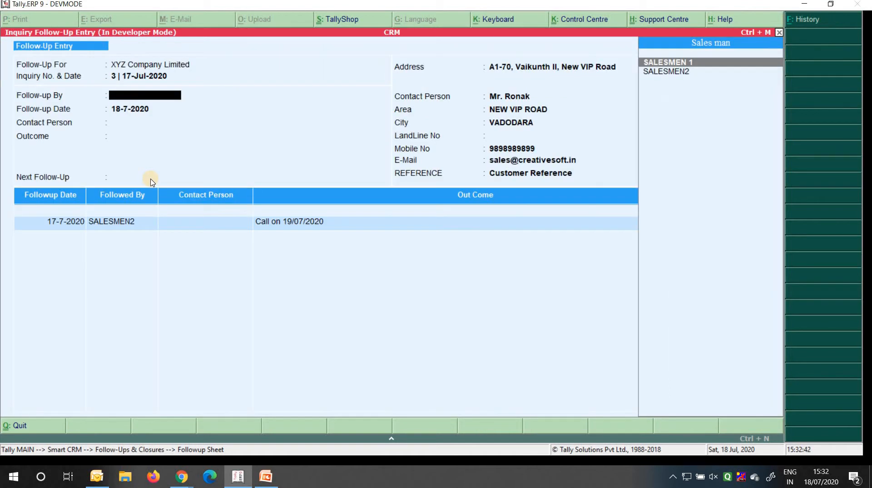
{"action": "key", "text": "Down"}
{"action": "key", "text": "Up"}
{"action": "key", "text": "Down"}
{"action": "key", "text": "Return"}
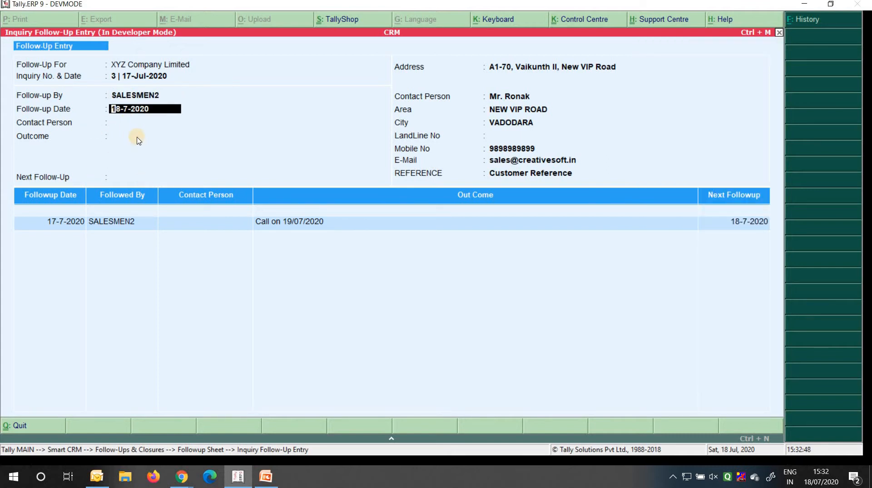
{"action": "key", "text": "Return"}
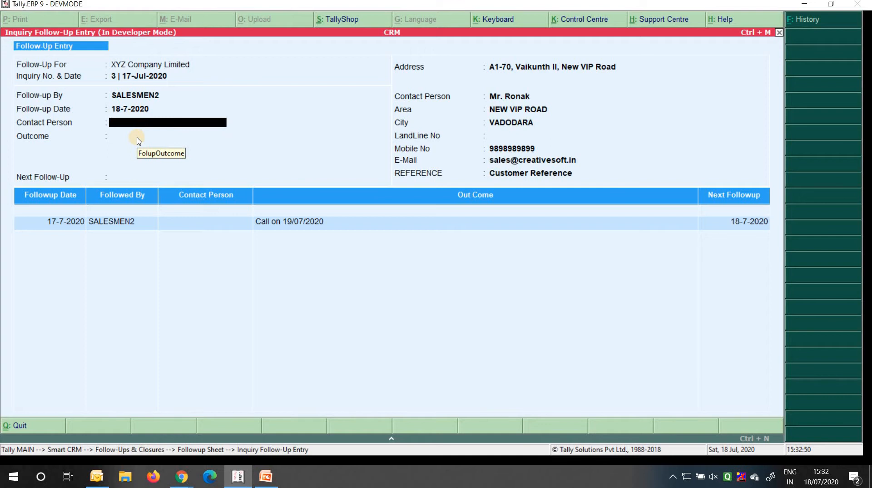
{"action": "key", "text": "Return"}
{"action": "key", "text": "Return"}
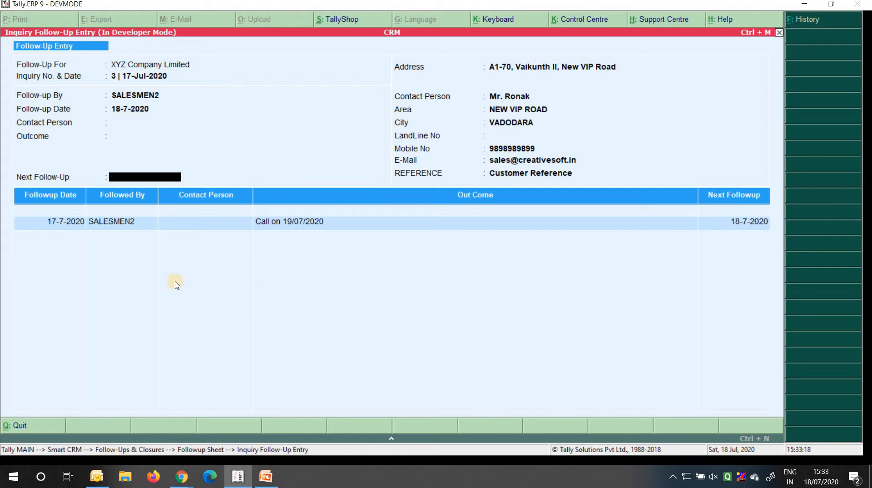
Quit the follow-up entry without saving and return to the Smart CRM menu
{"action": "key", "text": "Escape"}
{"action": "key", "text": "Return"}
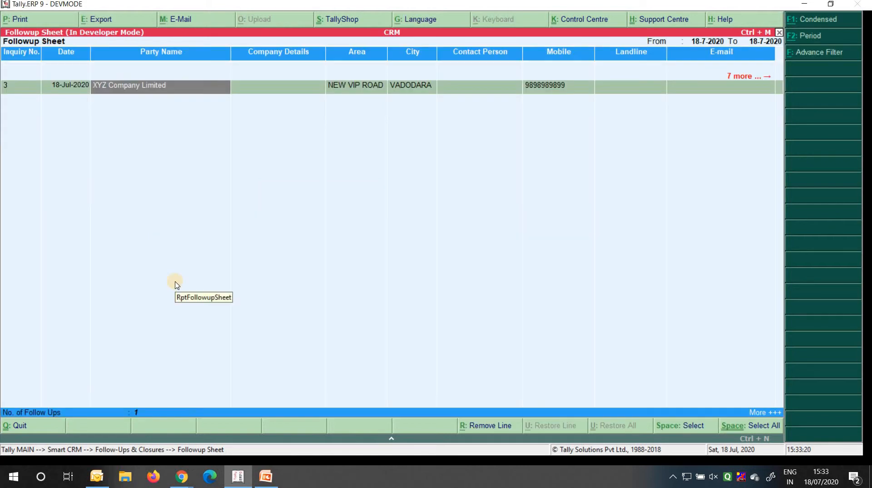
{"action": "key", "text": "Escape"}
{"action": "key", "text": "Escape"}
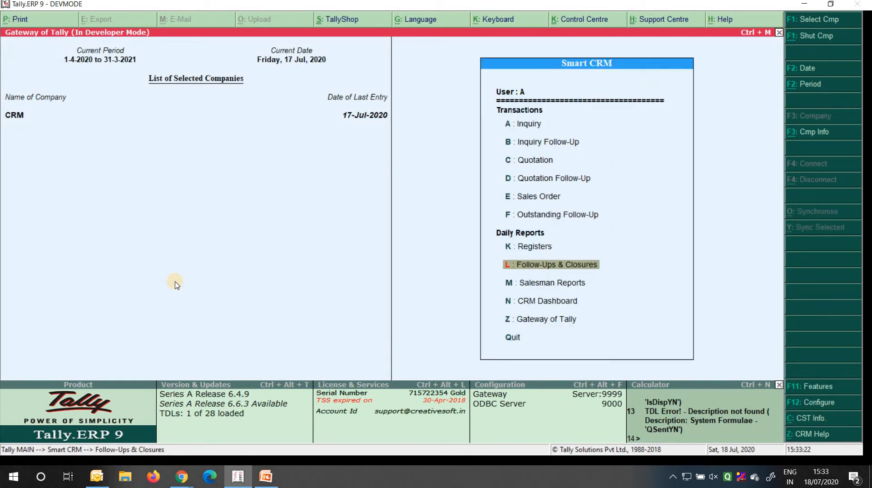
Briefly open the inquiry follow-up list, then open the Today's Inquiry register
{"action": "key", "text": "Up"}
{"action": "key", "text": "Up"}
{"action": "key", "text": "Up"}
{"action": "key", "text": "Up"}
{"action": "key", "text": "Up"}
{"action": "key", "text": "Up"}
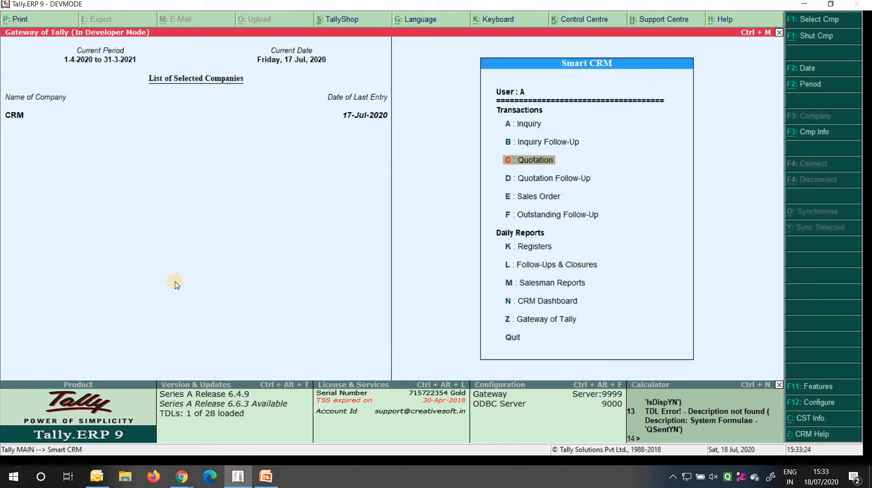
{"action": "key", "text": "Return"}
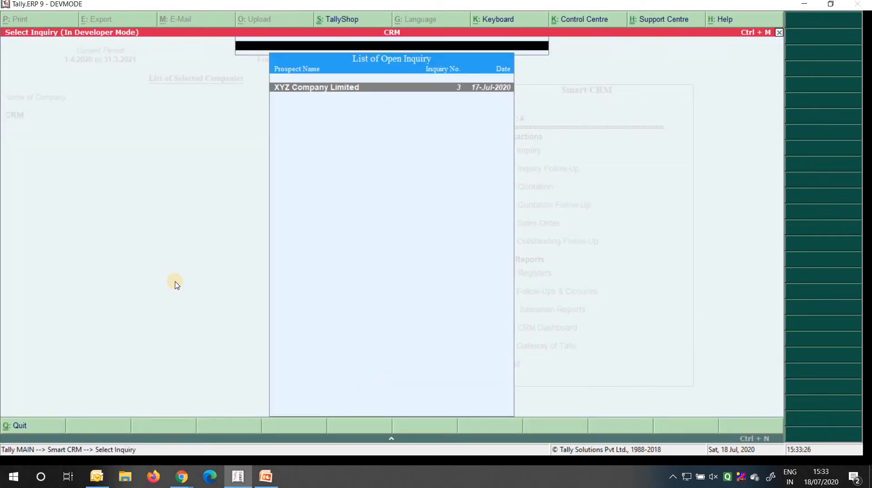
{"action": "key", "text": "Return"}
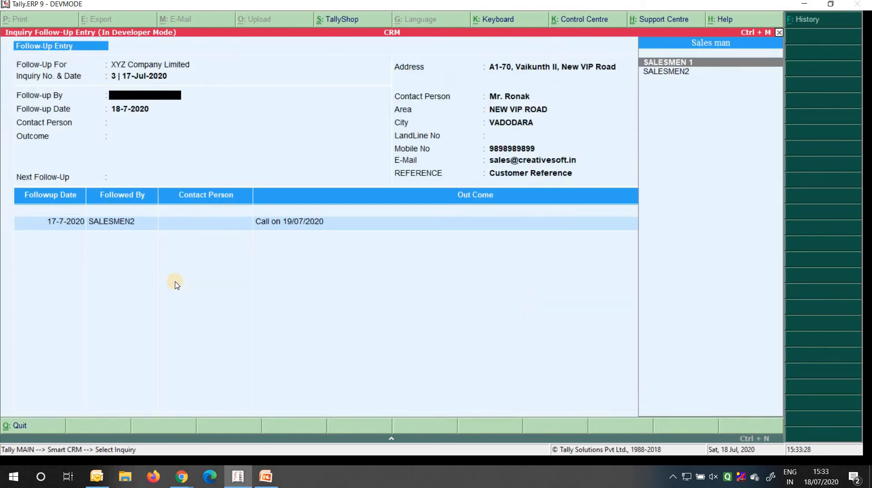
{"action": "key", "text": "Escape"}
{"action": "key", "text": "Escape"}
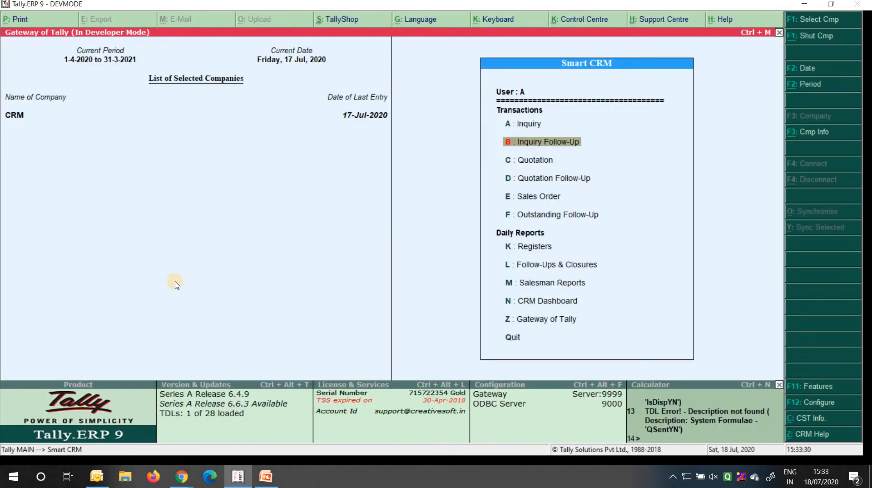
{"action": "key", "text": "Down"}
{"action": "key", "text": "Down"}
{"action": "key", "text": "Down"}
{"action": "key", "text": "Down"}
{"action": "key", "text": "Down"}
{"action": "key", "text": "Down"}
{"action": "key", "text": "Up"}
{"action": "key", "text": "Return"}
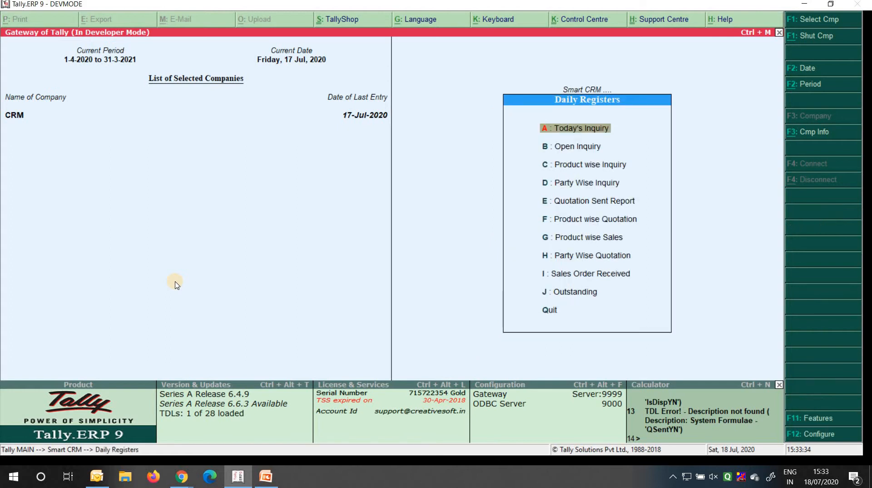
{"action": "key", "text": "Return"}
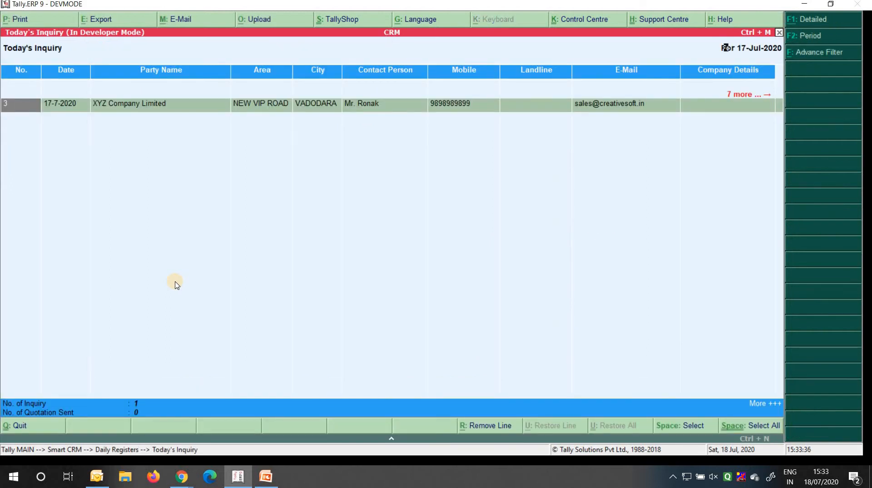
Close inquiry 3 with reason Require Quotation and Generate Quotation set to Yes
{"action": "key", "text": "Return"}
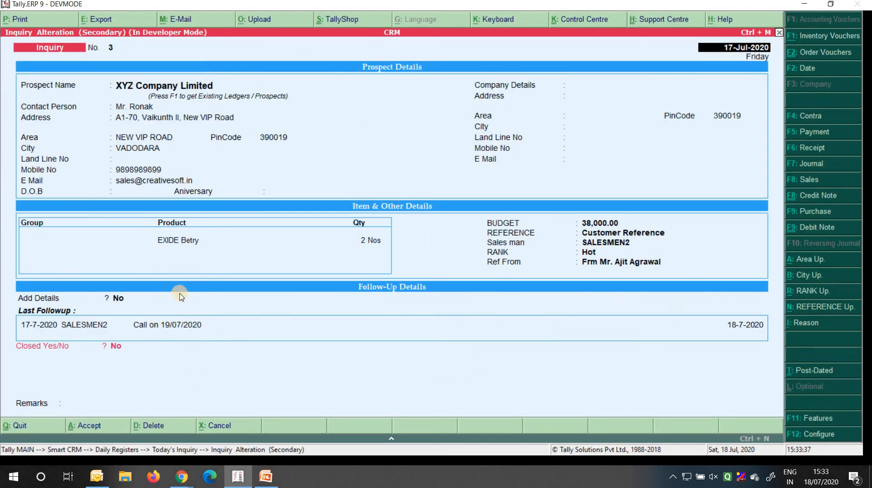
{"action": "left_click", "coordinate": [117, 346]}
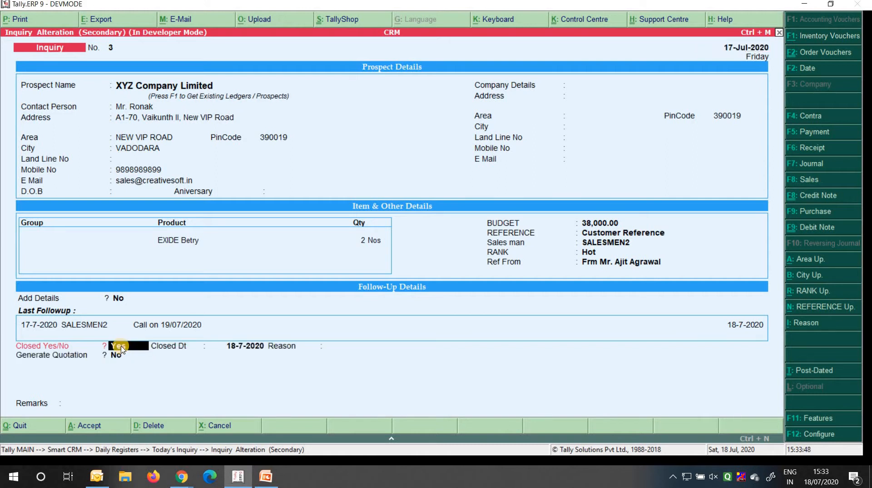
{"action": "key", "text": "Return"}
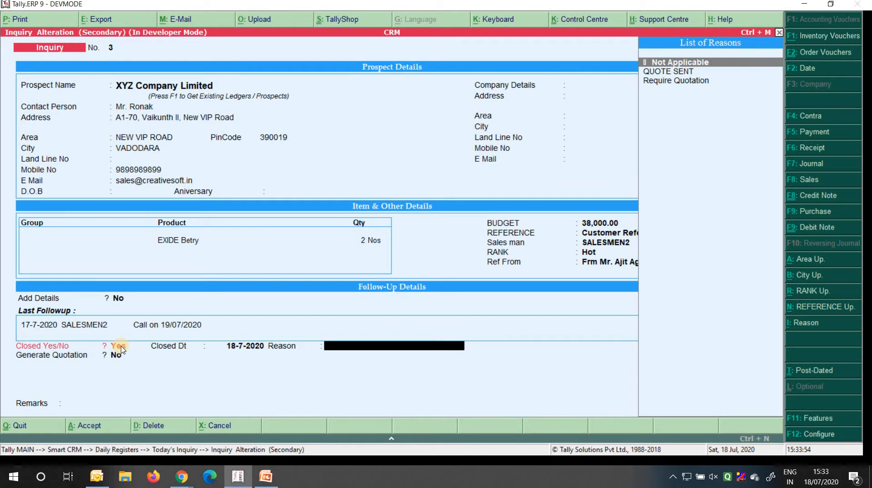
{"action": "key", "text": "Down"}
{"action": "key", "text": "Down"}
{"action": "key", "text": "Return"}
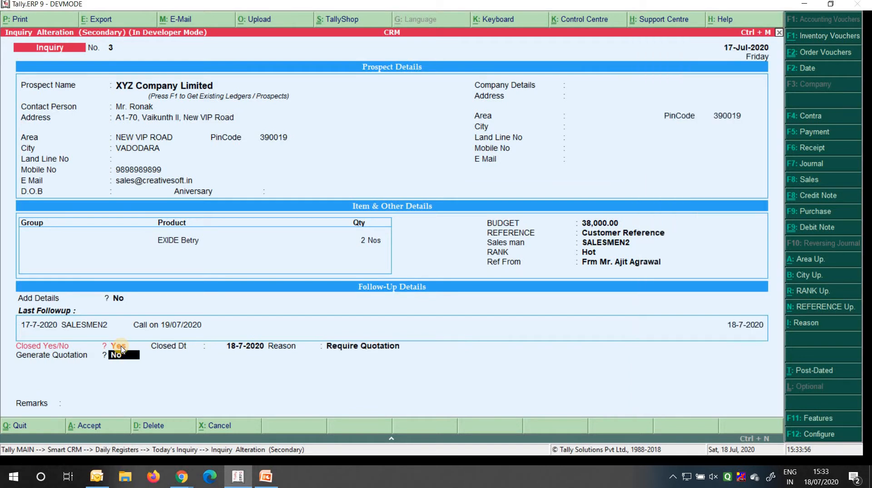
{"action": "type", "text": "y"}
{"action": "key", "text": "Return"}
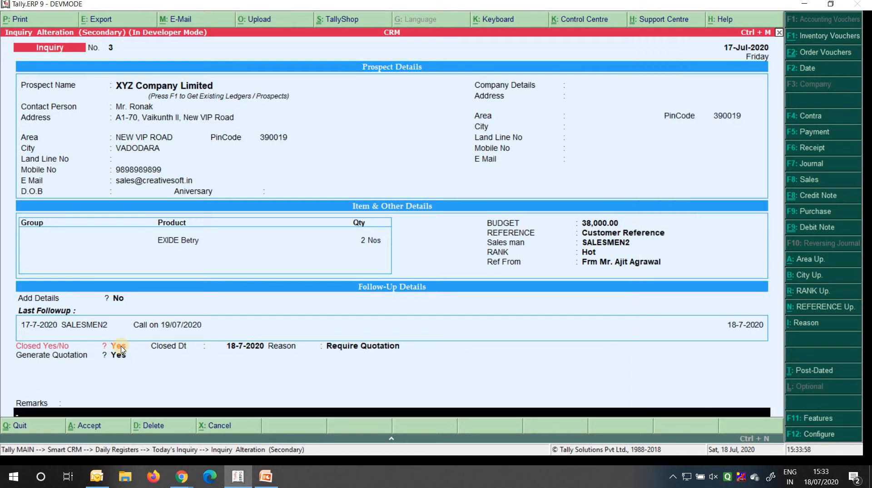
{"action": "key", "text": "Return"}
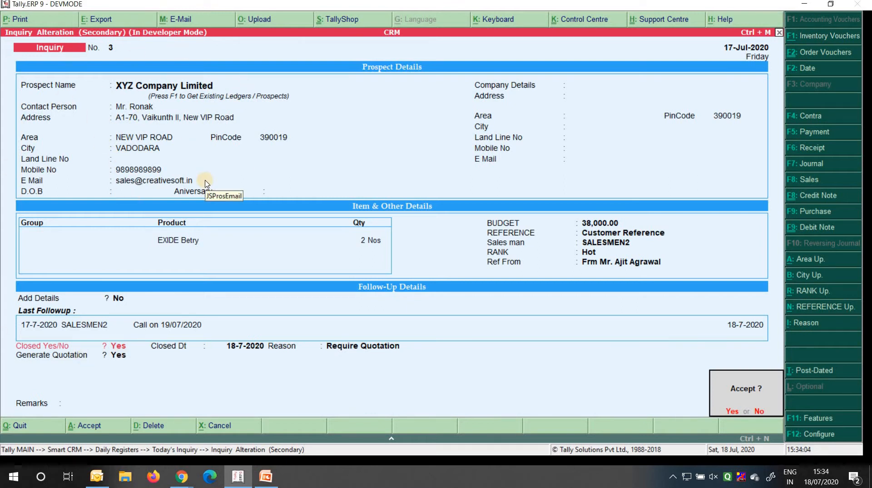
{"action": "key", "text": "Return"}
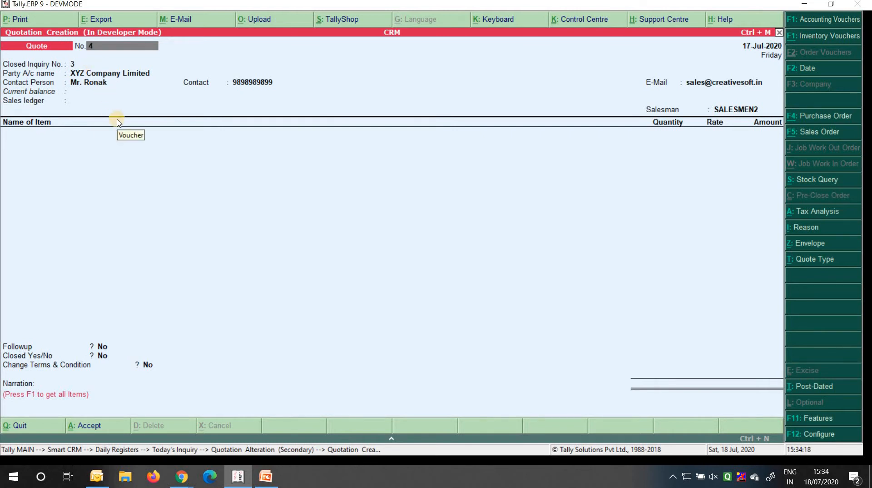
Confirm quotation 0004 with closed inquiry 3, the Sales ledger and salesman SALESMEN2
{"action": "key", "text": "Return"}
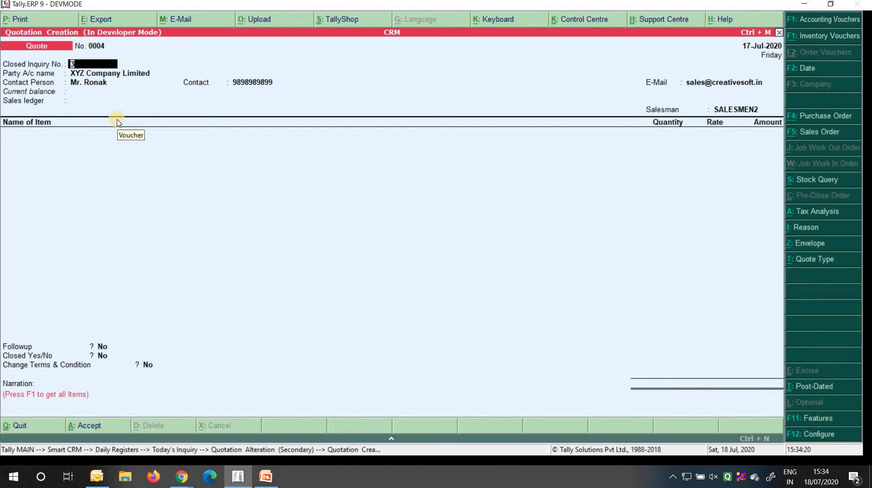
{"action": "key", "text": "Return"}
{"action": "key", "text": "Return"}
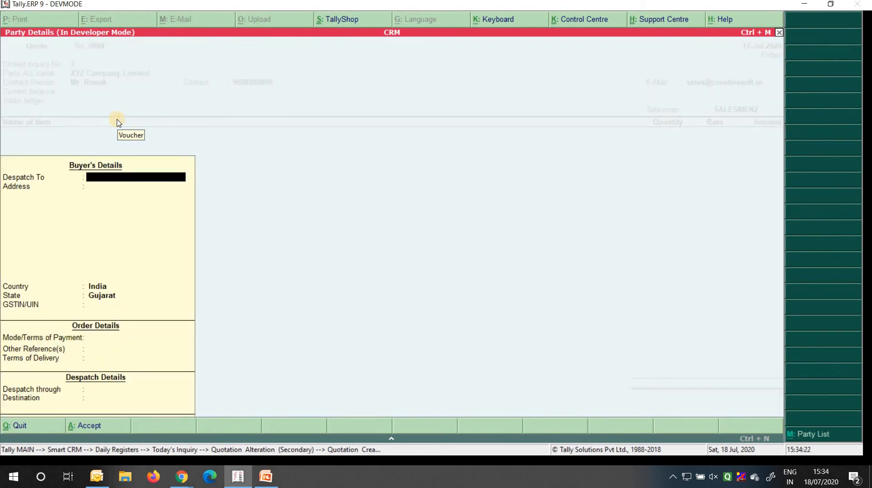
{"action": "key", "text": "Return"}
{"action": "key", "text": "Return"}
{"action": "key", "text": "Return"}
{"action": "key", "text": "Return"}
{"action": "key", "text": "Return"}
{"action": "key", "text": "Return"}
{"action": "key", "text": "Return"}
{"action": "key", "text": "Return"}
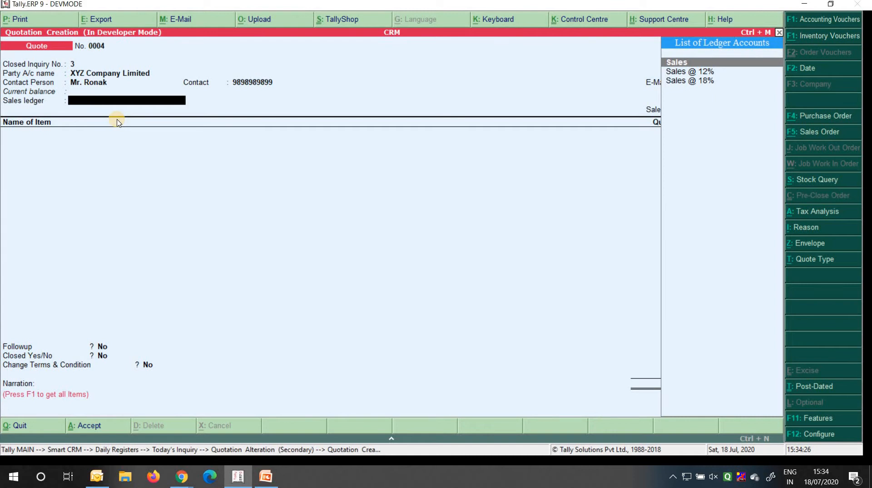
{"action": "key", "text": "Return"}
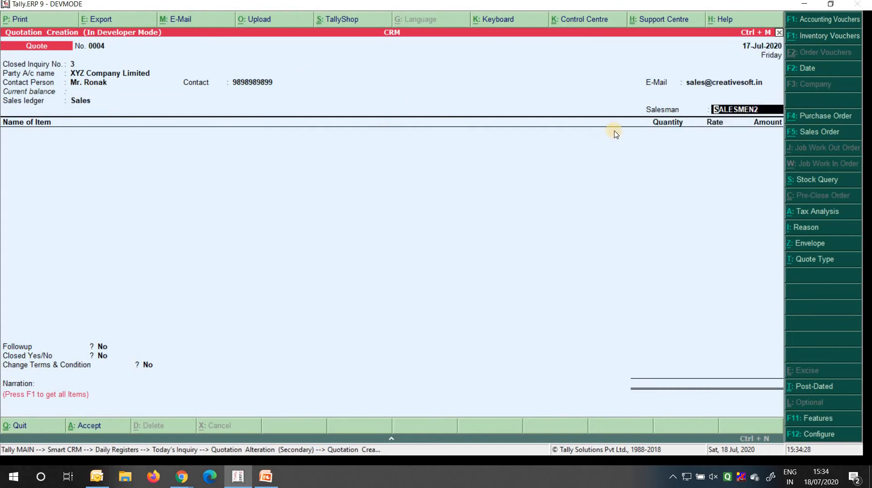
{"action": "key", "text": "Return"}
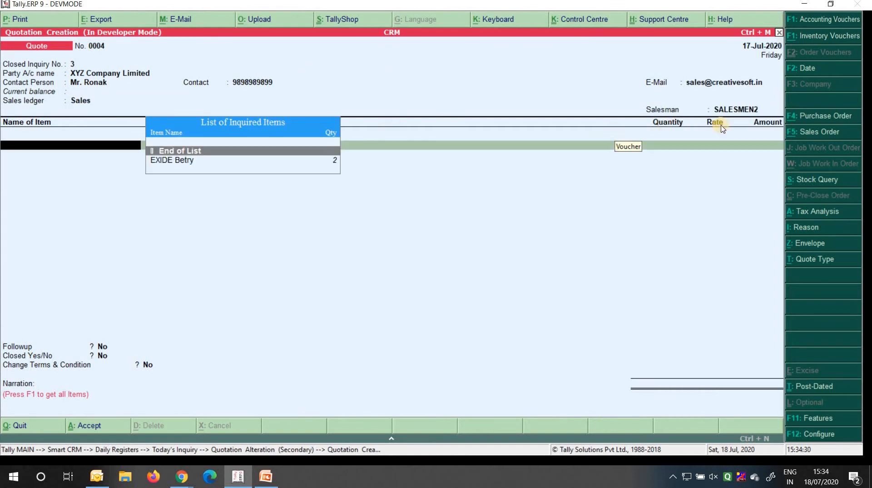
Add EXIDE Betry from the inquired items as 2 × 20,000
{"action": "key", "text": "Down"}
{"action": "key", "text": "Up"}
{"action": "key", "text": "Down"}
{"action": "key", "text": "Up"}
{"action": "key", "text": "Down"}
{"action": "key", "text": "Up"}
{"action": "key", "text": "Down"}
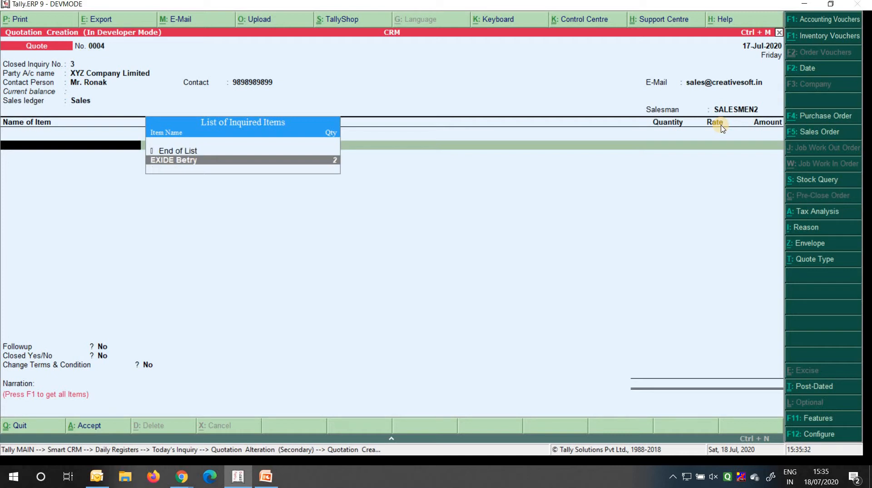
{"action": "key", "text": "Return"}
{"action": "key", "text": "Return"}
{"action": "key", "text": "Return"}
{"action": "key", "text": "Return"}
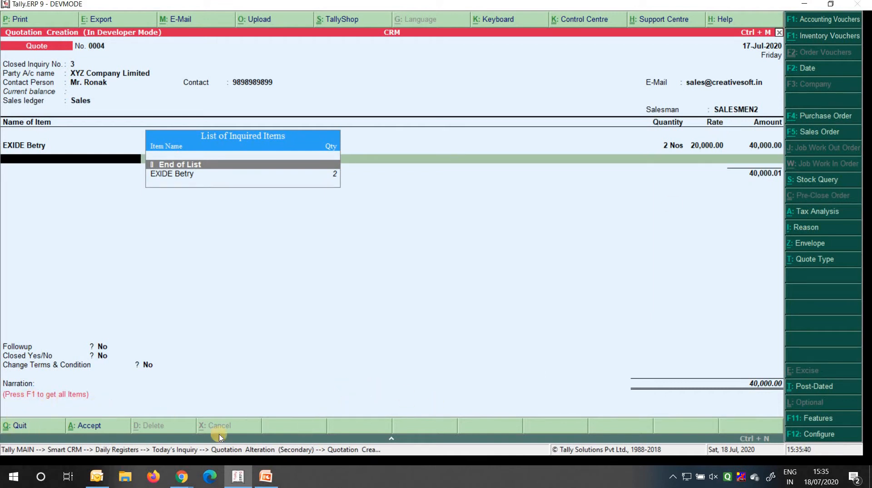
Add Car Tap from the stock items at quantity 1 and rate 500
{"action": "key", "text": "F1"}
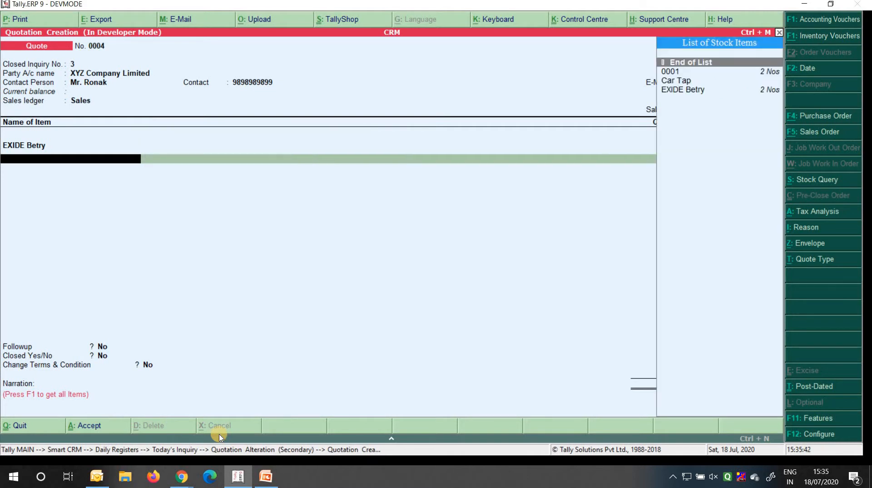
{"action": "key", "text": "Down"}
{"action": "key", "text": "Down"}
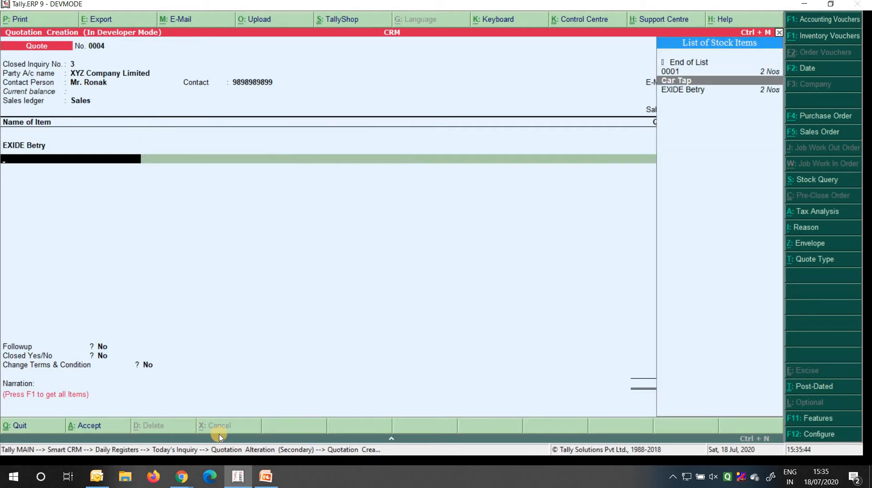
{"action": "key", "text": "Return"}
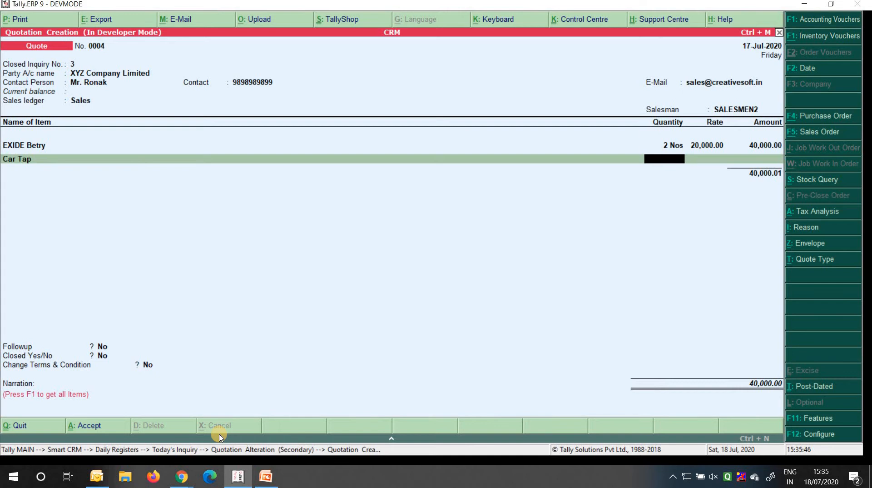
{"action": "key", "text": "Return"}
{"action": "type", "text": "100"}
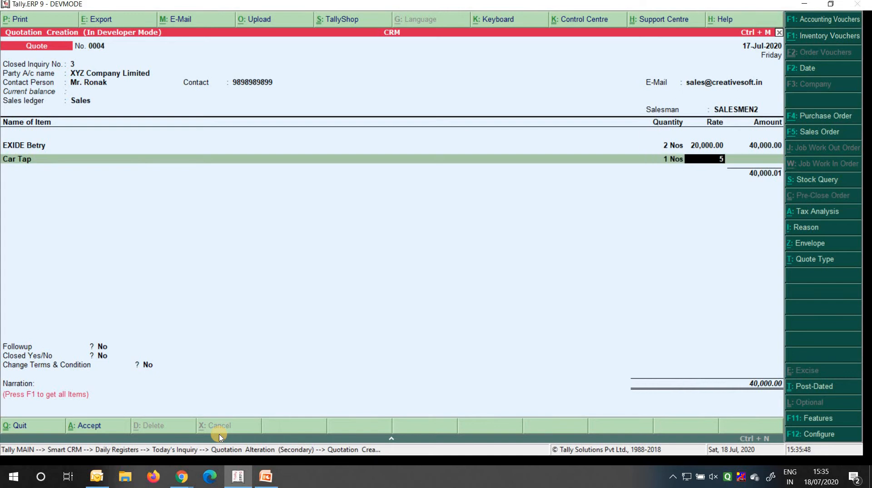
{"action": "key", "text": "Return"}
{"action": "key", "text": "Return"}
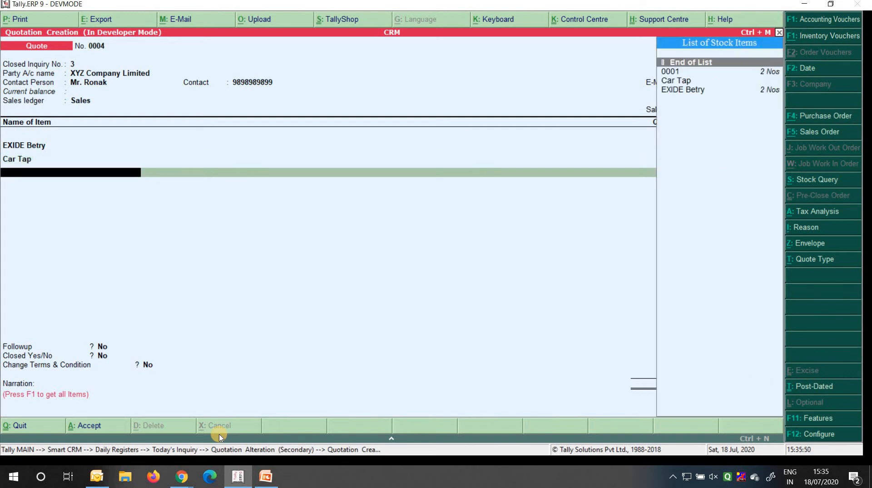
{"action": "key", "text": "Return"}
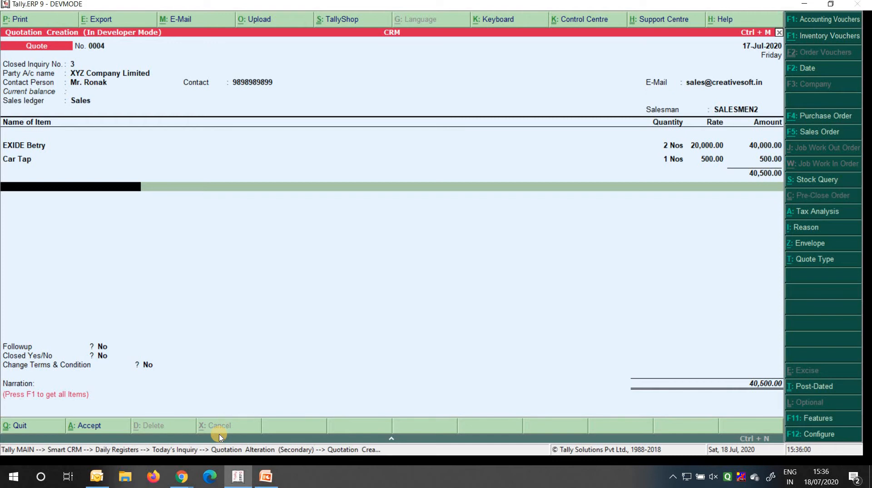
Add CGST and SGST ledgers (3,645.00 each) for 47,790 total and set Followup to Yes
{"action": "type", "text": "Cgst"}
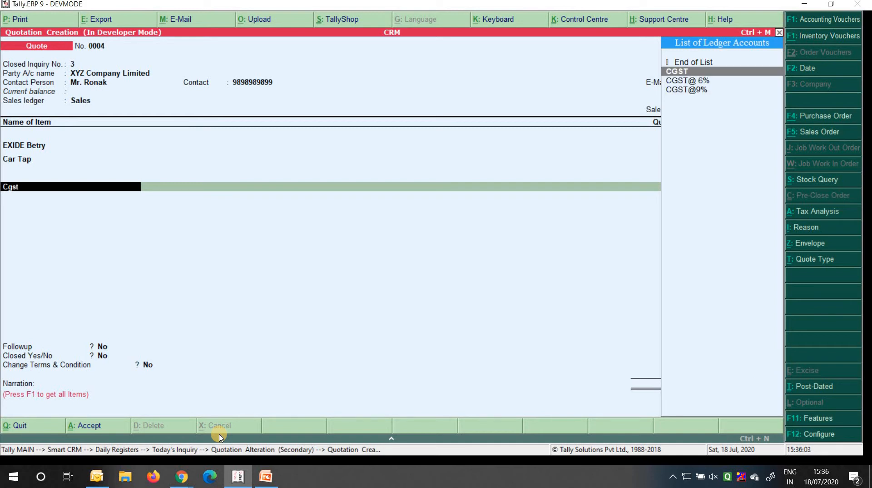
{"action": "key", "text": "Return"}
{"action": "key", "text": "Return"}
{"action": "type", "text": "Sgst"}
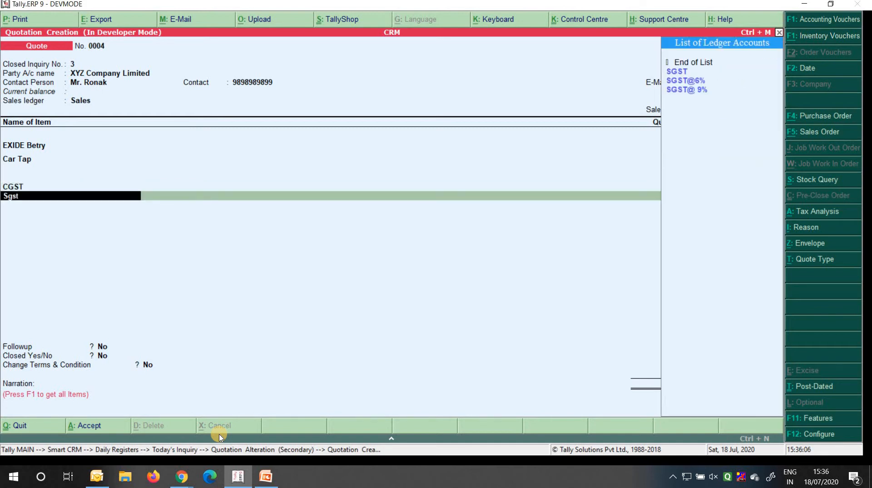
{"action": "key", "text": "Return"}
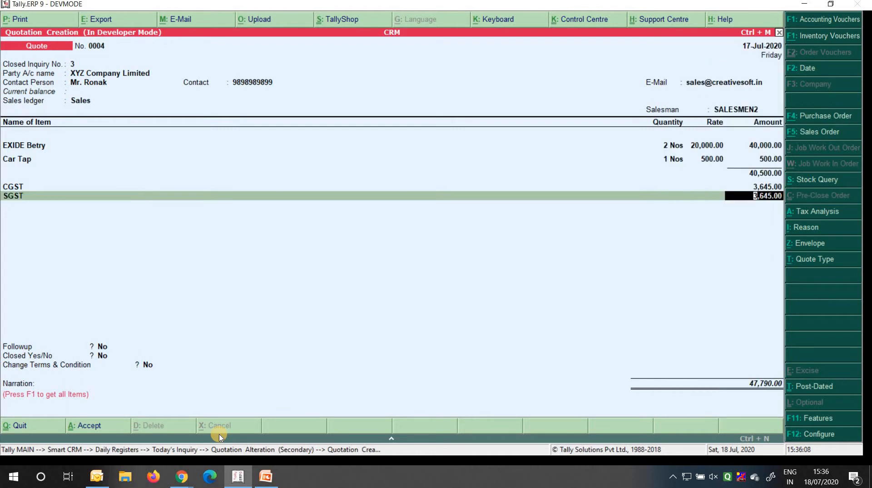
{"action": "key", "text": "Return"}
{"action": "key", "text": "Return"}
{"action": "type", "text": "y"}
{"action": "key", "text": "Return"}
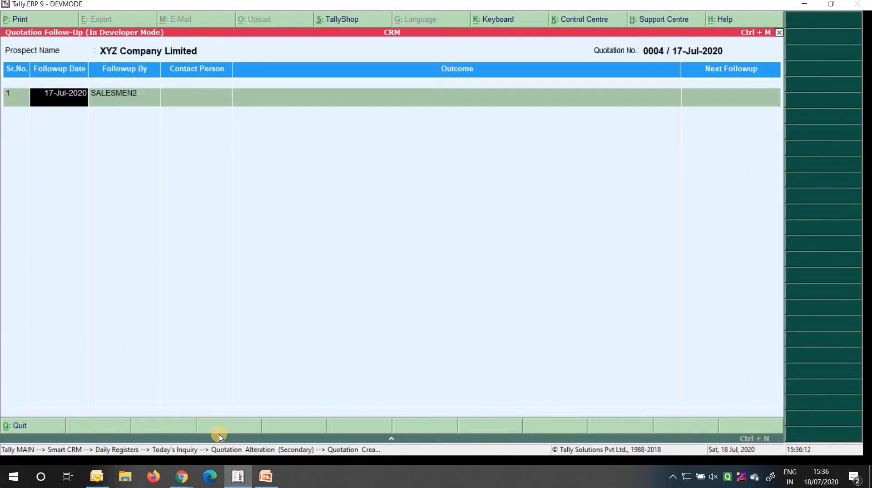
{"action": "key", "text": "Return"}
{"action": "key", "text": "Return"}
{"action": "key", "text": "Return"}
Enter next follow-up 19-7-2020 in the follow-up sheet, then accept quotation 0004
{"action": "key", "text": "Return"}
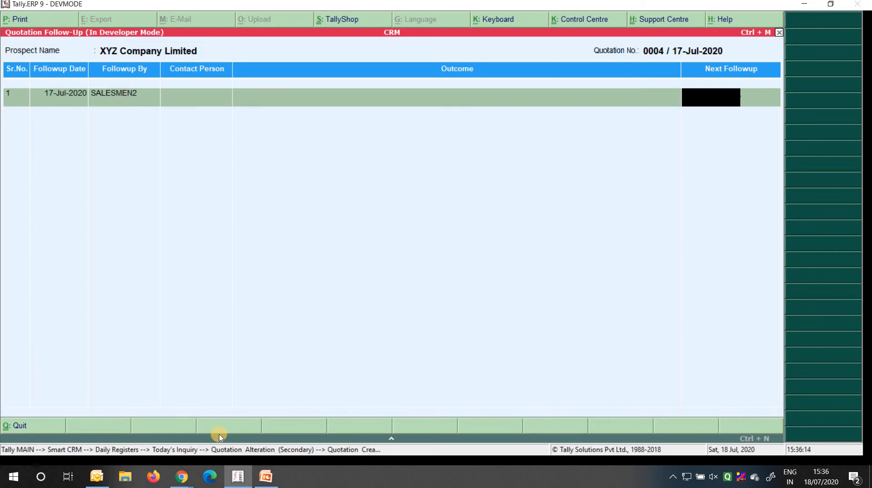
{"action": "type", "text": "18"}
{"action": "key", "text": "BackSpace"}
{"action": "type", "text": "9 7 20"}
{"action": "key", "text": "Return"}
{"action": "key", "text": "Return"}
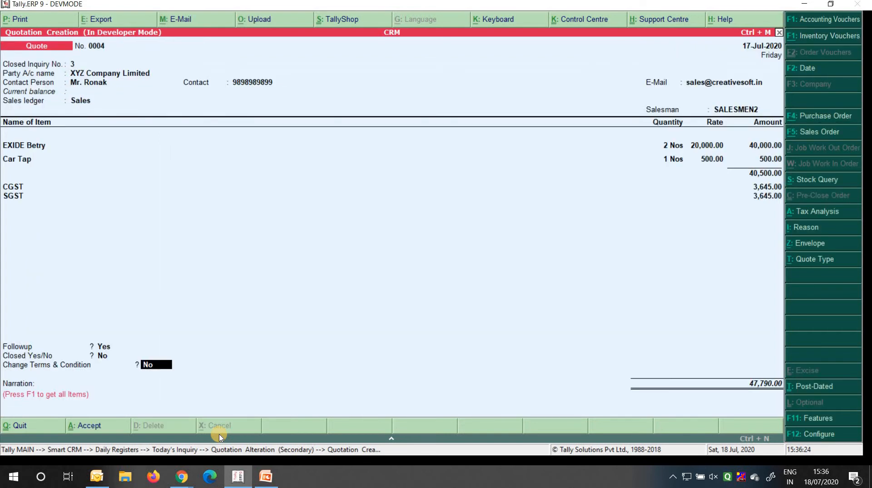
{"action": "key", "text": "Return"}
{"action": "key", "text": "Return"}
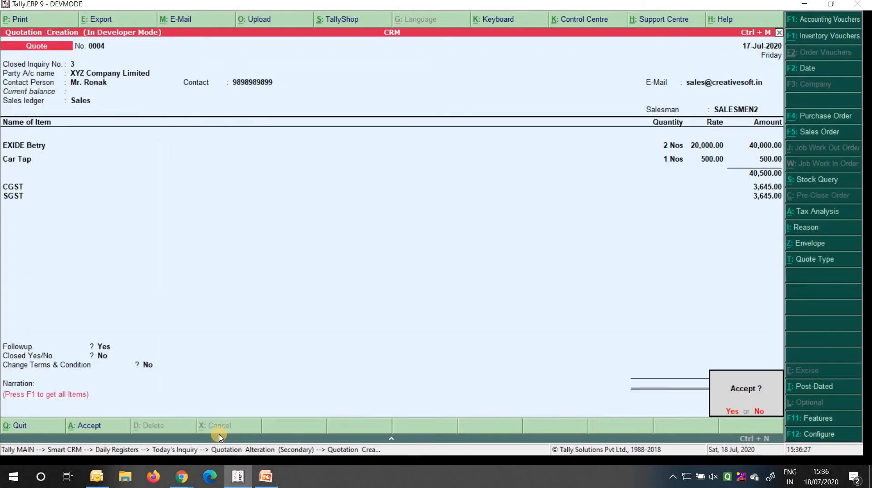
{"action": "key", "text": "Return"}
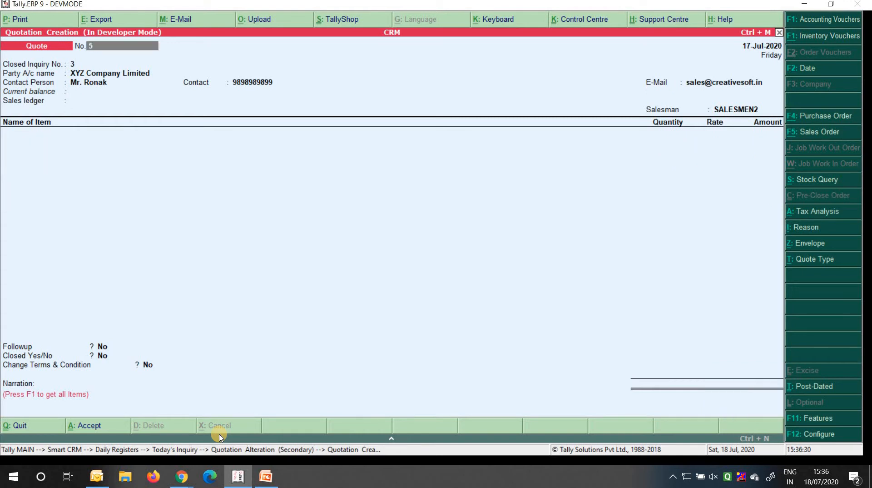
Open the Quotation Sent Report in detailed view and inspect quotations 0003 and 0004
{"action": "key", "text": "Escape"}
{"action": "key", "text": "Escape"}
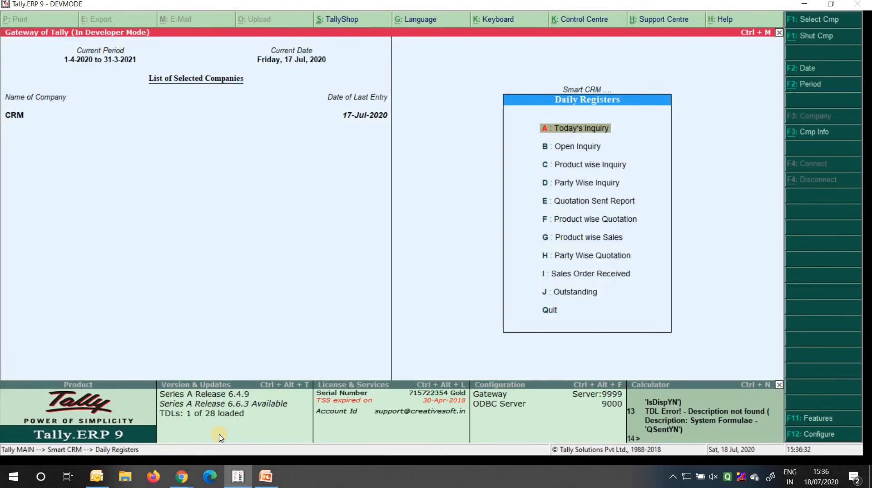
{"action": "key", "text": "Down"}
{"action": "key", "text": "Down"}
{"action": "key", "text": "Down"}
{"action": "key", "text": "Down"}
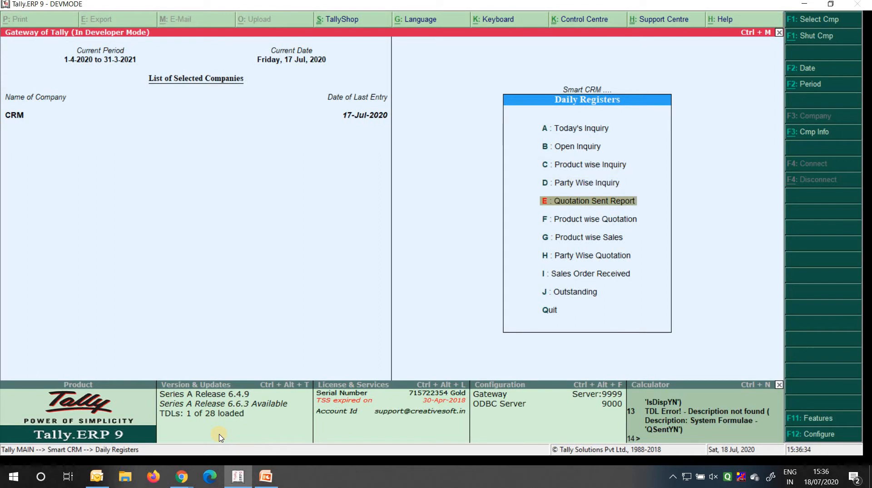
{"action": "key", "text": "Return"}
{"action": "key", "text": "Down"}
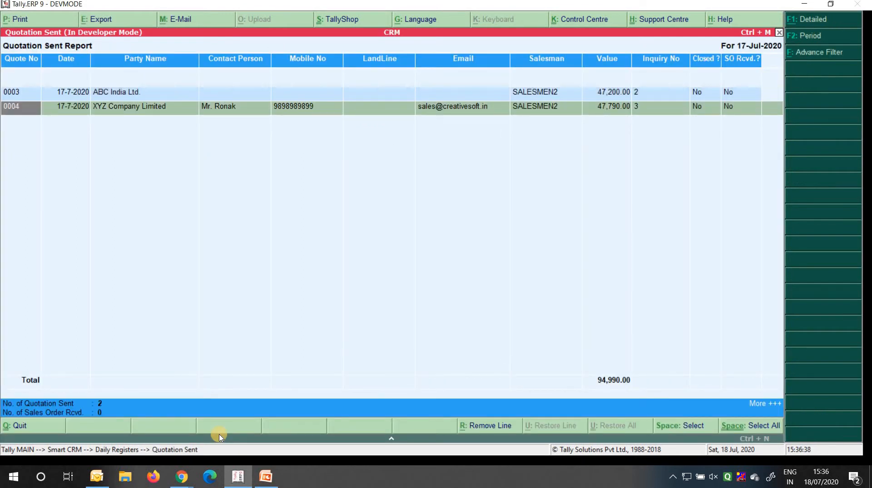
{"action": "key", "text": "alt+F1"}
{"action": "key", "text": "Down"}
{"action": "key", "text": "Down"}
{"action": "key", "text": "Down"}
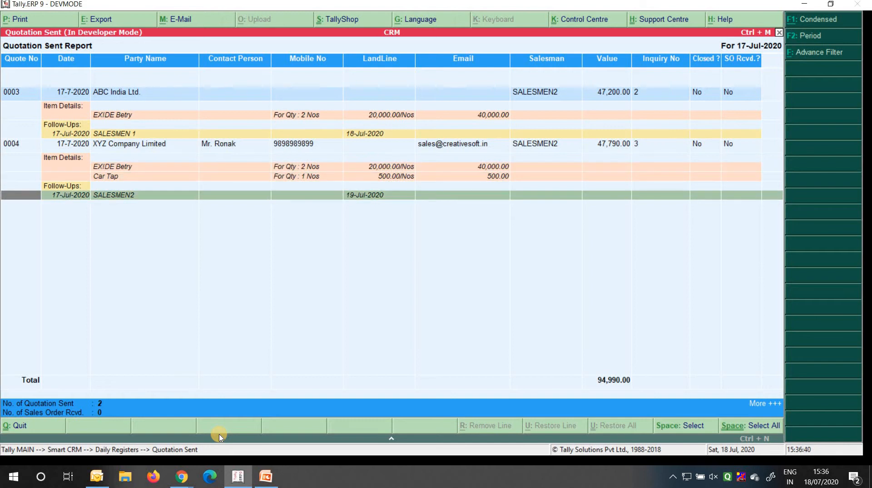
{"action": "key", "text": "Right"}
{"action": "key", "text": "Right"}
{"action": "key", "text": "Right"}
{"action": "key", "text": "Right"}
{"action": "key", "text": "Right"}
{"action": "key", "text": "Right"}
{"action": "key", "text": "Left"}
{"action": "key", "text": "Left"}
{"action": "key", "text": "Left"}
{"action": "key", "text": "Left"}
{"action": "key", "text": "Left"}
{"action": "key", "text": "Up"}
{"action": "key", "text": "Up"}
{"action": "key", "text": "Up"}
{"action": "key", "text": "Up"}
{"action": "key", "text": "Up"}
{"action": "key", "text": "Up"}
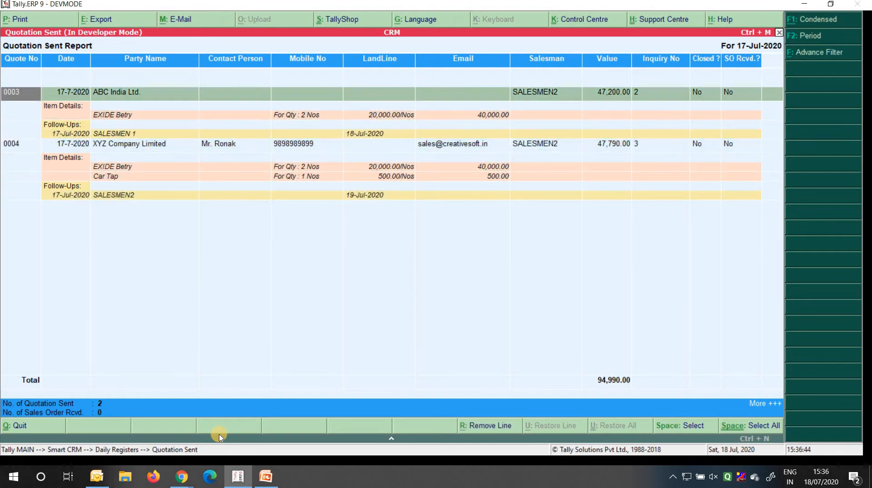
{"action": "key", "text": "Right"}
{"action": "key", "text": "Right"}
{"action": "key", "text": "Right"}
{"action": "key", "text": "Right"}
{"action": "key", "text": "Right"}
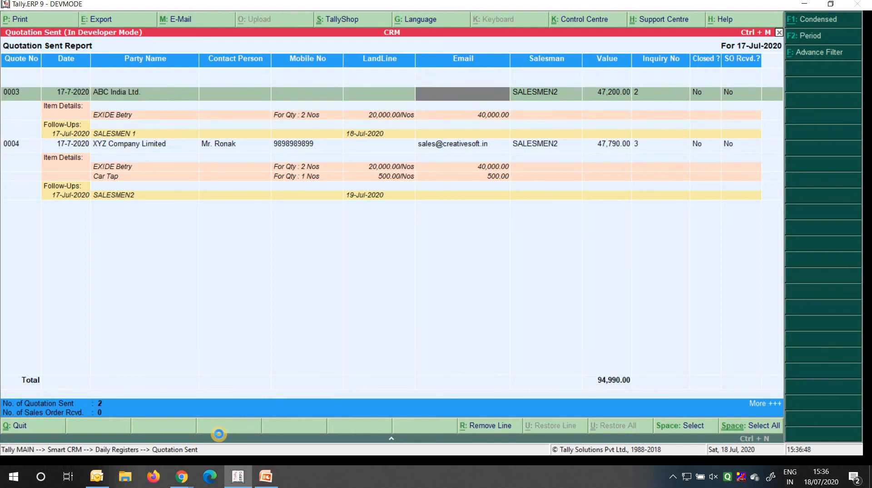
{"action": "key", "text": "Escape"}
{"action": "key", "text": "Down"}
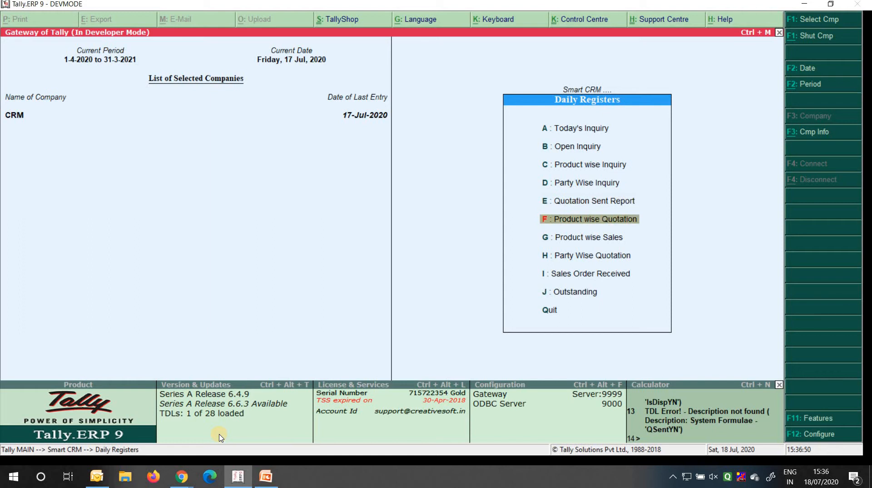
Open the Product wise Quotation report and browse quotation 0004's item rows
{"action": "key", "text": "Return"}
{"action": "key", "text": "Down"}
{"action": "key", "text": "Down"}
{"action": "key", "text": "Up"}
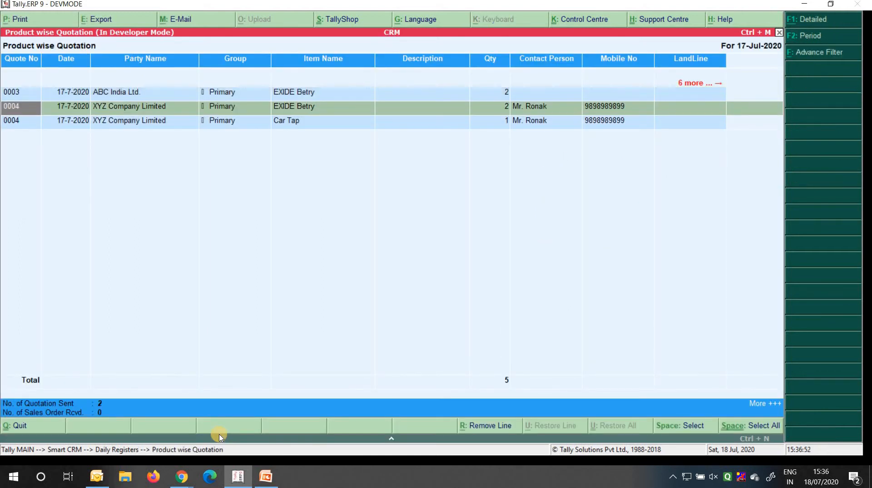
{"action": "key", "text": "Down"}
{"action": "key", "text": "Up"}
{"action": "key", "text": "Down"}
{"action": "key", "text": "Up"}
{"action": "key", "text": "Down"}
{"action": "key", "text": "Up"}
{"action": "key", "text": "Down"}
{"action": "key", "text": "Up"}
{"action": "key", "text": "Down"}
{"action": "key", "text": "Up"}
{"action": "key", "text": "Down"}
{"action": "key", "text": "Up"}
Filter the report by item name to Car Tap
{"action": "key", "text": "alt+f"}
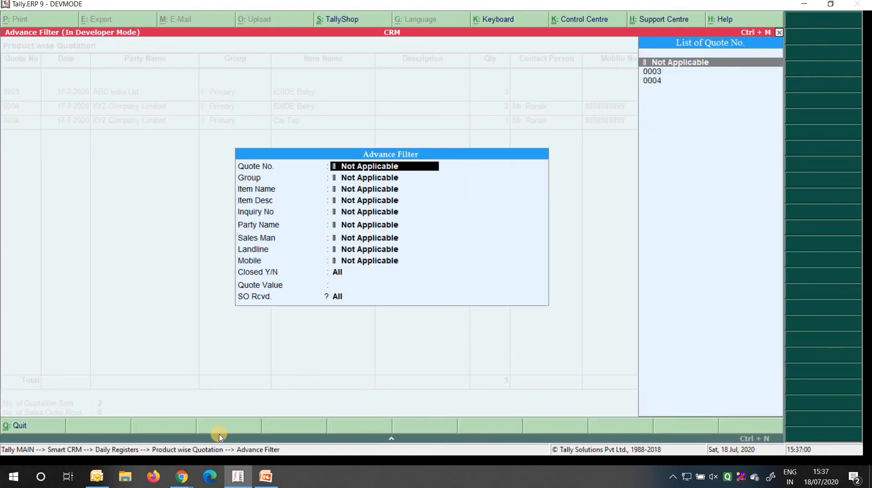
{"action": "key", "text": "Return"}
{"action": "key", "text": "Return"}
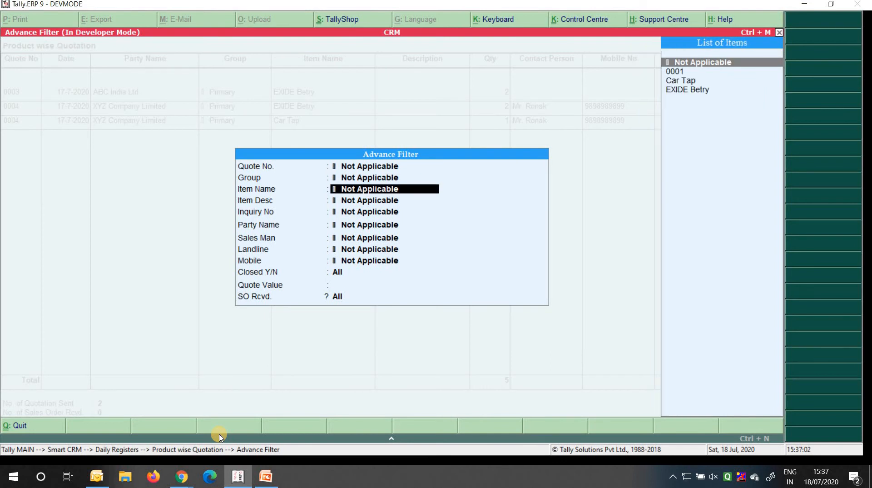
{"action": "key", "text": "Down"}
{"action": "key", "text": "Down"}
{"action": "key", "text": "Return"}
{"action": "key", "text": "ctrl+a"}
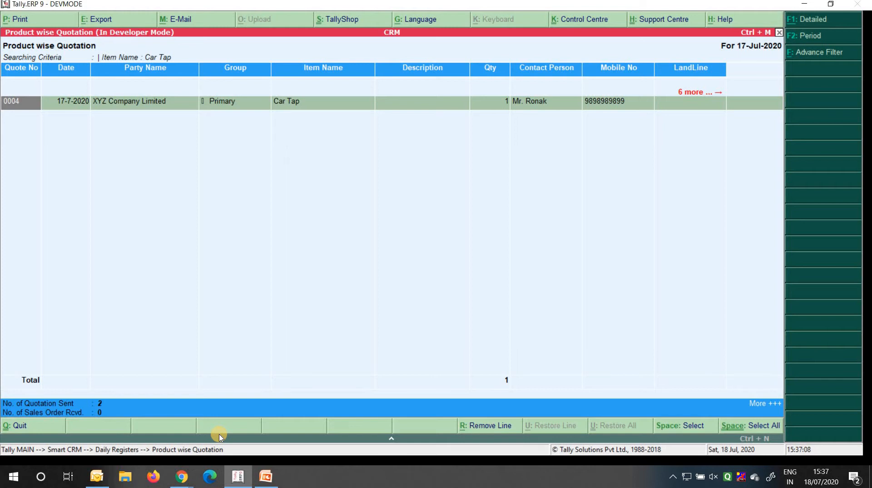
Change the item filter to EXIDE Betry and review quotations 0003 and 0004
{"action": "key", "text": "alt+f"}
{"action": "key", "text": "Return"}
{"action": "key", "text": "Return"}
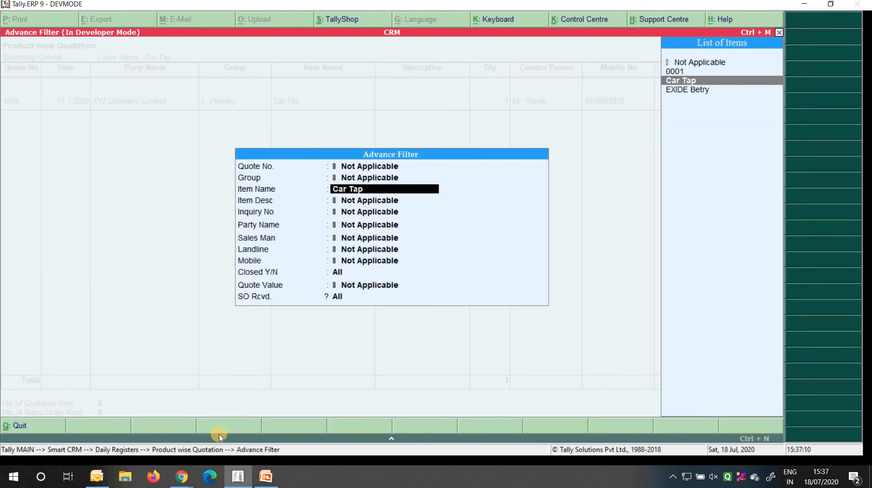
{"action": "key", "text": "Down"}
{"action": "key", "text": "Return"}
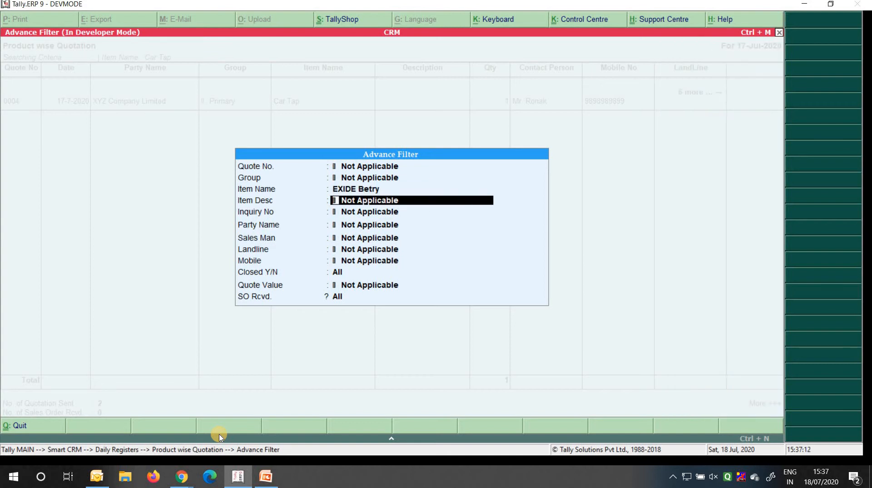
{"action": "key", "text": "ctrl+a"}
{"action": "key", "text": "Down"}
{"action": "key", "text": "Up"}
{"action": "key", "text": "Down"}
{"action": "key", "text": "Up"}
{"action": "key", "text": "Down"}
{"action": "key", "text": "Up"}
{"action": "key", "text": "Down"}
{"action": "key", "text": "Up"}
{"action": "key", "text": "Down"}
{"action": "key", "text": "Up"}
{"action": "key", "text": "Down"}
{"action": "key", "text": "Up"}
Reopen the advanced filter, leave it unchanged, and close the report
{"action": "key", "text": "alt+f"}
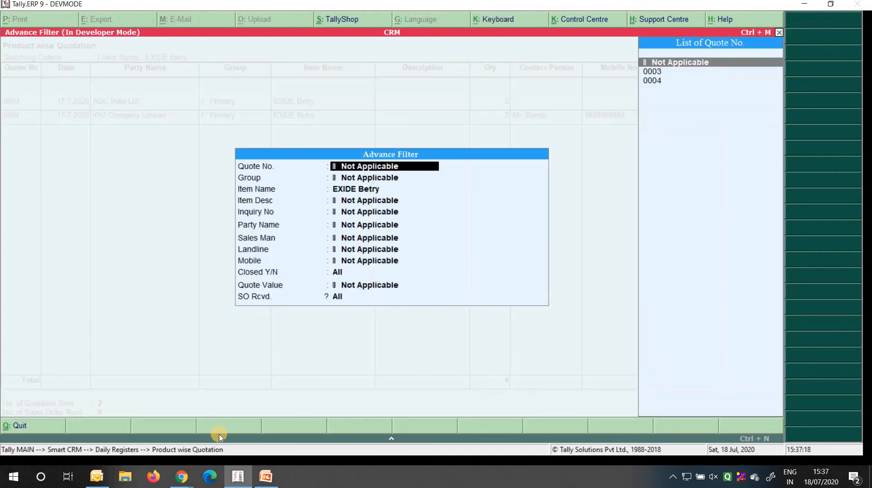
{"action": "key", "text": "Return"}
{"action": "key", "text": "Return"}
{"action": "key", "text": "Return"}
{"action": "key", "text": "BackSpace"}
{"action": "key", "text": "Up"}
{"action": "key", "text": "Up"}
{"action": "key", "text": "Up"}
{"action": "key", "text": "Return"}
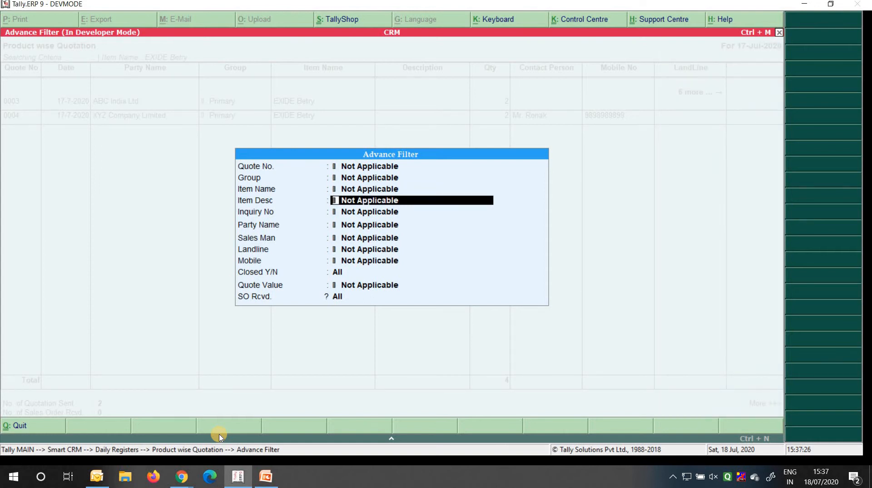
{"action": "key", "text": "BackSpace"}
{"action": "key", "text": "Escape"}
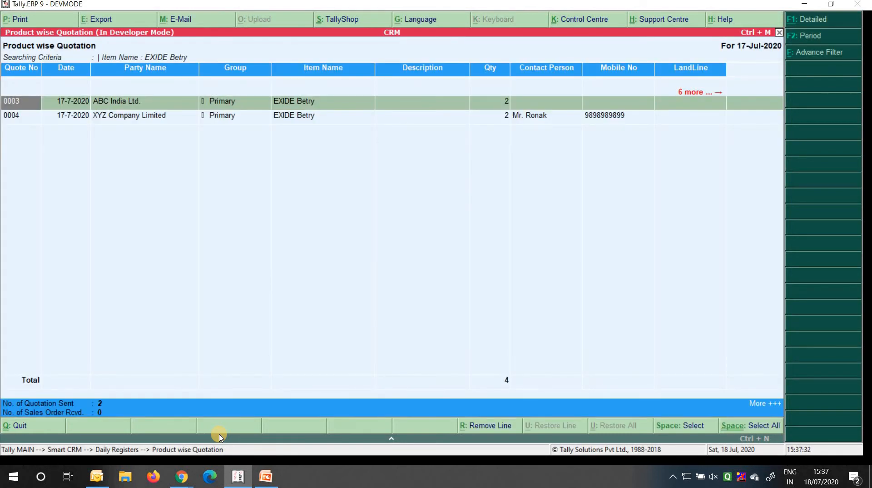
{"action": "key", "text": "Escape"}
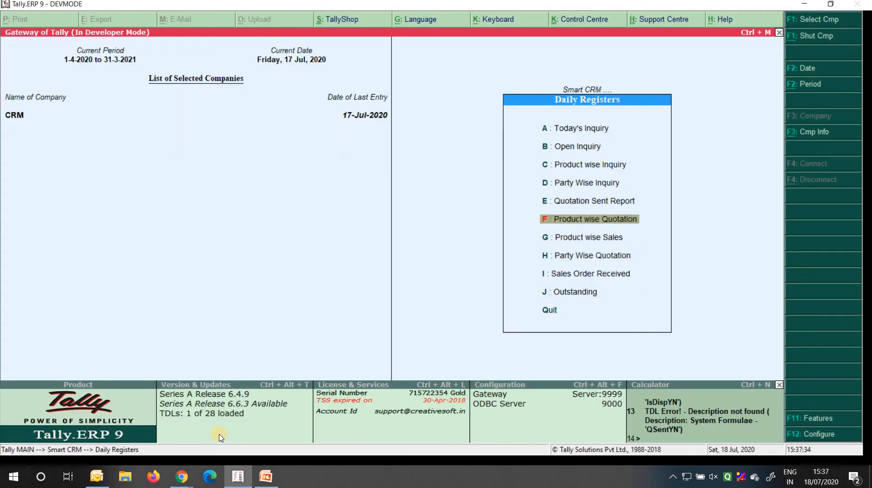
Open the Quotation Sent Report and step through its advanced filter criteria
{"action": "key", "text": "Up"}
{"action": "key", "text": "Up"}
{"action": "key", "text": "Down"}
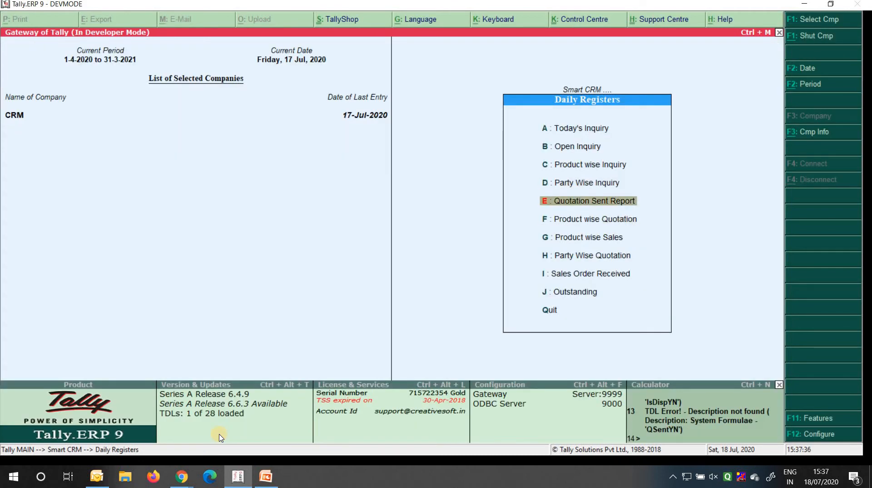
{"action": "key", "text": "Return"}
{"action": "key", "text": "alt+f"}
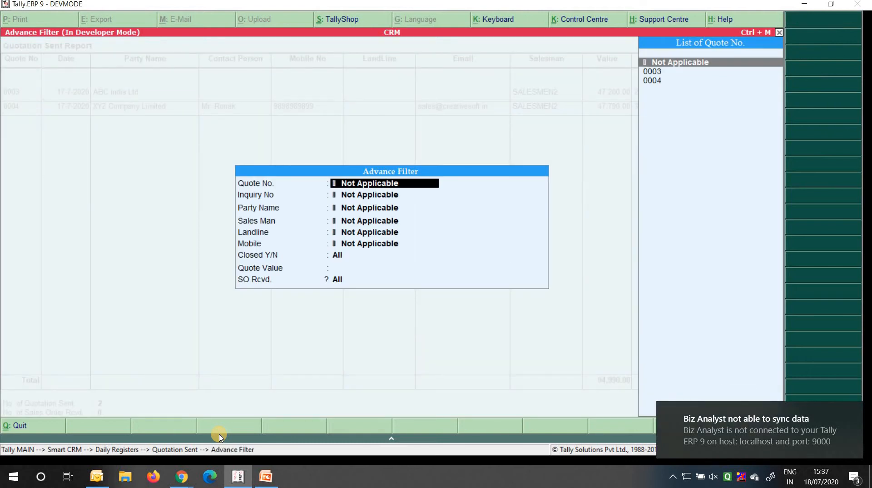
{"action": "key", "text": "Return"}
{"action": "key", "text": "Return"}
{"action": "key", "text": "Return"}
{"action": "key", "text": "Return"}
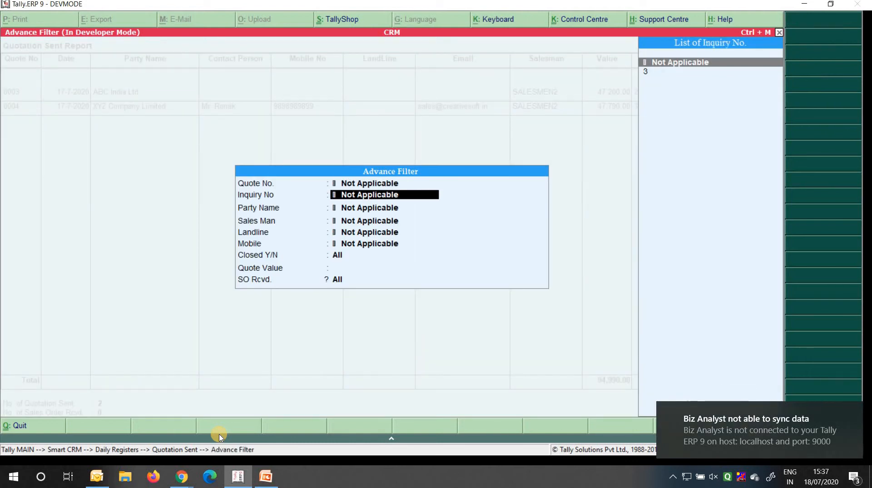
{"action": "key", "text": "Return"}
{"action": "key", "text": "Return"}
{"action": "key", "text": "Return"}
{"action": "key", "text": "Return"}
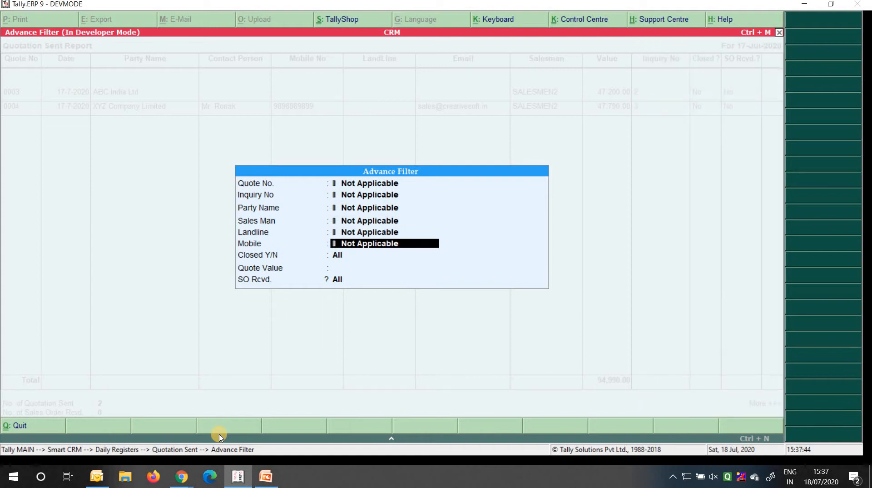
{"action": "key", "text": "Return"}
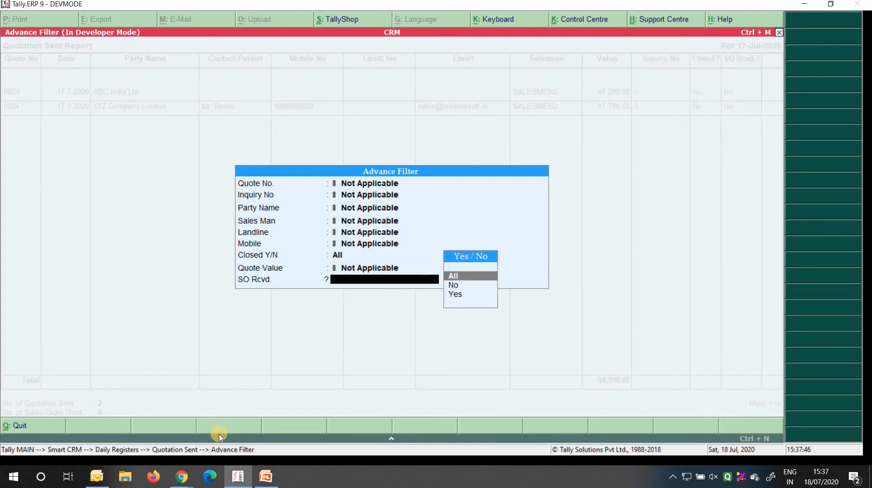
{"action": "key", "text": "Escape"}
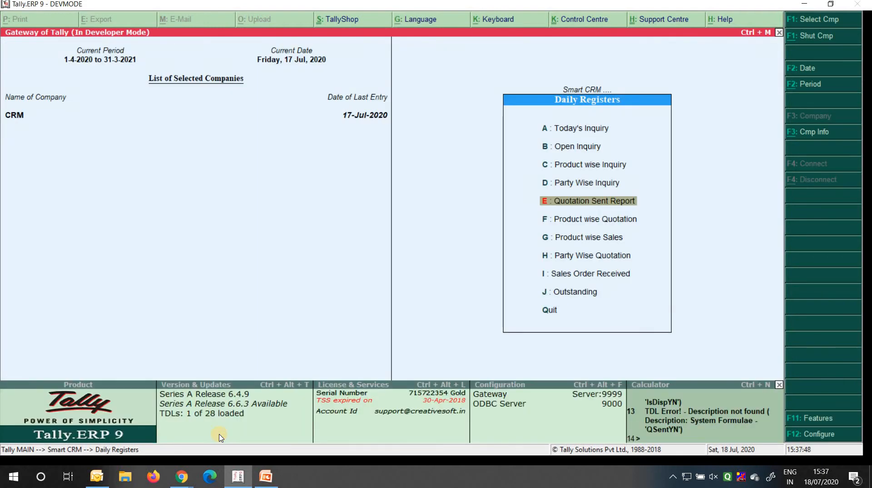
View the Party Wise Quotation register for XYZ Company Limited
{"action": "key", "text": "Down"}
{"action": "key", "text": "Down"}
{"action": "key", "text": "Down"}
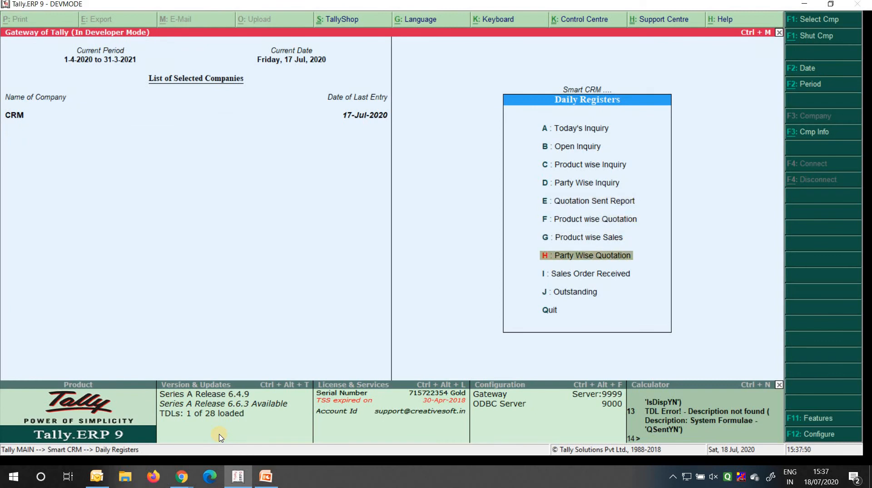
{"action": "key", "text": "Return"}
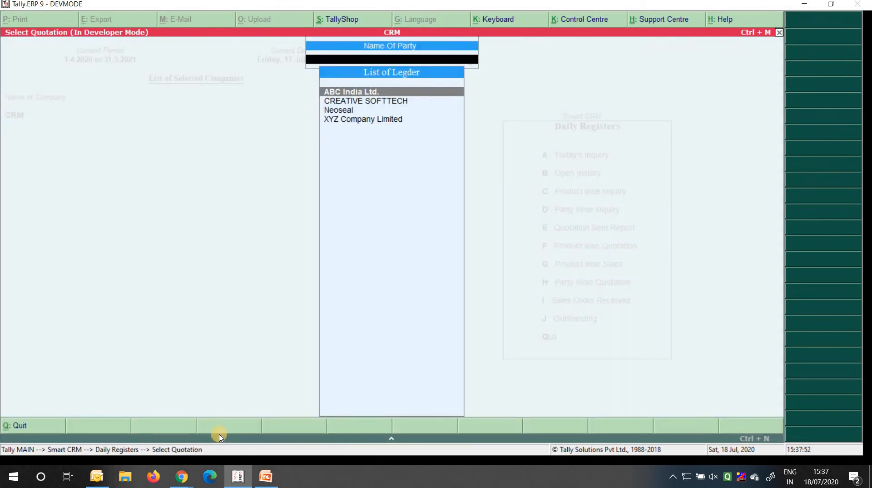
{"action": "key", "text": "Down"}
{"action": "key", "text": "Down"}
{"action": "key", "text": "Down"}
{"action": "key", "text": "Return"}
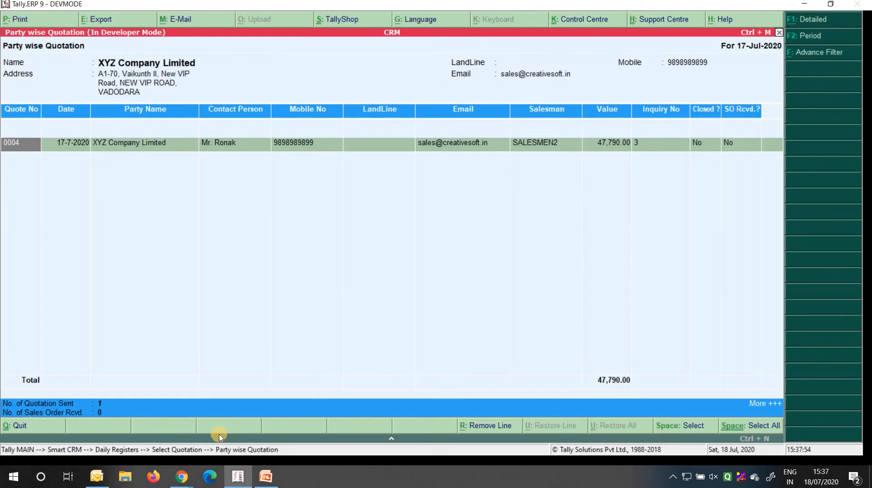
{"action": "key", "text": "Escape"}
Check June's vouchers in the Sales Order Received register
{"action": "key", "text": "Down"}
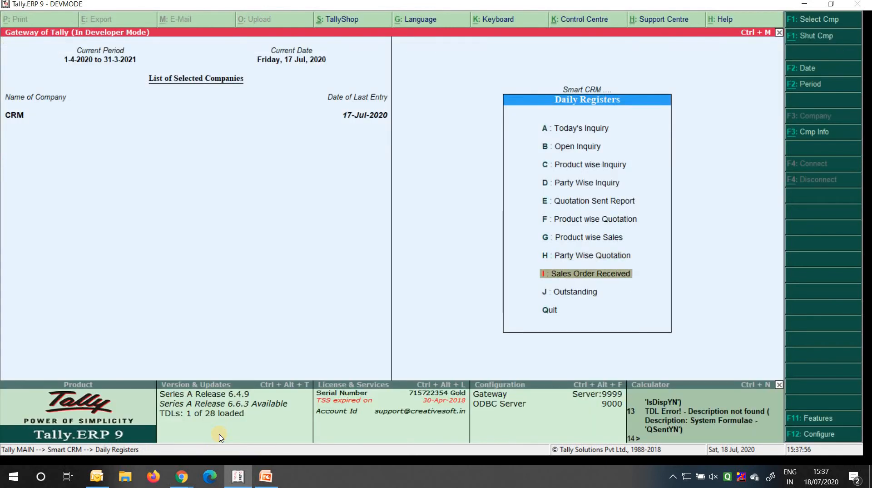
{"action": "key", "text": "Return"}
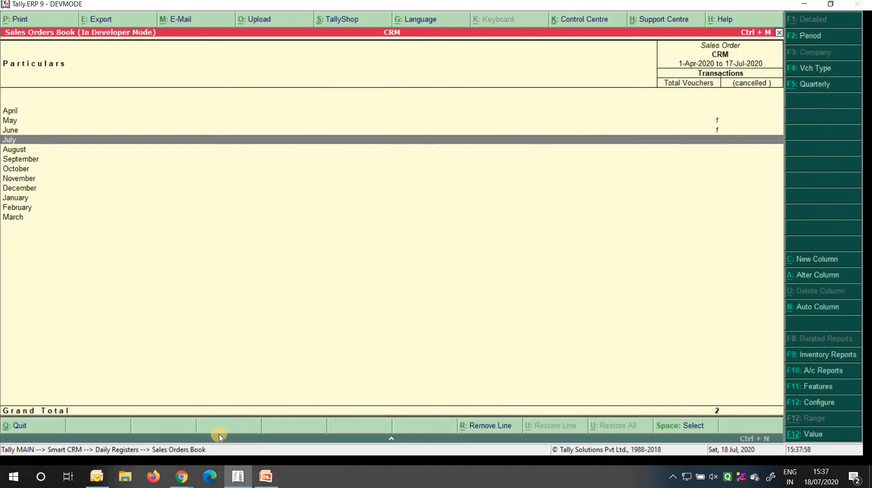
{"action": "key", "text": "Up"}
{"action": "key", "text": "Return"}
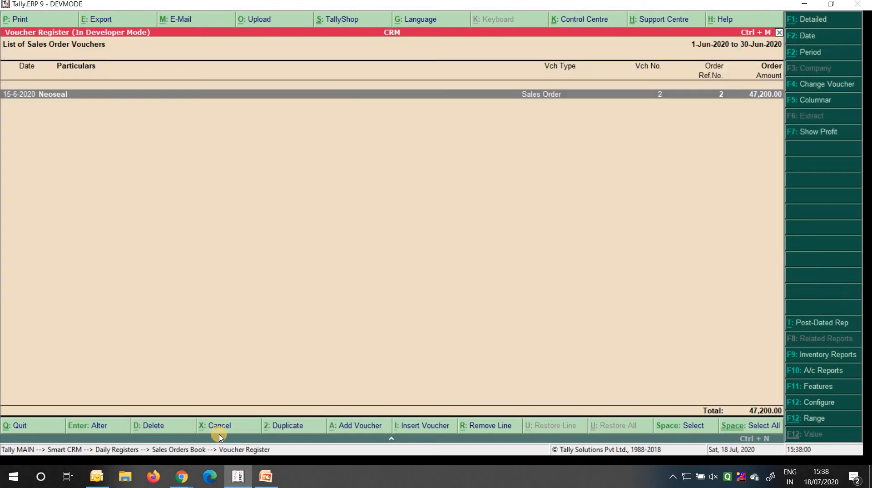
{"action": "key", "text": "Escape"}
{"action": "key", "text": "Escape"}
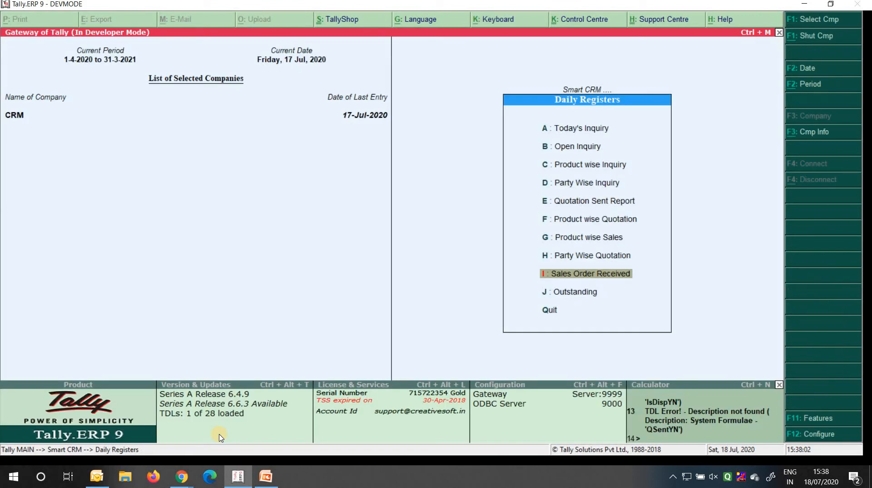
Glance at the Outstanding bills report and return to the Smart CRM menu
{"action": "key", "text": "Down"}
{"action": "key", "text": "Return"}
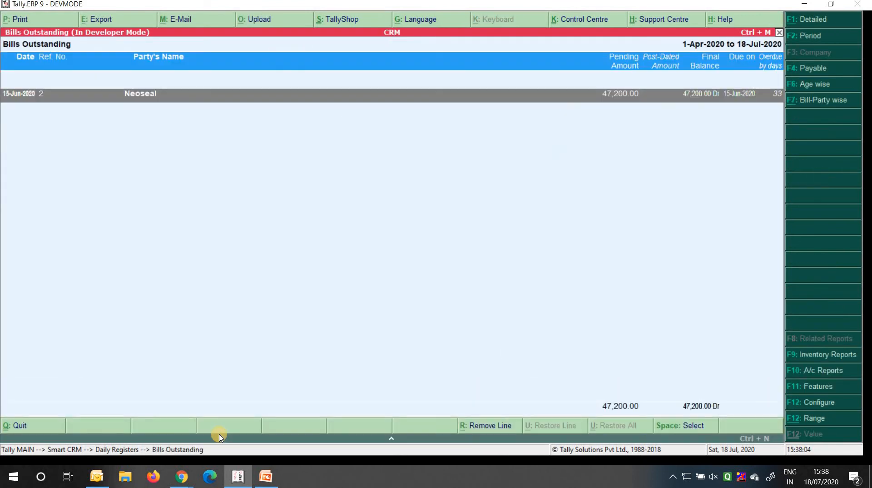
{"action": "key", "text": "Escape"}
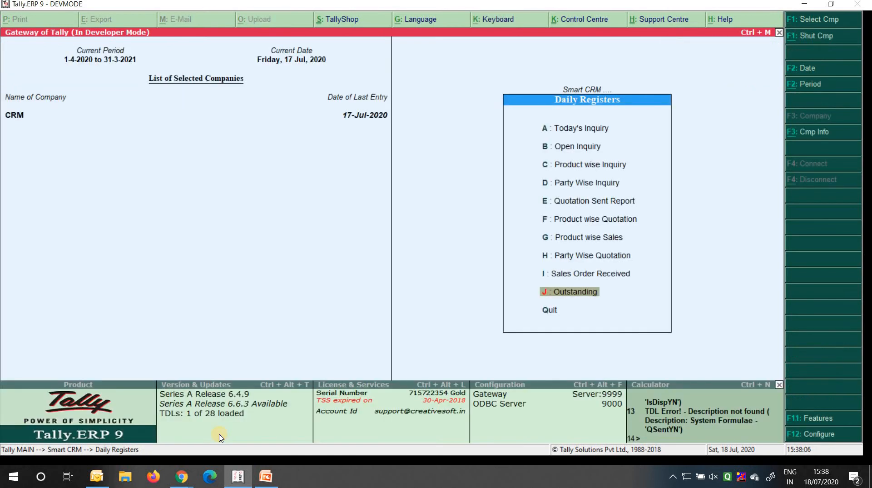
{"action": "key", "text": "Escape"}
Open Quotation Today's Follow-Up under Follow-Ups & Closures
{"action": "key", "text": "Down"}
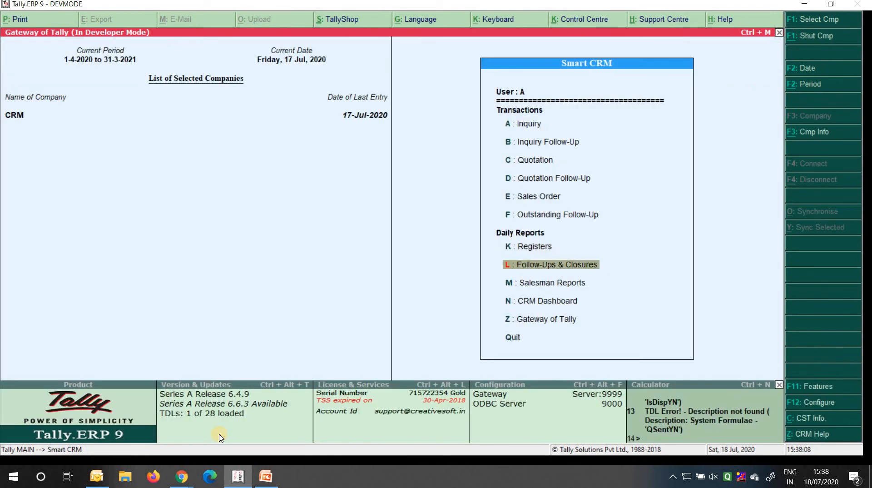
{"action": "key", "text": "Return"}
{"action": "key", "text": "Down"}
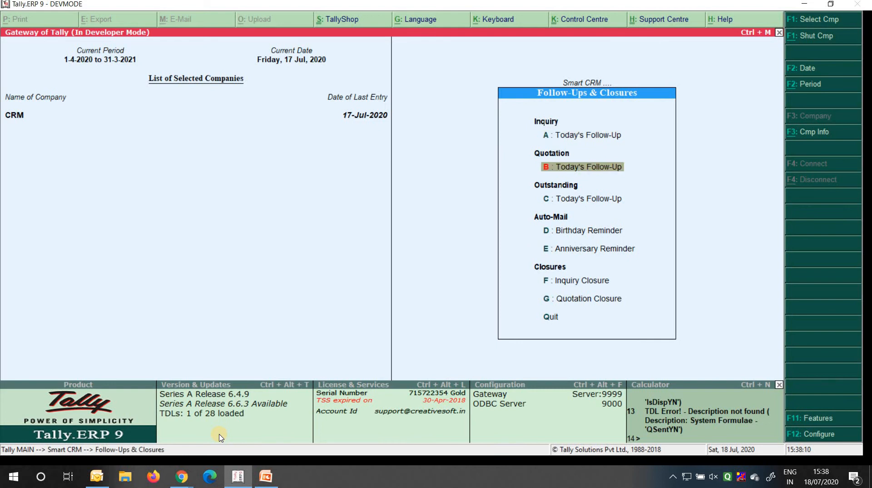
{"action": "key", "text": "Return"}
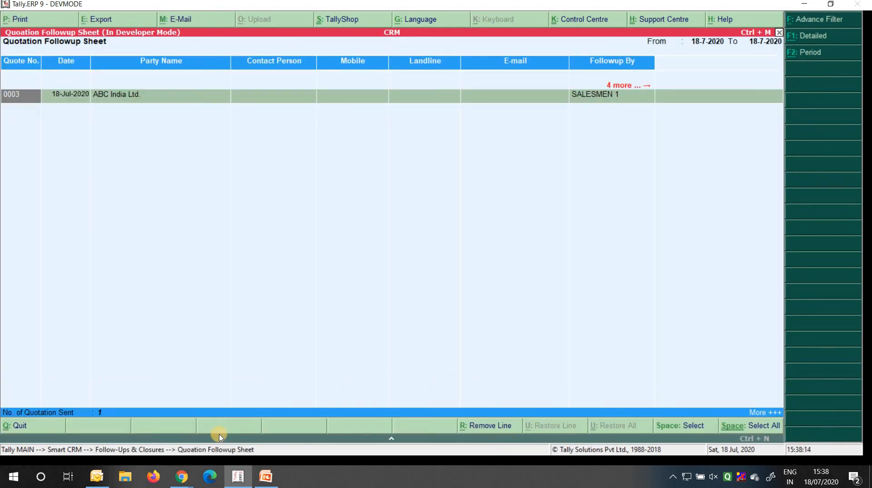
Clear the sheet's period to list all pending follow-ups and open quotation 0004's entry
{"action": "key", "text": "F2"}
{"action": "key", "text": "BackSpace"}
{"action": "key", "text": "Return"}
{"action": "key", "text": "BackSpace"}
{"action": "key", "text": "Return"}
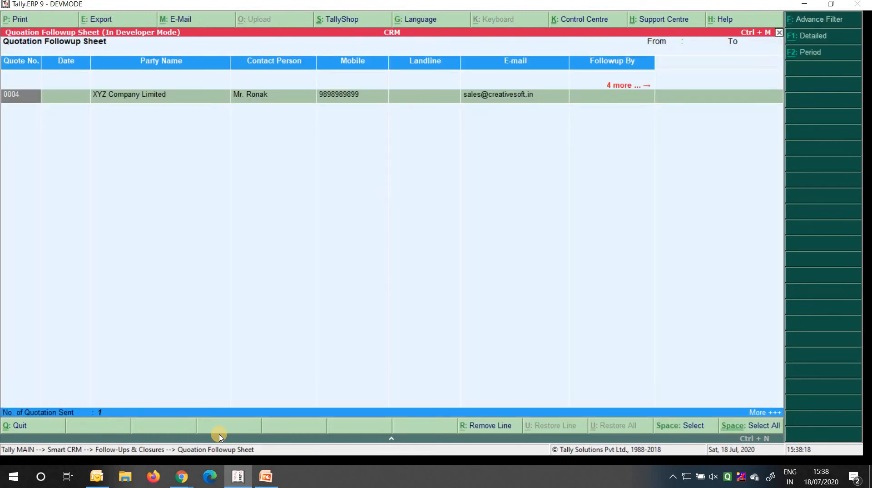
{"action": "key", "text": "Return"}
Set follow-up by SALESMEN2 with follow-up date 18-7-2020
{"action": "key", "text": "Down"}
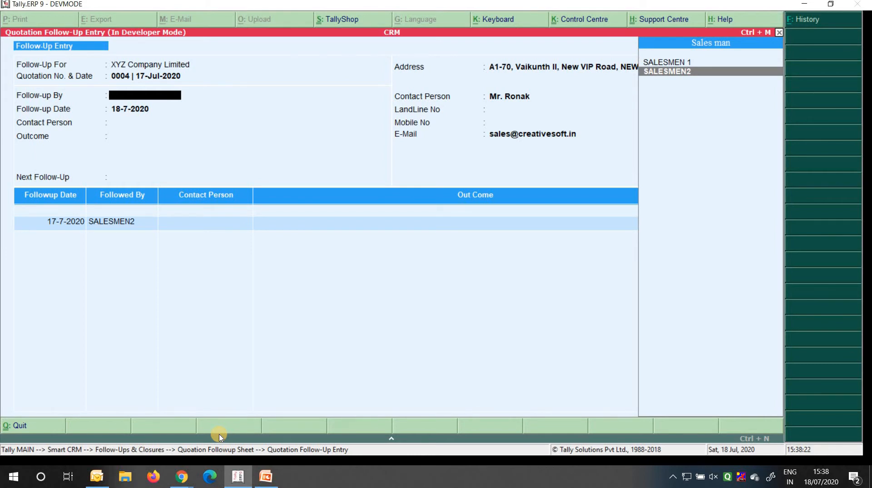
{"action": "key", "text": "Return"}
{"action": "key", "text": "BackSpace"}
{"action": "key", "text": "Return"}
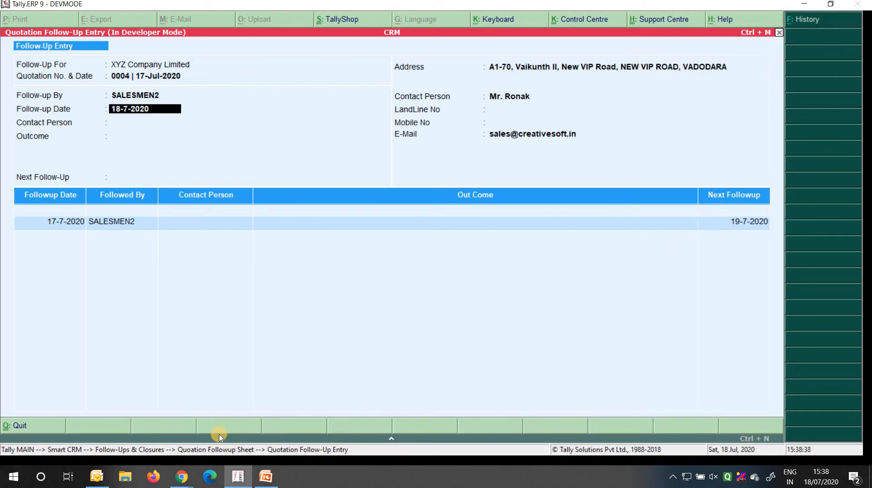
{"action": "key", "text": "Return"}
{"action": "key", "text": "Return"}
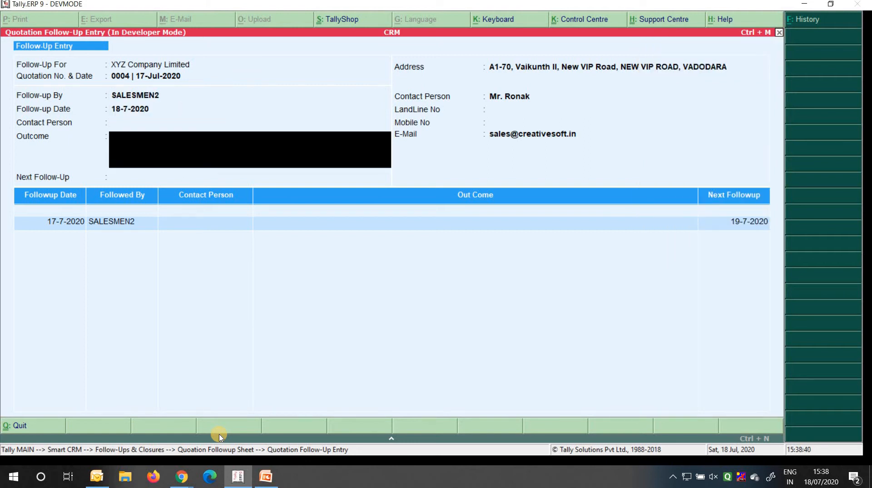
{"action": "key", "text": "BackSpace"}
Enter the contact person's name, outcome 'Call on Monday' and next follow-up 20-7-2020
{"action": "type", "text": "Mr"}
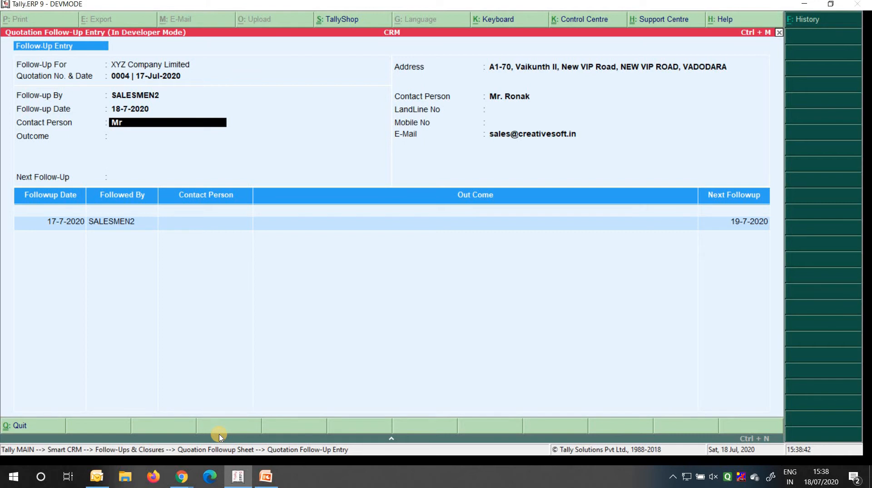
{"action": "type", "text": " XYZ"}
{"action": "key", "text": "Return"}
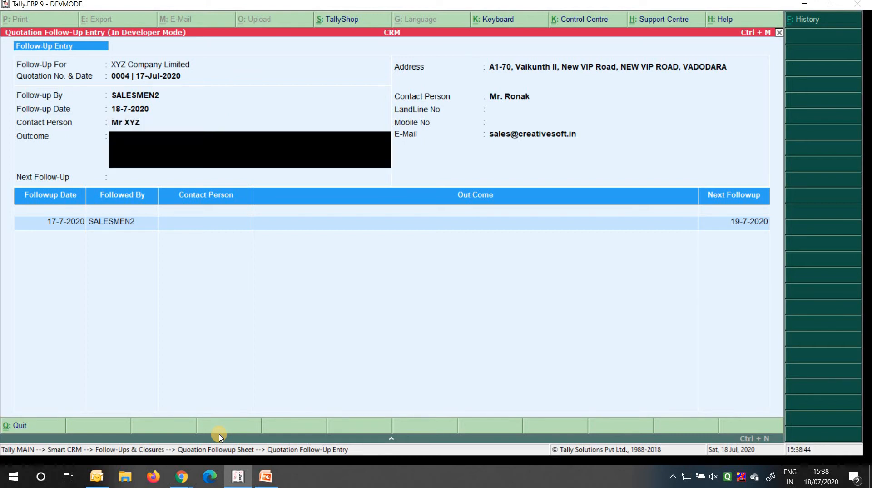
{"action": "type", "text": "Call on Monday"}
{"action": "key", "text": "Return"}
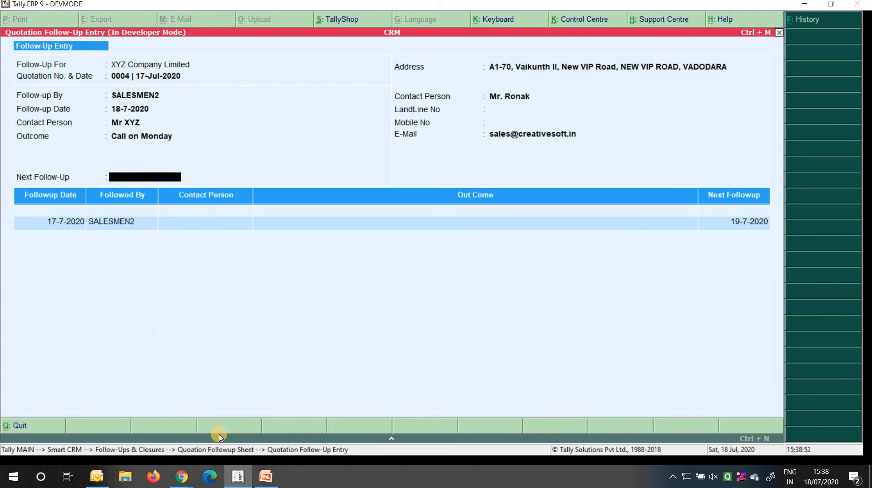
{"action": "type", "text": "20-7-20"}
{"action": "key", "text": "Return"}
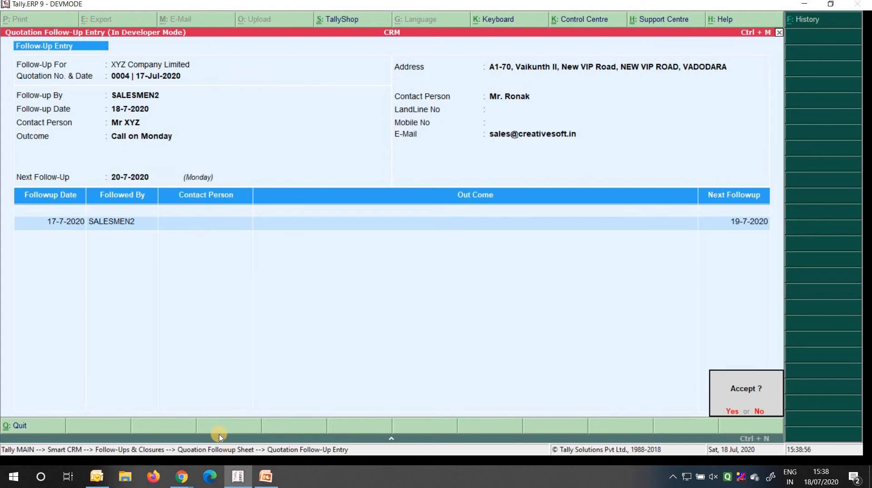
{"action": "key", "text": "Return"}
Set the follow-up sheet period to 20-7-2020 through 20-7-2020
{"action": "key", "text": "F2"}
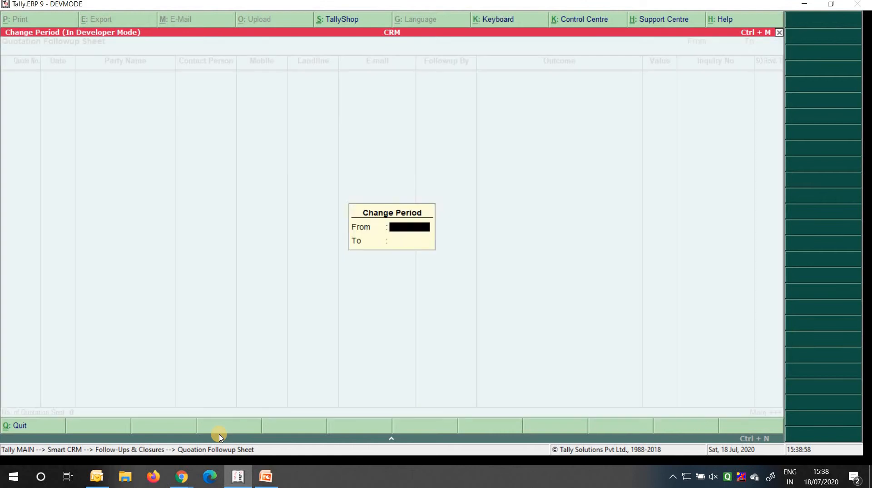
{"action": "type", "text": "14"}
{"action": "key", "text": "Return"}
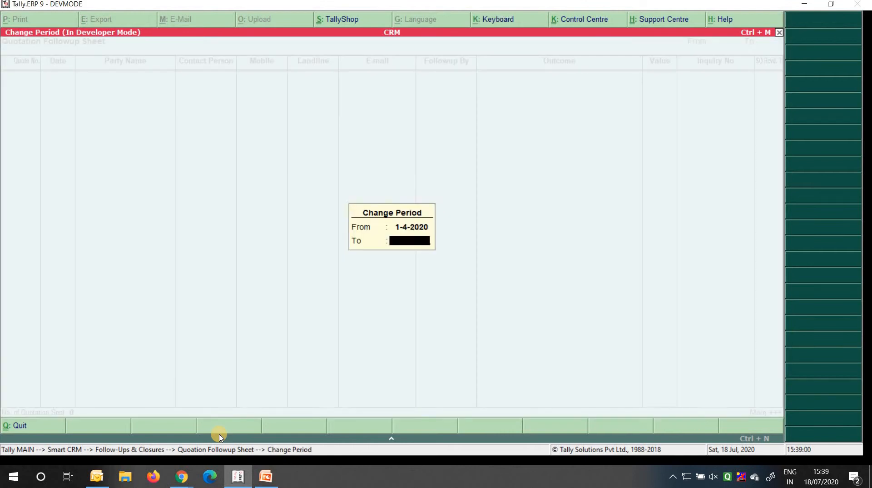
{"action": "key", "text": "BackSpace"}
{"action": "type", "text": "20 7"}
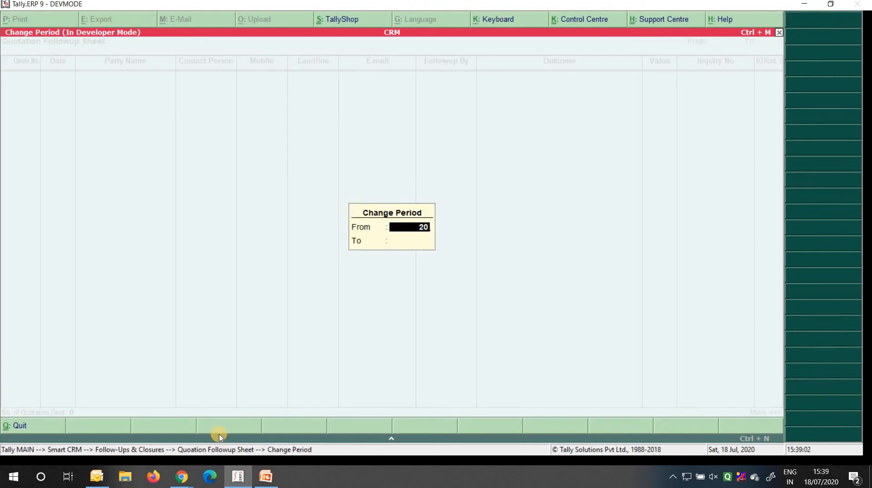
{"action": "type", "text": " 20"}
{"action": "key", "text": "Return"}
{"action": "type", "text": "20 7 20"}
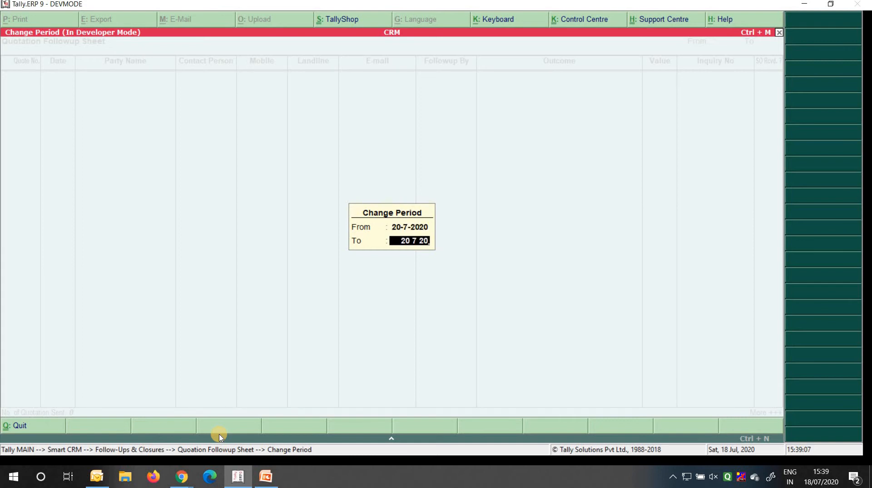
{"action": "key", "text": "Return"}
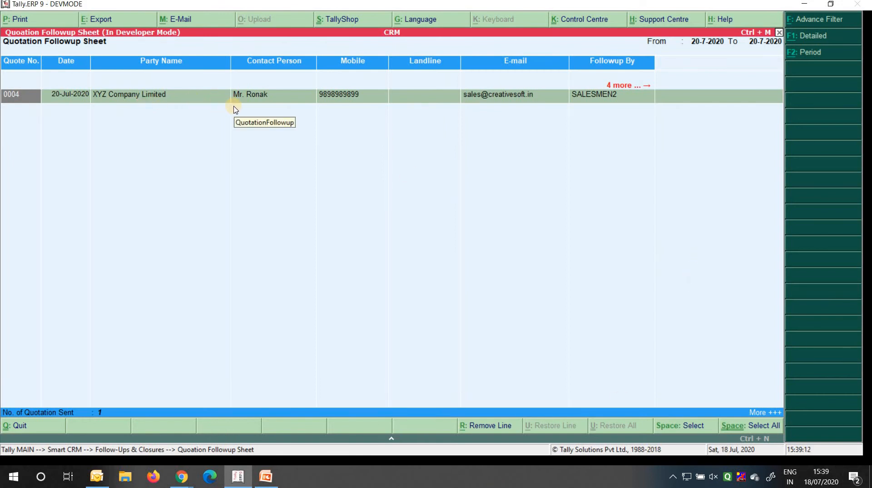
Expand quotation 0004 to its Car Tap item, switch to Detailed, and dismiss Advance Filter
{"action": "key", "text": "shift+Return"}
{"action": "key", "text": "Down"}
{"action": "key", "text": "Down"}
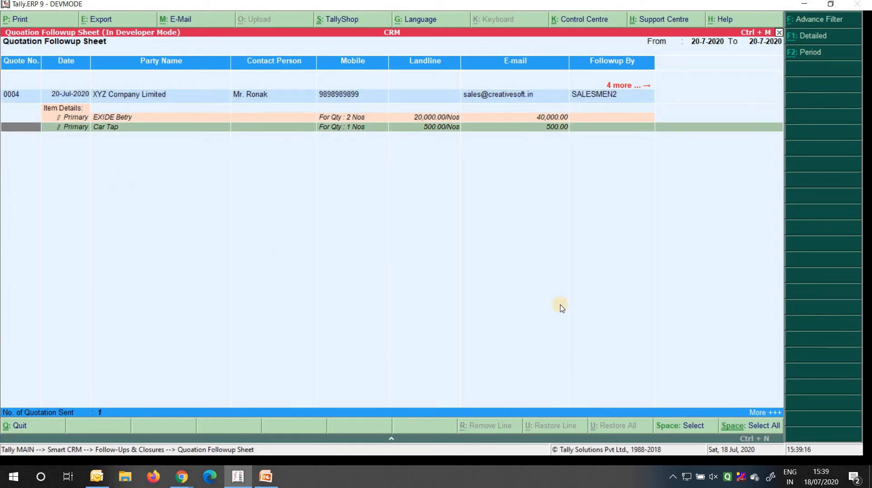
{"action": "key", "text": "alt+F1"}
{"action": "key", "text": "alt+F1"}
{"action": "key", "text": "alt+F1"}
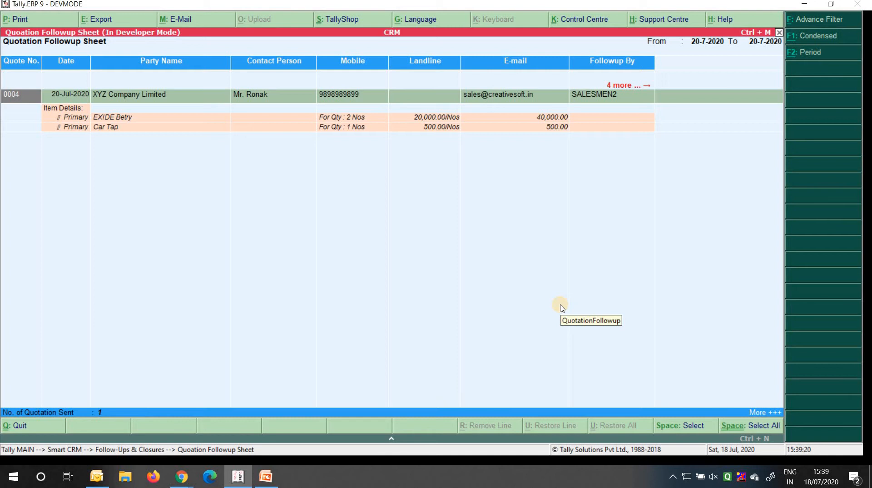
{"action": "key", "text": "f"}
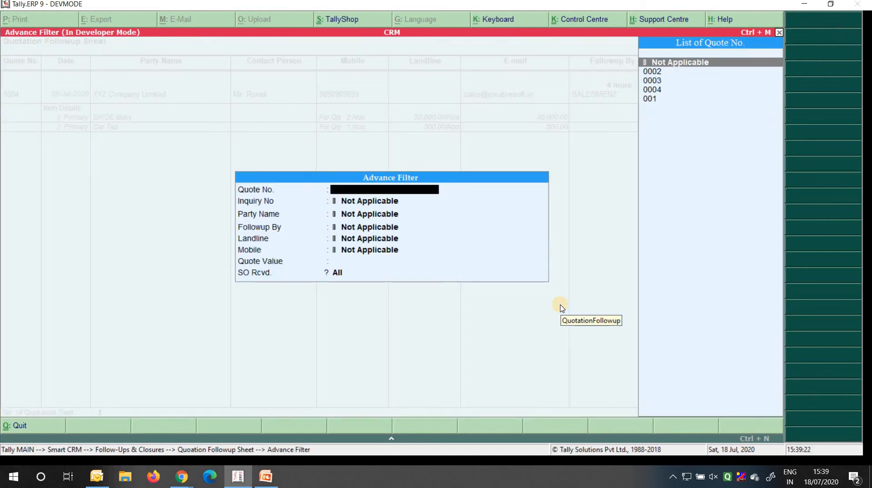
{"action": "key", "text": "Escape"}
{"action": "key", "text": "Escape"}
Back out to the main Smart CRM options, declining the quit prompt
{"action": "key", "text": "Down"}
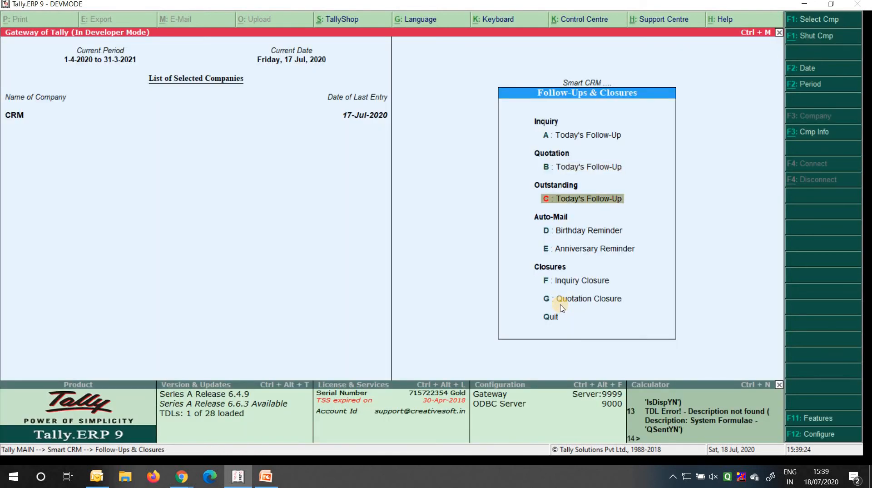
{"action": "key", "text": "Escape"}
{"action": "key", "text": "Escape"}
{"action": "key", "text": "n"}
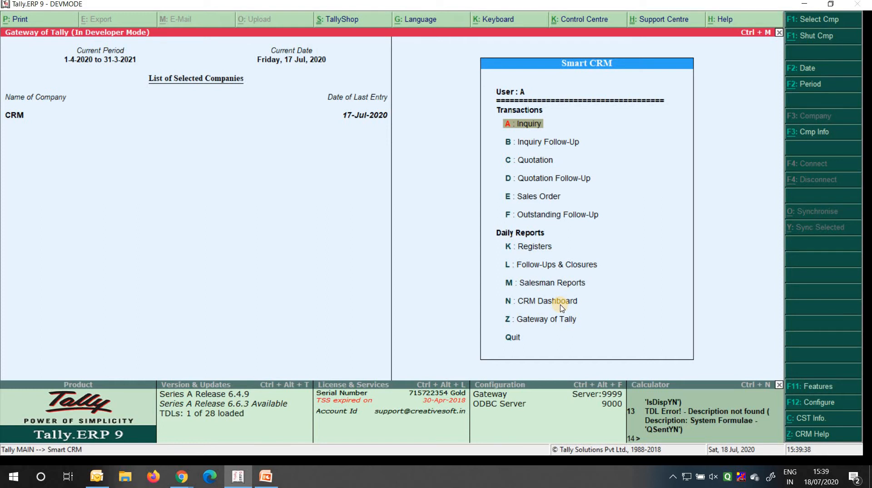
Go to K: Registers and open E: Quotation Sent Report
{"action": "key", "text": "Down"}
{"action": "key", "text": "Down"}
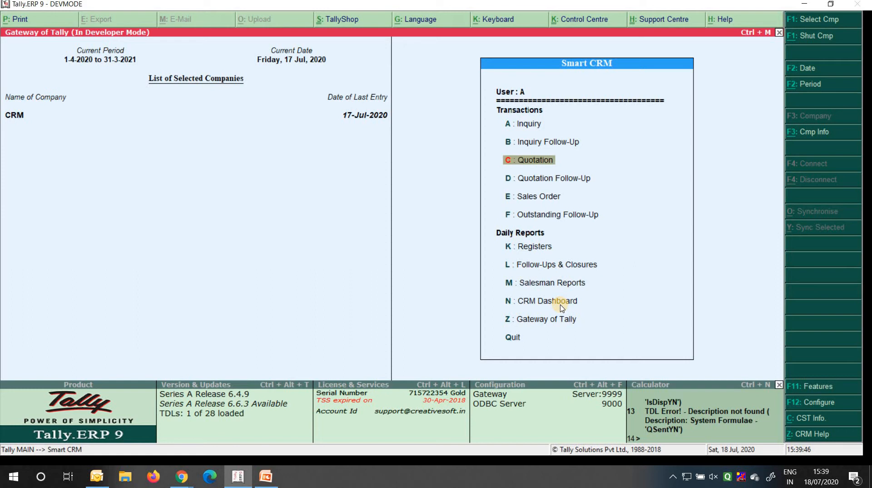
{"action": "key", "text": "Down"}
{"action": "key", "text": "Up"}
{"action": "key", "text": "Down"}
{"action": "key", "text": "Down"}
{"action": "key", "text": "Down"}
{"action": "key", "text": "Down"}
{"action": "key", "text": "Up"}
{"action": "key", "text": "Return"}
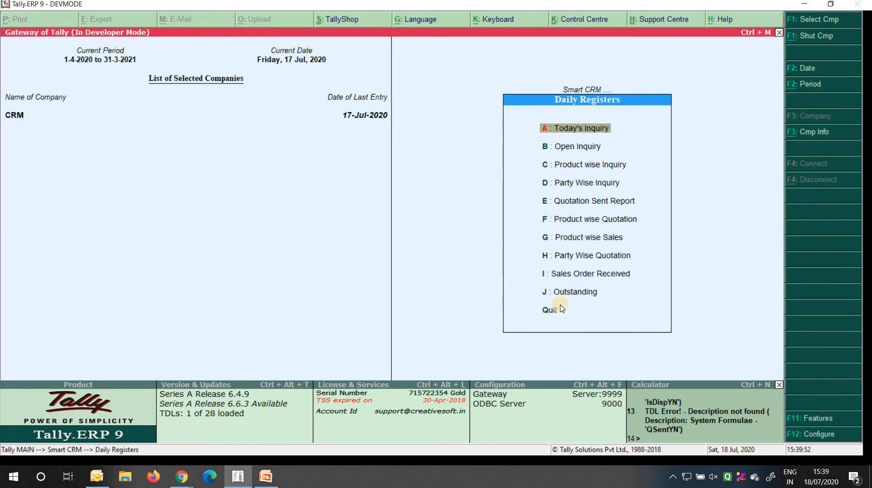
{"action": "key", "text": "Down"}
{"action": "key", "text": "Down"}
{"action": "key", "text": "Down"}
{"action": "key", "text": "Down"}
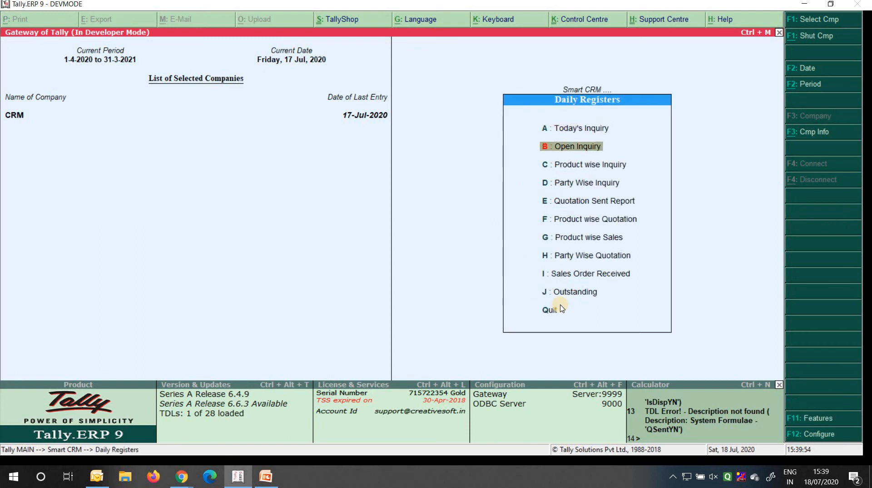
{"action": "key", "text": "Return"}
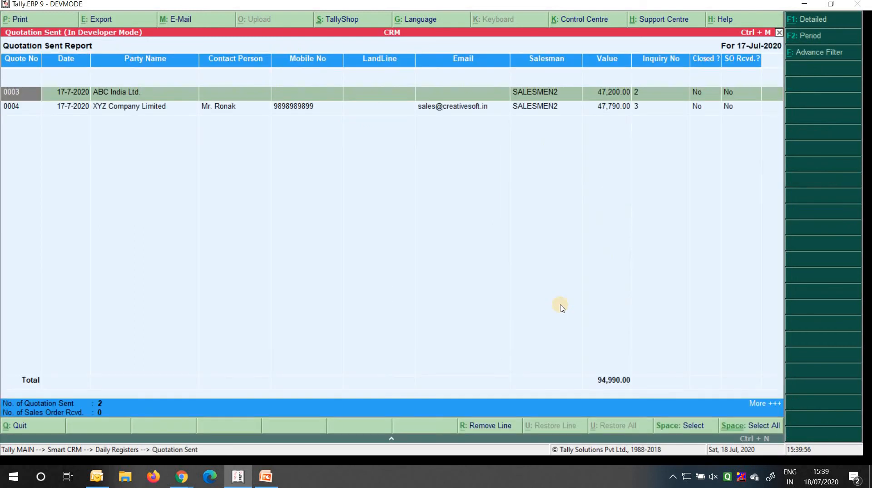
Mark quotation 0004 as Closed: Yes with reason Not Applicable and save it
{"action": "key", "text": "Down"}
{"action": "key", "text": "Return"}
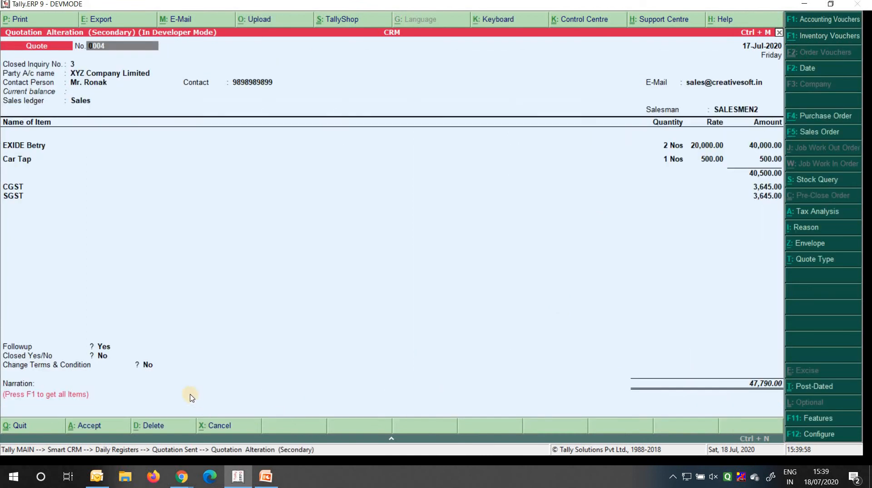
{"action": "left_click", "coordinate": [101, 359]}
{"action": "key", "text": "Return"}
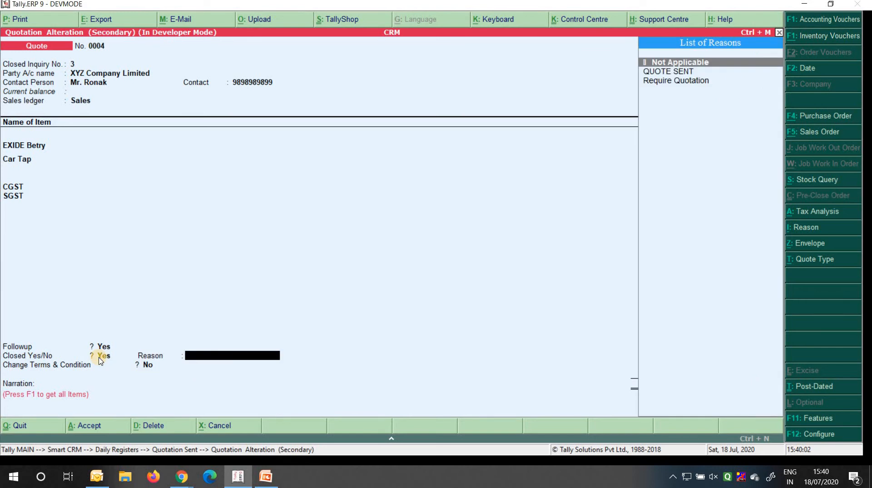
{"action": "key", "text": "Return"}
{"action": "key", "text": "Return"}
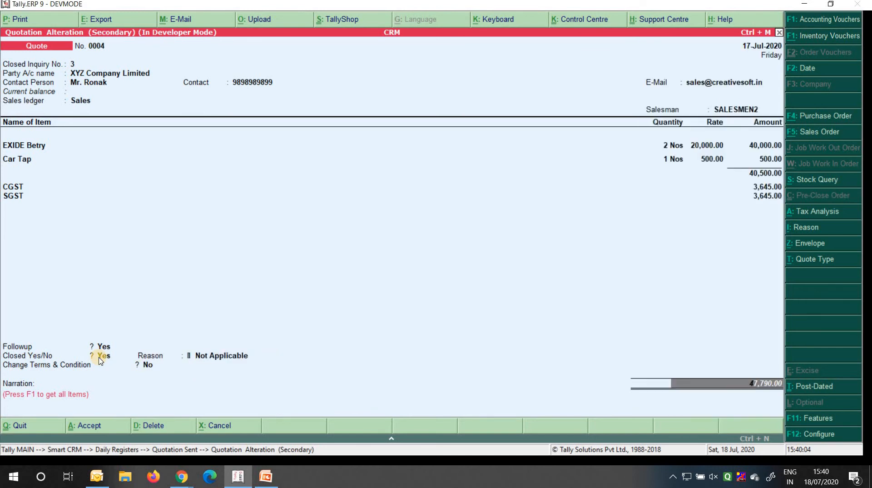
{"action": "key", "text": "ctrl+a"}
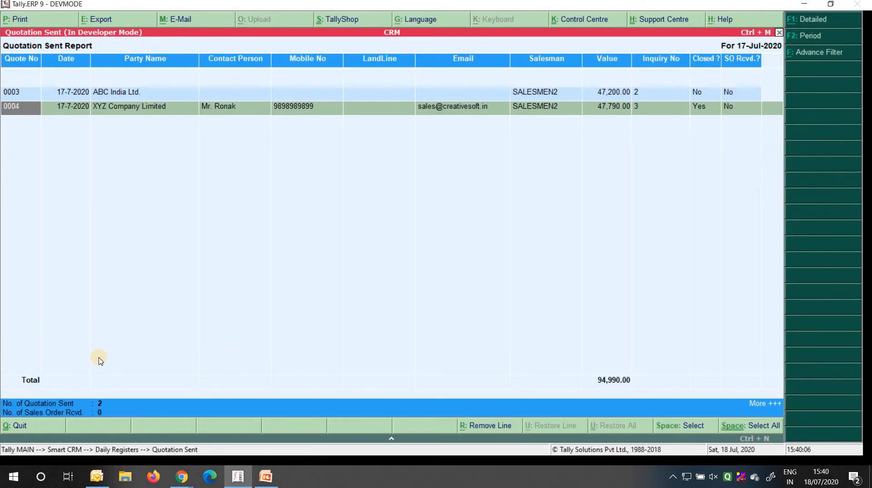
Check the Closed and order-received status columns for quotation 0004
{"action": "key", "text": "Right"}
{"action": "key", "text": "Right"}
{"action": "key", "text": "Right"}
{"action": "key", "text": "Right"}
{"action": "key", "text": "Right"}
{"action": "key", "text": "Right"}
{"action": "key", "text": "Right"}
{"action": "key", "text": "Right"}
{"action": "key", "text": "Right"}
{"action": "key", "text": "Right"}
{"action": "key", "text": "Right"}
{"action": "key", "text": "Left"}
{"action": "key", "text": "Right"}
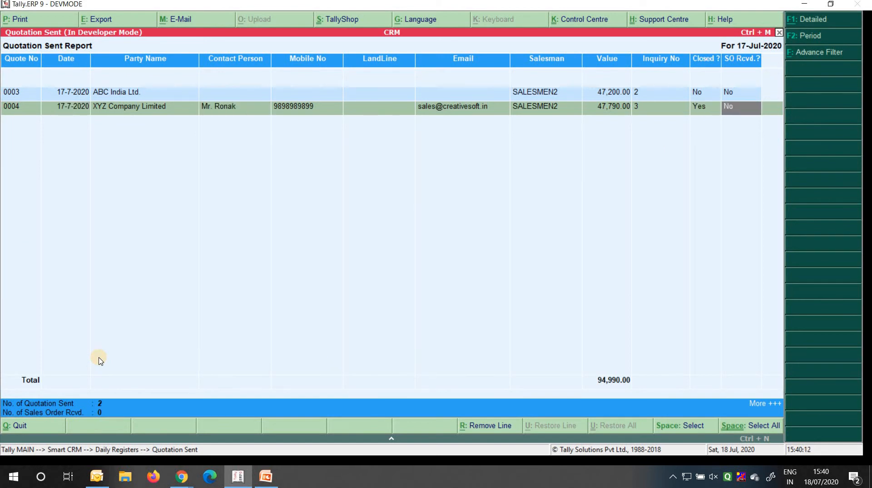
Change the report period to 1-4-2020 through 17-7-2020
{"action": "key", "text": "F2"}
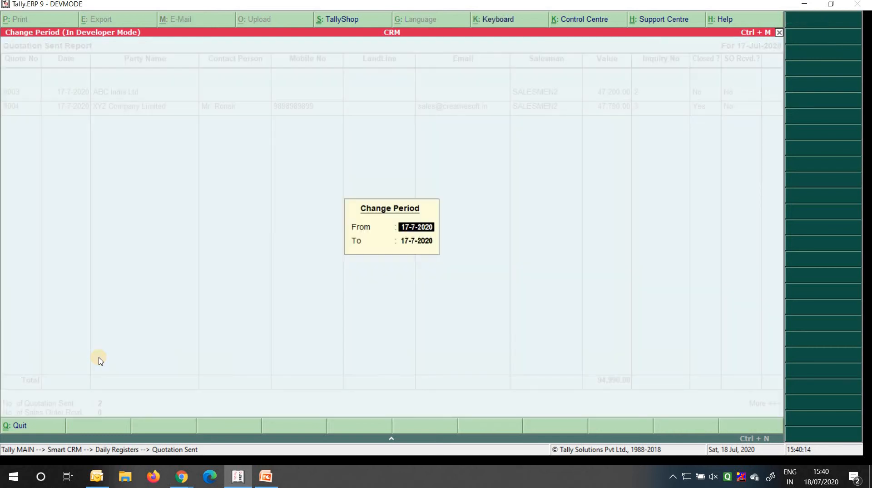
{"action": "type", "text": "1-4"}
{"action": "key", "text": "Return"}
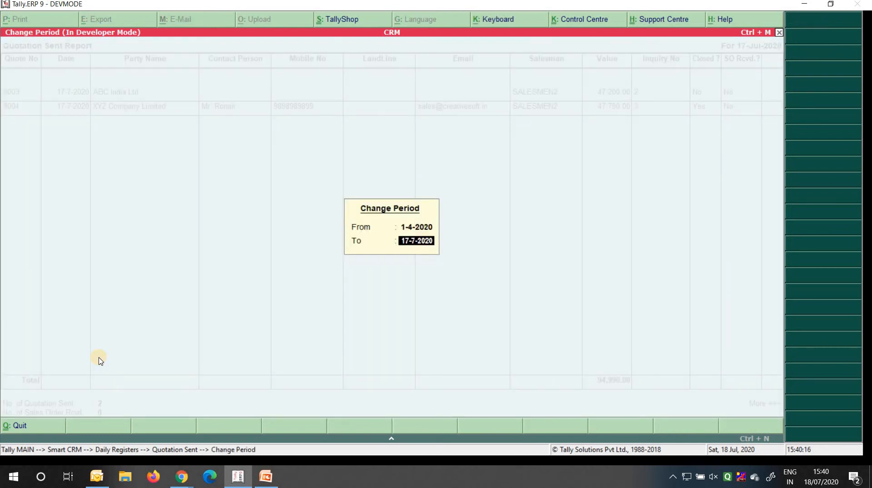
{"action": "key", "text": "Return"}
Review the status columns of quotations 001 through 0004, then close the report
{"action": "key", "text": "Right"}
{"action": "key", "text": "Right"}
{"action": "key", "text": "Right"}
{"action": "key", "text": "Right"}
{"action": "key", "text": "Right"}
{"action": "key", "text": "Right"}
{"action": "key", "text": "Right"}
{"action": "key", "text": "Right"}
{"action": "key", "text": "Right"}
{"action": "key", "text": "Right"}
{"action": "key", "text": "Right"}
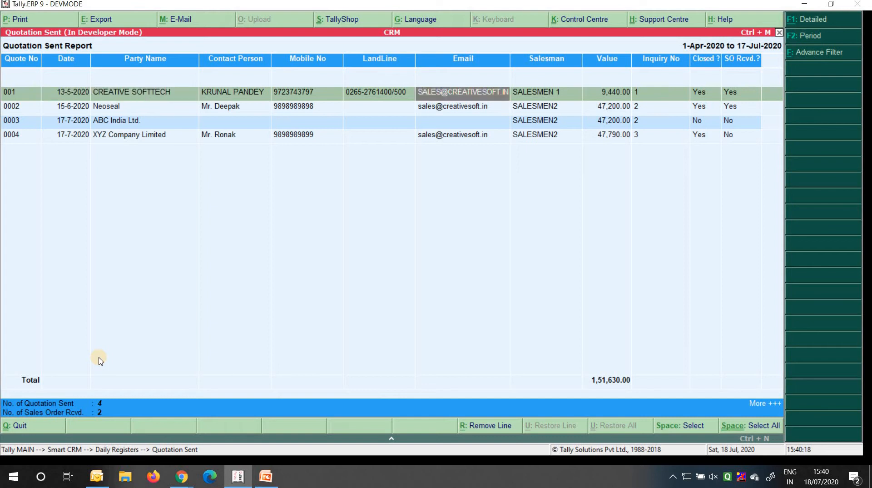
{"action": "key", "text": "Left"}
{"action": "key", "text": "Right"}
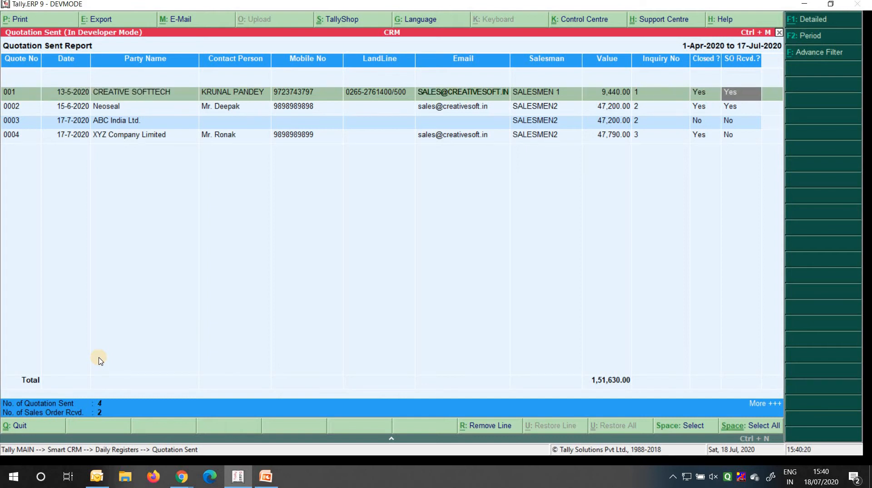
{"action": "key", "text": "Down"}
{"action": "key", "text": "Down"}
{"action": "key", "text": "Down"}
{"action": "key", "text": "Up"}
{"action": "key", "text": "Up"}
{"action": "key", "text": "Up"}
{"action": "key", "text": "Escape"}
{"action": "key", "text": "Escape"}
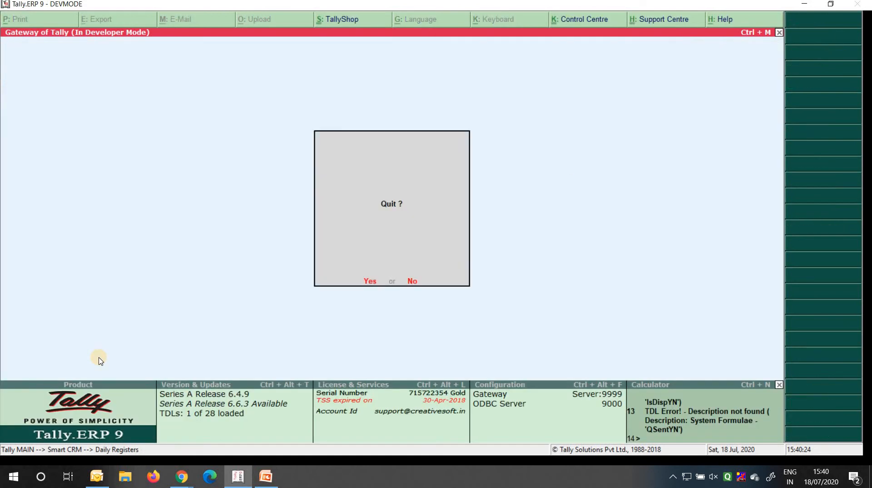
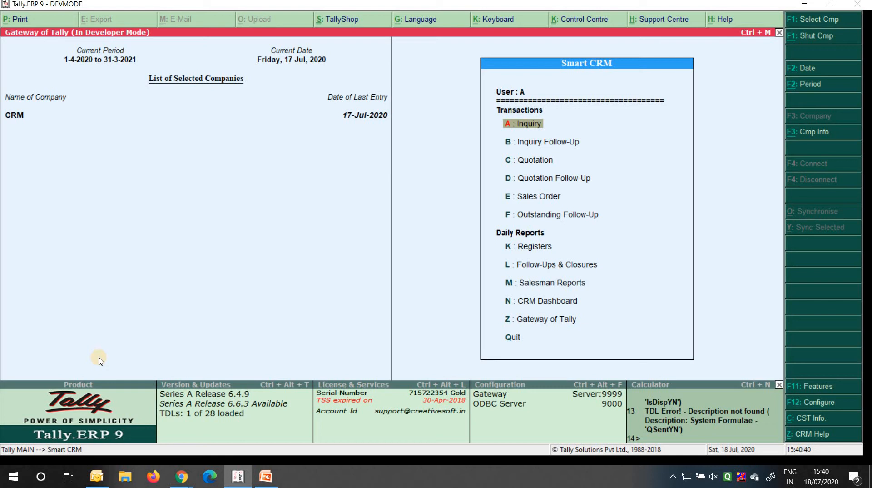
Start a new sales order with XYZ Company Limited as the party
{"action": "key", "text": "e"}
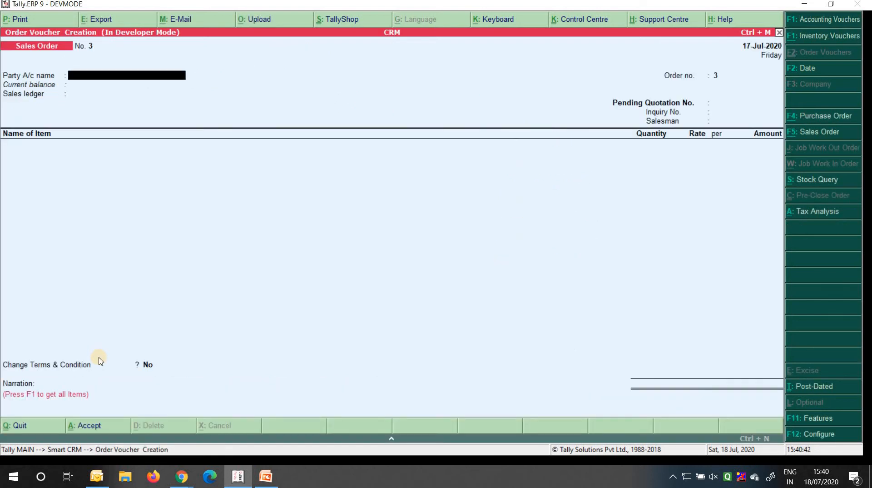
{"action": "key", "text": "Down"}
{"action": "key", "text": "Down"}
{"action": "key", "text": "Down"}
{"action": "key", "text": "Down"}
{"action": "key", "text": "Down"}
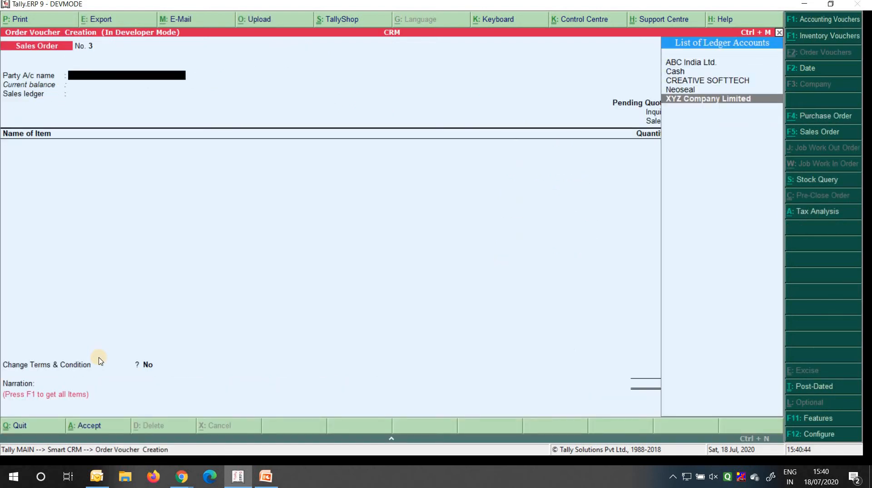
{"action": "key", "text": "Return"}
{"action": "key", "text": "ctrl+a"}
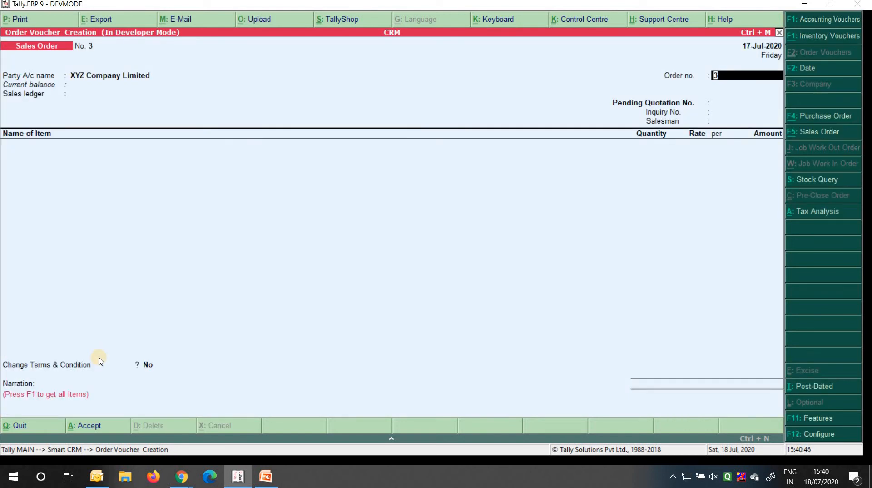
{"action": "key", "text": "Return"}
{"action": "key", "text": "Return"}
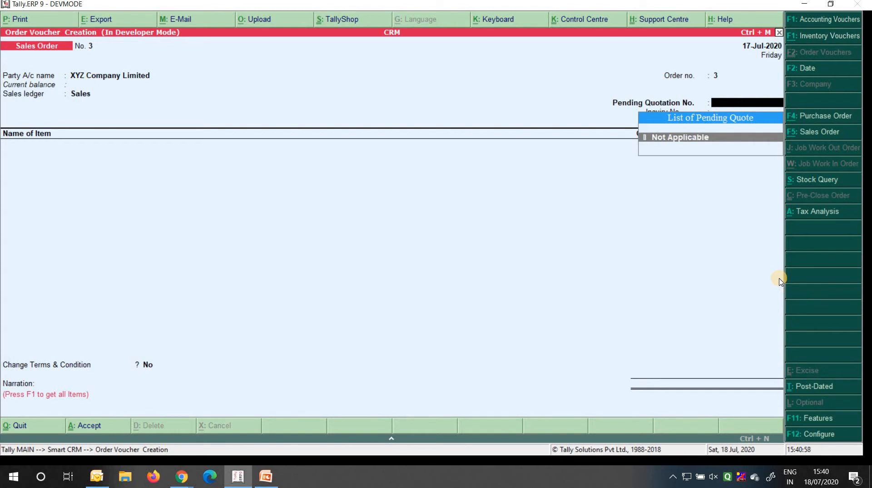
Set the quote type to Cleared Quotation No. and link quotation 0004
{"action": "key", "text": "BackSpace"}
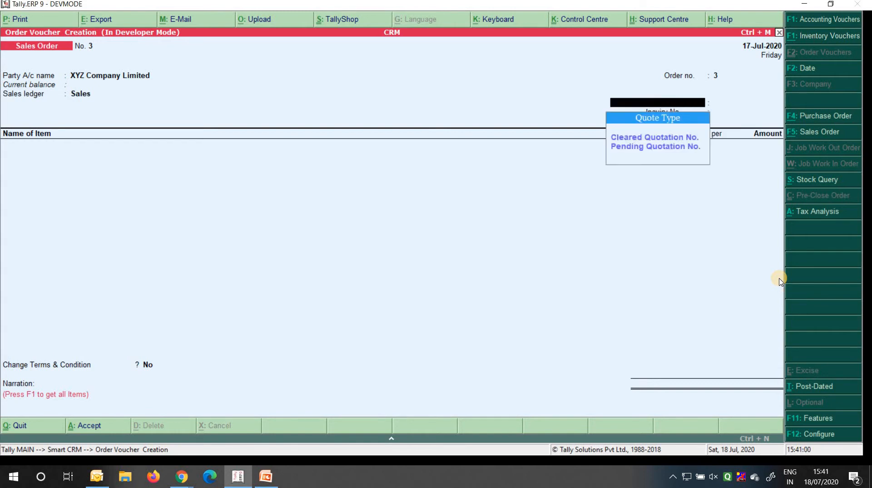
{"action": "key", "text": "Down"}
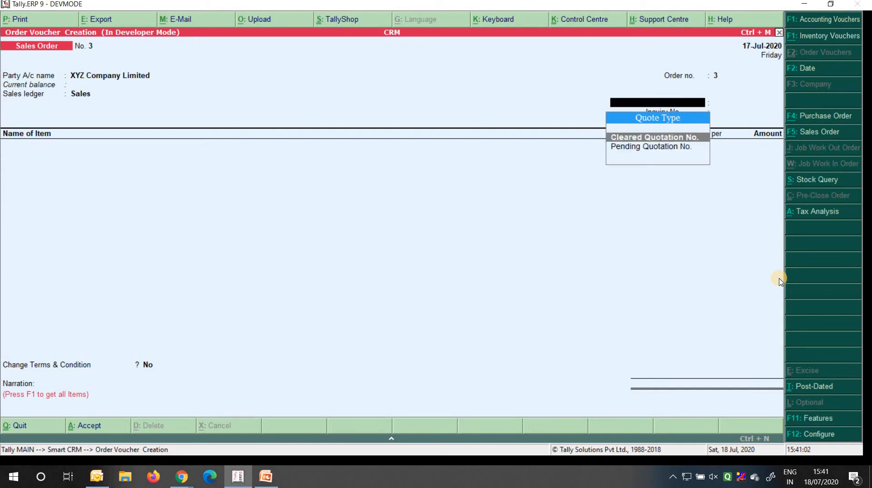
{"action": "key", "text": "Return"}
{"action": "key", "text": "Down"}
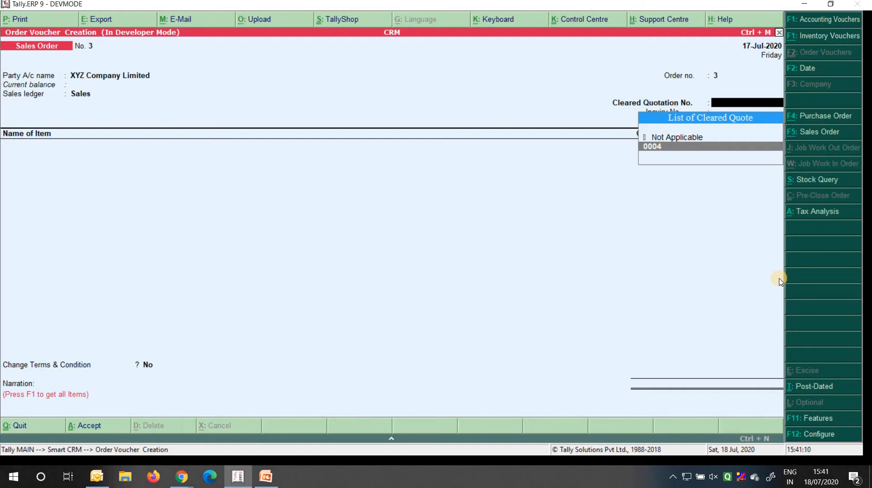
{"action": "key", "text": "Return"}
{"action": "key", "text": "Return"}
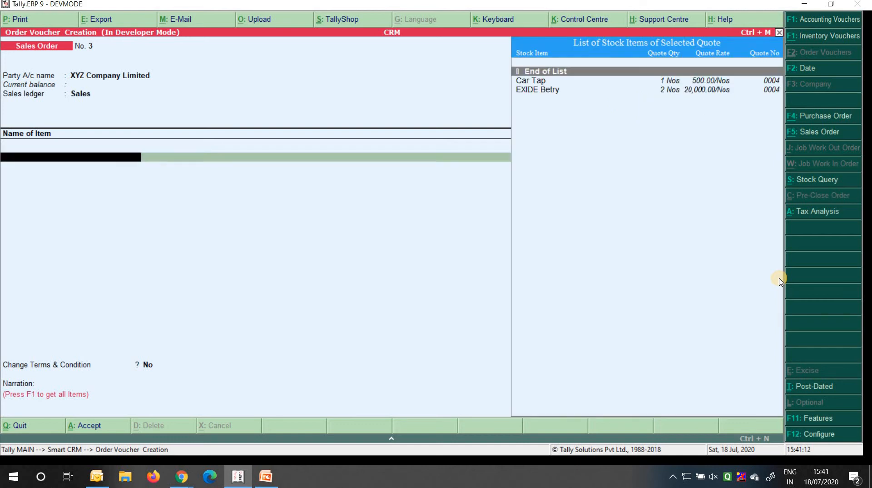
Add 2 EXIDE Betry at 20,000.00 from the quotation's items
{"action": "key", "text": "Down"}
{"action": "key", "text": "Up"}
{"action": "key", "text": "Up"}
{"action": "key", "text": "Up"}
{"action": "key", "text": "Down"}
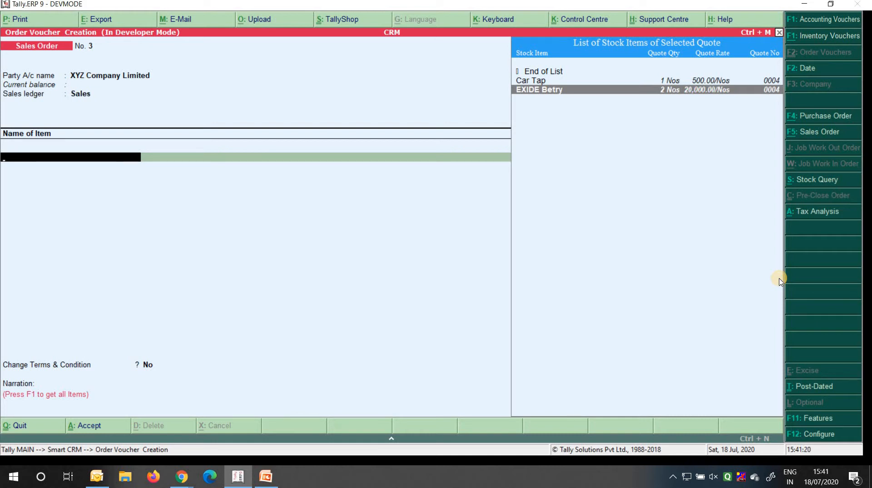
{"action": "key", "text": "Return"}
{"action": "key", "text": "Return"}
{"action": "key", "text": "Return"}
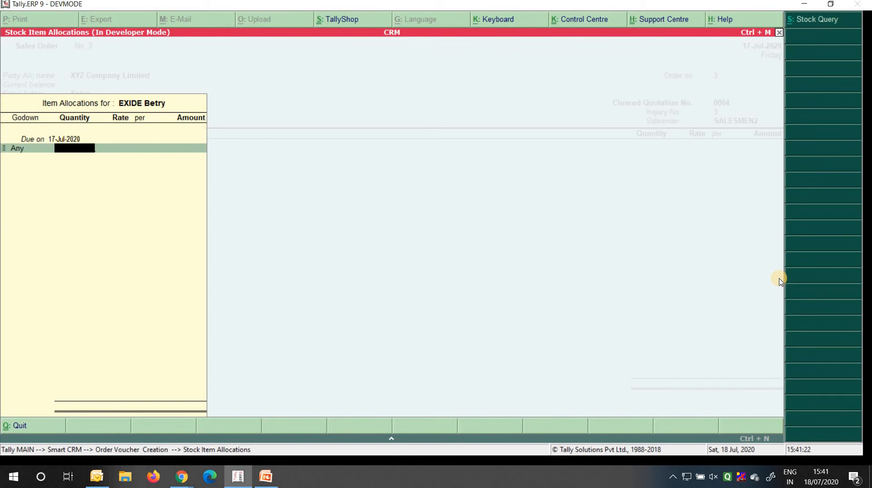
{"action": "type", "text": "2"}
{"action": "key", "text": "Return"}
{"action": "key", "text": "Return"}
{"action": "key", "text": "Return"}
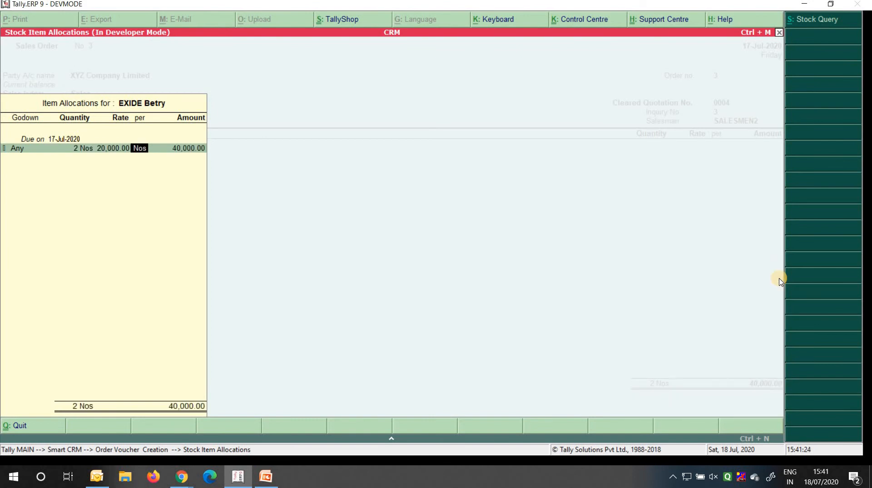
{"action": "key", "text": "Return"}
{"action": "key", "text": "Return"}
{"action": "key", "text": "Return"}
{"action": "key", "text": "Return"}
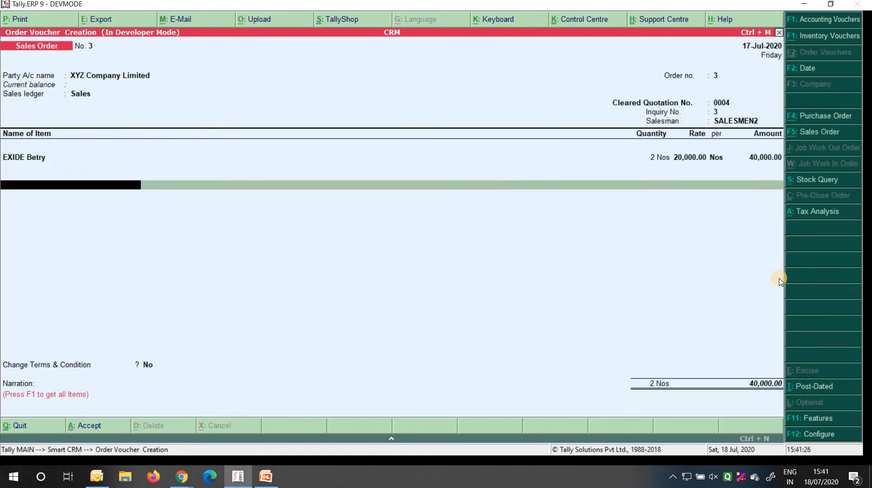
Add CGST and SGST ledgers, save sales order No. 3, and quit blank order No. 4
{"action": "type", "text": "Cgst"}
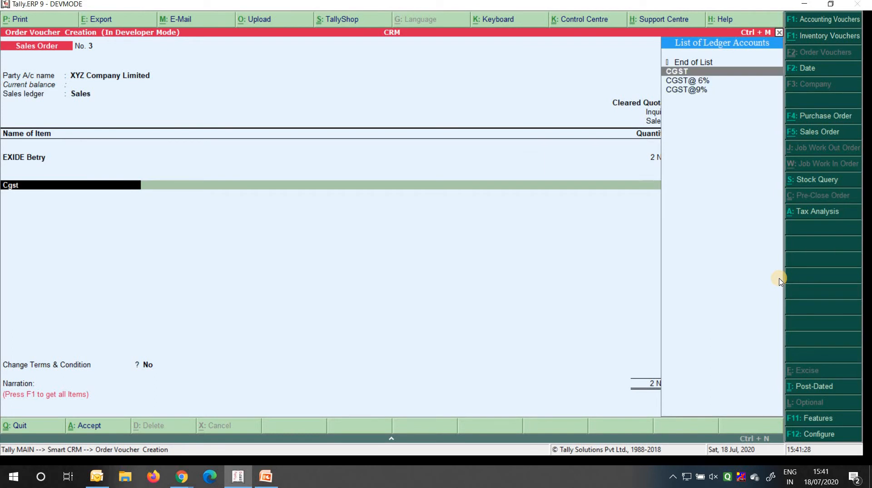
{"action": "key", "text": "Return"}
{"action": "key", "text": "Return"}
{"action": "type", "text": "Sgst"}
{"action": "key", "text": "Return"}
{"action": "key", "text": "Return"}
{"action": "key", "text": "Return"}
{"action": "key", "text": "Return"}
{"action": "key", "text": "Return"}
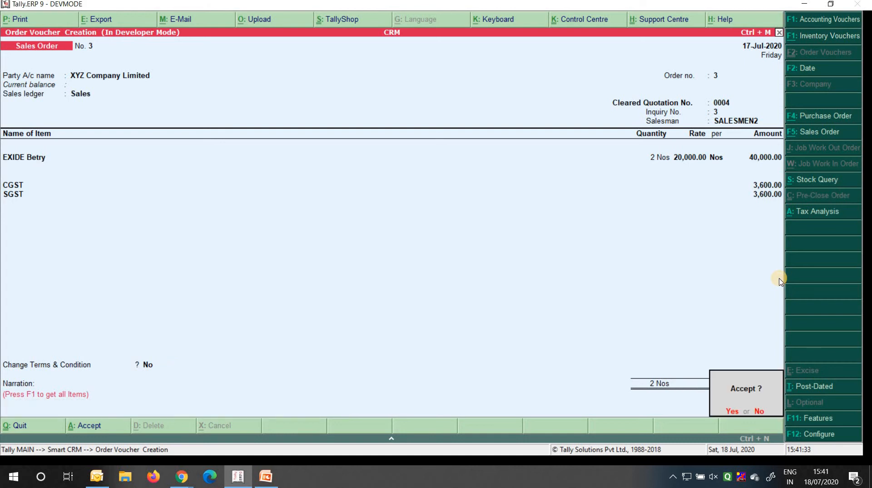
{"action": "key", "text": "Return"}
{"action": "key", "text": "Escape"}
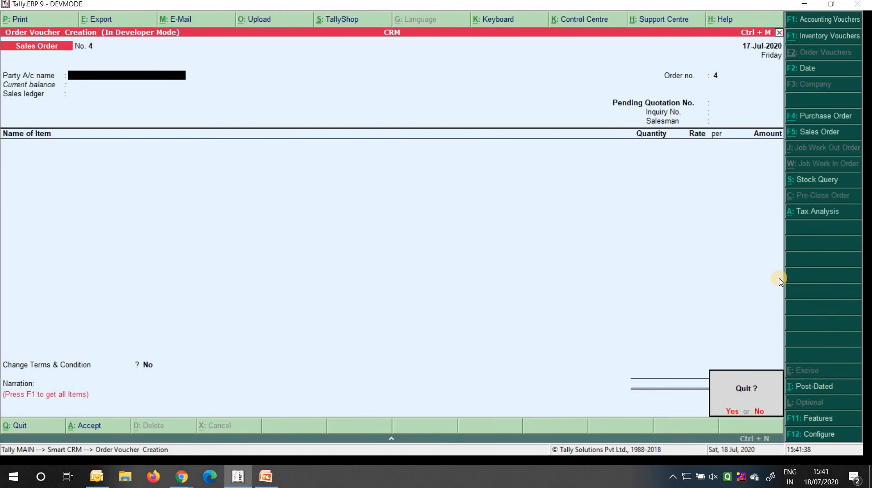
{"action": "key", "text": "Return"}
Open the Quotation Sent Report and check quotation 0004's Closed and SO Rcvd. status
{"action": "key", "text": "Down"}
{"action": "key", "text": "Down"}
{"action": "key", "text": "Return"}
{"action": "key", "text": "Up"}
{"action": "key", "text": "Up"}
{"action": "key", "text": "Up"}
{"action": "key", "text": "Up"}
{"action": "key", "text": "Up"}
{"action": "key", "text": "Up"}
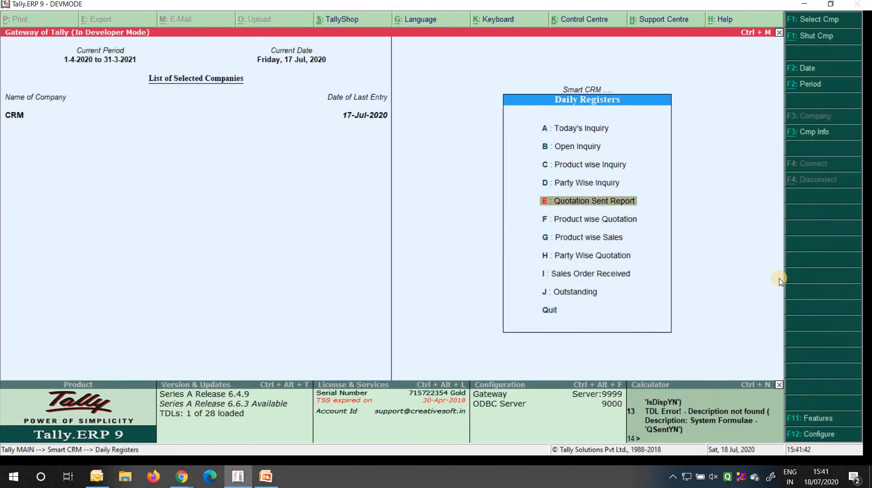
{"action": "key", "text": "Return"}
{"action": "key", "text": "Right"}
{"action": "key", "text": "Right"}
{"action": "key", "text": "End"}
{"action": "key", "text": "Down"}
{"action": "key", "text": "Left"}
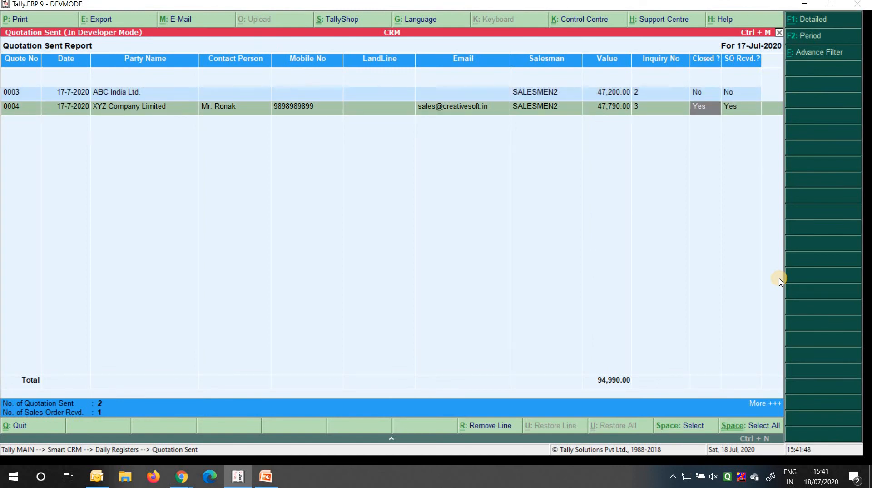
{"action": "key", "text": "Right"}
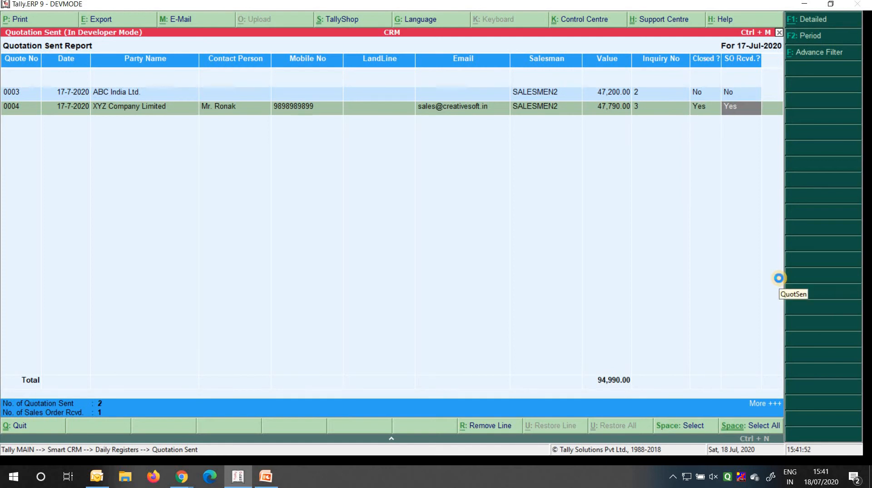
Alter quotation 0004 so Closed is No, save it, and return to Smart CRM
{"action": "key", "text": "Return"}
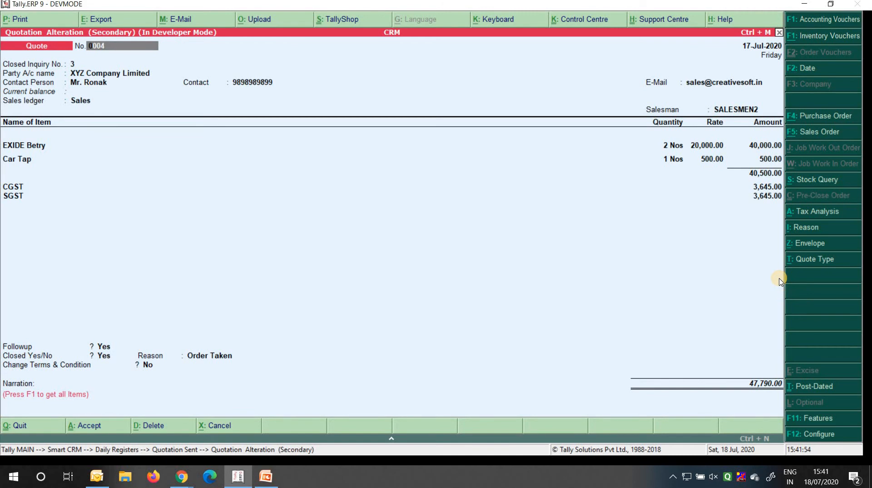
{"action": "key", "text": "Escape"}
{"action": "key", "text": "Escape"}
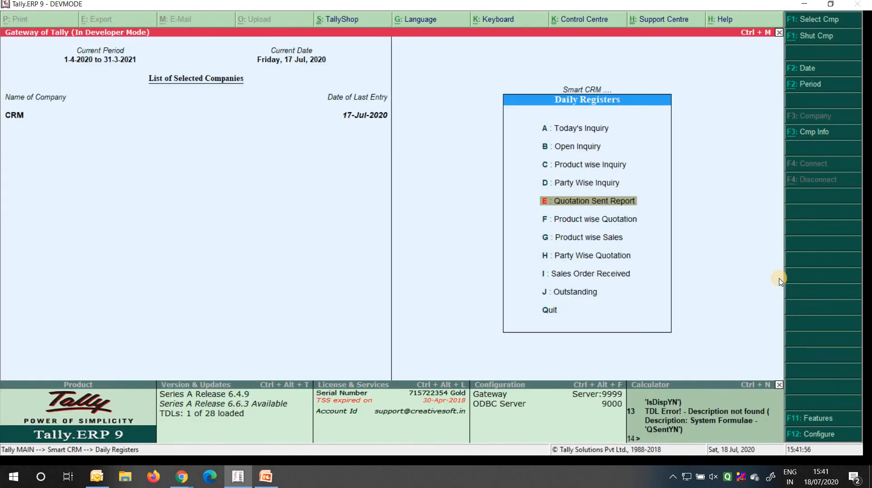
{"action": "key", "text": "Return"}
{"action": "key", "text": "Down"}
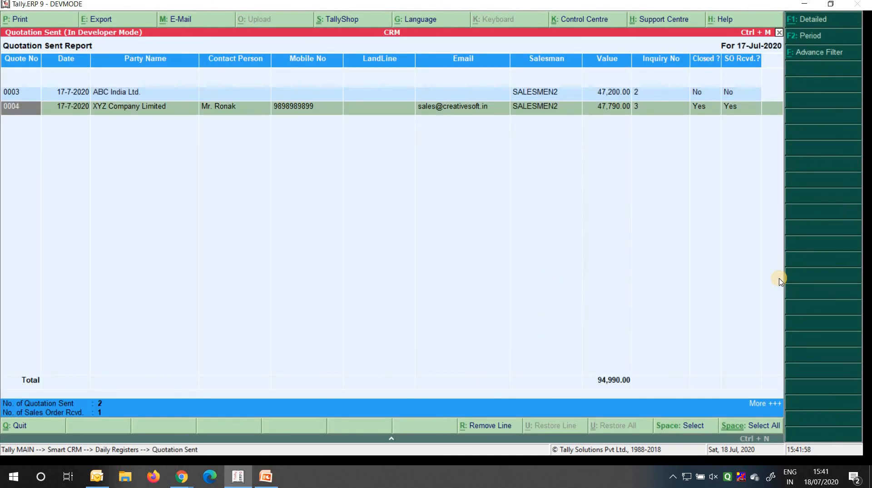
{"action": "key", "text": "Return"}
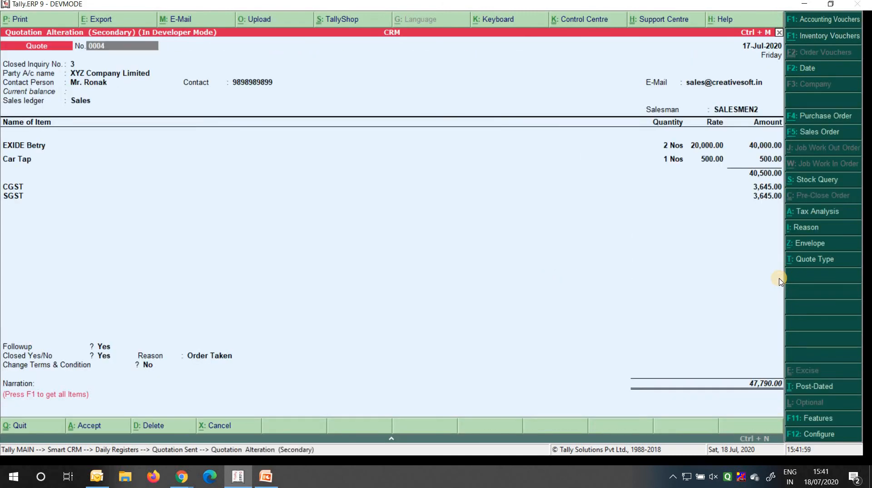
{"action": "left_click", "coordinate": [107, 358]}
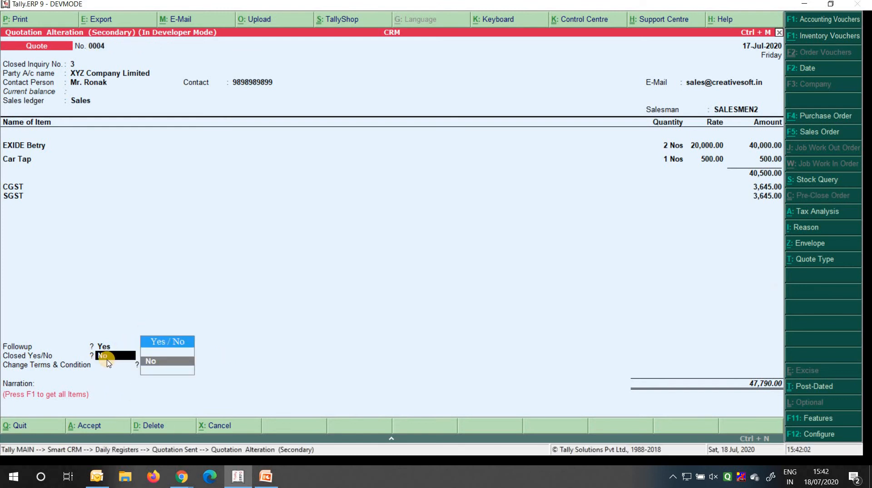
{"action": "key", "text": "Return"}
{"action": "key", "text": "ctrl+a"}
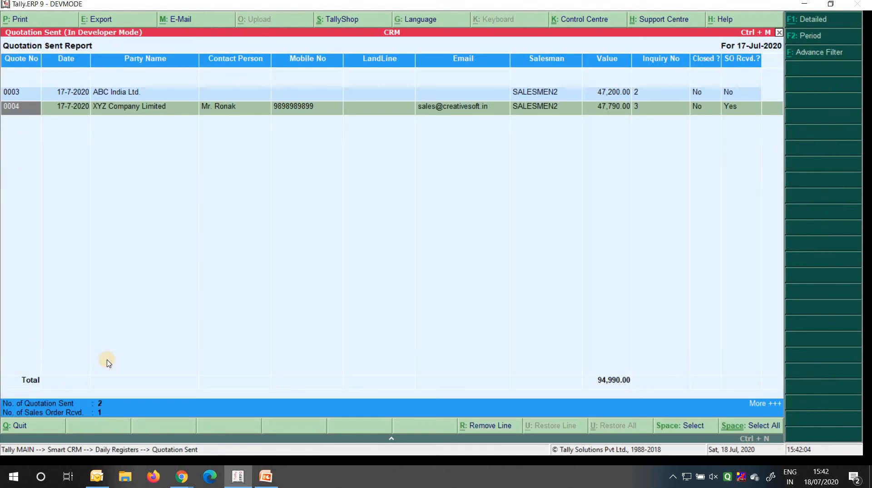
{"action": "key", "text": "Escape"}
{"action": "key", "text": "Escape"}
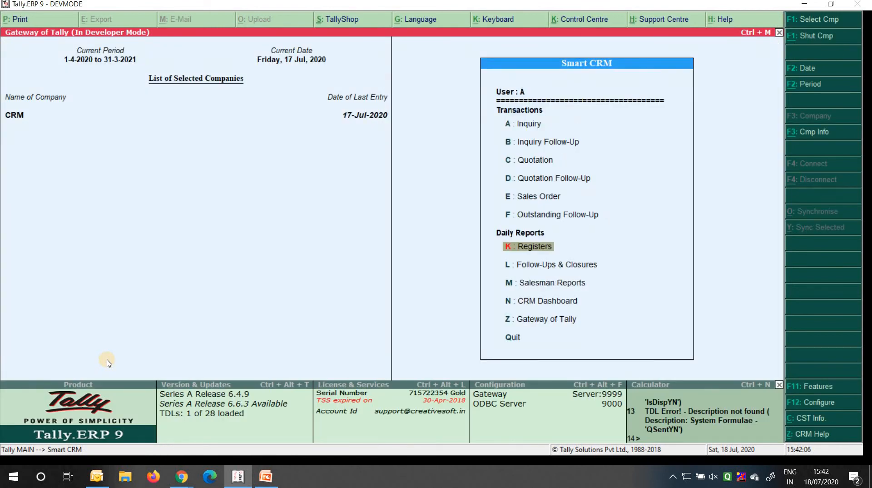
Delete XYZ Company Limited's sales order from the Sales Orders Book with Alt+D
{"action": "key", "text": "Return"}
{"action": "key", "text": "Up"}
{"action": "key", "text": "Up"}
{"action": "key", "text": "Up"}
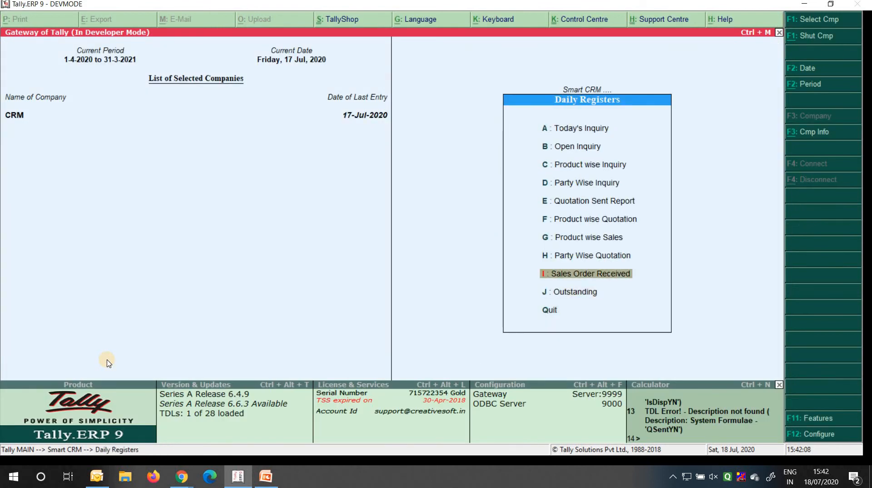
{"action": "key", "text": "Return"}
{"action": "key", "text": "Return"}
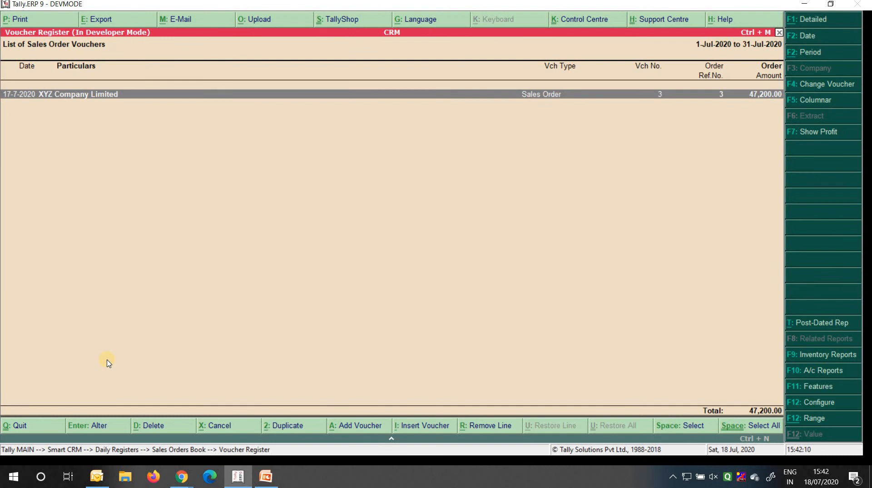
{"action": "key", "text": "Return"}
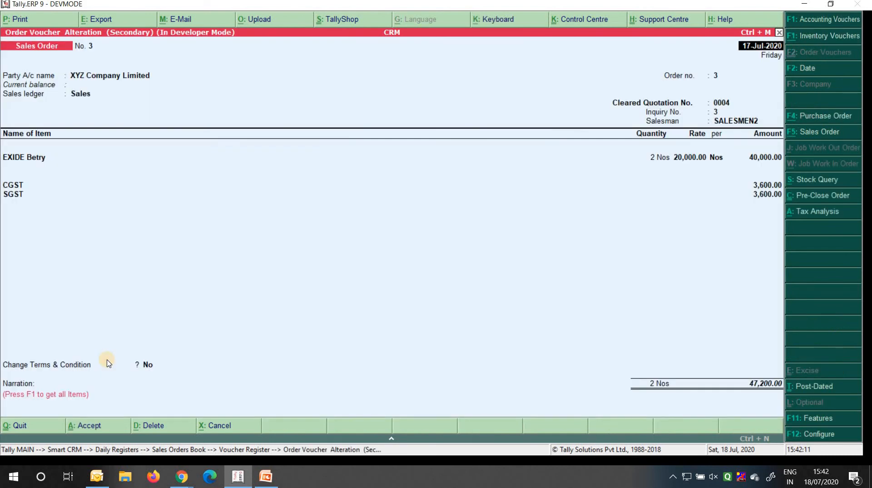
{"action": "key", "text": "alt+d"}
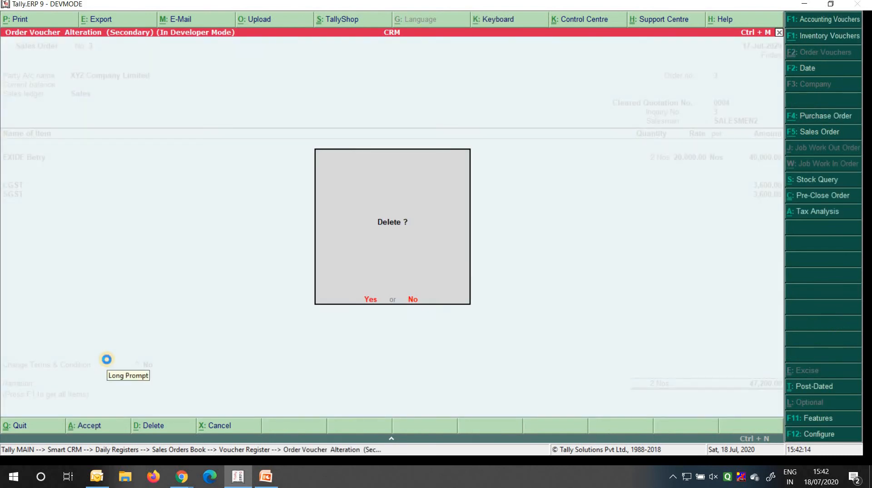
{"action": "key", "text": "Return"}
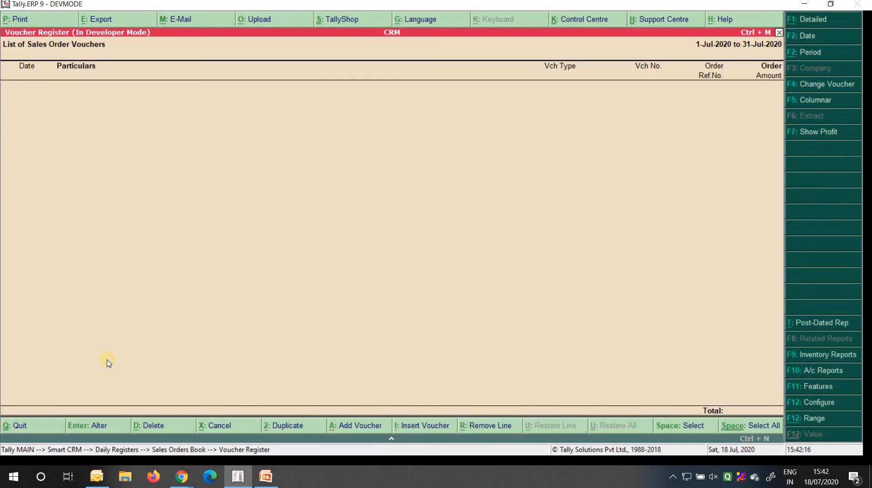
{"action": "key", "text": "Escape"}
{"action": "key", "text": "Escape"}
{"action": "key", "text": "Escape"}
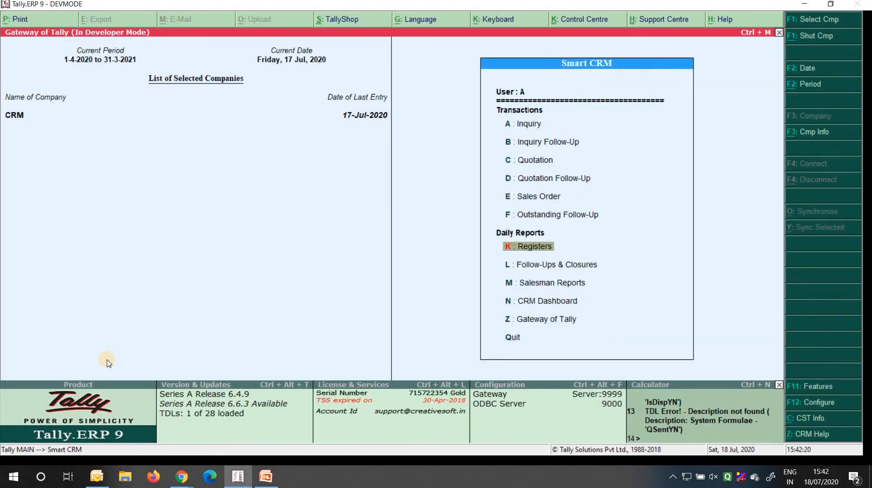
{"action": "key", "text": "Up"}
{"action": "key", "text": "Up"}
Start a sales order for XYZ Company Limited on the Sales ledger, linked to quotation 0004
{"action": "key", "text": "Return"}
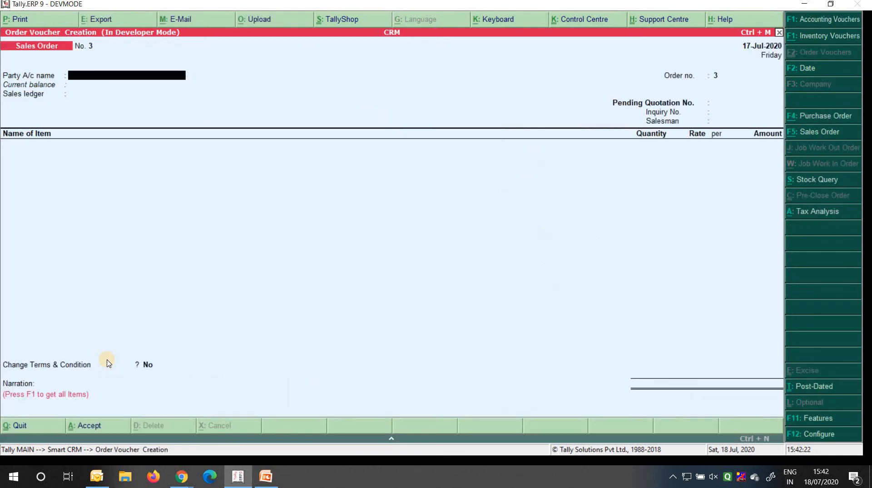
{"action": "type", "text": "Xy"}
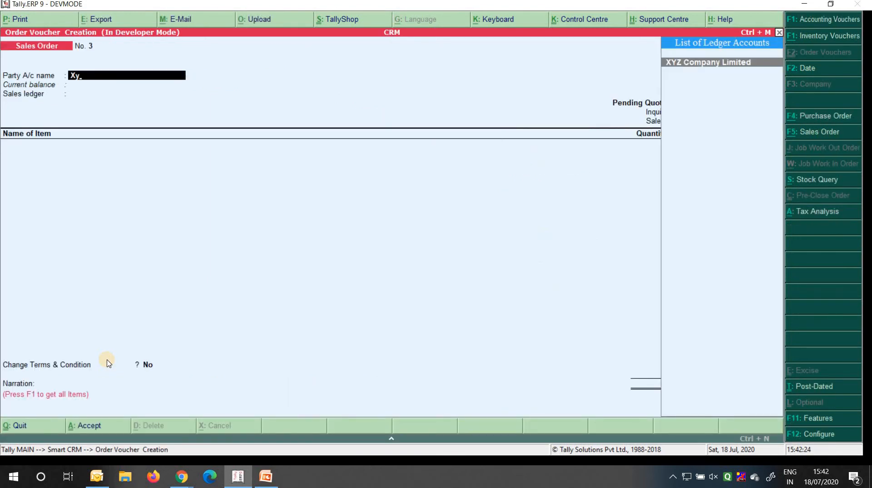
{"action": "key", "text": "Return"}
{"action": "key", "text": "ctrl+a"}
{"action": "key", "text": "Return"}
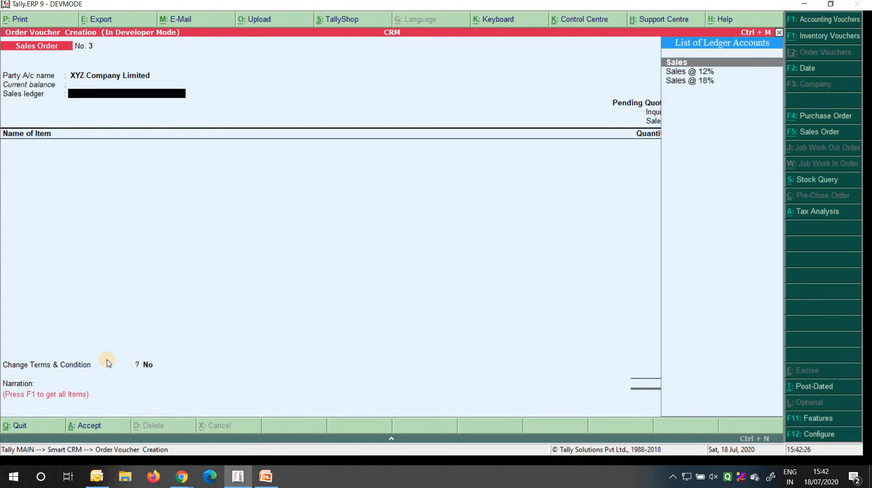
{"action": "key", "text": "Return"}
{"action": "key", "text": "Down"}
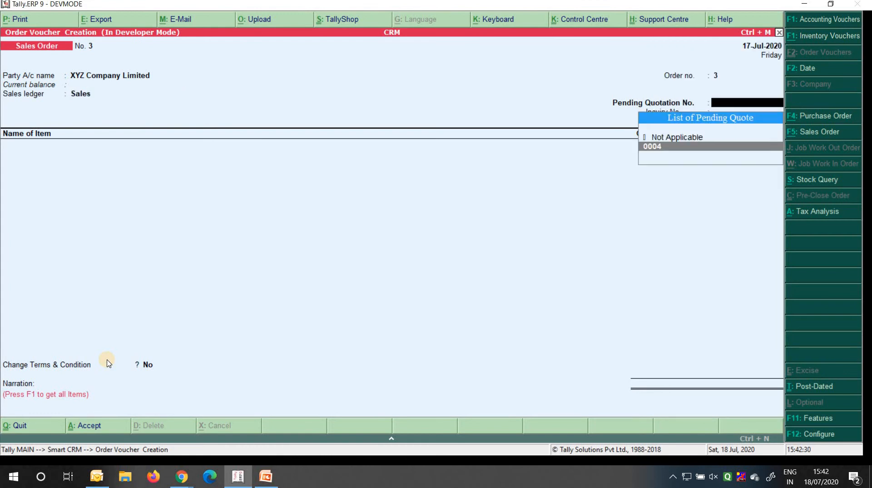
{"action": "key", "text": "Return"}
{"action": "key", "text": "Return"}
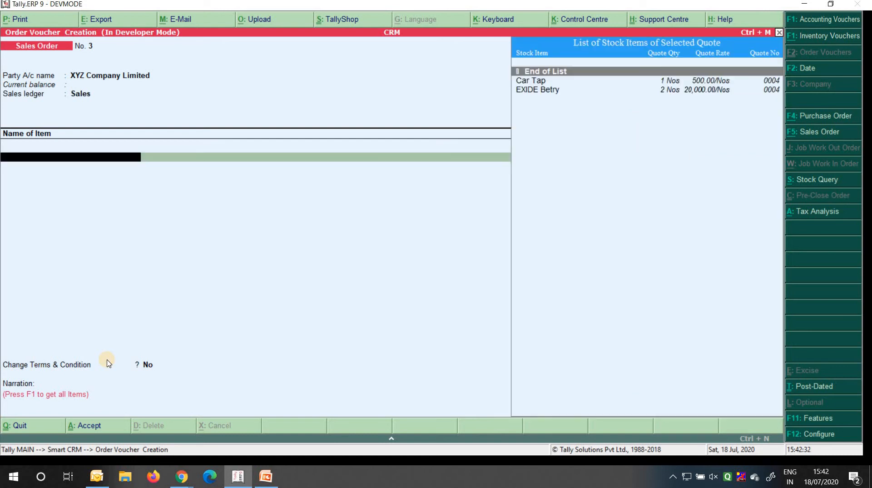
Add 2 EXIDE Betry from quotation 0004 at its quoted rate
{"action": "key", "text": "Down"}
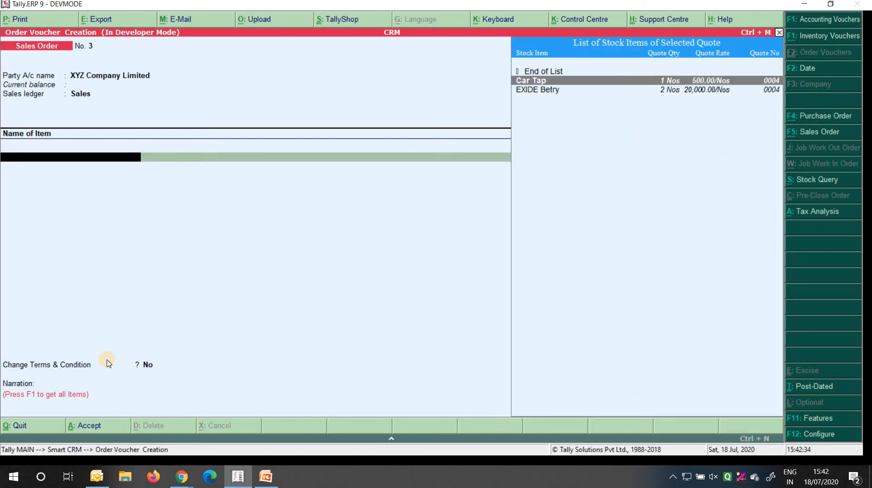
{"action": "key", "text": "Down"}
{"action": "key", "text": "Return"}
{"action": "key", "text": "Return"}
{"action": "key", "text": "Return"}
{"action": "type", "text": "2"}
{"action": "key", "text": "Return"}
{"action": "key", "text": "Return"}
{"action": "key", "text": "Return"}
{"action": "key", "text": "Return"}
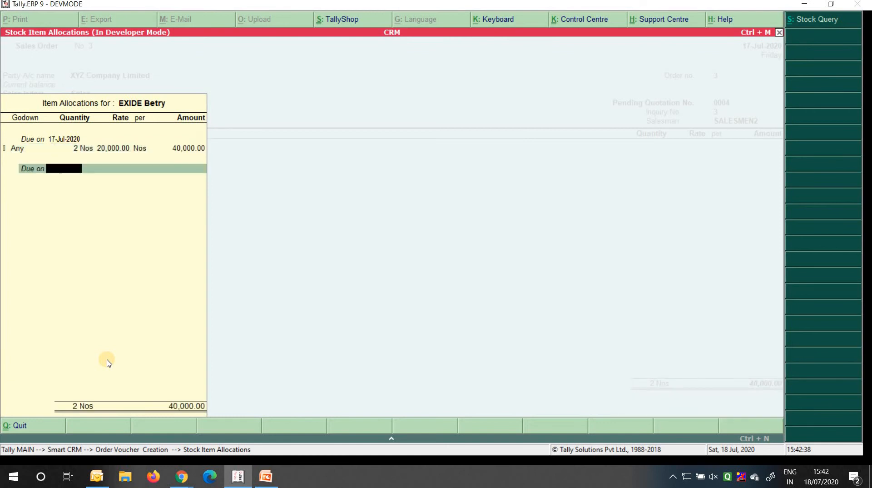
{"action": "key", "text": "Return"}
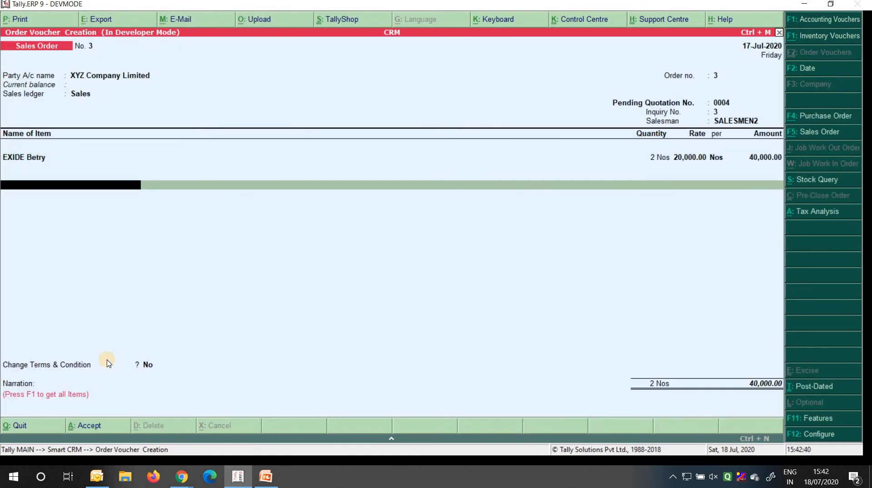
Add CGST and SGST of 3,600.00 each and save sales order No. 3
{"action": "type", "text": "cgst"}
{"action": "key", "text": "Return"}
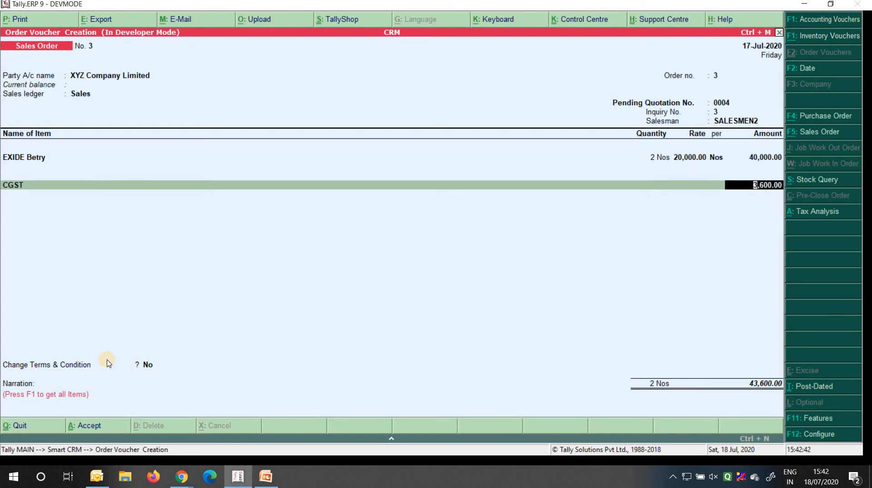
{"action": "key", "text": "Return"}
{"action": "type", "text": "sgst"}
{"action": "key", "text": "Return"}
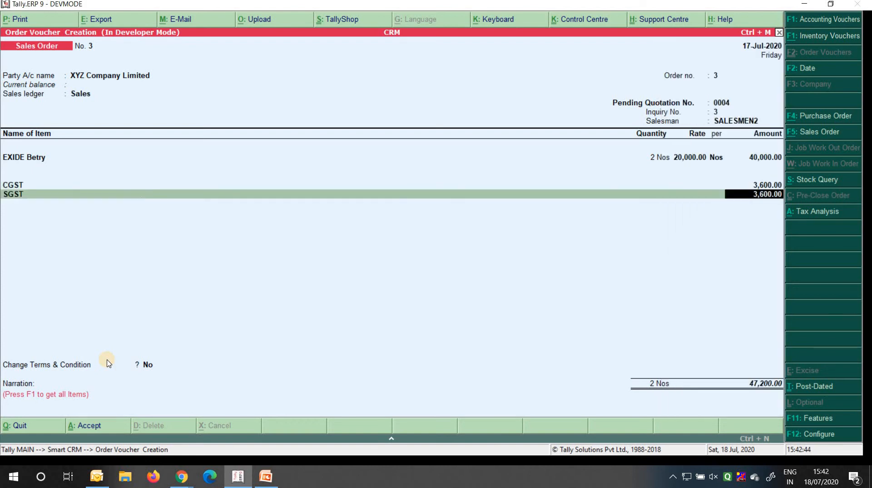
{"action": "key", "text": "Return"}
{"action": "key", "text": "Return"}
{"action": "key", "text": "Return"}
{"action": "key", "text": "Return"}
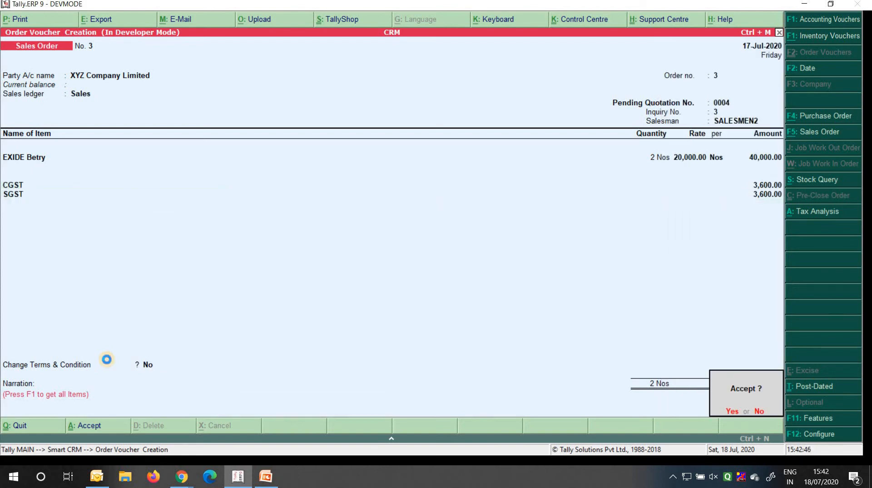
{"action": "key", "text": "Return"}
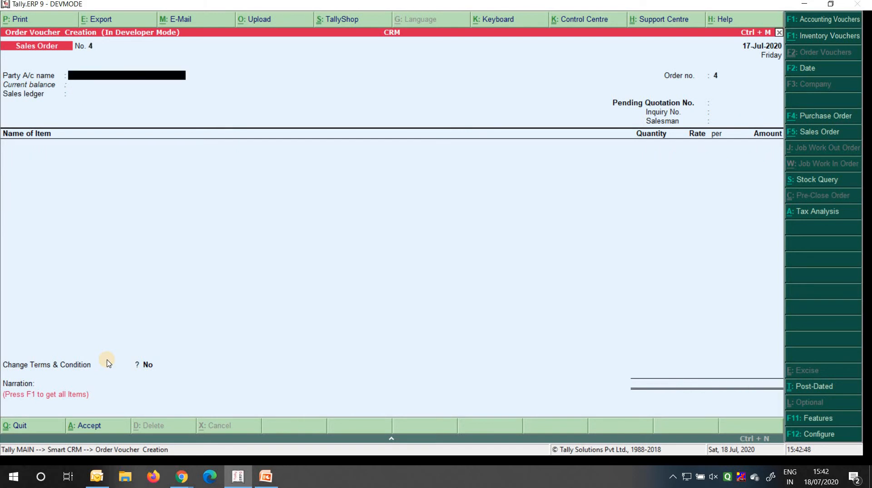
{"action": "key", "text": "Escape"}
{"action": "key", "text": "Return"}
{"action": "key", "text": "Escape"}
{"action": "key", "text": "Escape"}
{"action": "key", "text": "k"}
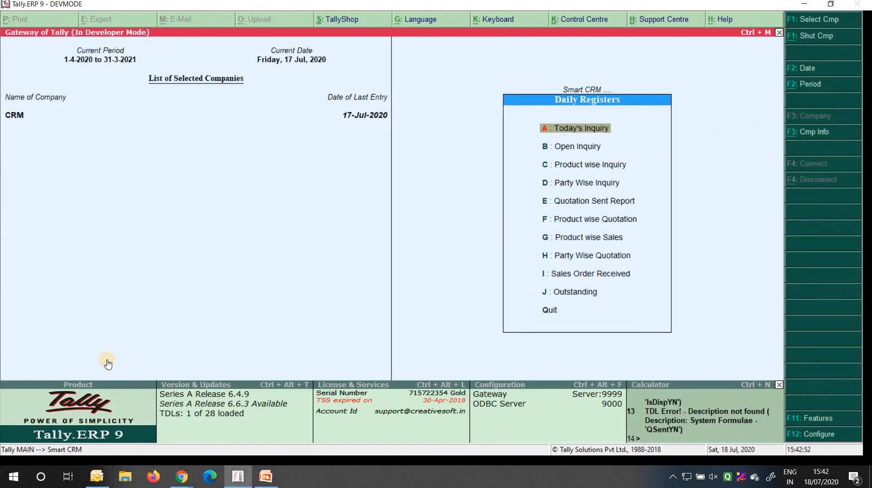
{"action": "key", "text": "Down"}
{"action": "key", "text": "Down"}
{"action": "key", "text": "Down"}
{"action": "key", "text": "Down"}
{"action": "key", "text": "Return"}
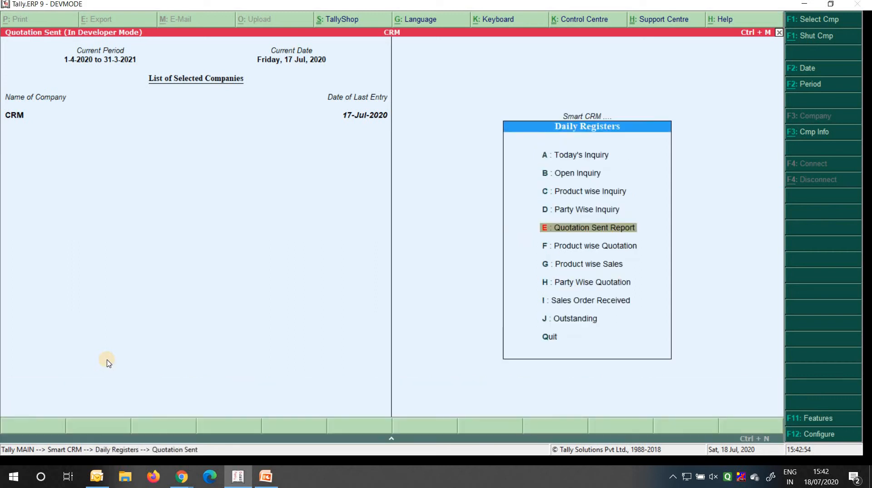
{"action": "key", "text": "Right"}
{"action": "key", "text": "Right"}
{"action": "key", "text": "Right"}
{"action": "key", "text": "Right"}
{"action": "key", "text": "Right"}
{"action": "key", "text": "Right"}
{"action": "key", "text": "Right"}
{"action": "key", "text": "Right"}
{"action": "key", "text": "Right"}
{"action": "key", "text": "Down"}
{"action": "key", "text": "Left"}
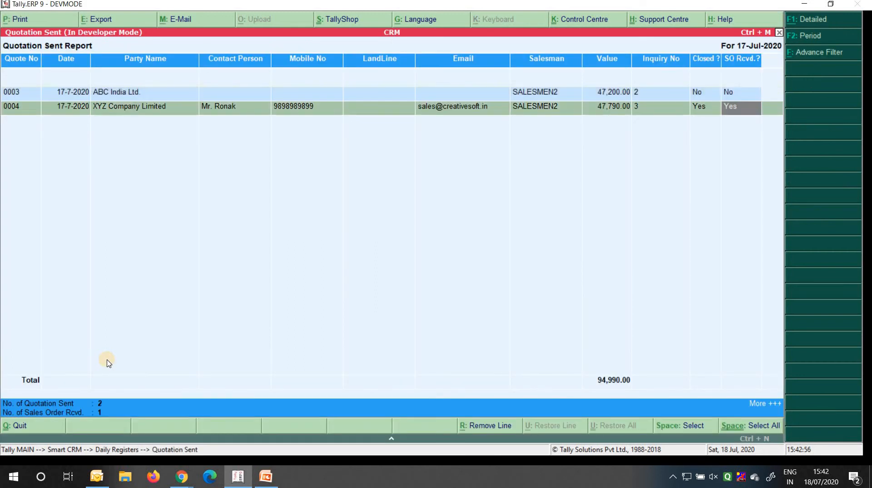
{"action": "key", "text": "Right"}
{"action": "key", "text": "Left"}
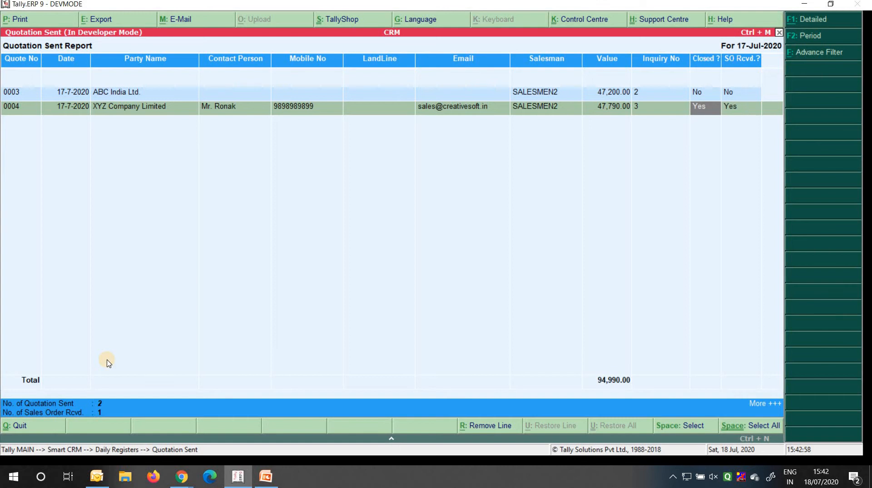
{"action": "key", "text": "Right"}
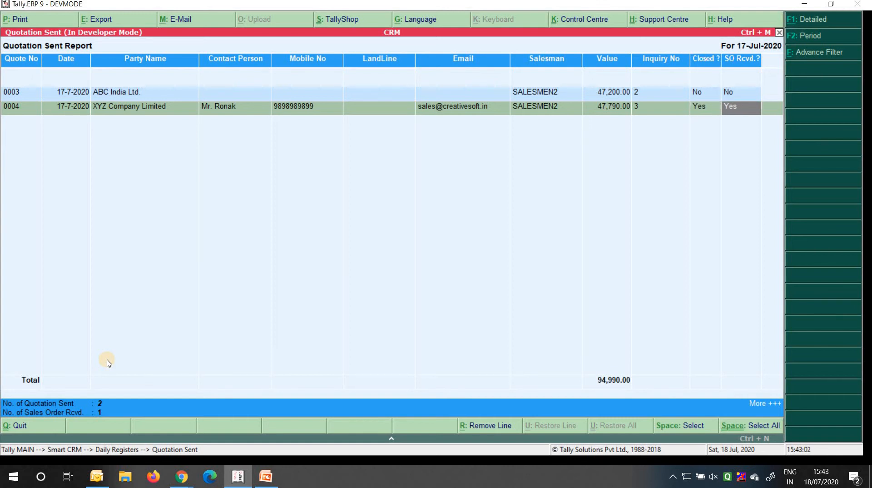
{"action": "key", "text": "Left"}
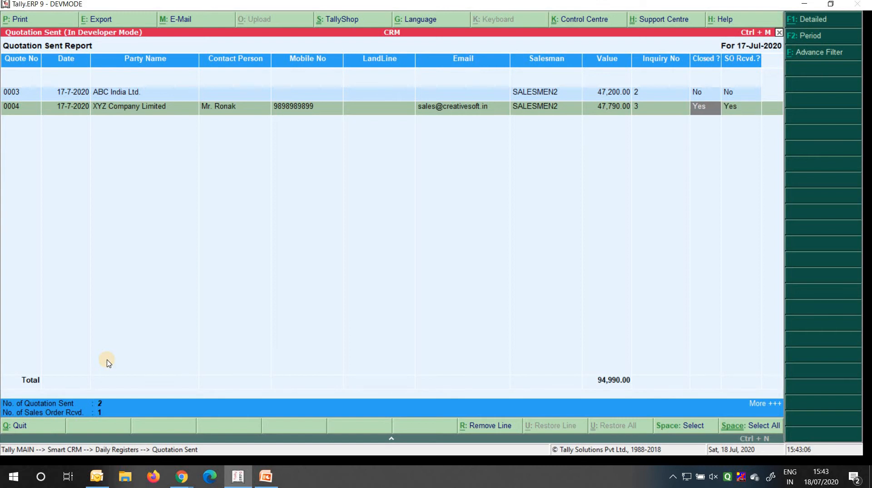
{"action": "key", "text": "Right"}
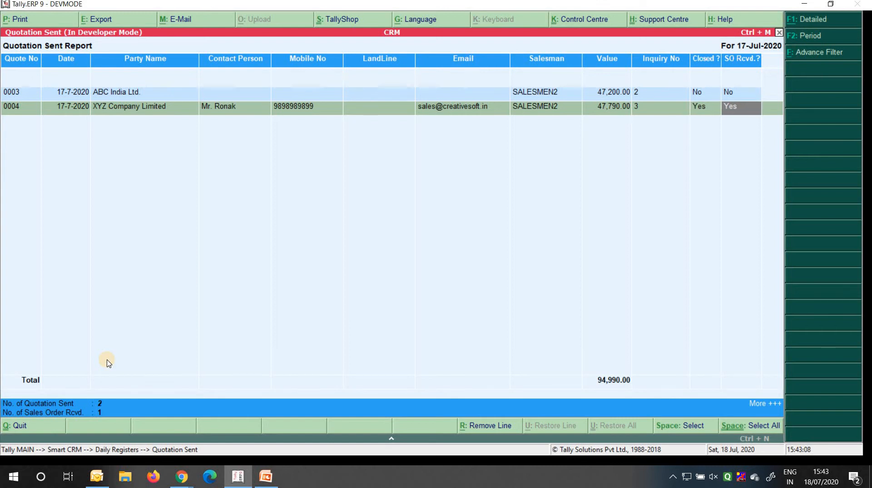
{"action": "key", "text": "Escape"}
{"action": "key", "text": "Escape"}
{"action": "key", "text": "Escape"}
{"action": "key", "text": "Escape"}
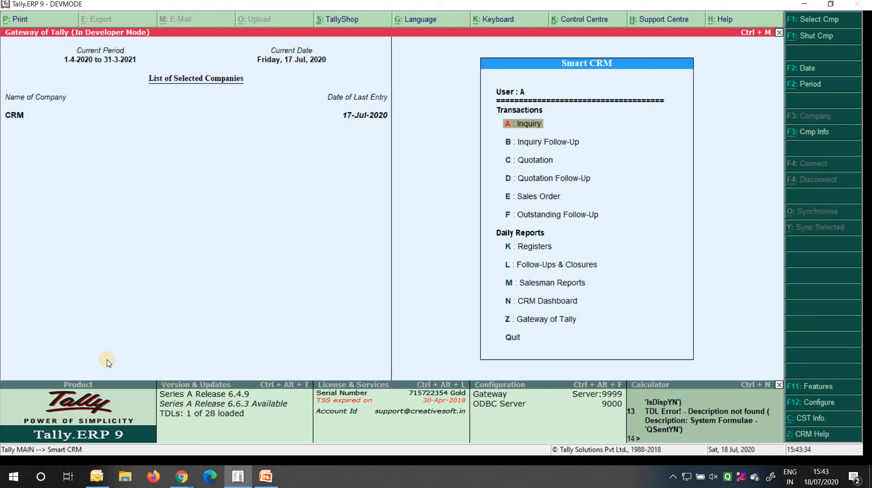
Start a Sales voucher for XYZ Company Limited linked to order 3
{"action": "key", "text": "Up"}
{"action": "key", "text": "Up"}
{"action": "key", "text": "Return"}
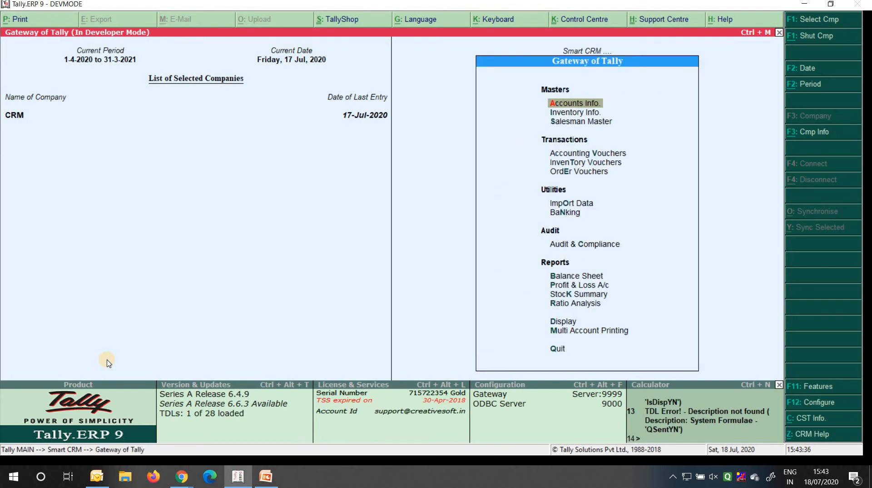
{"action": "key", "text": "Down"}
{"action": "key", "text": "Down"}
{"action": "key", "text": "Down"}
{"action": "key", "text": "Return"}
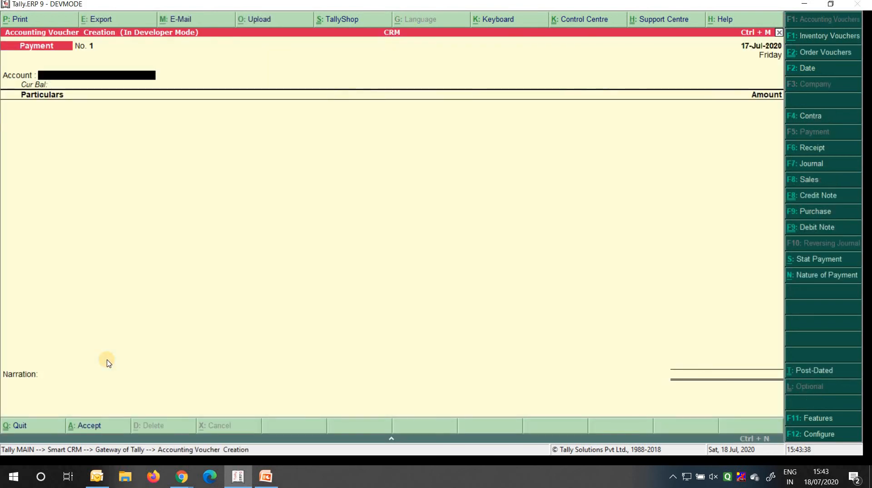
{"action": "key", "text": "F8"}
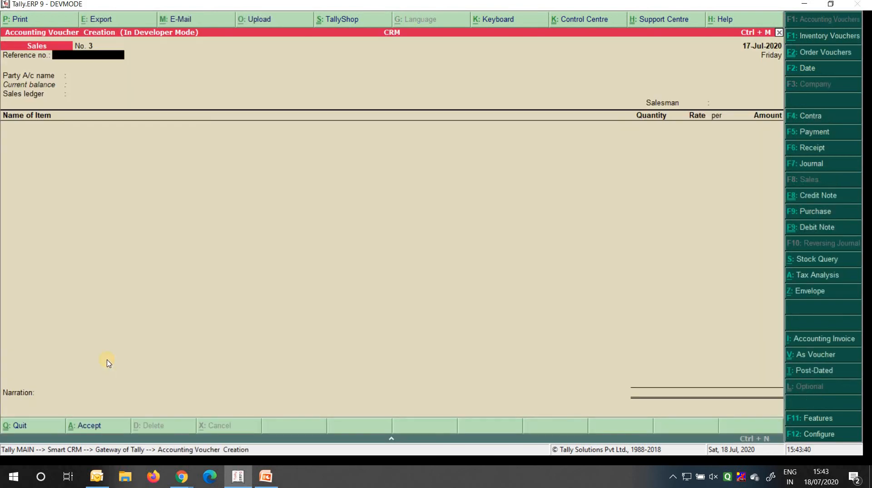
{"action": "key", "text": "Return"}
{"action": "key", "text": "Down"}
{"action": "key", "text": "Down"}
{"action": "key", "text": "Down"}
{"action": "key", "text": "Down"}
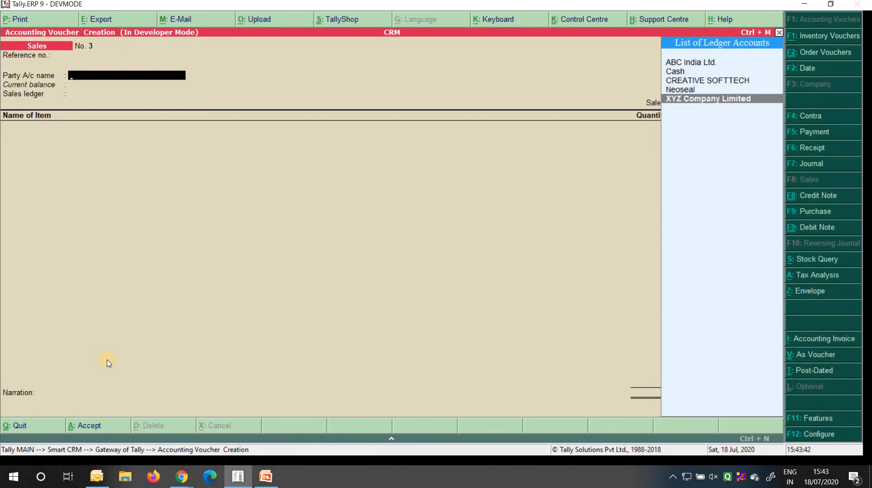
{"action": "key", "text": "Return"}
{"action": "key", "text": "Return"}
{"action": "key", "text": "Return"}
{"action": "key", "text": "Return"}
{"action": "key", "text": "Return"}
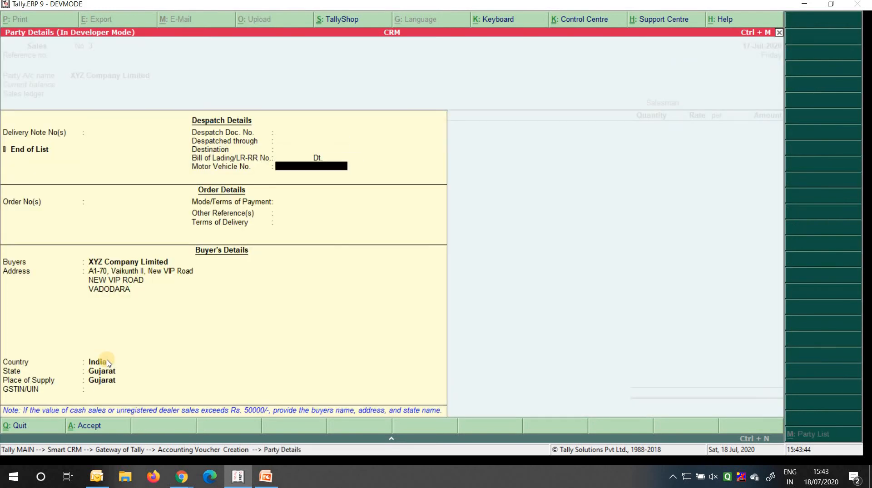
{"action": "key", "text": "Return"}
{"action": "key", "text": "Down"}
{"action": "key", "text": "Down"}
{"action": "key", "text": "Down"}
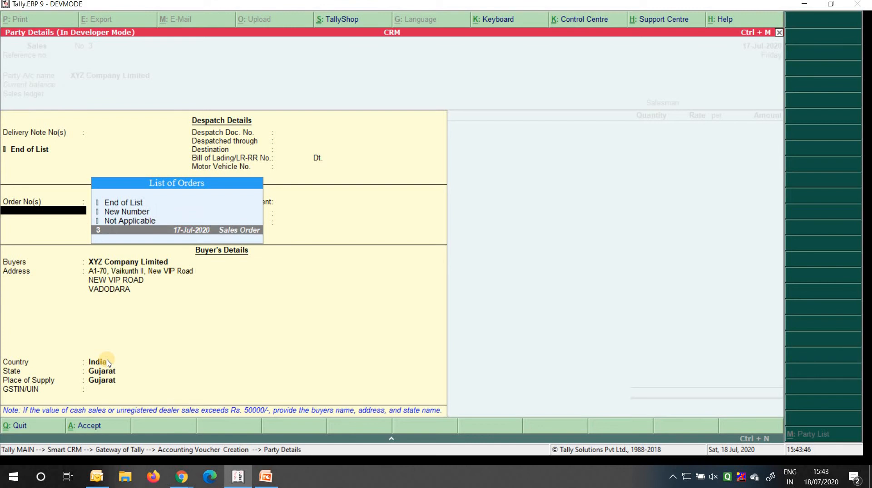
{"action": "key", "text": "Return"}
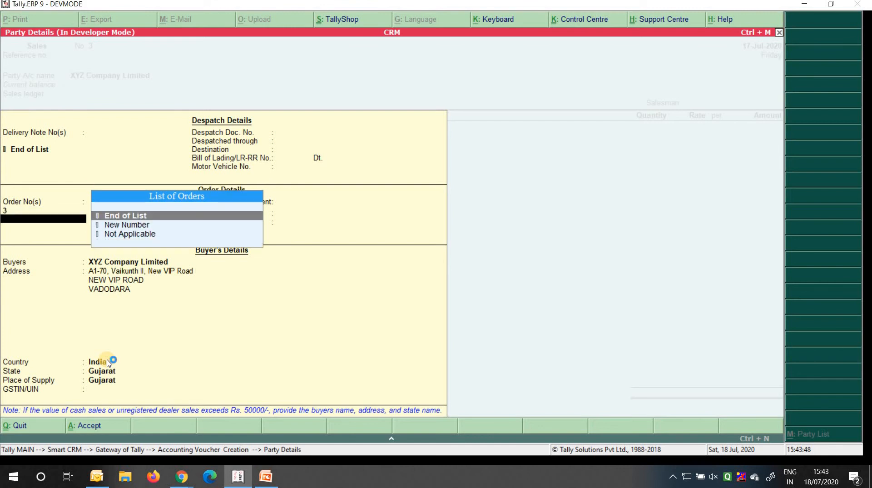
{"action": "key", "text": "Return"}
Accept party details, Sales ledger, SALESMEN2, EXIDE Betry allocation and bill-wise details
{"action": "key", "text": "ctrl+a"}
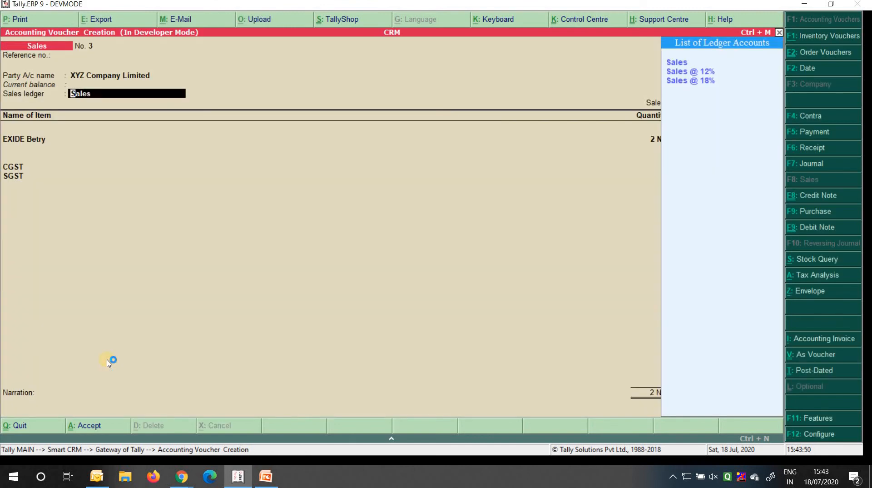
{"action": "key", "text": "Return"}
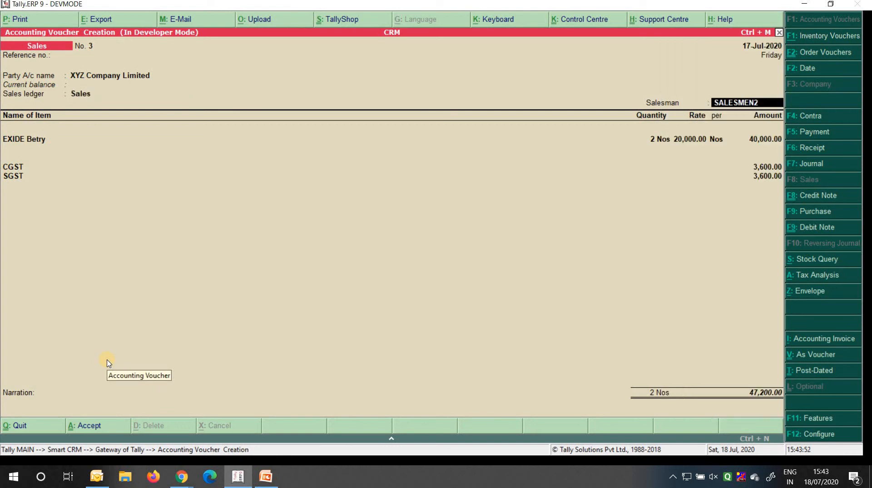
{"action": "key", "text": "Return"}
{"action": "key", "text": "Return"}
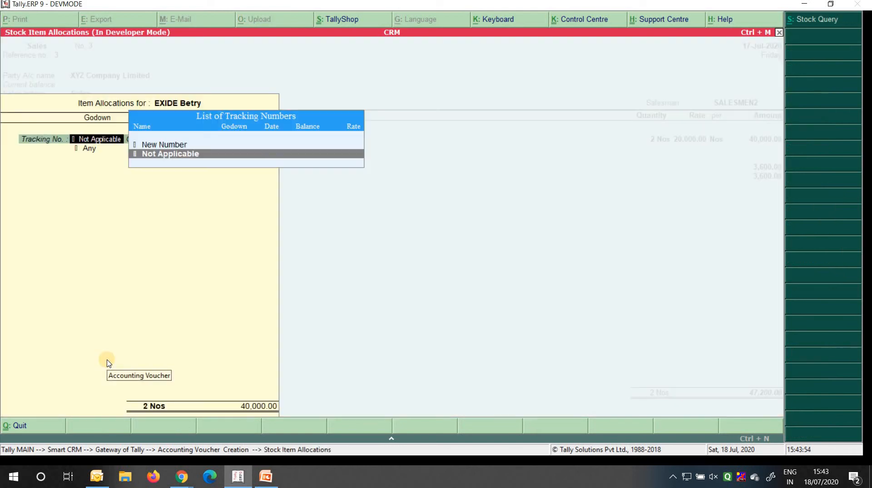
{"action": "key", "text": "Return"}
{"action": "key", "text": "Return"}
{"action": "key", "text": "Return"}
{"action": "key", "text": "Return"}
{"action": "key", "text": "Return"}
{"action": "key", "text": "Return"}
{"action": "key", "text": "Return"}
{"action": "key", "text": "Return"}
{"action": "key", "text": "Return"}
{"action": "key", "text": "Return"}
{"action": "key", "text": "Return"}
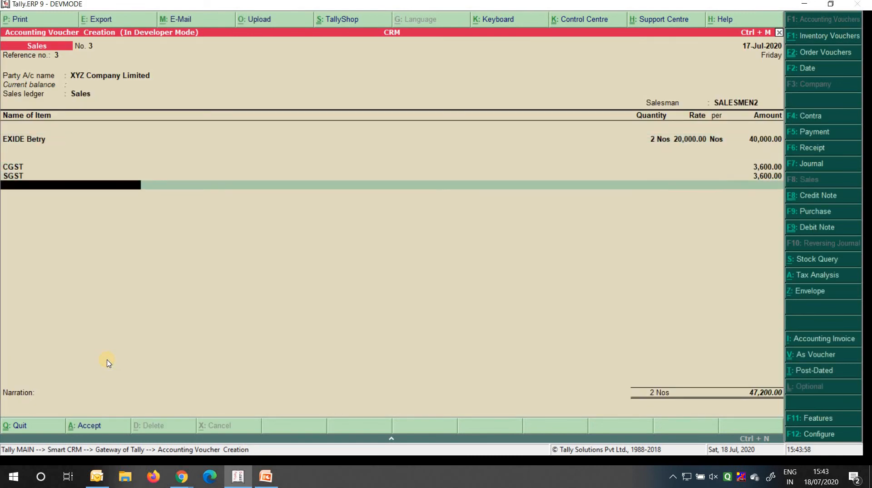
{"action": "key", "text": "Return"}
{"action": "key", "text": "Return"}
{"action": "key", "text": "Return"}
{"action": "key", "text": "Return"}
{"action": "key", "text": "Return"}
{"action": "key", "text": "Return"}
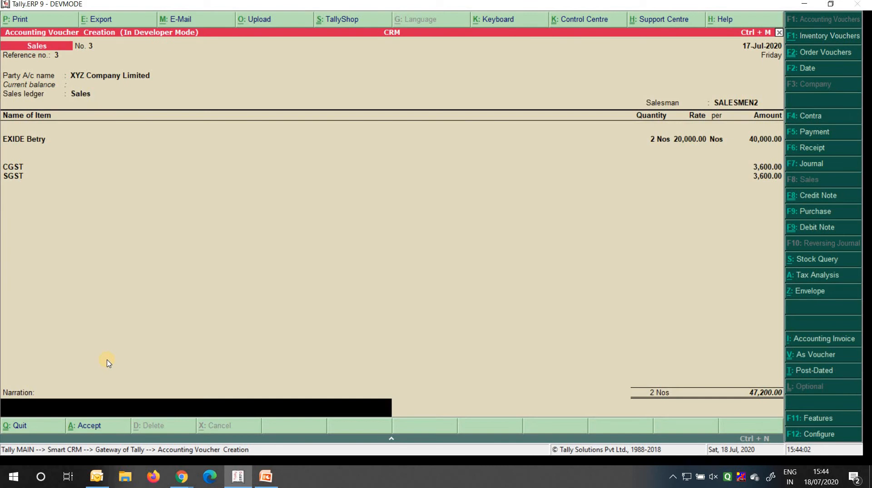
{"action": "key", "text": "Return"}
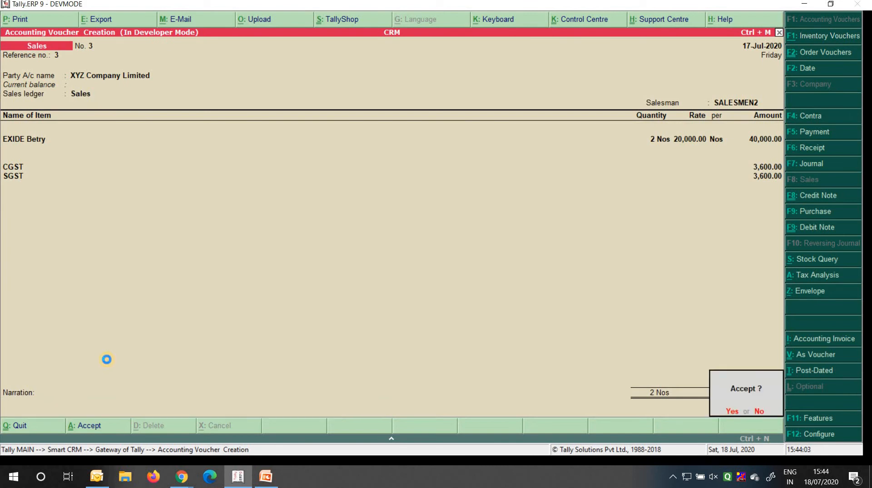
Save the sales voucher, quit voucher entry, and return to the Smart CRM menu
{"action": "key", "text": "Return"}
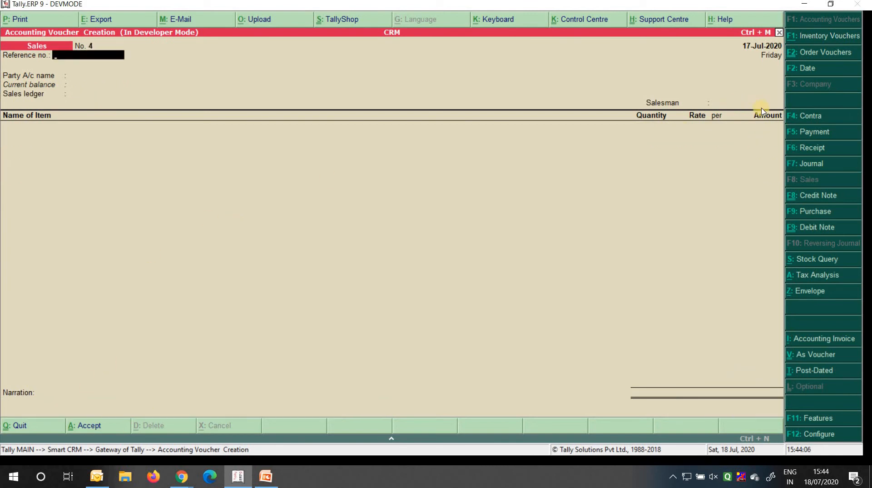
{"action": "key", "text": "Escape"}
{"action": "key", "text": "Return"}
{"action": "key", "text": "Escape"}
{"action": "key", "text": "Return"}
Open Salesman Reports > Salesman Sales to bring up the salesman choice
{"action": "key", "text": "Escape"}
{"action": "key", "text": "Down"}
{"action": "key", "text": "Down"}
{"action": "key", "text": "Down"}
{"action": "key", "text": "Down"}
{"action": "key", "text": "Down"}
{"action": "key", "text": "Down"}
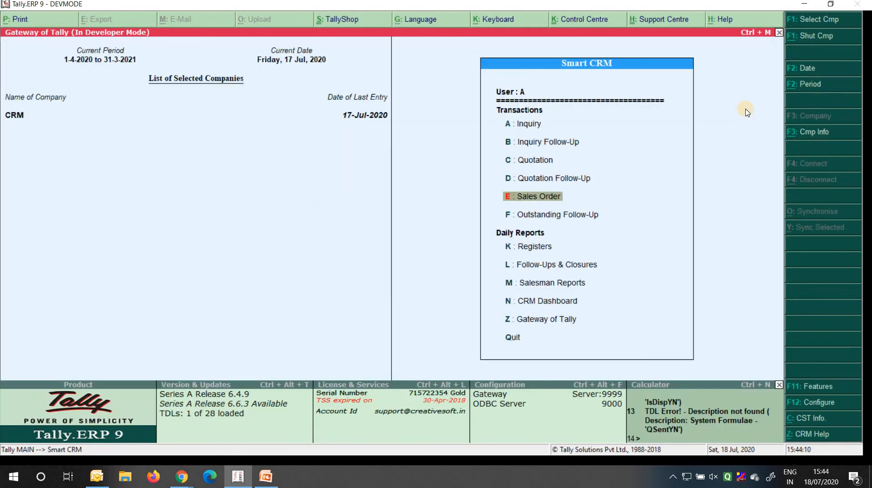
{"action": "key", "text": "Down"}
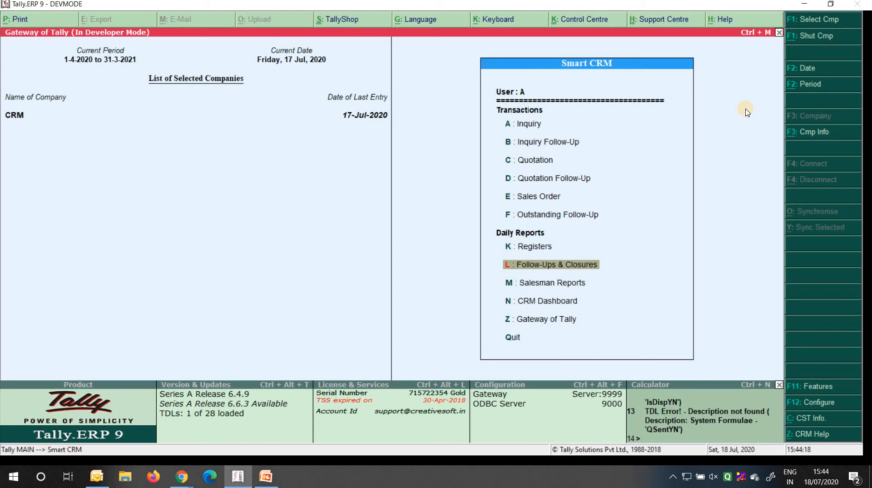
{"action": "key", "text": "Down"}
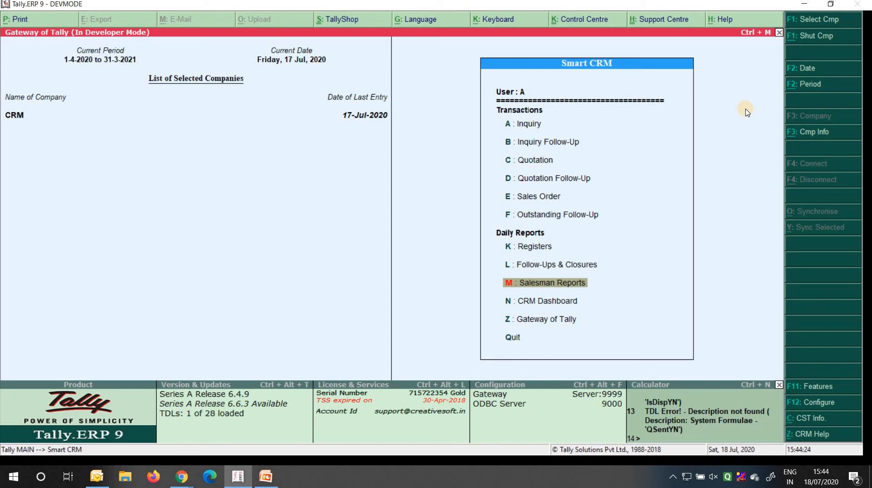
{"action": "key", "text": "Return"}
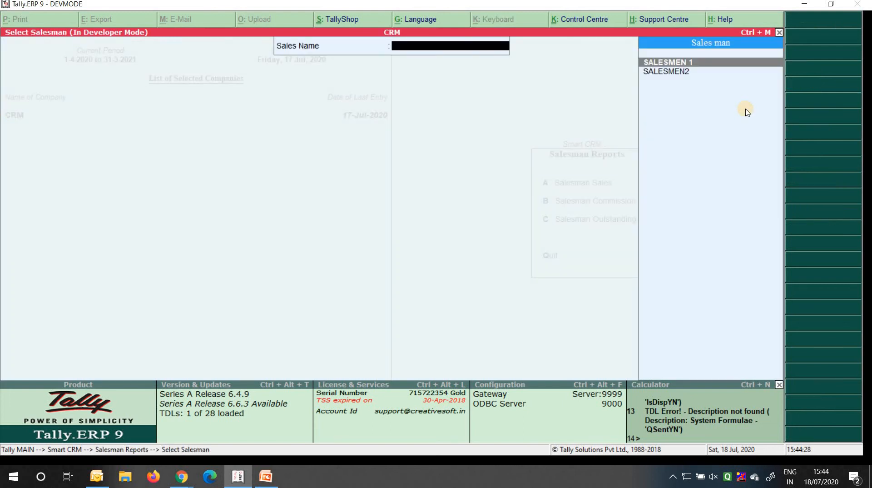
Show SALESMEN2's salesman-wise sales for 1-4-2020 to 17-7-2020
{"action": "key", "text": "Down"}
{"action": "key", "text": "Return"}
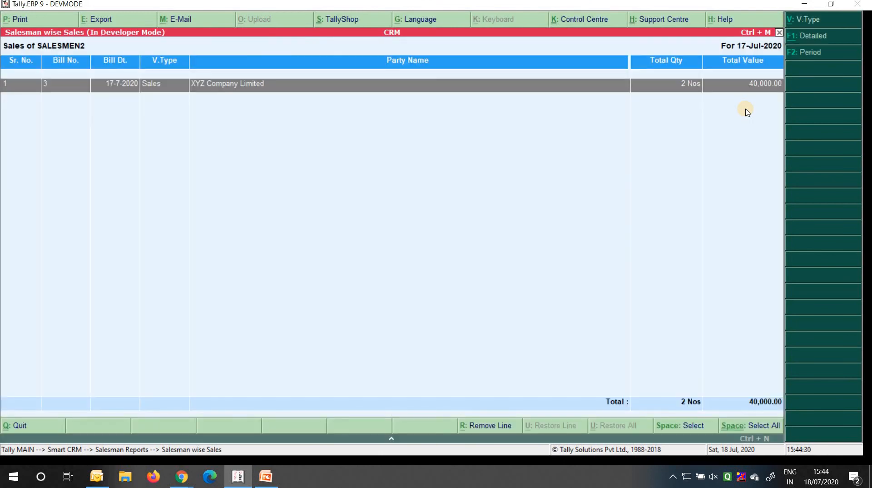
{"action": "key", "text": "F2"}
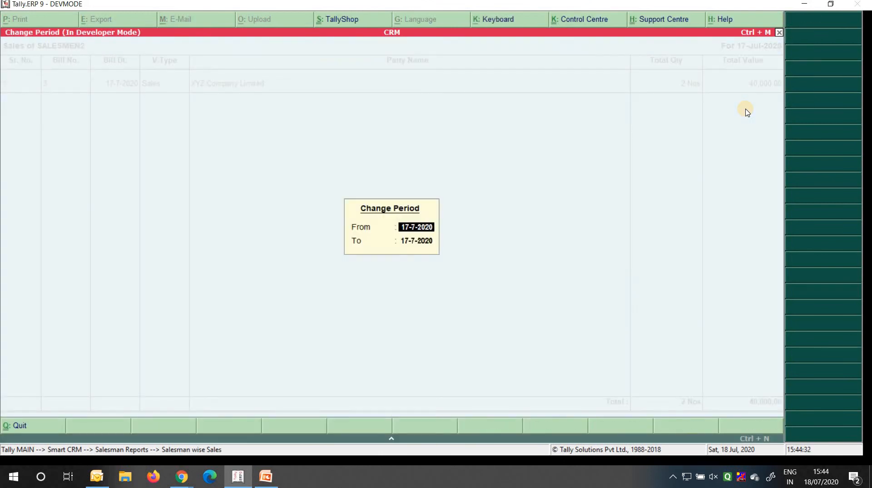
{"action": "type", "text": "1-4"}
{"action": "key", "text": "Return"}
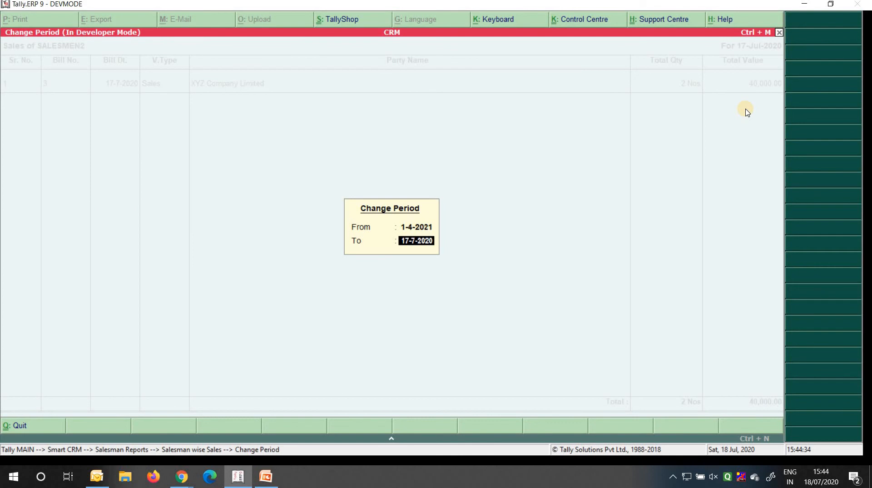
{"action": "key", "text": "BackSpace"}
{"action": "key", "text": "BackSpace"}
{"action": "type", "text": "1-4-2020"}
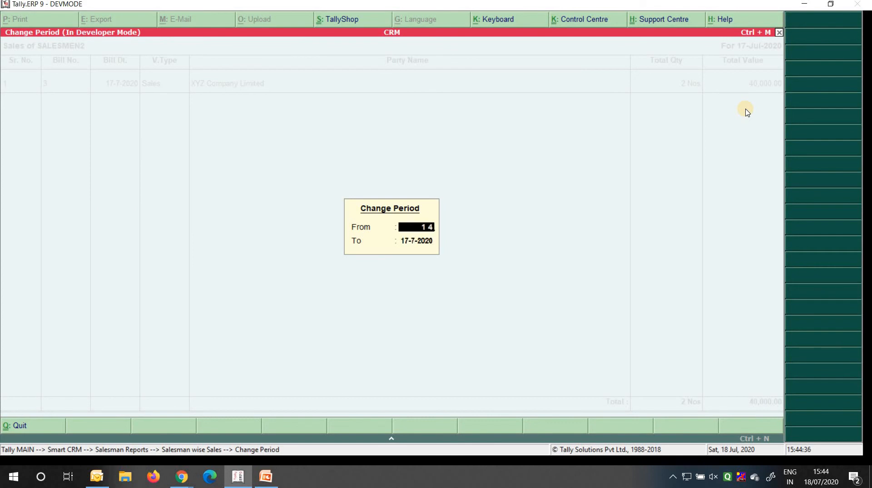
{"action": "key", "text": "Return"}
{"action": "key", "text": "Return"}
Browse SALESMEN2's sales bills down to the XYZ Company Limited bill, then close the report
{"action": "key", "text": "Down"}
{"action": "key", "text": "Up"}
{"action": "key", "text": "Down"}
{"action": "key", "text": "Up"}
{"action": "key", "text": "Down"}
{"action": "key", "text": "Up"}
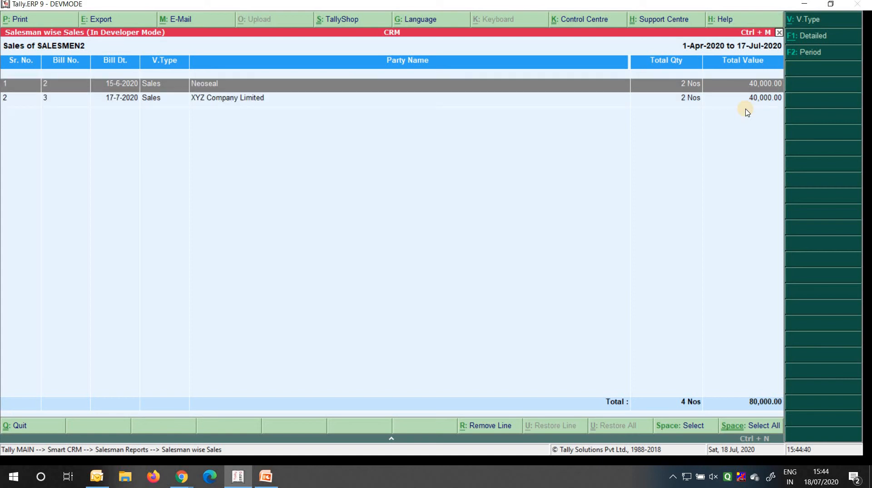
{"action": "key", "text": "Down"}
{"action": "key", "text": "Escape"}
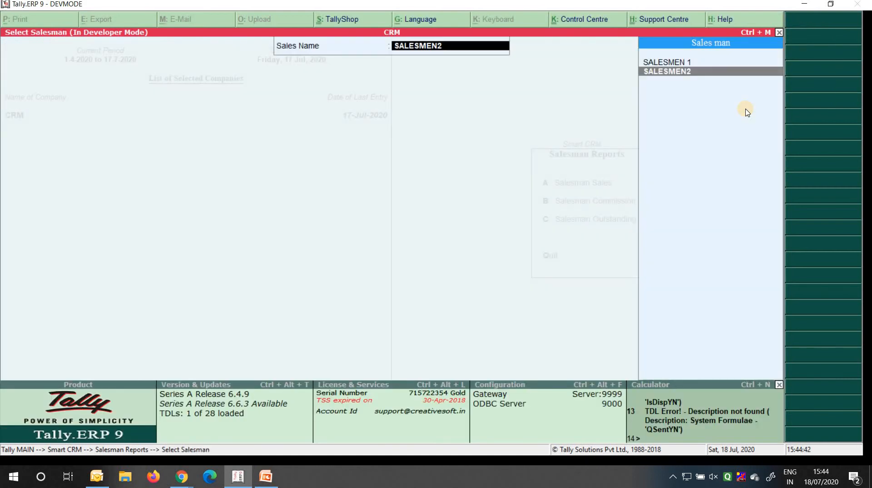
Show SALESMEN 1's salesman-wise sales for a new period, then return to Salesman Reports
{"action": "key", "text": "Up"}
{"action": "key", "text": "Return"}
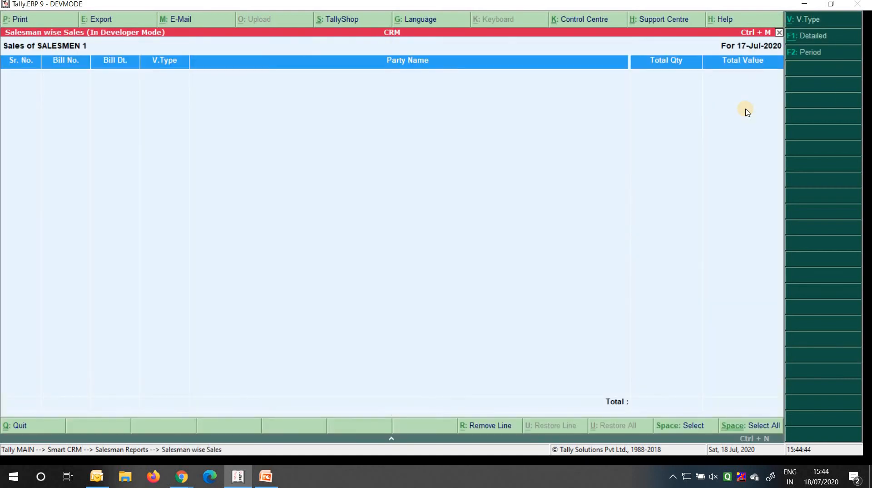
{"action": "key", "text": "F2"}
{"action": "type", "text": "14.20"}
{"action": "key", "text": "Return"}
{"action": "key", "text": "Return"}
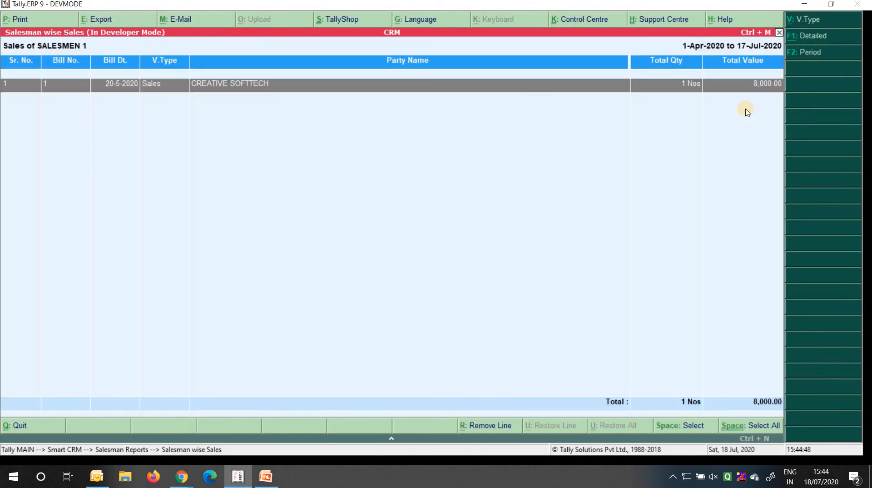
{"action": "key", "text": "Escape"}
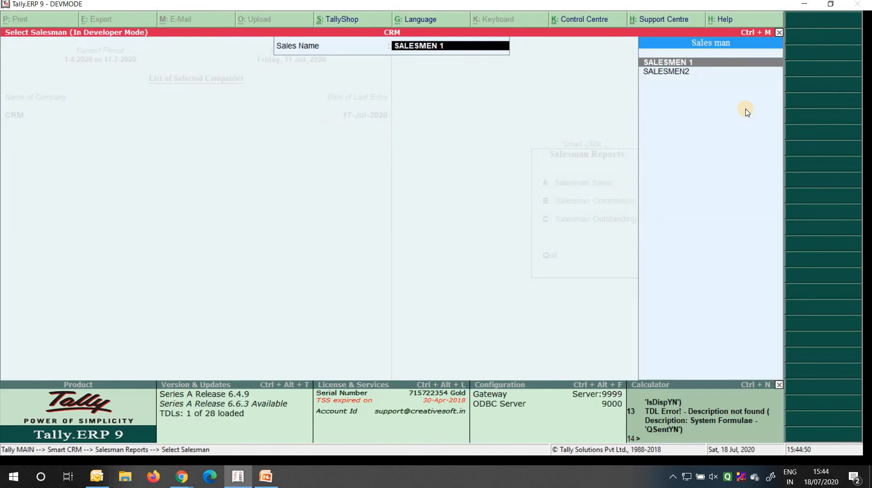
{"action": "key", "text": "Escape"}
{"action": "key", "text": "Down"}
{"action": "key", "text": "Down"}
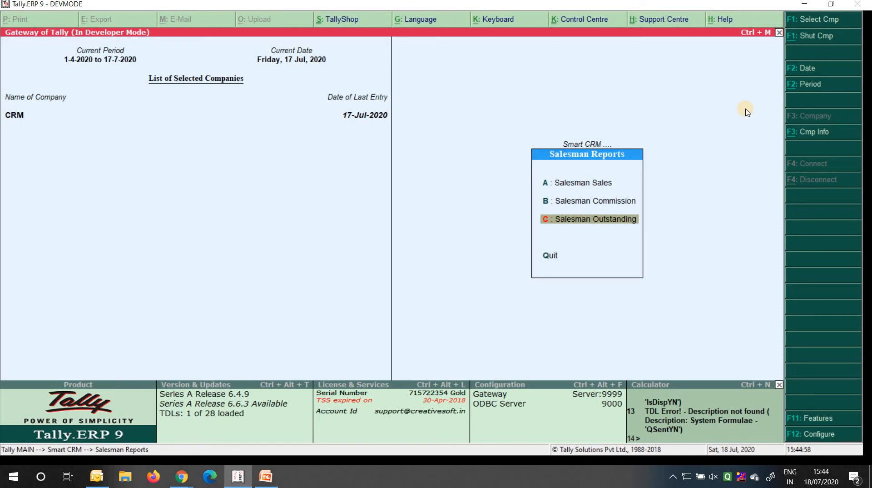
{"action": "key", "text": "Return"}
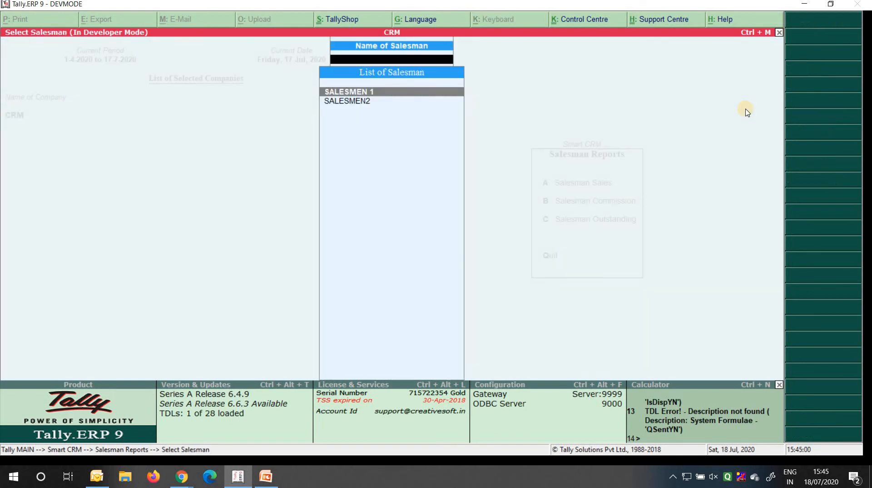
{"action": "key", "text": "Return"}
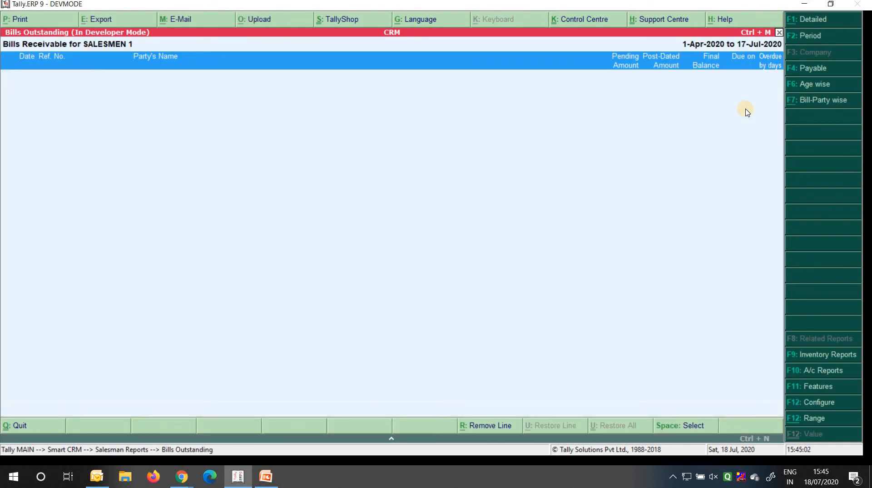
{"action": "key", "text": "Escape"}
{"action": "key", "text": "Down"}
{"action": "key", "text": "Return"}
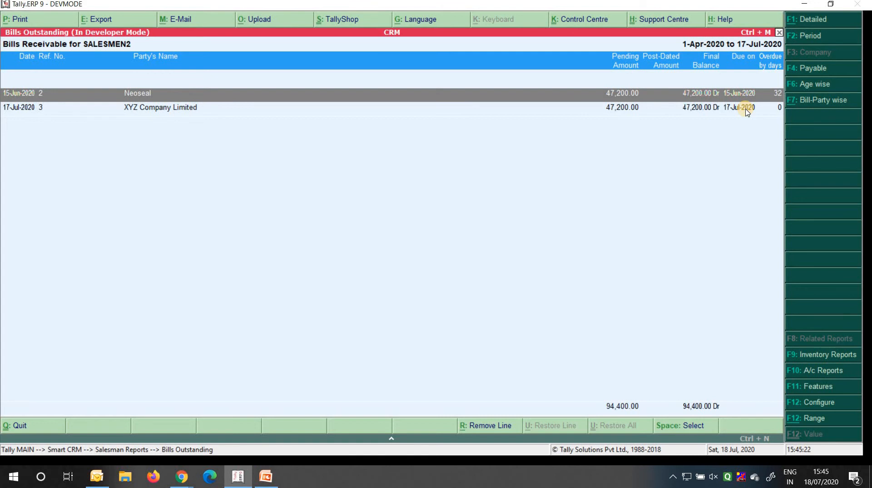
{"action": "key", "text": "Escape"}
{"action": "key", "text": "Escape"}
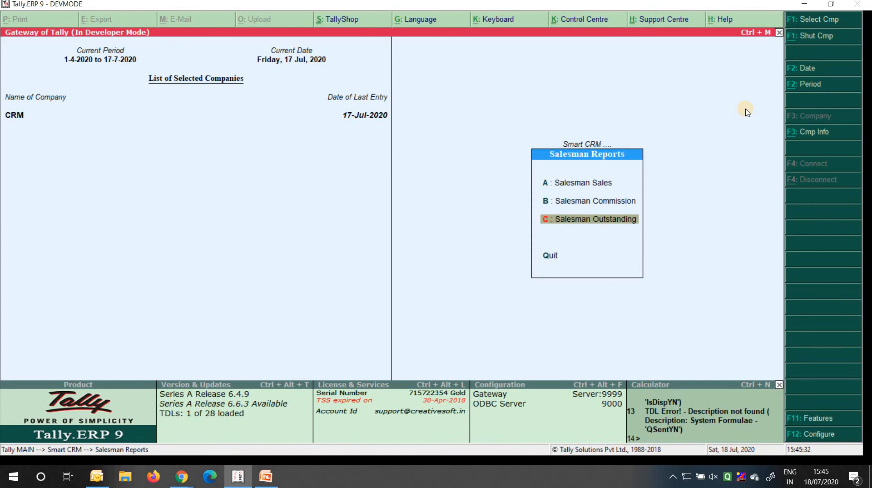
Show SALESMEN 1's 2% commission report for the period starting 1-4-2020
{"action": "key", "text": "Up"}
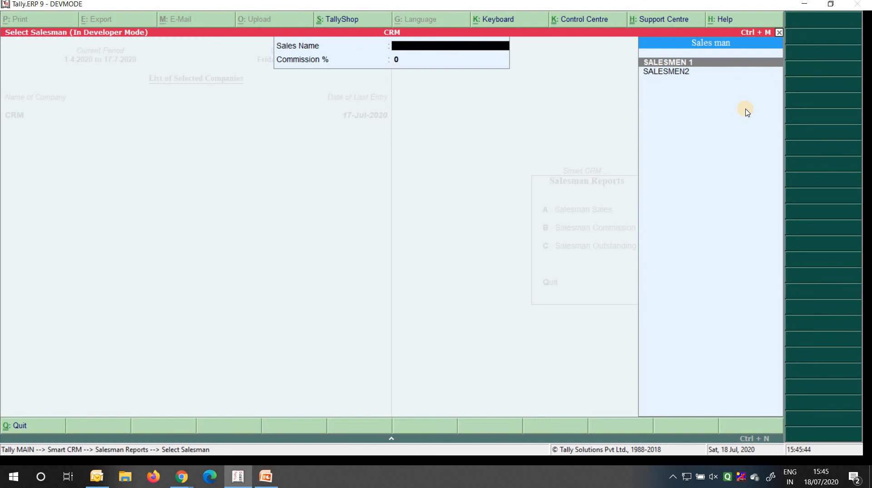
{"action": "key", "text": "Return"}
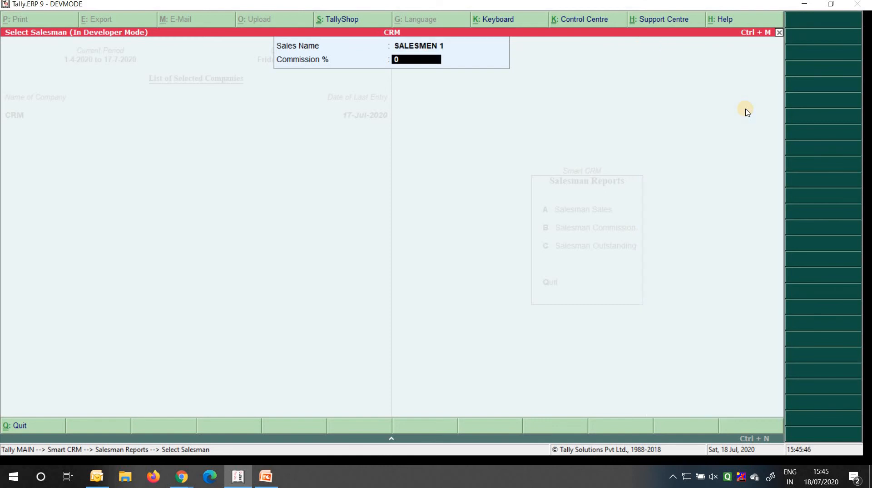
{"action": "type", "text": "2"}
{"action": "key", "text": "Return"}
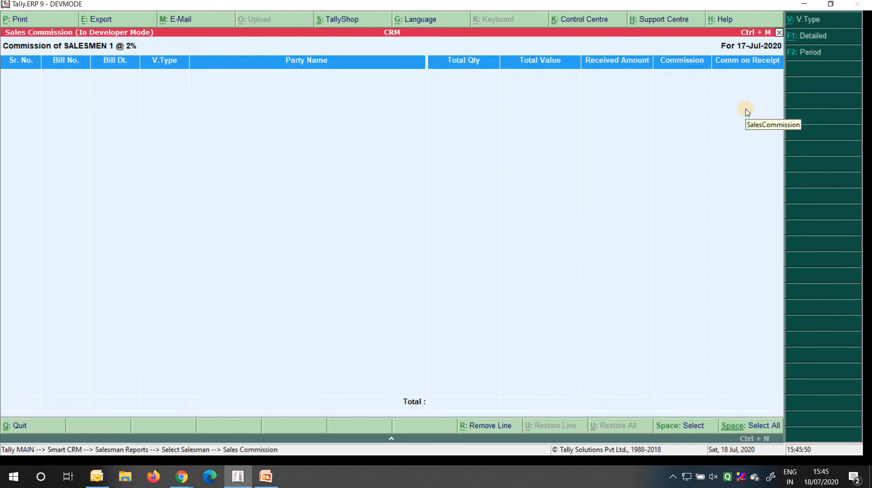
{"action": "key", "text": "F2"}
{"action": "type", "text": "1 4 1"}
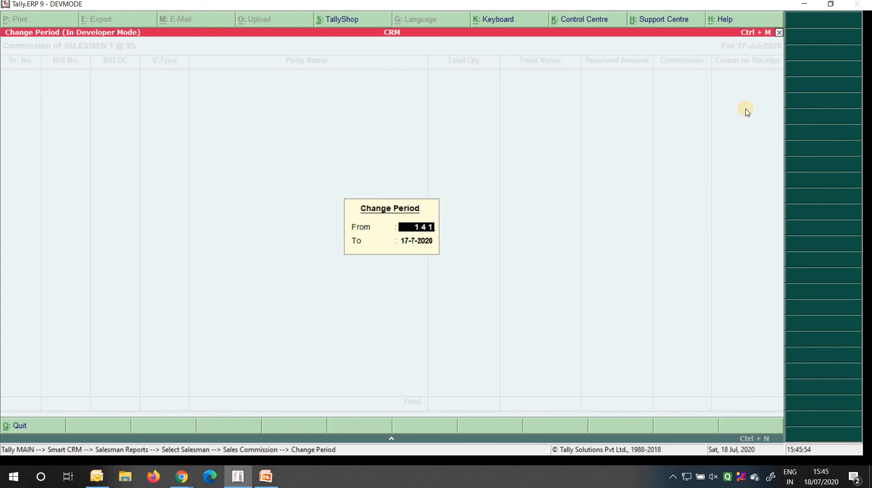
{"action": "key", "text": "BackSpace"}
{"action": "type", "text": "20"}
{"action": "key", "text": "Return"}
{"action": "key", "text": "Return"}
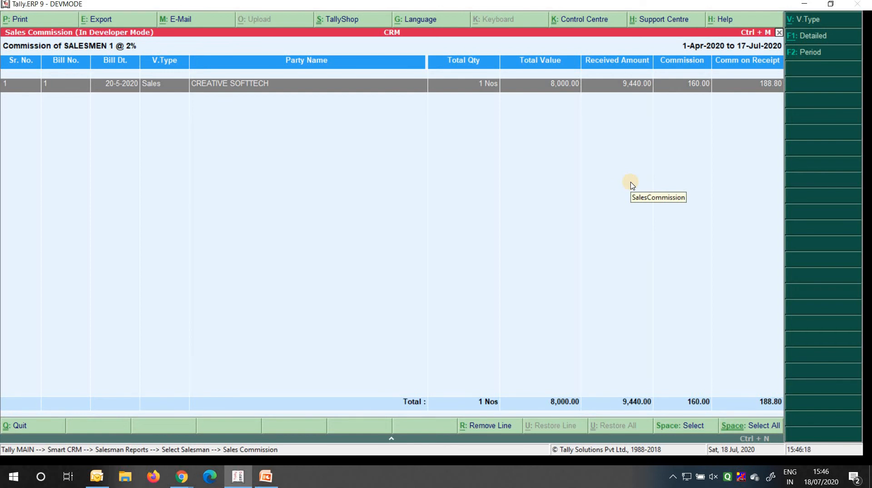
Show SALESMEN2's 2% commission from 1-4-2020 and review its two bills
{"action": "key", "text": "Escape"}
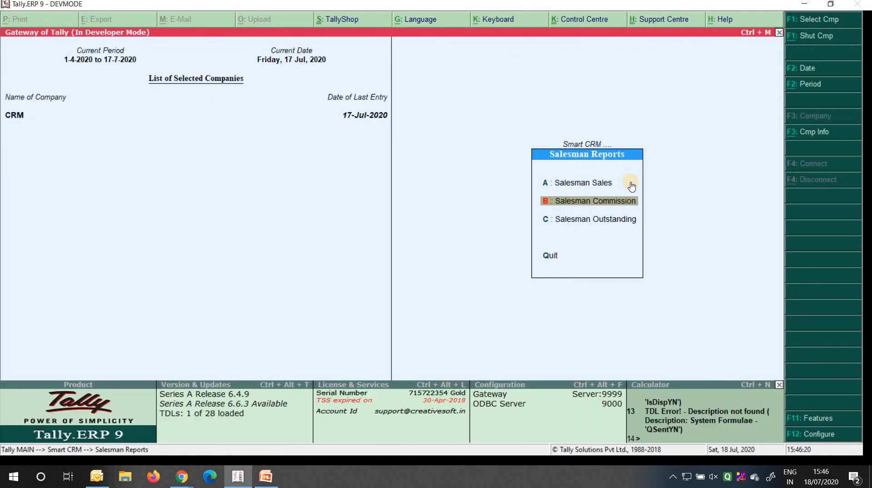
{"action": "key", "text": "Return"}
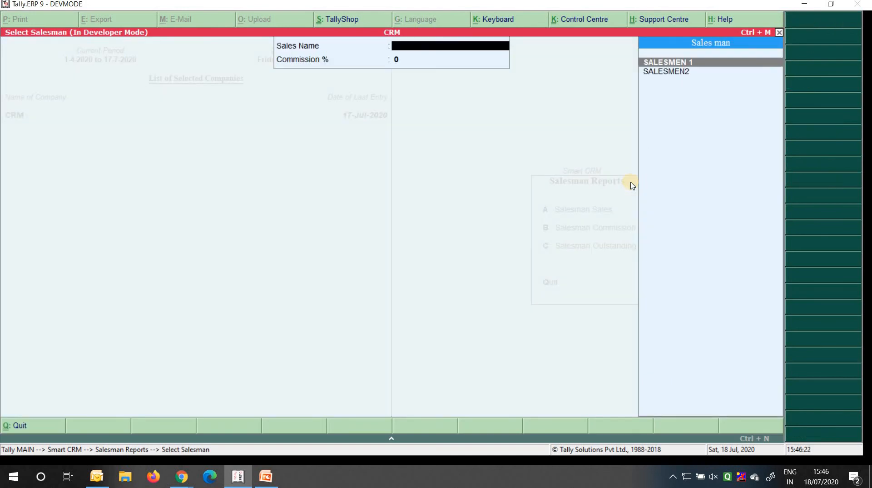
{"action": "key", "text": "Down"}
{"action": "key", "text": "Return"}
{"action": "type", "text": "2"}
{"action": "key", "text": "Return"}
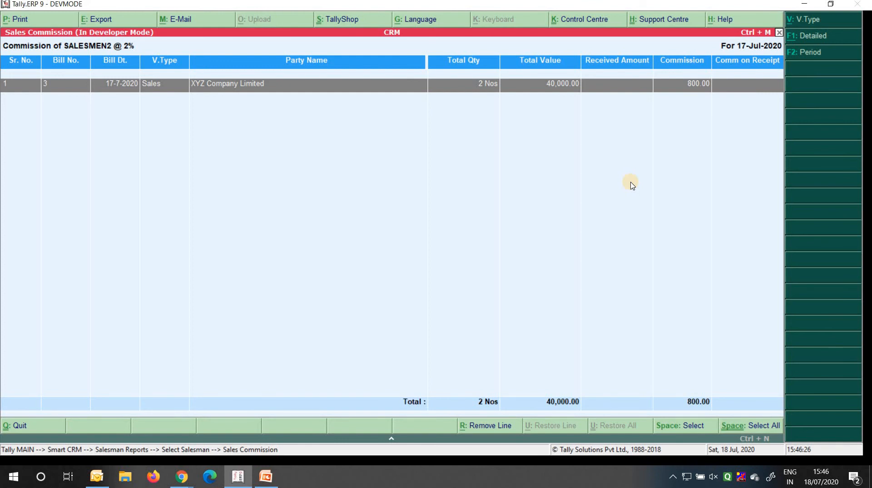
{"action": "key", "text": "F2"}
{"action": "type", "text": "1-4"}
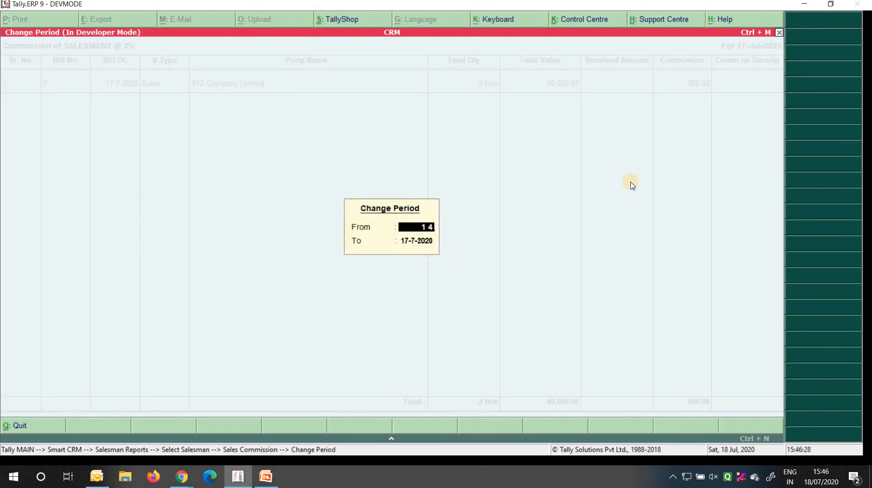
{"action": "key", "text": "Return"}
{"action": "key", "text": "Return"}
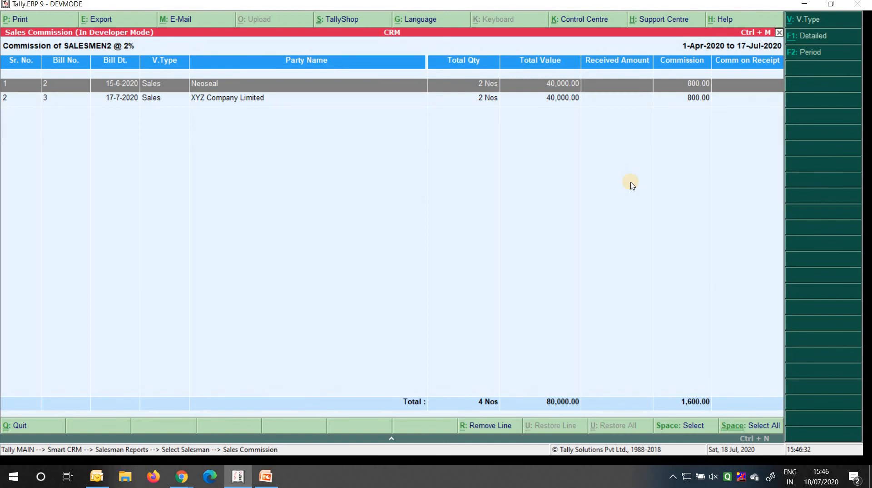
{"action": "key", "text": "Down"}
{"action": "key", "text": "Up"}
Open the CRM Dashboard with its period set from 1-4-2020 to 18-7-2020
{"action": "key", "text": "Escape"}
{"action": "key", "text": "Escape"}
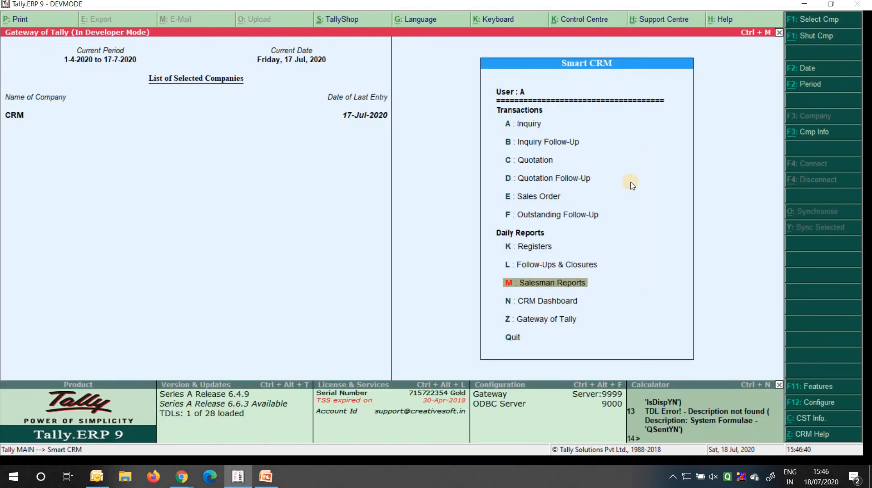
{"action": "key", "text": "Down"}
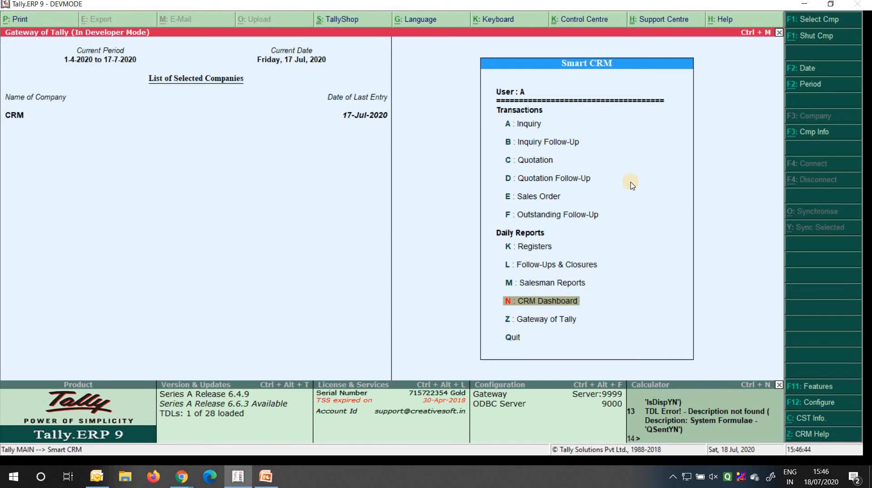
{"action": "key", "text": "Return"}
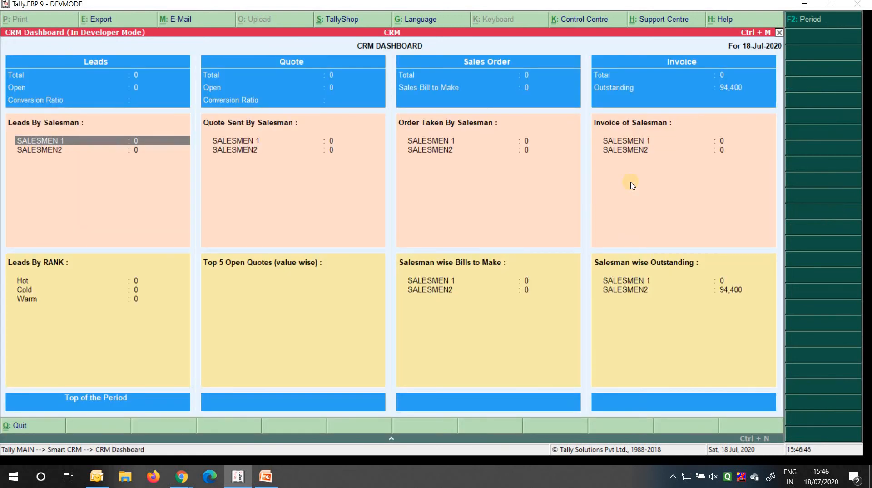
{"action": "key", "text": "F2"}
{"action": "type", "text": "14"}
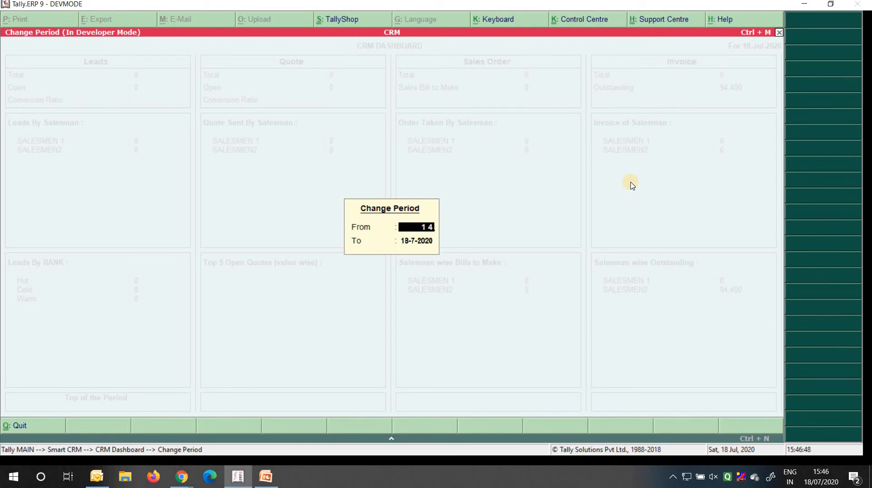
{"action": "type", "text": " 20"}
{"action": "key", "text": "Return"}
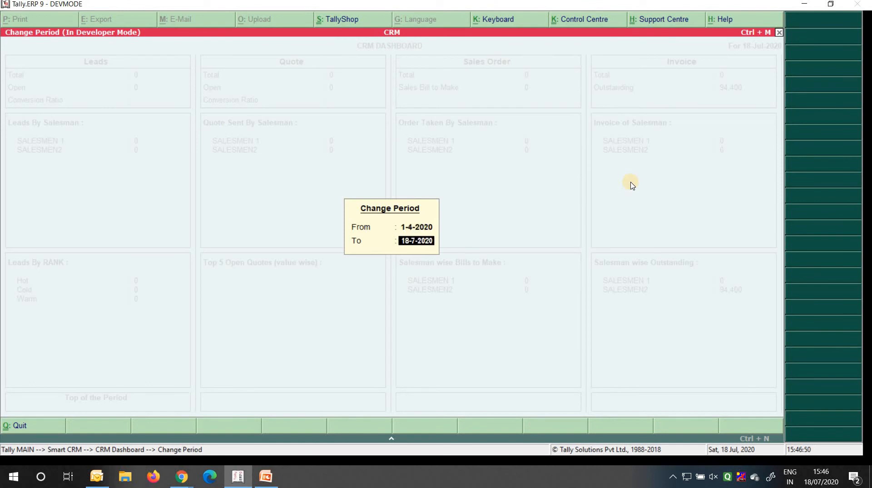
{"action": "key", "text": "Return"}
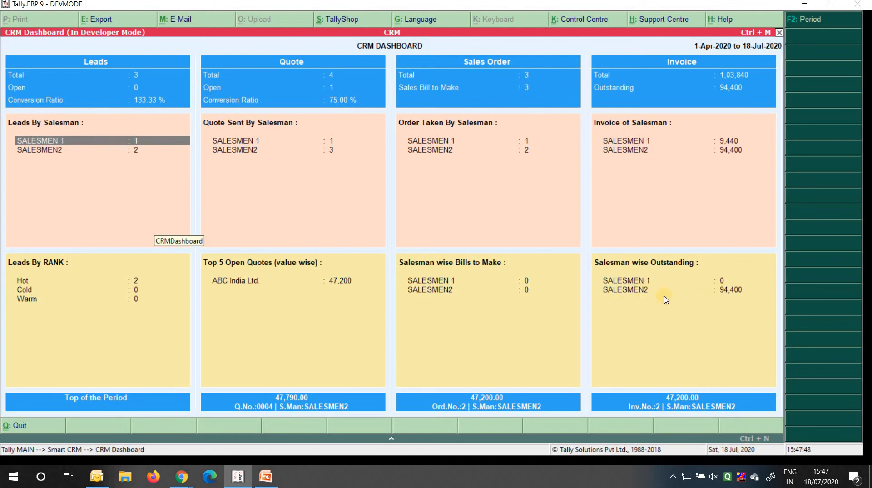
{"action": "left_click", "coordinate": [736, 296]}
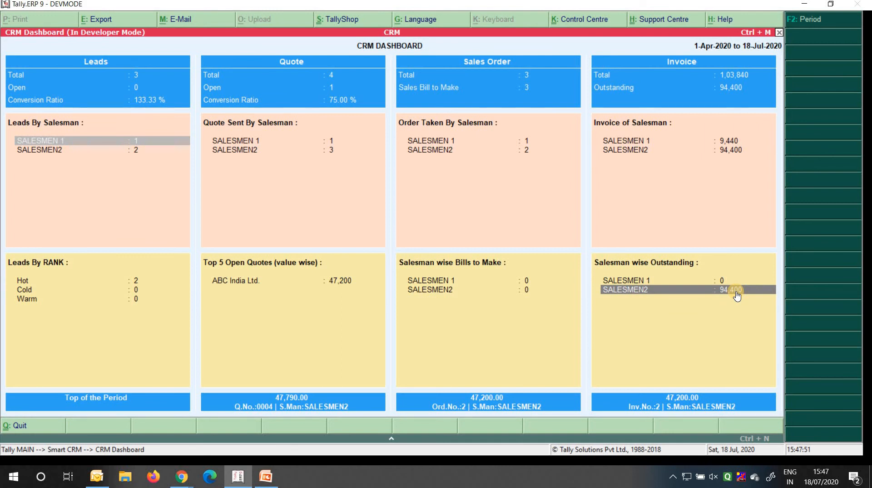
{"action": "left_click", "coordinate": [736, 291]}
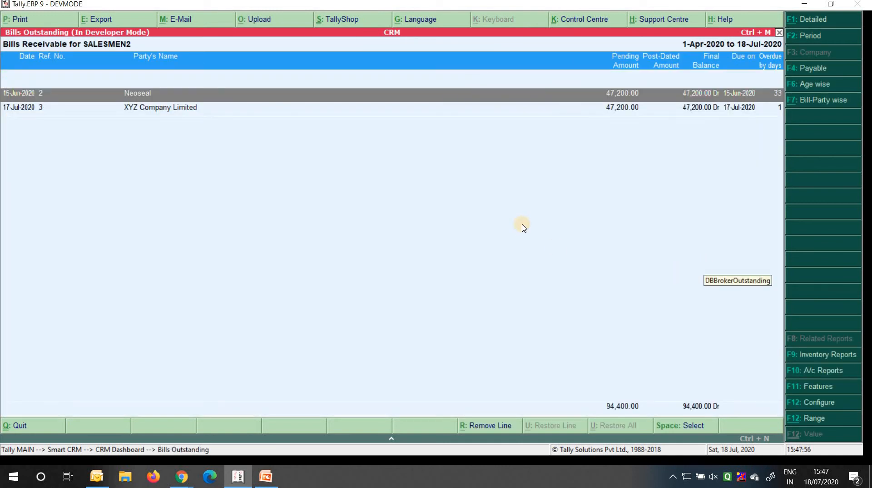
{"action": "key", "text": "Down"}
{"action": "key", "text": "shift+Return"}
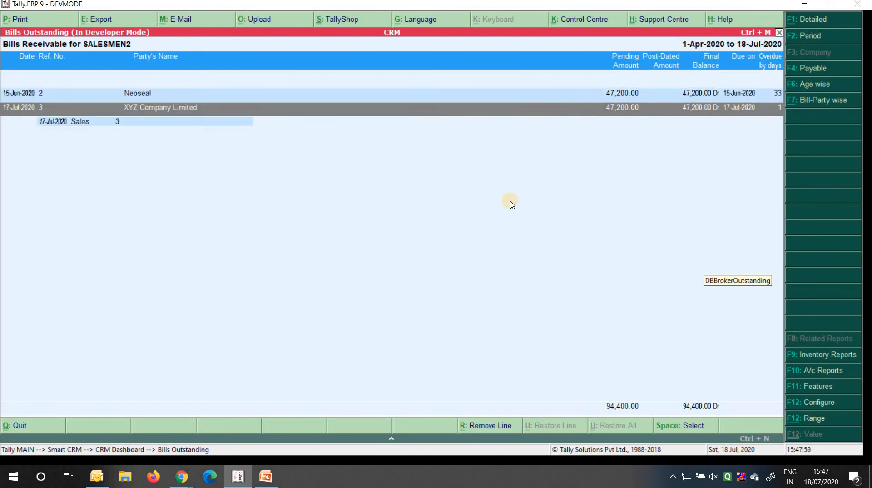
{"action": "key", "text": "Down"}
{"action": "key", "text": "Return"}
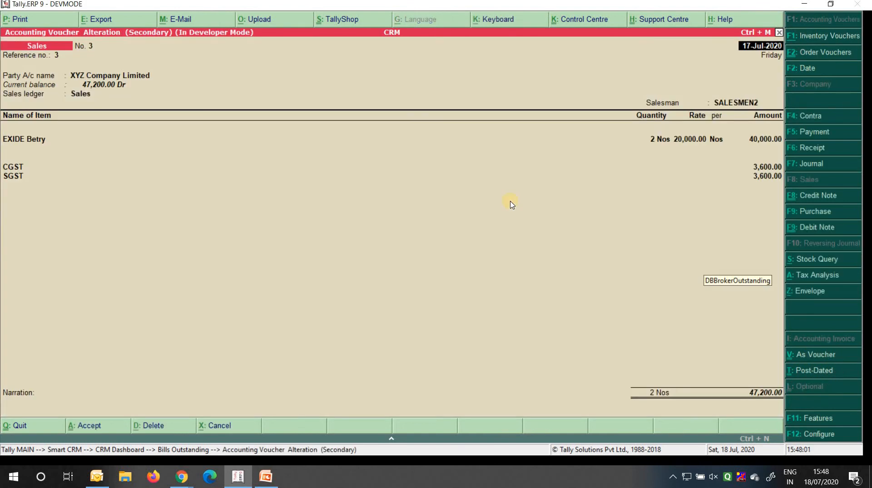
{"action": "key", "text": "Escape"}
{"action": "key", "text": "Return"}
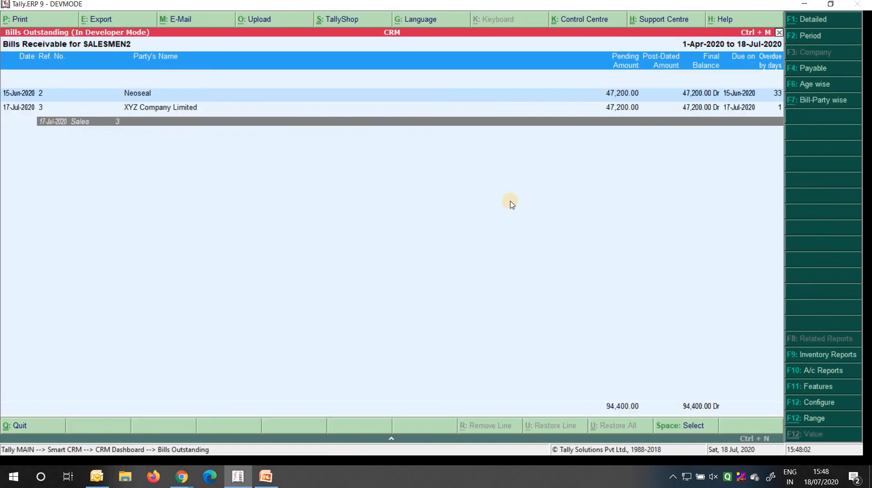
{"action": "key", "text": "Escape"}
{"action": "key", "text": "Up"}
{"action": "key", "text": "Up"}
{"action": "key", "text": "Up"}
{"action": "key", "text": "Down"}
{"action": "key", "text": "Return"}
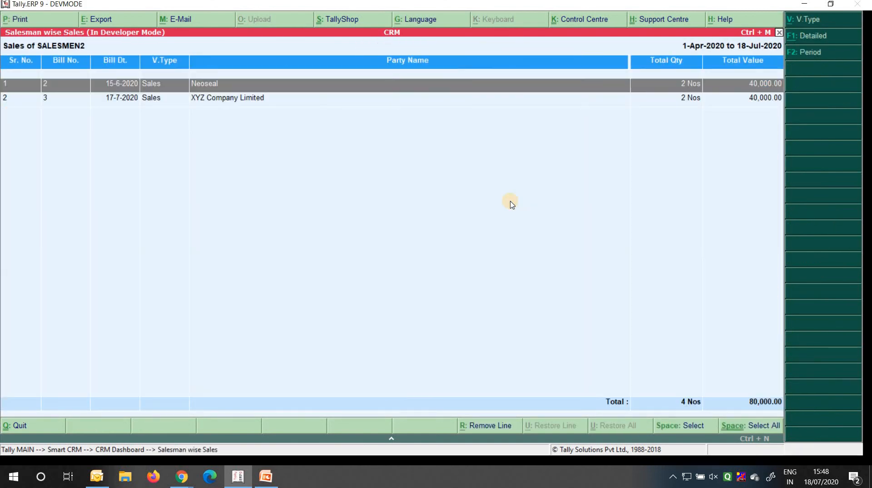
{"action": "key", "text": "Return"}
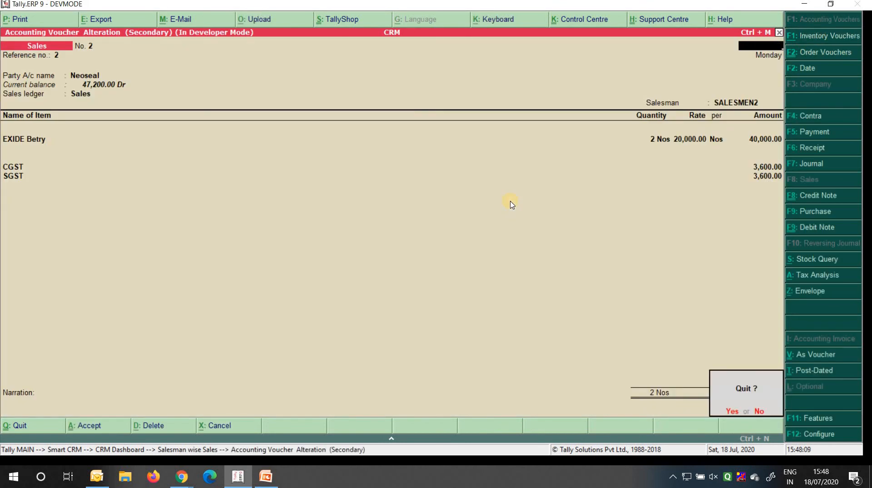
{"action": "key", "text": "Escape"}
{"action": "key", "text": "Escape"}
{"action": "key", "text": "Down"}
{"action": "key", "text": "Left"}
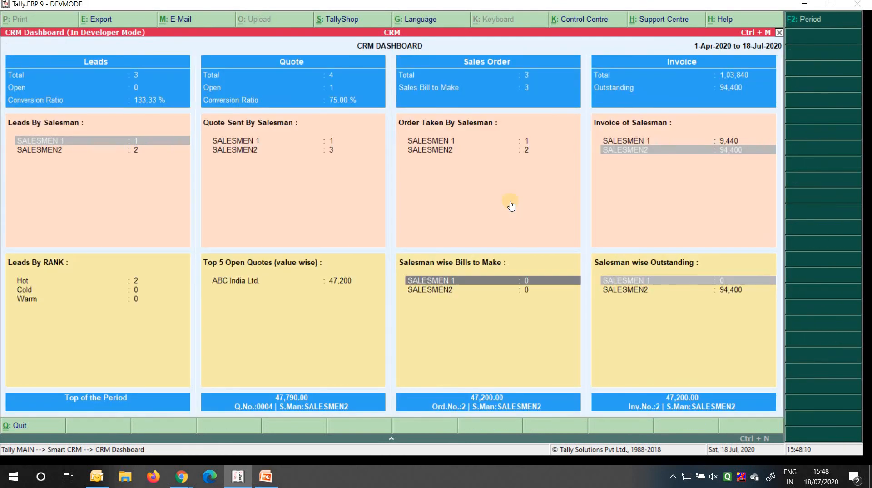
{"action": "key", "text": "Up"}
{"action": "key", "text": "Down"}
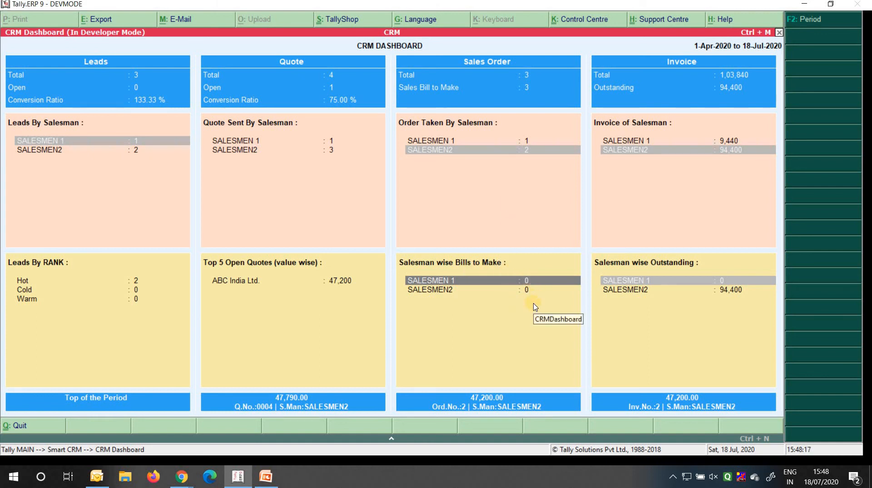
Check the dashboard's Hot, Cold and Warm lead counts, and view the expanded Hot inquiries list
{"action": "left_click", "coordinate": [258, 286]}
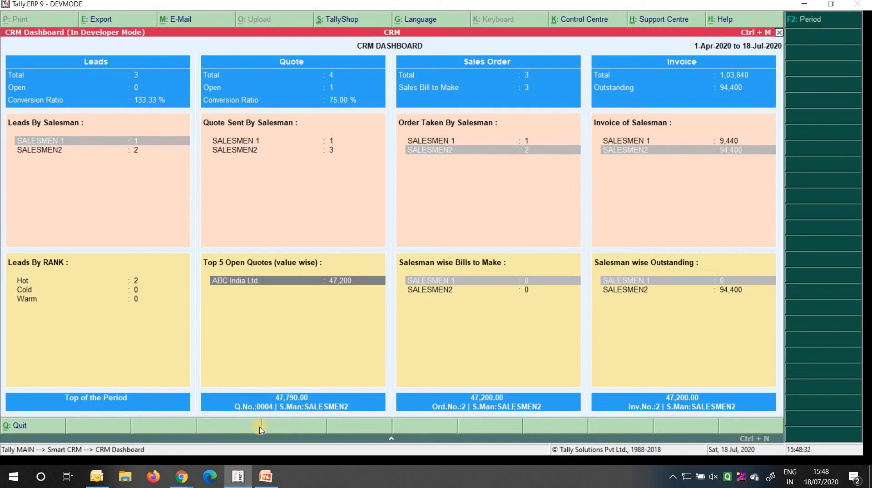
{"action": "key", "text": "Left"}
{"action": "key", "text": "Down"}
{"action": "key", "text": "Down"}
{"action": "key", "text": "Down"}
{"action": "key", "text": "Up"}
{"action": "key", "text": "Down"}
{"action": "key", "text": "Down"}
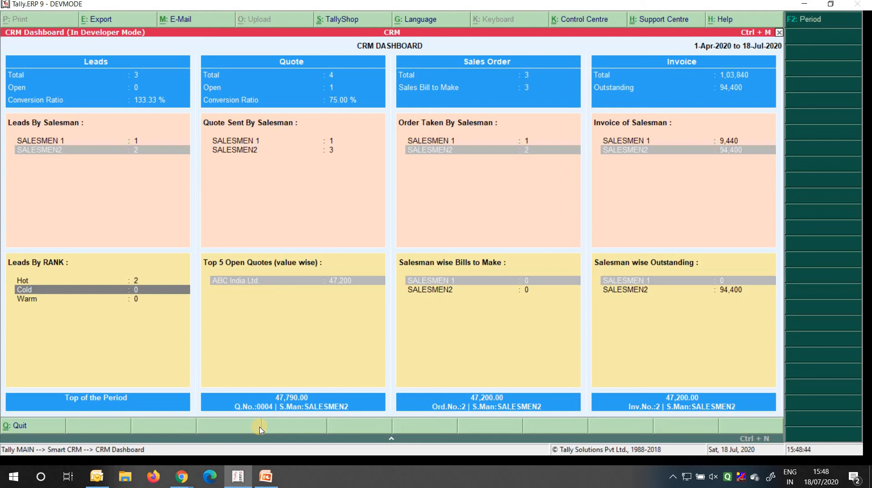
{"action": "key", "text": "Up"}
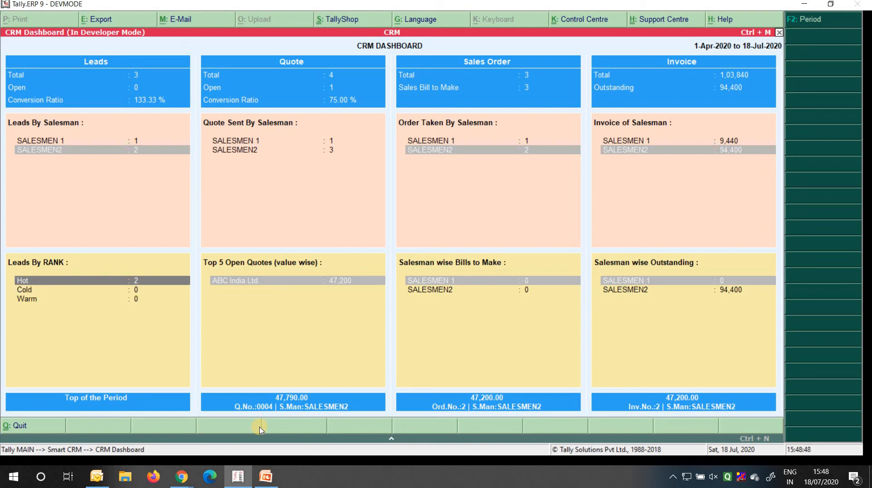
{"action": "key", "text": "Return"}
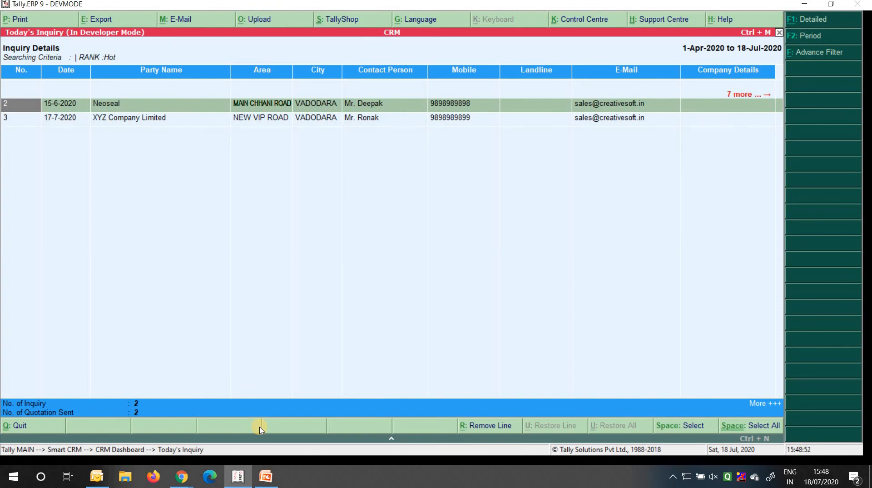
{"action": "key", "text": "plus"}
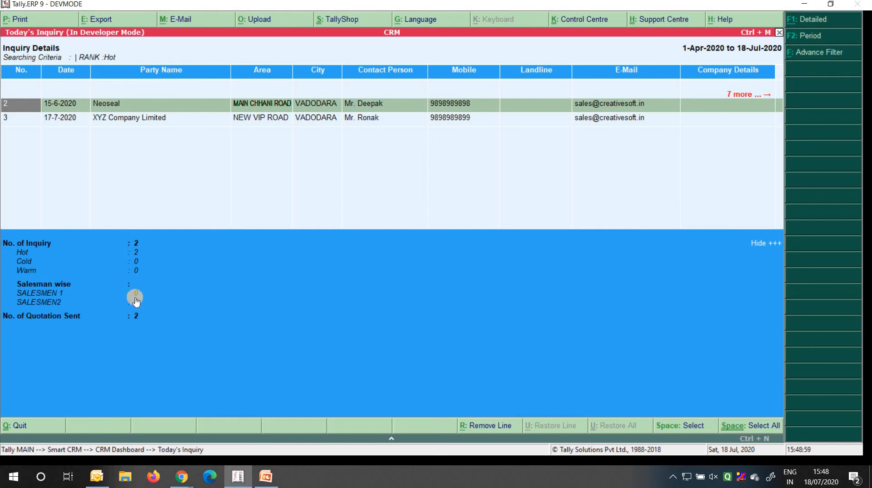
{"action": "key", "text": "Escape"}
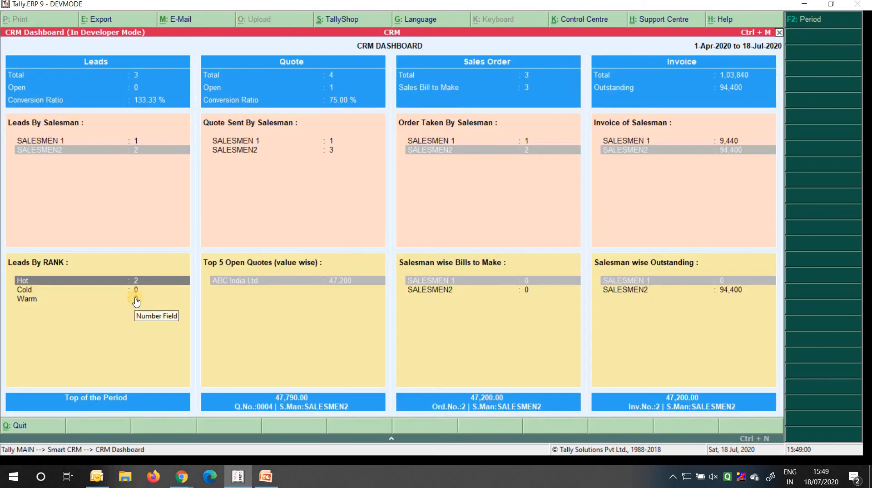
View SALESMEN2's inquiry details as an expanded summary, then close Today's Inquiry
{"action": "key", "text": "Up"}
{"action": "key", "text": "Right"}
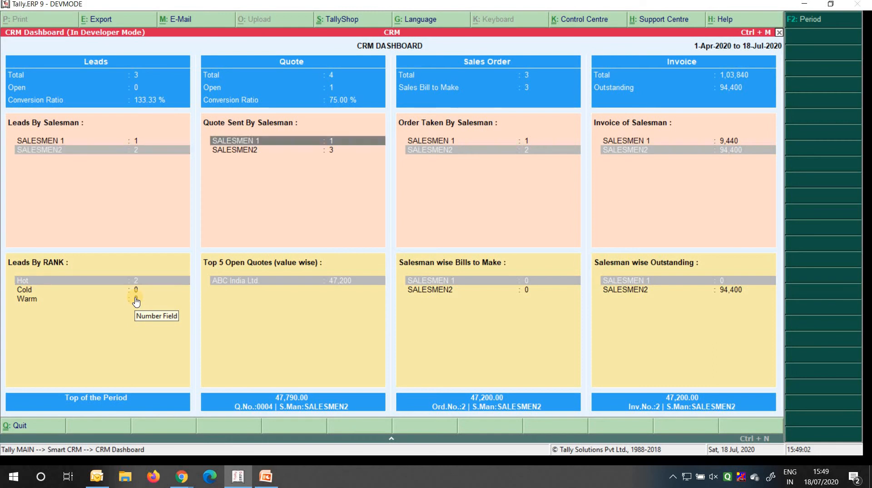
{"action": "key", "text": "Left"}
{"action": "key", "text": "Down"}
{"action": "key", "text": "Up"}
{"action": "key", "text": "Up"}
{"action": "key", "text": "Up"}
{"action": "key", "text": "Down"}
{"action": "key", "text": "Return"}
{"action": "key", "text": "plus"}
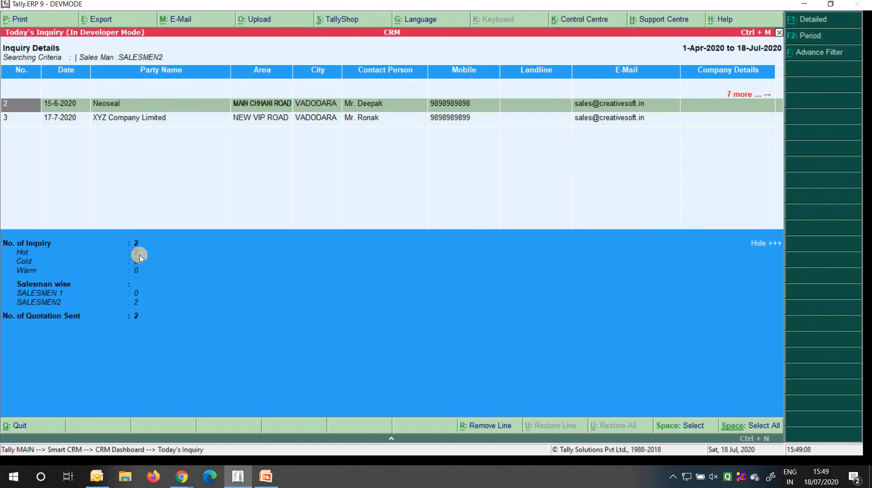
{"action": "key", "text": "Escape"}
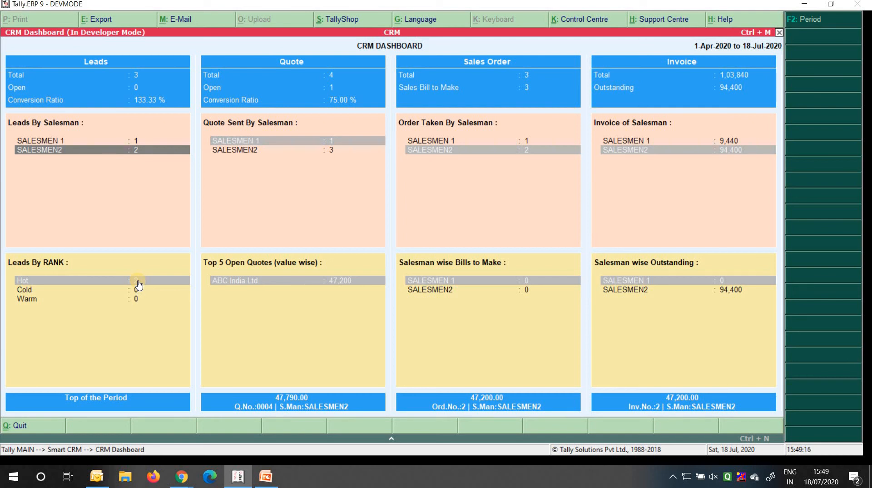
Look over the salesman-wise bills and top open quotes, then close the CRM Dashboard
{"action": "key", "text": "Right"}
{"action": "key", "text": "Right"}
{"action": "key", "text": "Right"}
{"action": "key", "text": "Down"}
{"action": "key", "text": "Left"}
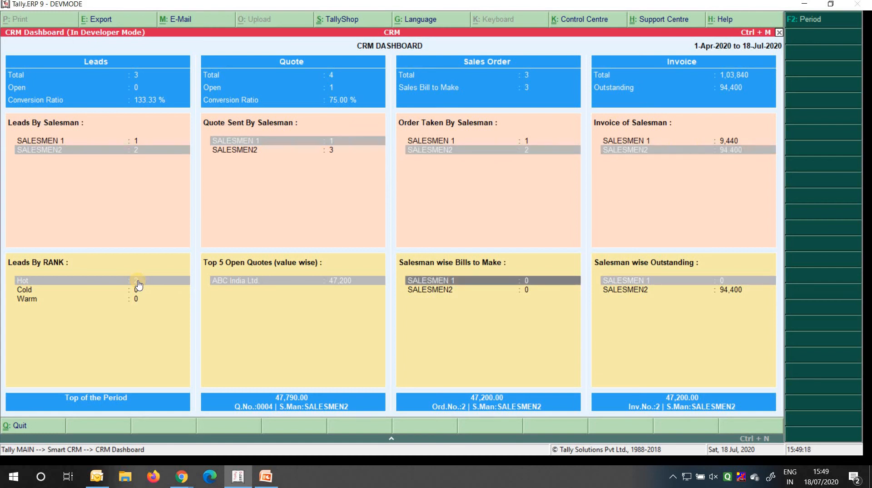
{"action": "key", "text": "Down"}
{"action": "key", "text": "Left"}
{"action": "key", "text": "Left"}
{"action": "key", "text": "Escape"}
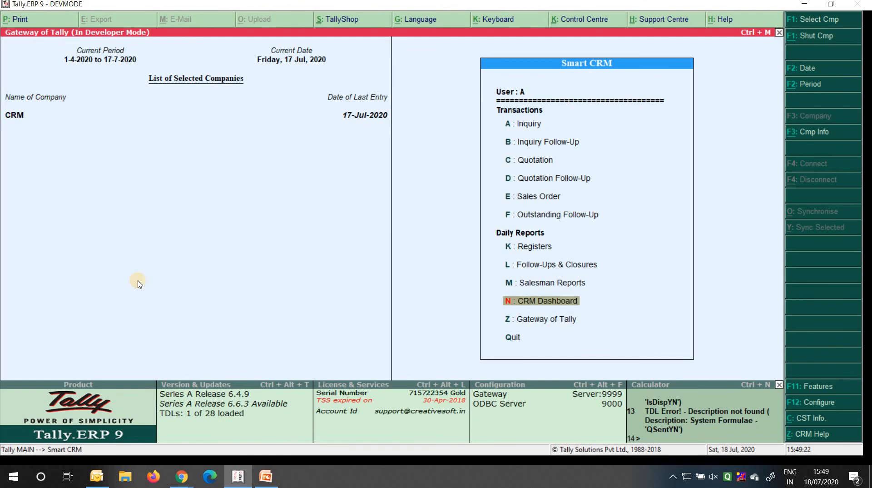
Review company CRM's users and passwords, keeping Salesman as the first user's security level
{"action": "key", "text": "Escape"}
{"action": "key", "text": "Escape"}
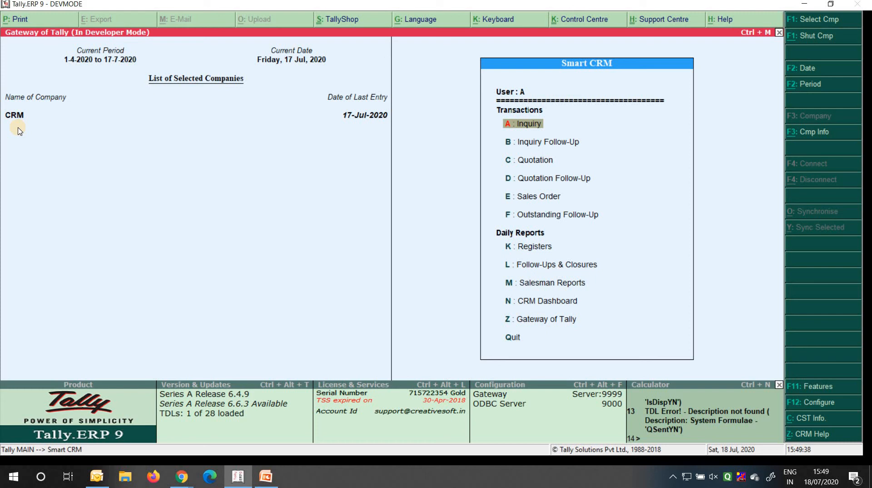
{"action": "key", "text": "alt+F3"}
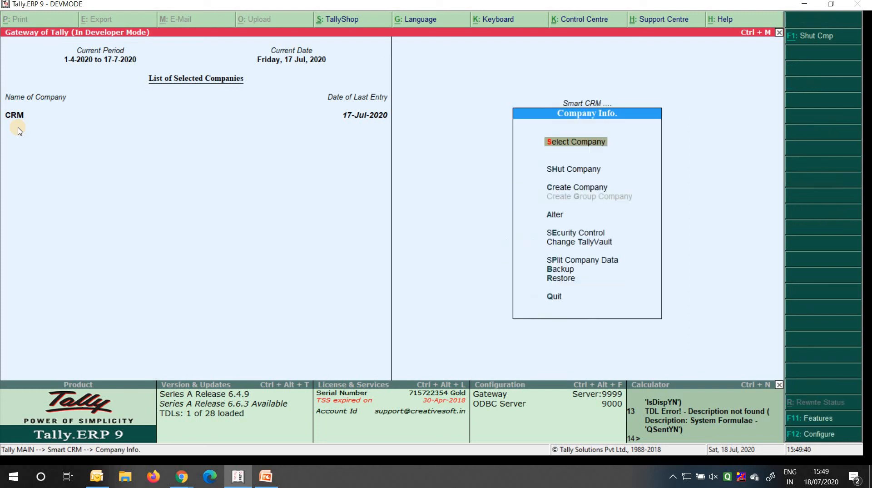
{"action": "key", "text": "Down"}
{"action": "key", "text": "Down"}
{"action": "key", "text": "Down"}
{"action": "key", "text": "Down"}
{"action": "key", "text": "Return"}
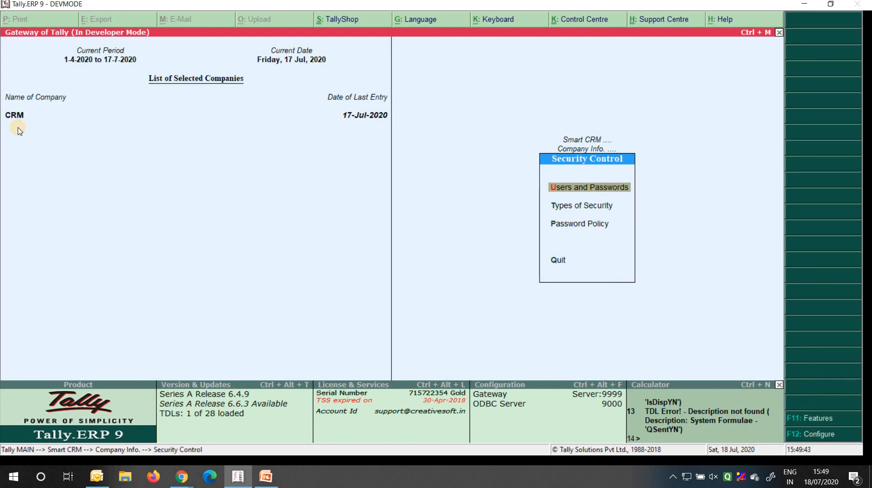
{"action": "key", "text": "Return"}
{"action": "key", "text": "Return"}
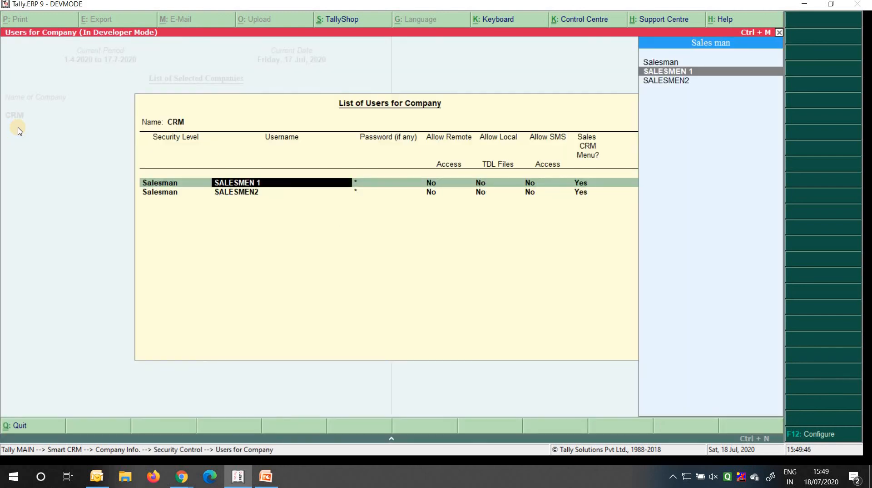
{"action": "key", "text": "Return"}
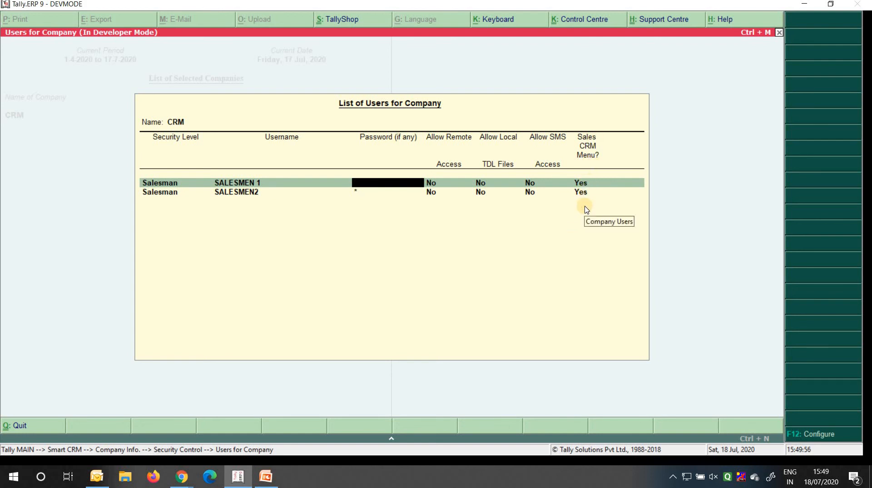
{"action": "key", "text": "Escape"}
{"action": "key", "text": "Escape"}
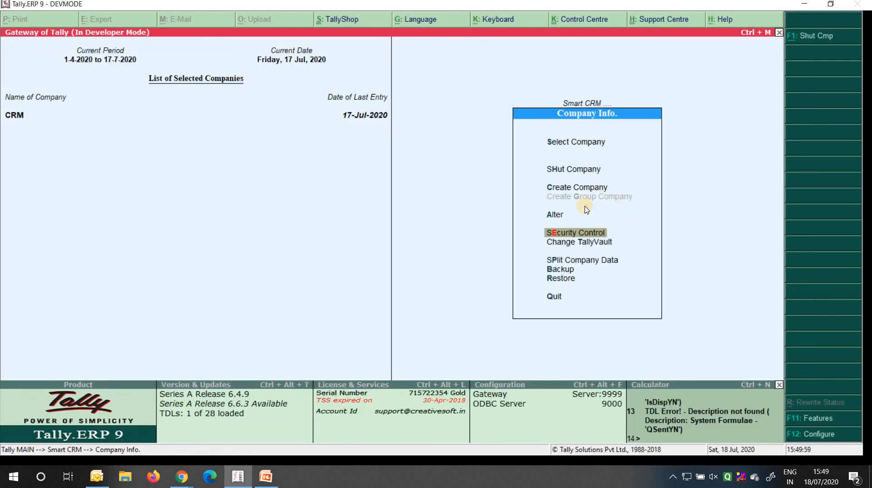
Show the Types of Security list of security levels
{"action": "key", "text": "Return"}
{"action": "key", "text": "Down"}
{"action": "key", "text": "Return"}
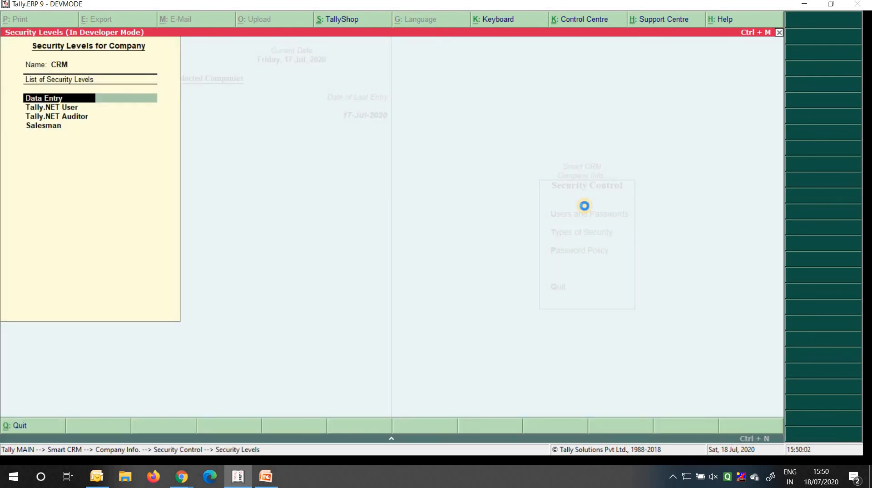
Set the Salesman security level to use Owner's basic facilities, leaving Data Entry unchanged
{"action": "key", "text": "Return"}
{"action": "key", "text": "Escape"}
{"action": "key", "text": "Return"}
{"action": "key", "text": "Down"}
{"action": "key", "text": "Down"}
{"action": "key", "text": "Down"}
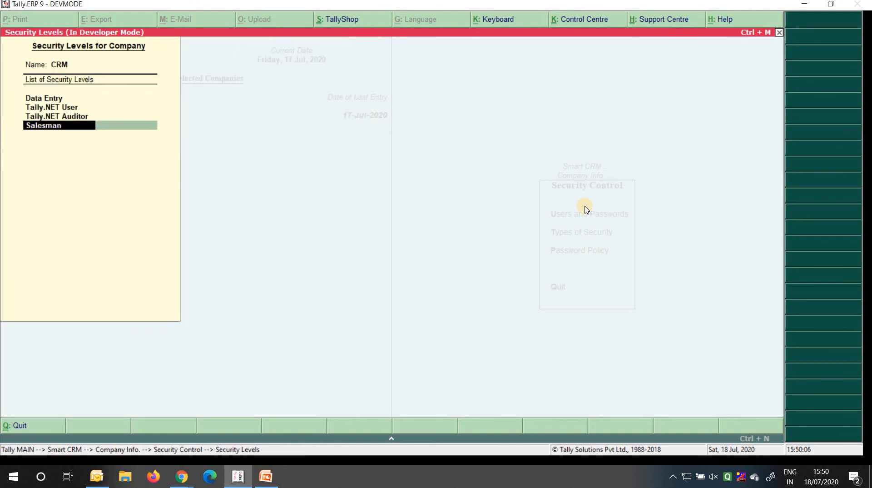
{"action": "key", "text": "Return"}
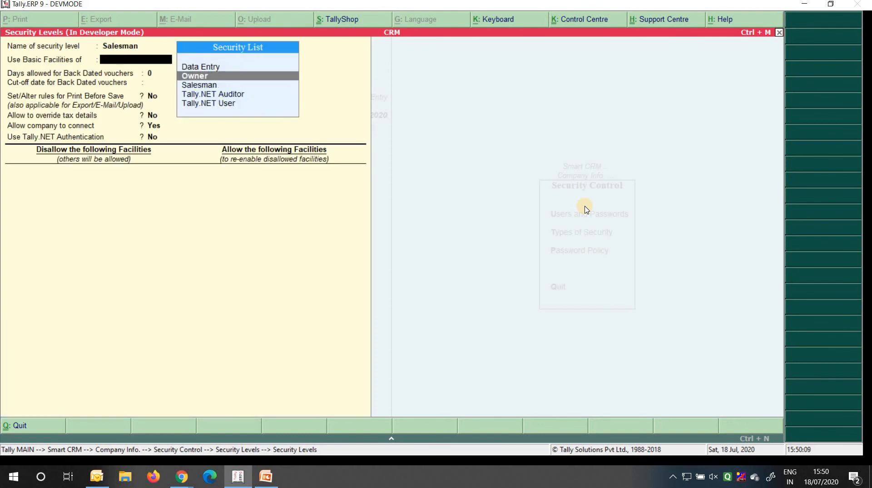
{"action": "key", "text": "Up"}
{"action": "key", "text": "Return"}
{"action": "key", "text": "BackSpace"}
{"action": "key", "text": "Down"}
{"action": "key", "text": "Return"}
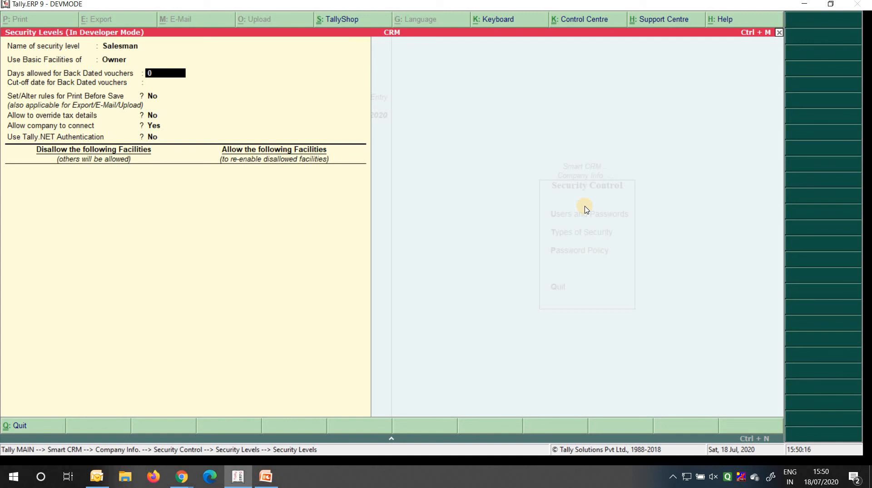
{"action": "key", "text": "Escape"}
{"action": "key", "text": "Return"}
{"action": "key", "text": "Escape"}
{"action": "key", "text": "Return"}
Recheck the users list with the Salesman level and return to the Gateway of Tally
{"action": "key", "text": "Up"}
{"action": "key", "text": "Return"}
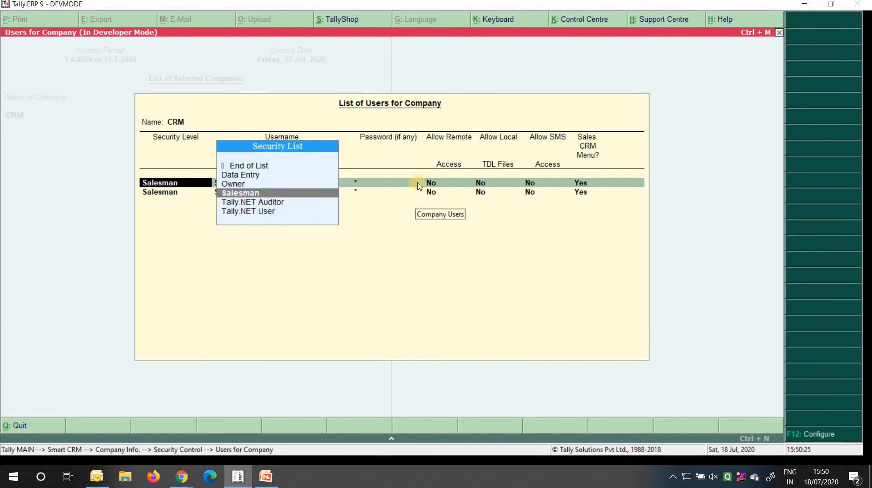
{"action": "key", "text": "Return"}
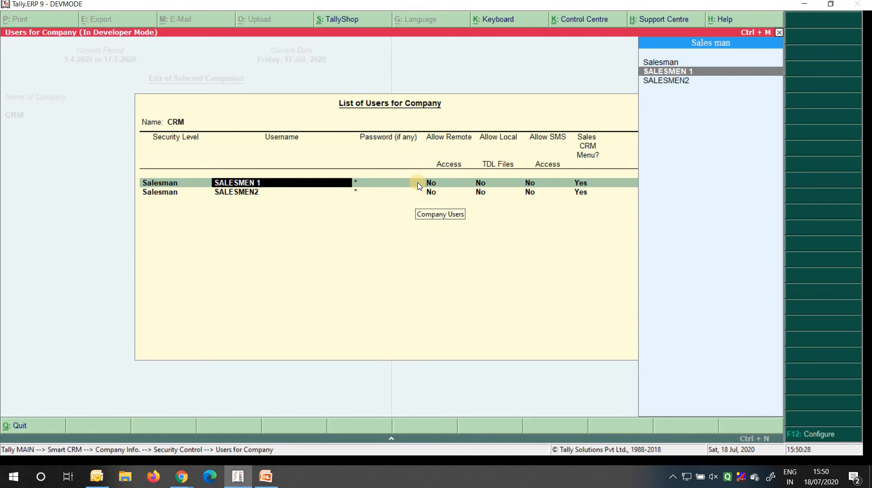
{"action": "key", "text": "Escape"}
{"action": "key", "text": "Escape"}
{"action": "key", "text": "Escape"}
{"action": "key", "text": "Escape"}
{"action": "key", "text": "Escape"}
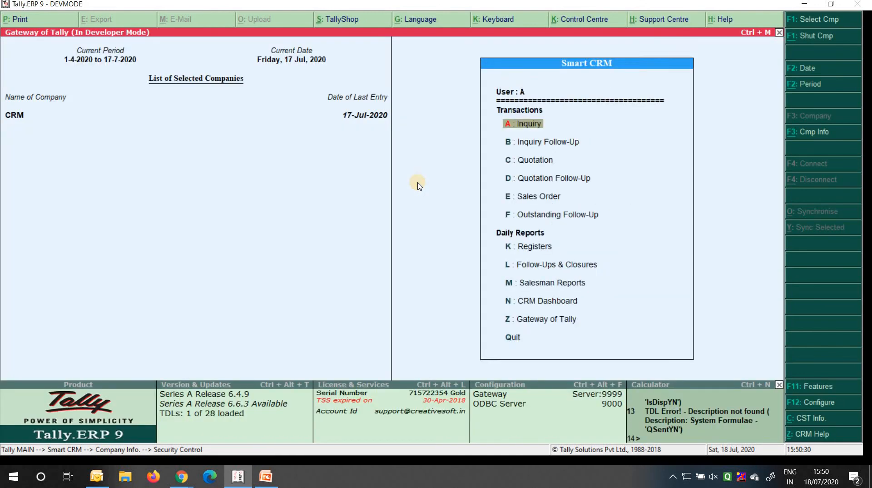
Shut company CRM and reopen it under the second salesman's user login
{"action": "key", "text": "Escape"}
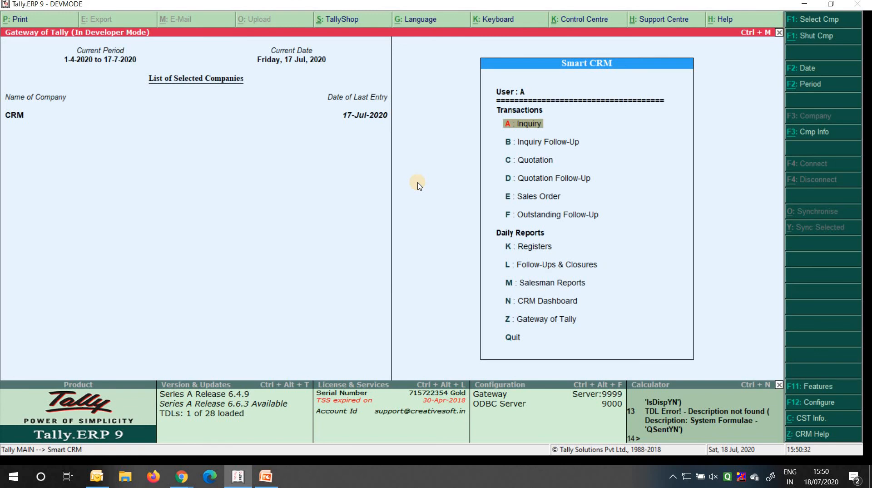
{"action": "key", "text": "alt+F1"}
{"action": "key", "text": "Return"}
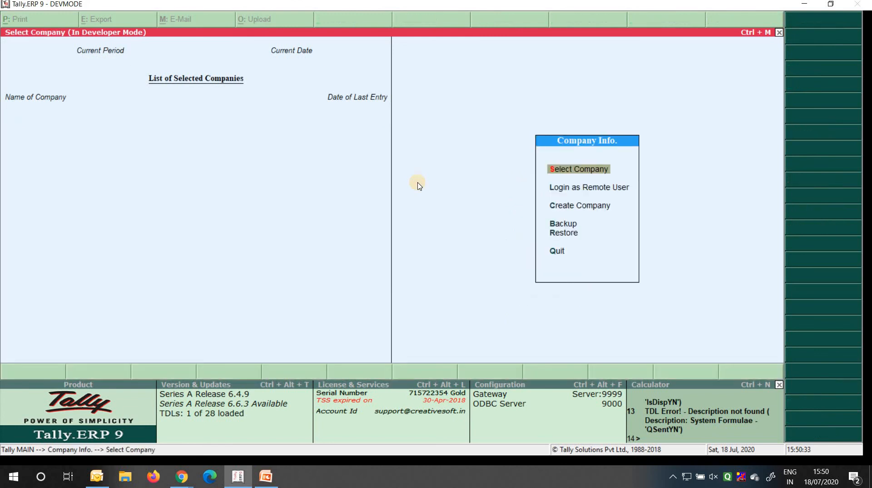
{"action": "key", "text": "Return"}
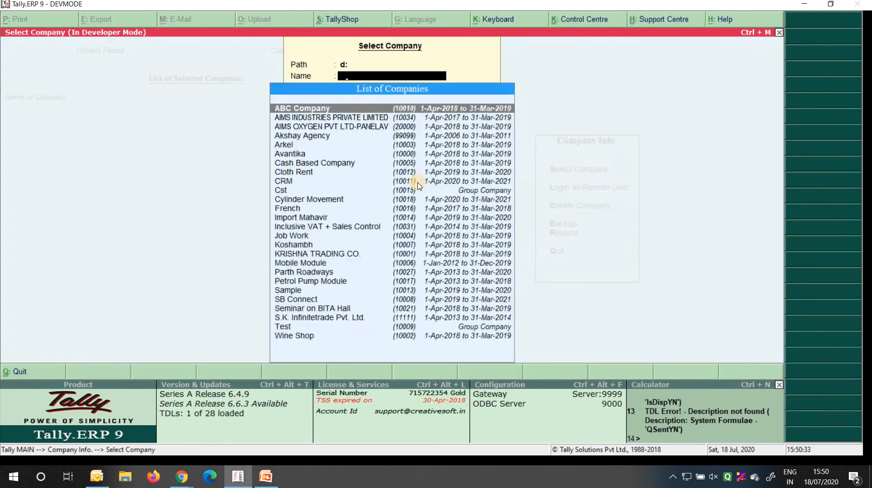
{"action": "key", "text": "Return"}
{"action": "type", "text": "salesmen2"}
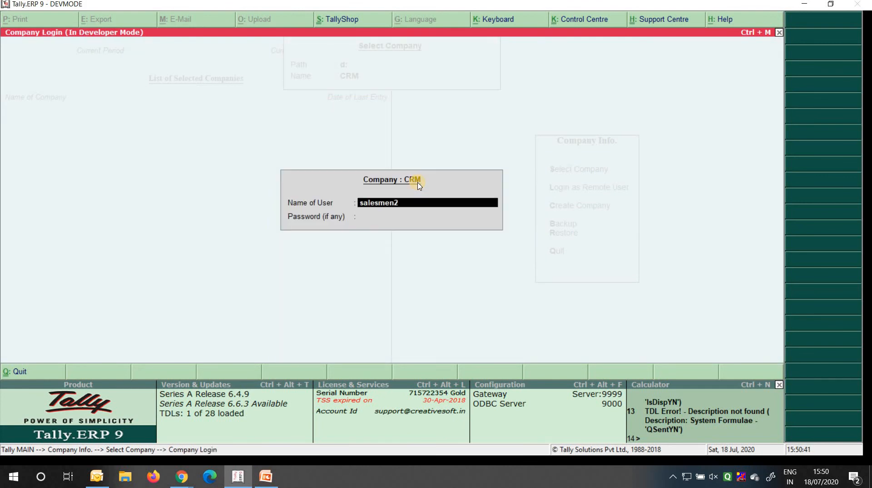
{"action": "key", "text": "Return"}
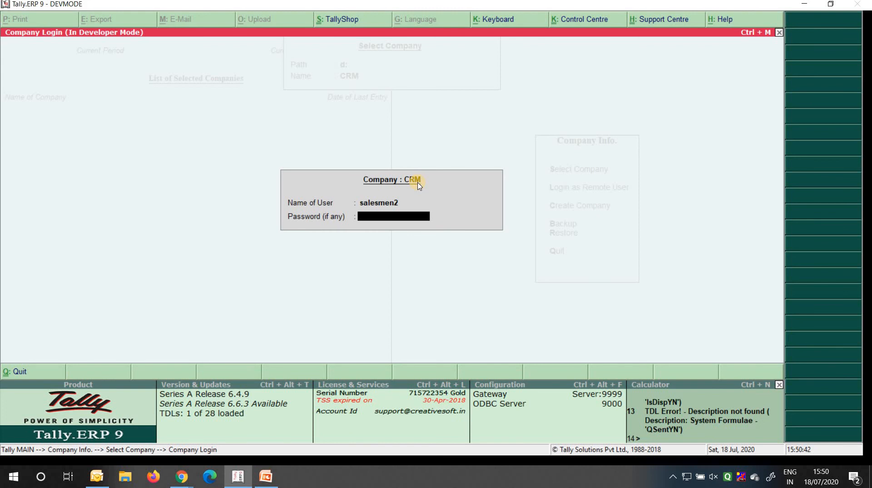
{"action": "key", "text": "Return"}
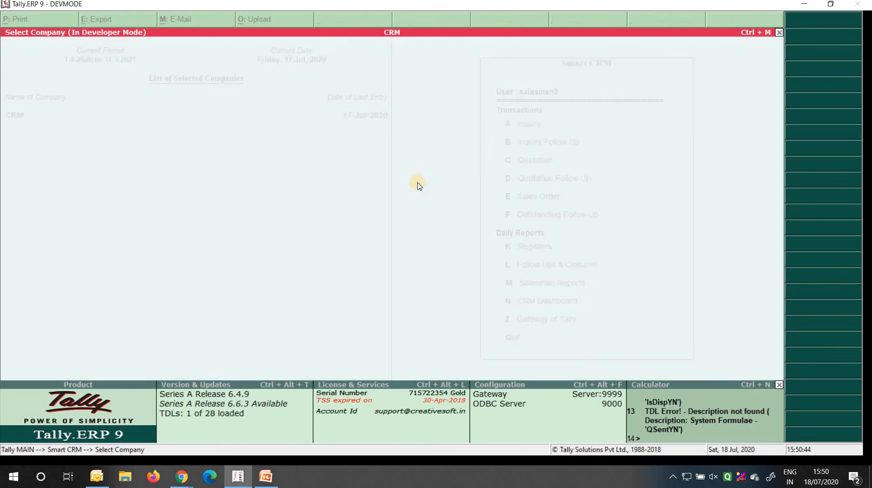
Show the Today's Inquiry report from the Daily Registers
{"action": "key", "text": "Down"}
{"action": "key", "text": "Down"}
{"action": "key", "text": "Down"}
{"action": "key", "text": "Down"}
{"action": "key", "text": "Down"}
{"action": "key", "text": "Down"}
{"action": "key", "text": "Down"}
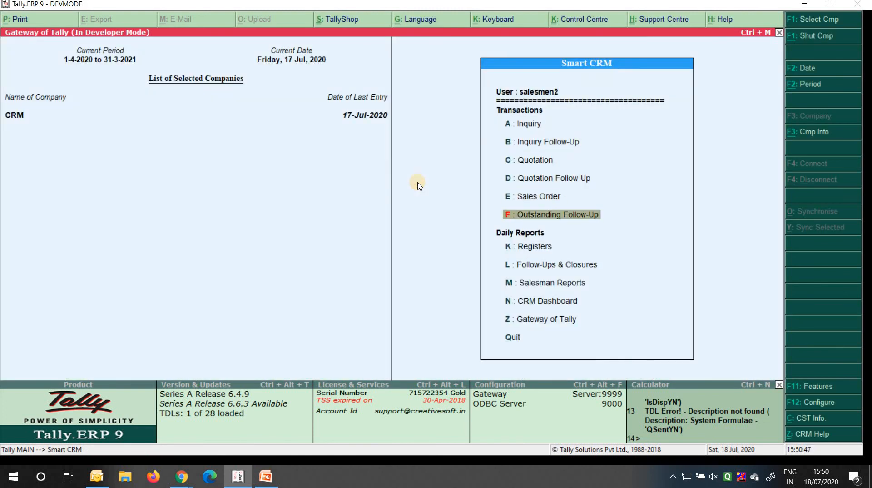
{"action": "key", "text": "Up"}
{"action": "key", "text": "Return"}
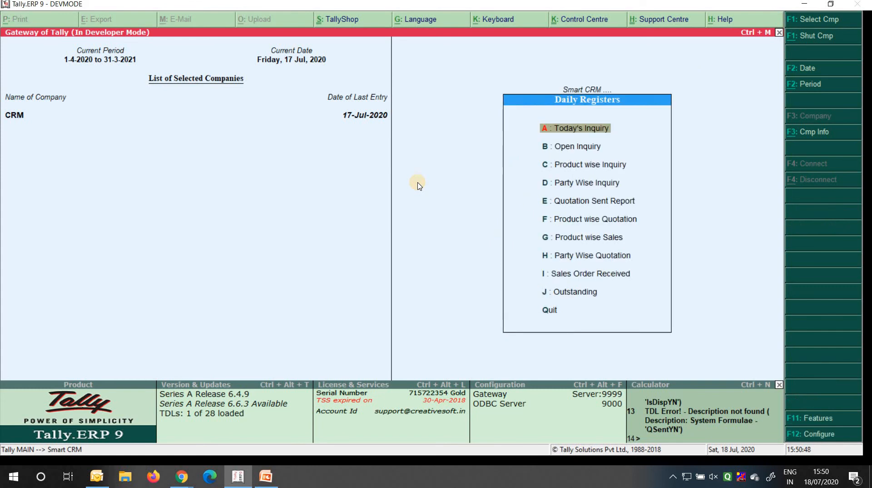
{"action": "key", "text": "Return"}
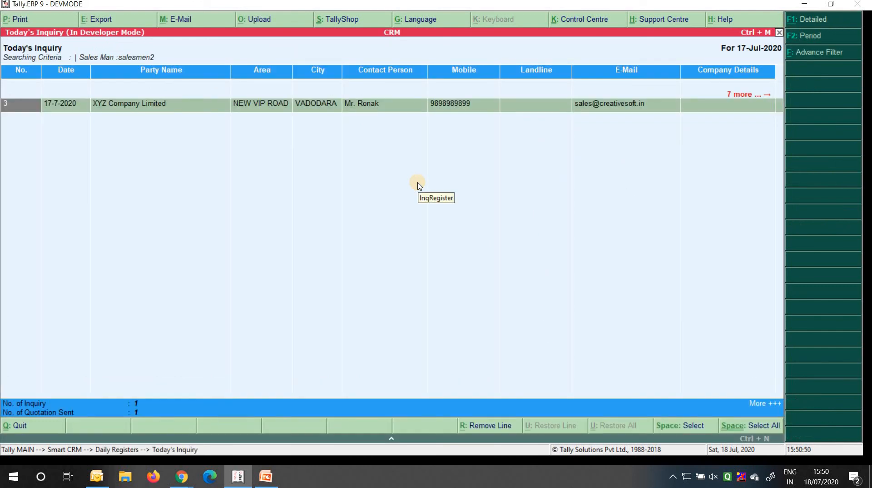
Set the inquiry report to start from 1-4-2020 and browse its columns
{"action": "key", "text": "F2"}
{"action": "type", "text": "1-4"}
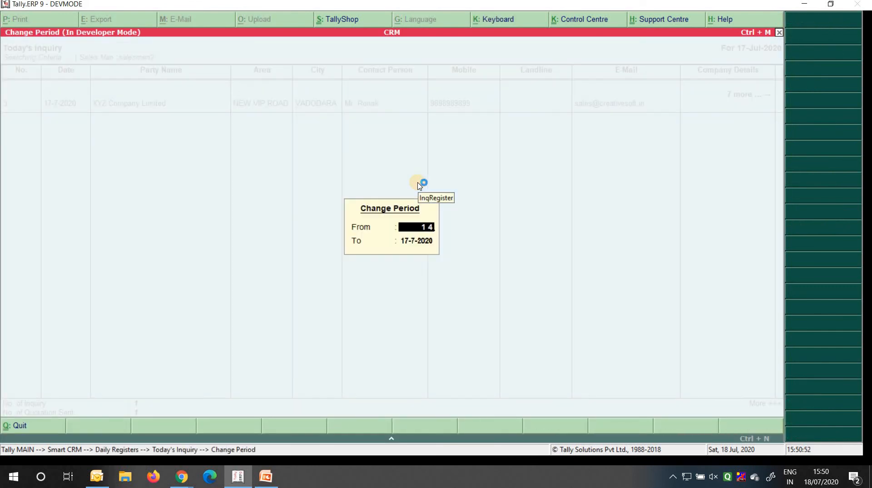
{"action": "key", "text": "Return"}
{"action": "key", "text": "Return"}
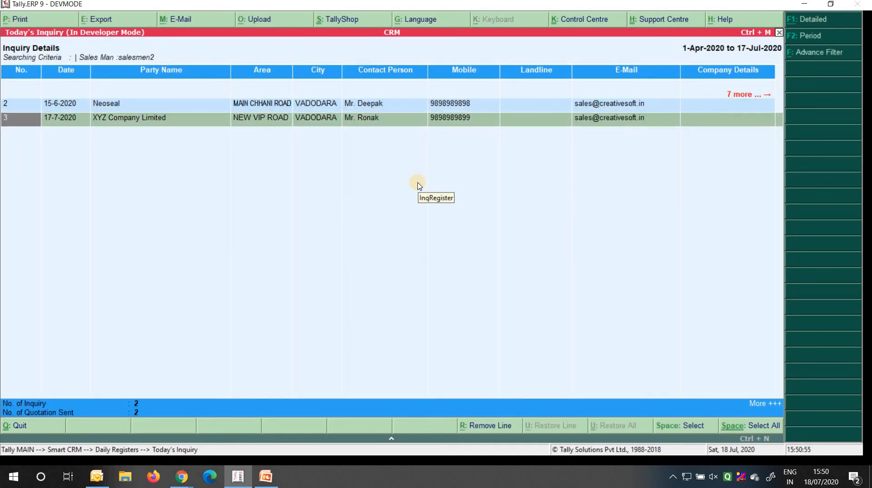
{"action": "key", "text": "Right"}
{"action": "key", "text": "Right"}
{"action": "key", "text": "Right"}
{"action": "key", "text": "Right"}
{"action": "key", "text": "Right"}
{"action": "key", "text": "Right"}
{"action": "key", "text": "Right"}
{"action": "key", "text": "Right"}
{"action": "key", "text": "Right"}
{"action": "key", "text": "Right"}
{"action": "key", "text": "Right"}
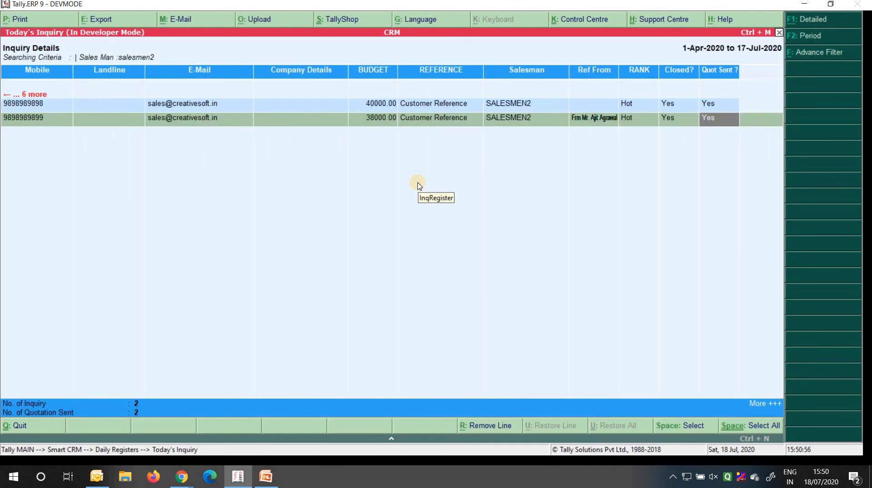
{"action": "key", "text": "Left"}
{"action": "key", "text": "Left"}
{"action": "key", "text": "Left"}
{"action": "key", "text": "Left"}
{"action": "key", "text": "Left"}
{"action": "key", "text": "Left"}
{"action": "key", "text": "Left"}
{"action": "key", "text": "Left"}
{"action": "key", "text": "Left"}
{"action": "key", "text": "Left"}
{"action": "key", "text": "Left"}
{"action": "key", "text": "Up"}
{"action": "key", "text": "Right"}
{"action": "key", "text": "Right"}
{"action": "key", "text": "Right"}
{"action": "key", "text": "Right"}
{"action": "key", "text": "Right"}
{"action": "key", "text": "Right"}
{"action": "key", "text": "Right"}
{"action": "key", "text": "Right"}
{"action": "key", "text": "Right"}
{"action": "key", "text": "Right"}
{"action": "key", "text": "Right"}
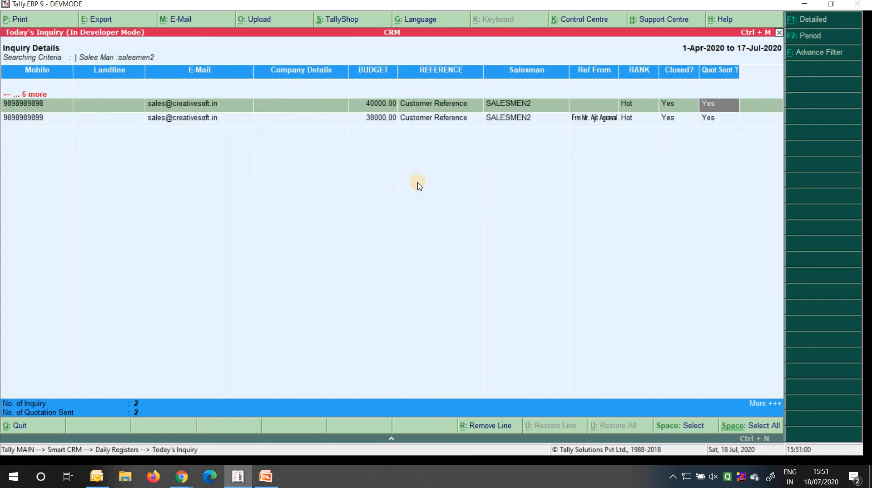
{"action": "key", "text": "Down"}
{"action": "key", "text": "Up"}
{"action": "key", "text": "Left"}
{"action": "key", "text": "Left"}
{"action": "key", "text": "Left"}
{"action": "key", "text": "Left"}
{"action": "key", "text": "Left"}
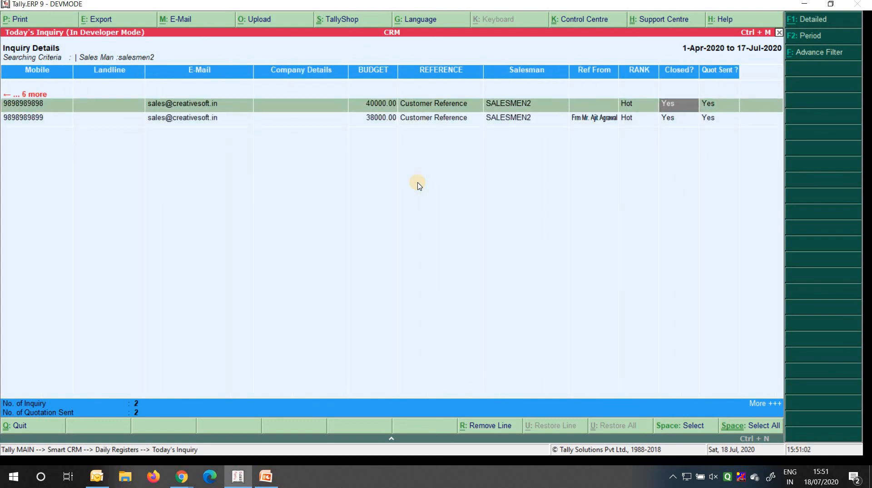
{"action": "key", "text": "Left"}
{"action": "key", "text": "Left"}
{"action": "key", "text": "Left"}
{"action": "key", "text": "Left"}
{"action": "key", "text": "Left"}
{"action": "key", "text": "Left"}
{"action": "key", "text": "Left"}
{"action": "key", "text": "Left"}
{"action": "key", "text": "Left"}
{"action": "key", "text": "Left"}
{"action": "key", "text": "Left"}
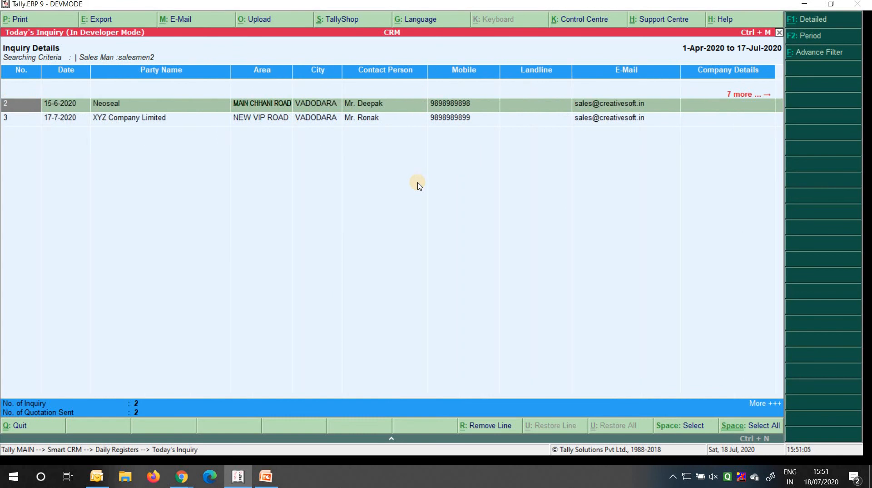
Filter the inquiries by Party Name CREATIVE SOFTTECH using the Advance Filter
{"action": "key", "text": "alt+f"}
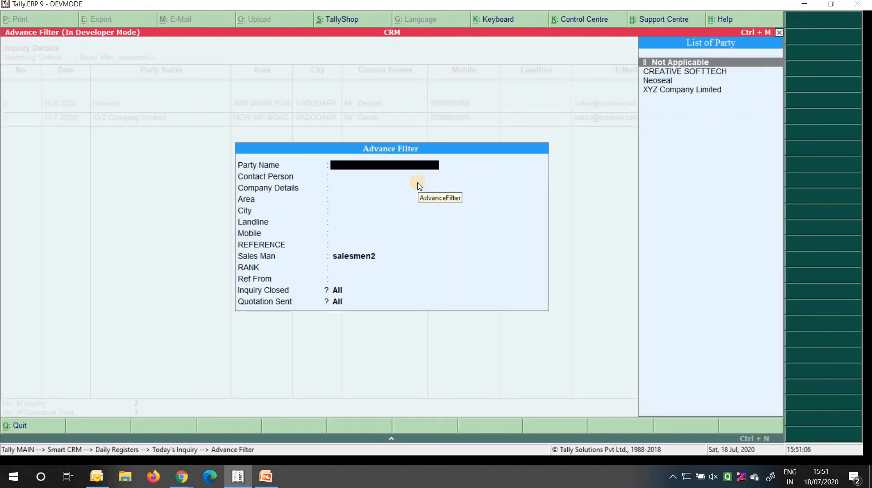
{"action": "key", "text": "Down"}
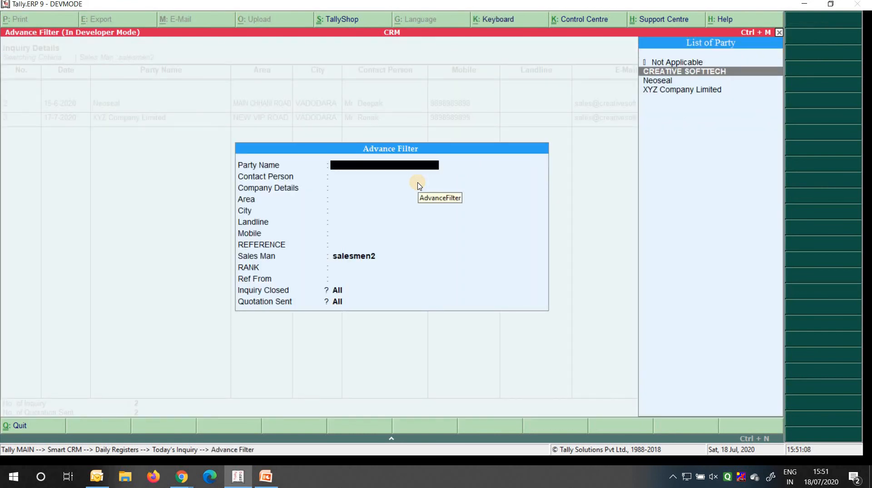
{"action": "key", "text": "Up"}
{"action": "key", "text": "Down"}
{"action": "key", "text": "Return"}
{"action": "key", "text": "ctrl+a"}
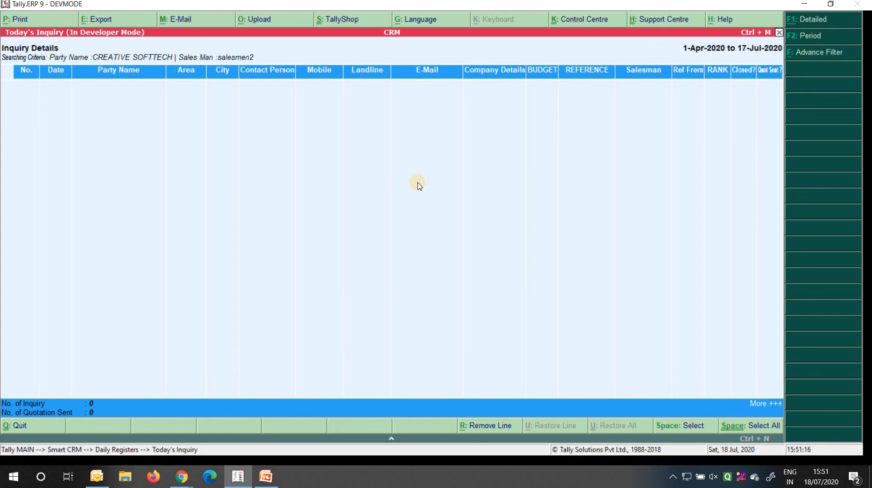
Close the filtered report and go back through Daily Registers to the Smart CRM menu
{"action": "key", "text": "Escape"}
{"action": "key", "text": "Down"}
{"action": "key", "text": "Down"}
{"action": "key", "text": "Escape"}
{"action": "key", "text": "Down"}
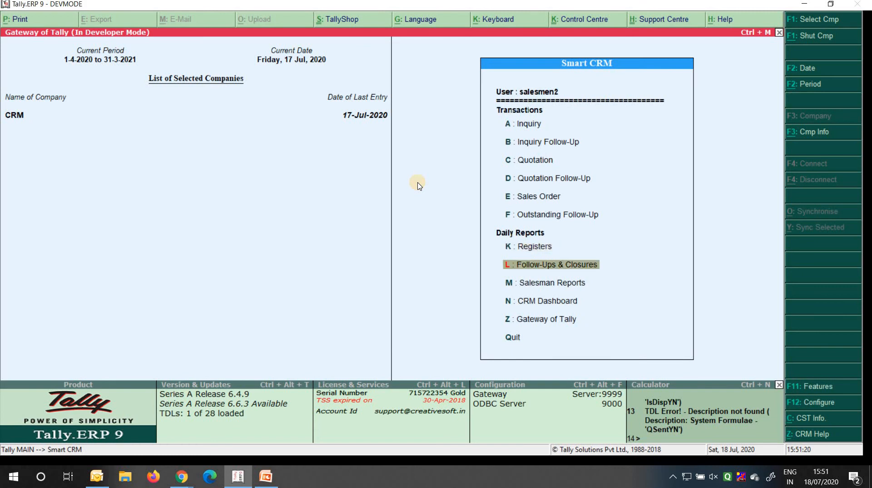
{"action": "key", "text": "Return"}
{"action": "key", "text": "Down"}
{"action": "key", "text": "Up"}
{"action": "key", "text": "Return"}
{"action": "key", "text": "F2"}
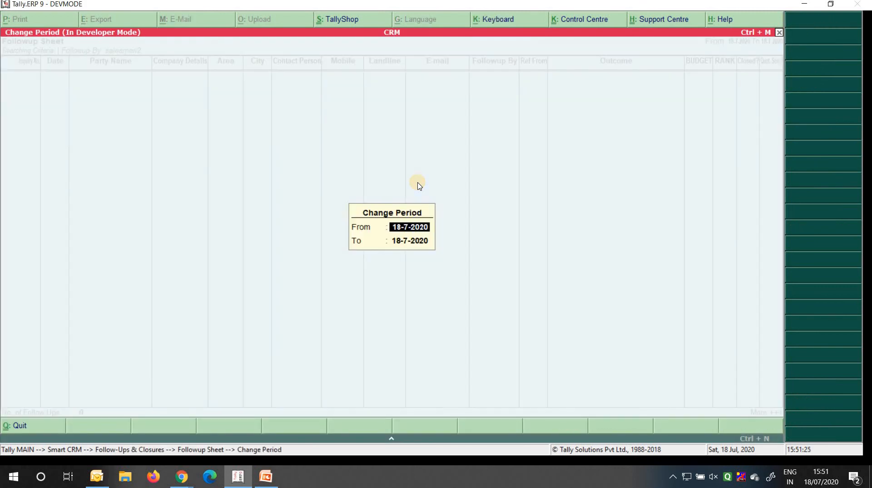
{"action": "type", "text": "1 4 1"}
{"action": "key", "text": "BackSpace"}
{"action": "type", "text": "20"}
{"action": "key", "text": "Return"}
{"action": "key", "text": "Return"}
{"action": "key", "text": "Escape"}
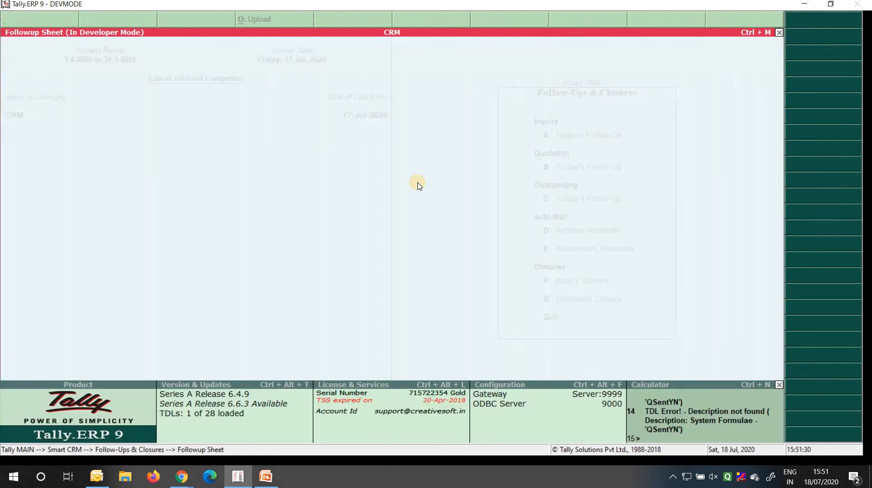
{"action": "key", "text": "Down"}
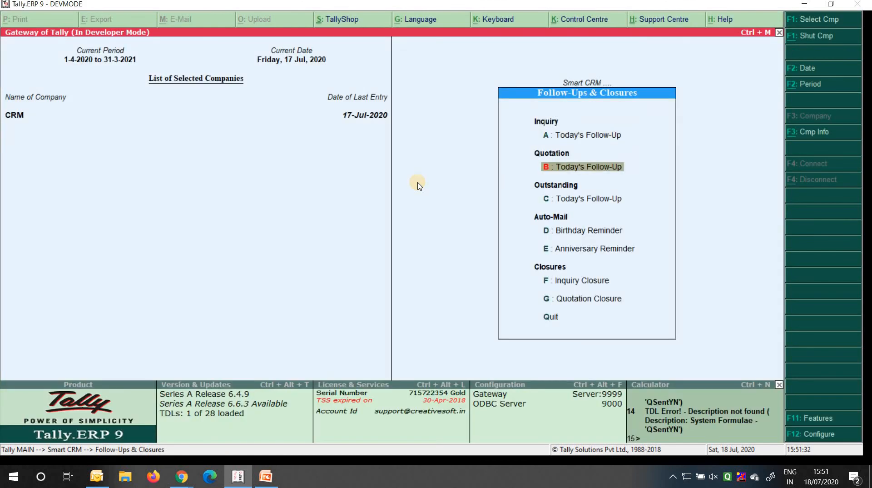
{"action": "key", "text": "Return"}
{"action": "key", "text": "F2"}
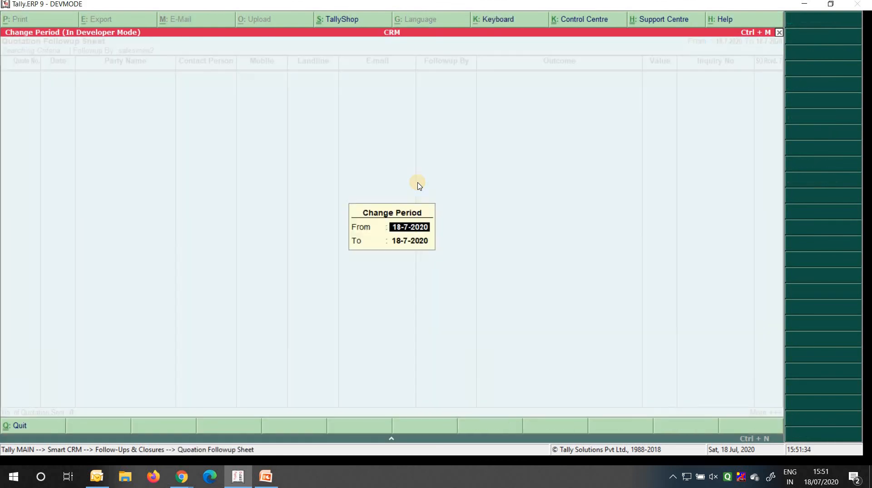
{"action": "type", "text": "1 4"}
{"action": "key", "text": "Return"}
{"action": "key", "text": "Return"}
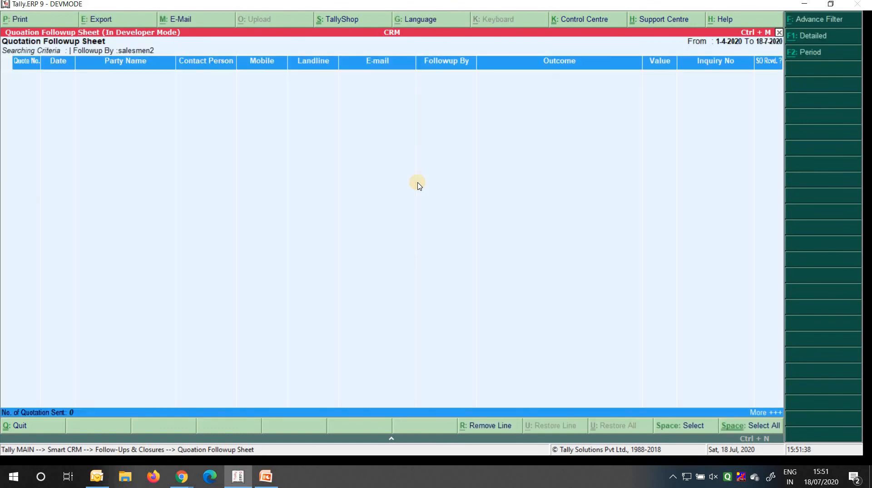
{"action": "key", "text": "Escape"}
{"action": "key", "text": "Down"}
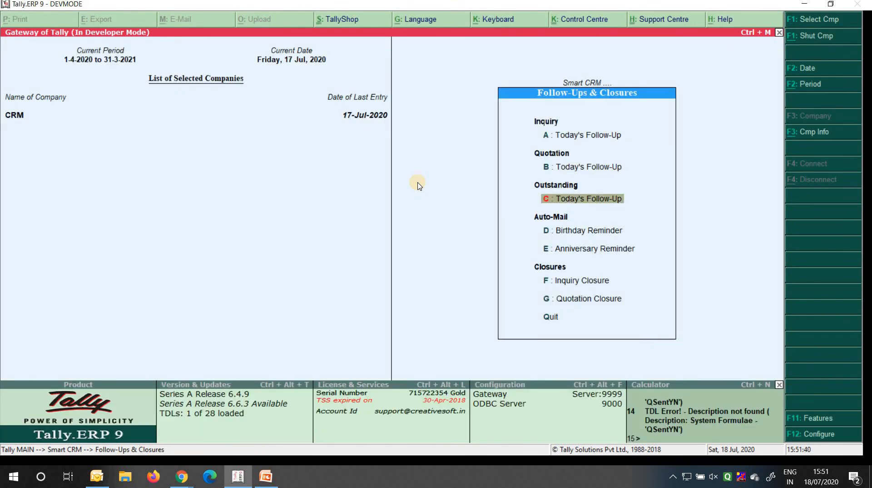
{"action": "key", "text": "Return"}
{"action": "key", "text": "Escape"}
{"action": "key", "text": "Return"}
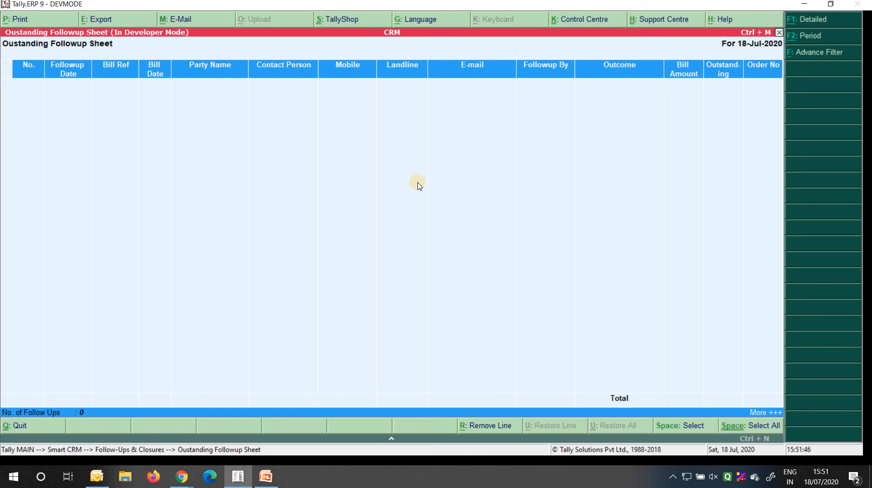
{"action": "key", "text": "Escape"}
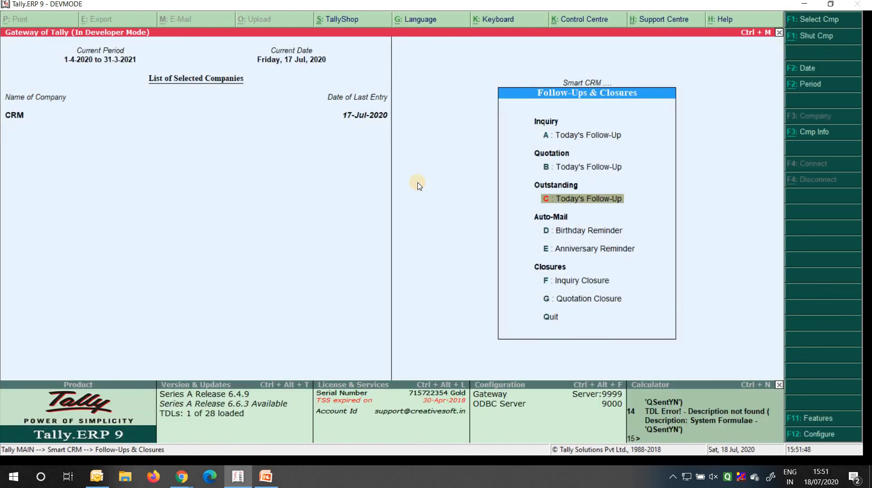
{"action": "key", "text": "Escape"}
{"action": "key", "text": "Up"}
{"action": "key", "text": "Up"}
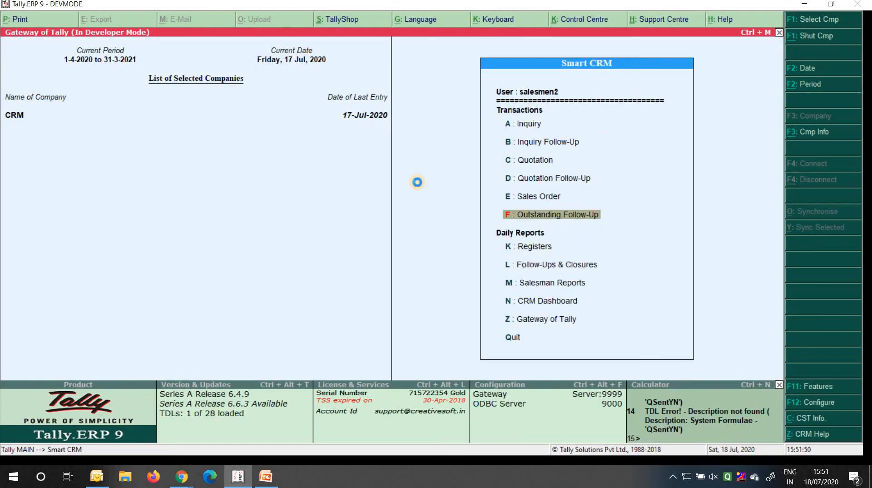
{"action": "key", "text": "Return"}
{"action": "key", "text": "Down"}
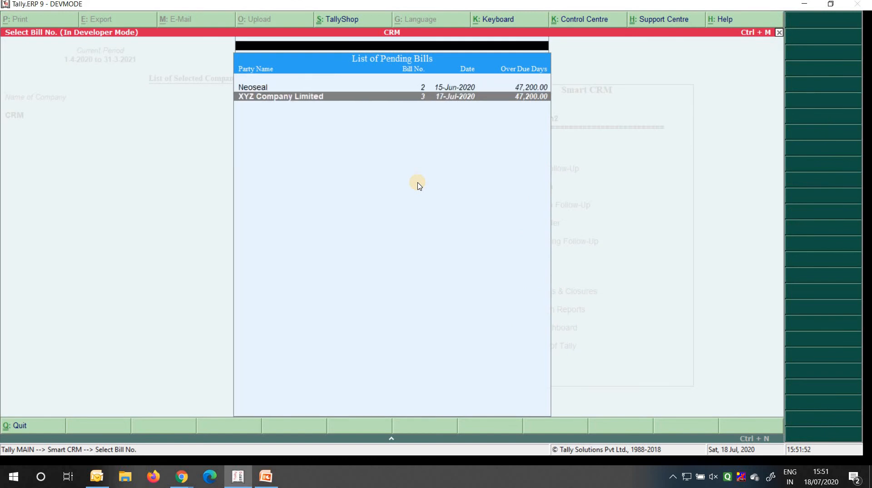
{"action": "key", "text": "Up"}
{"action": "key", "text": "Down"}
{"action": "key", "text": "Return"}
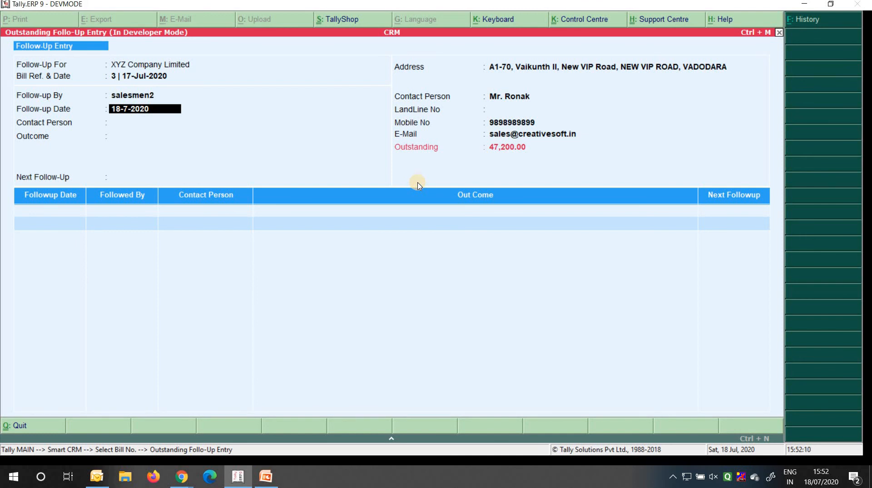
{"action": "key", "text": "Escape"}
{"action": "key", "text": "Escape"}
{"action": "key", "text": "Return"}
{"action": "key", "text": "Escape"}
{"action": "key", "text": "Down"}
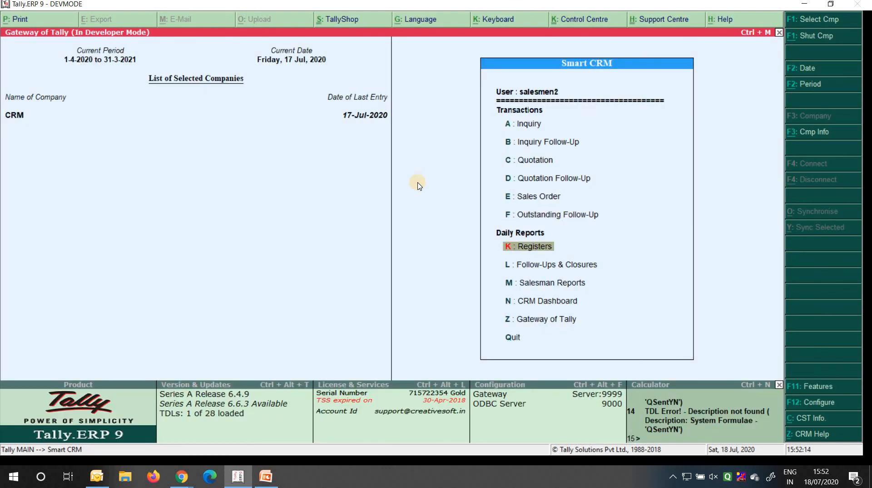
{"action": "key", "text": "Down"}
{"action": "key", "text": "Down"}
{"action": "key", "text": "Down"}
{"action": "key", "text": "Return"}
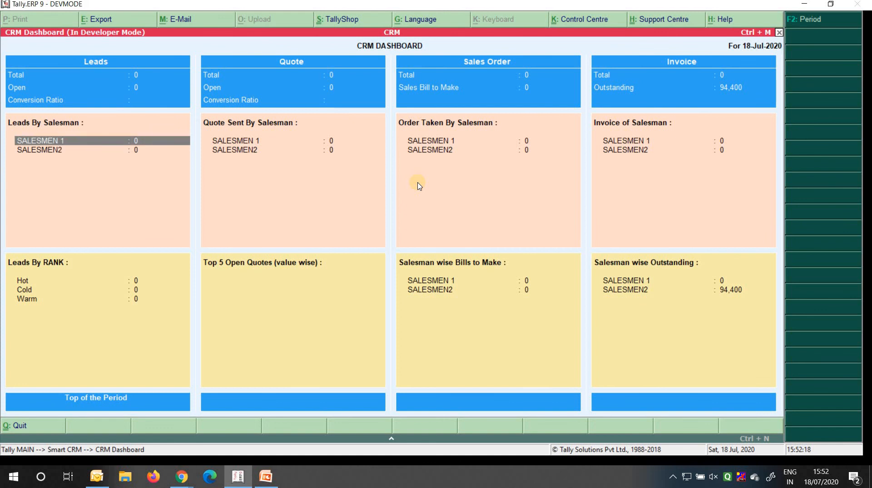
{"action": "key", "text": "Down"}
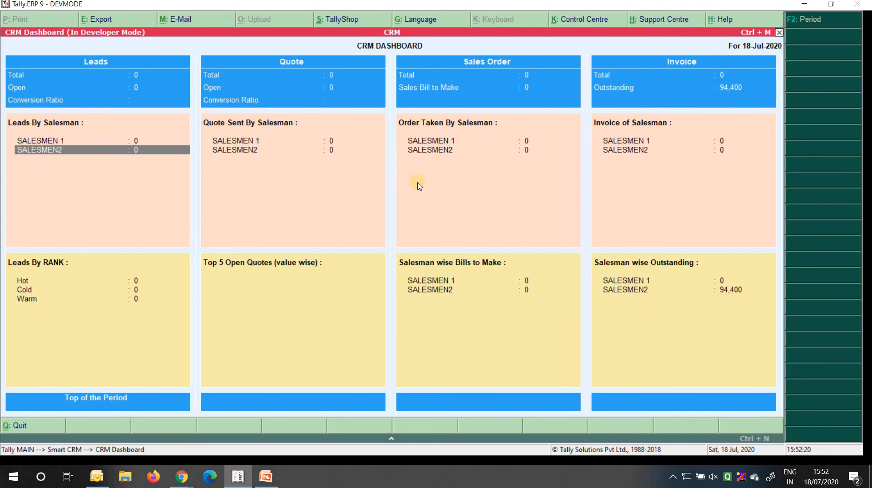
{"action": "key", "text": "F2"}
{"action": "type", "text": "1-4-2020"}
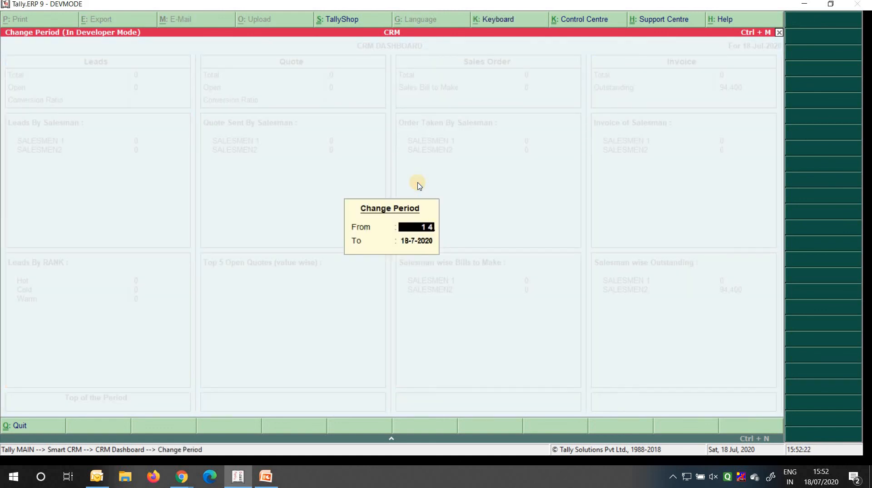
{"action": "key", "text": "Return"}
{"action": "key", "text": "Return"}
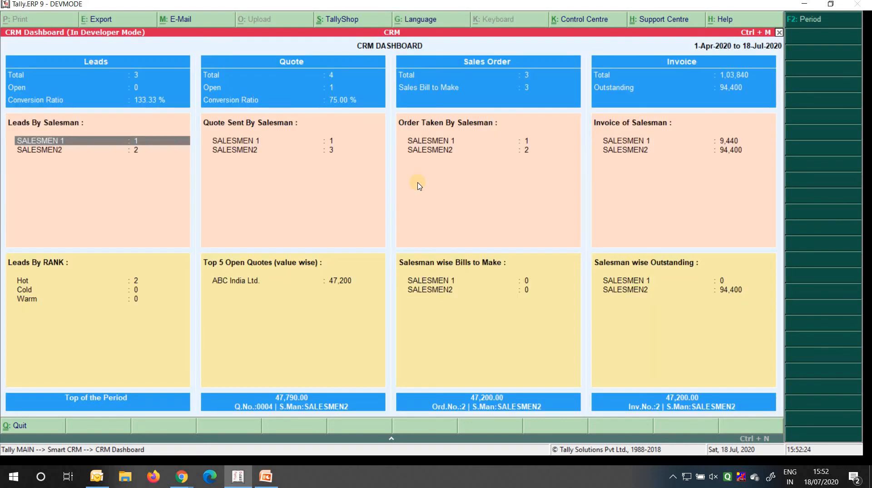
{"action": "key", "text": "Down"}
{"action": "key", "text": "Return"}
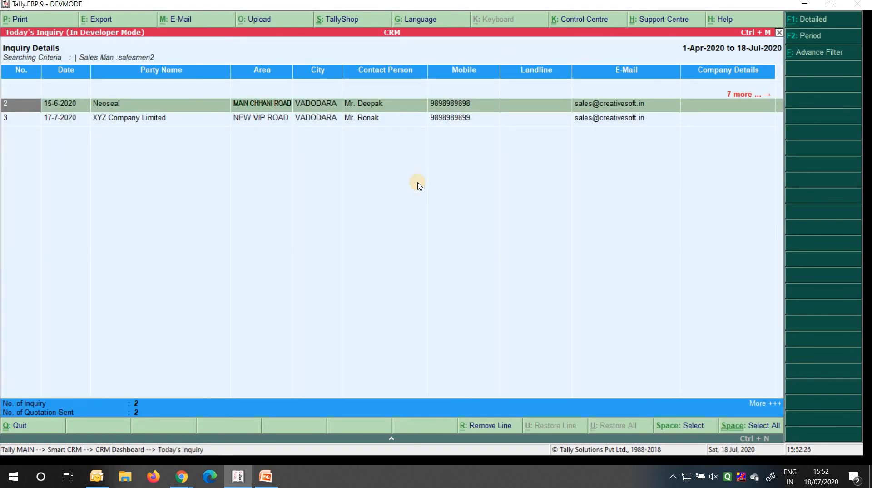
{"action": "key", "text": "Escape"}
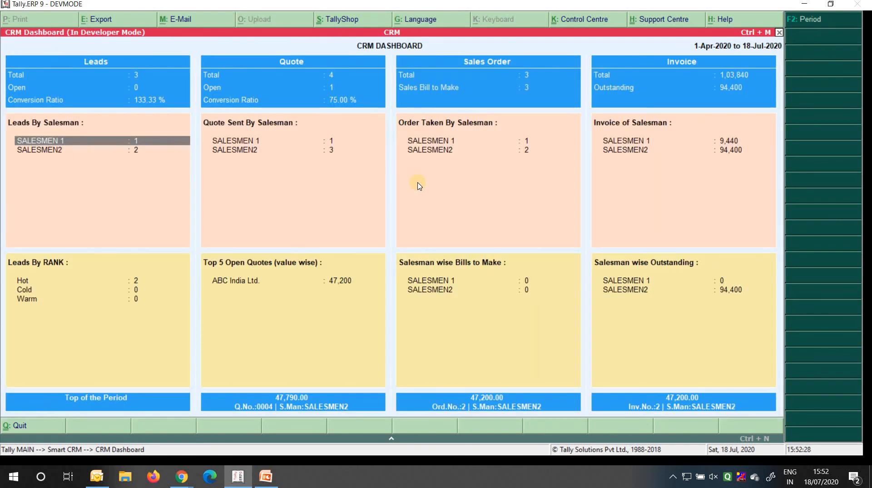
{"action": "key", "text": "Down"}
{"action": "key", "text": "Return"}
{"action": "key", "text": "Down"}
{"action": "key", "text": "Up"}
{"action": "key", "text": "Down"}
{"action": "key", "text": "Up"}
{"action": "key", "text": "Down"}
{"action": "key", "text": "Up"}
{"action": "key", "text": "Down"}
{"action": "key", "text": "Up"}
{"action": "key", "text": "Down"}
{"action": "key", "text": "Escape"}
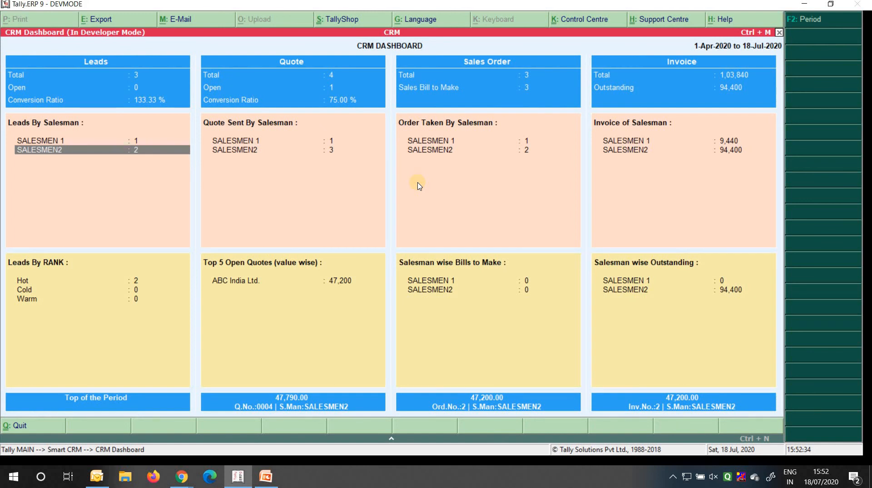
{"action": "key", "text": "Return"}
{"action": "key", "text": "Escape"}
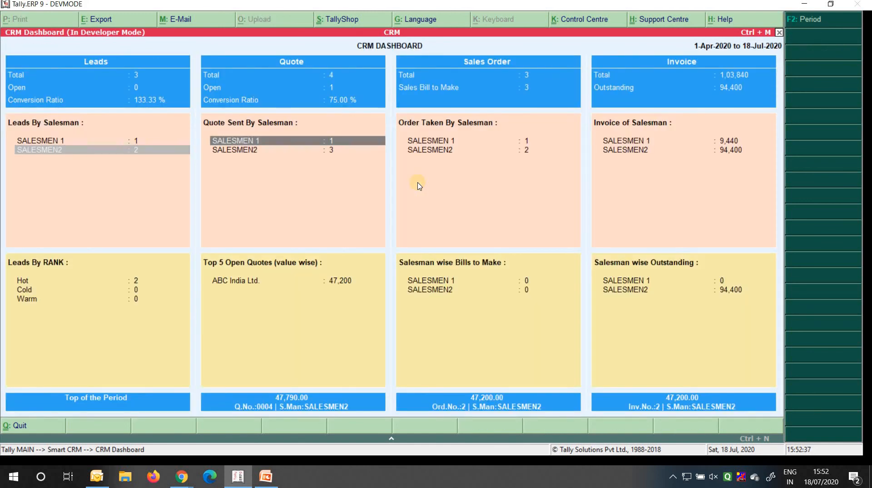
{"action": "key", "text": "Right"}
{"action": "key", "text": "Left"}
{"action": "key", "text": "Up"}
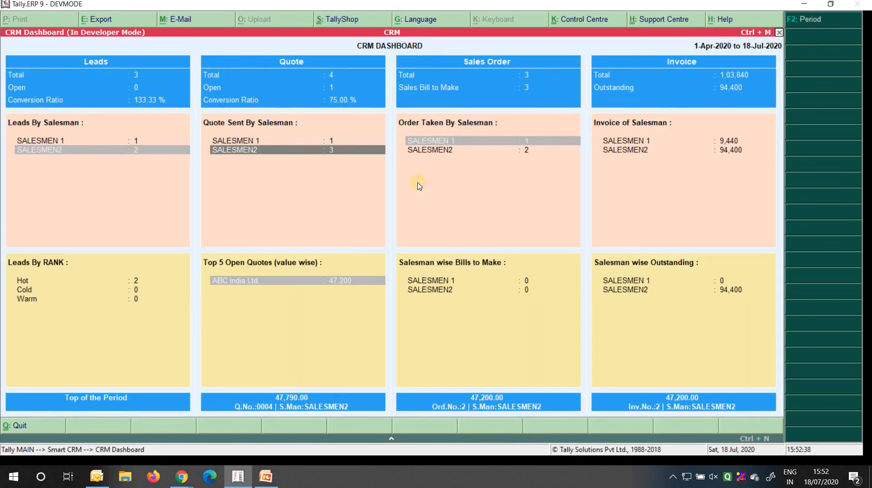
{"action": "key", "text": "Return"}
{"action": "key", "text": "Escape"}
{"action": "key", "text": "Up"}
{"action": "key", "text": "Return"}
{"action": "key", "text": "Escape"}
{"action": "key", "text": "Right"}
{"action": "key", "text": "Escape"}
{"action": "key", "text": "Escape"}
{"action": "key", "text": "n"}
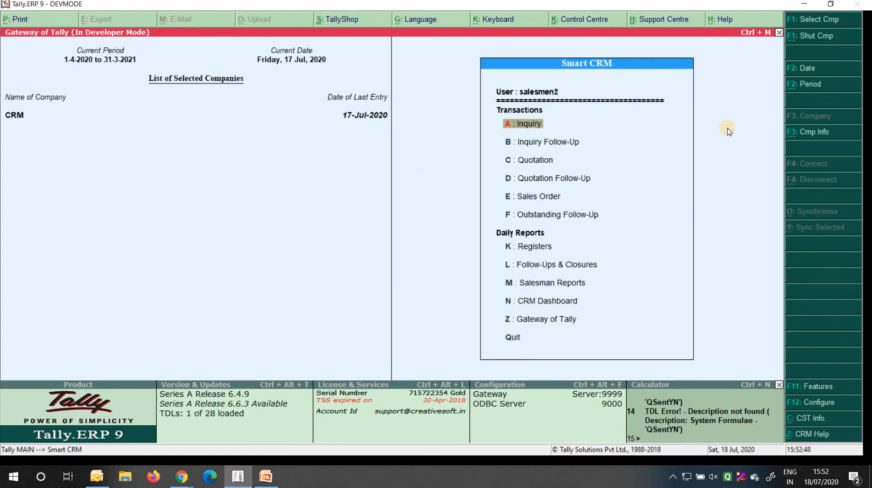
Switch to the CRM company and log in as user 'salesmen 1'
{"action": "key", "text": "alt+F3"}
{"action": "key", "text": "Return"}
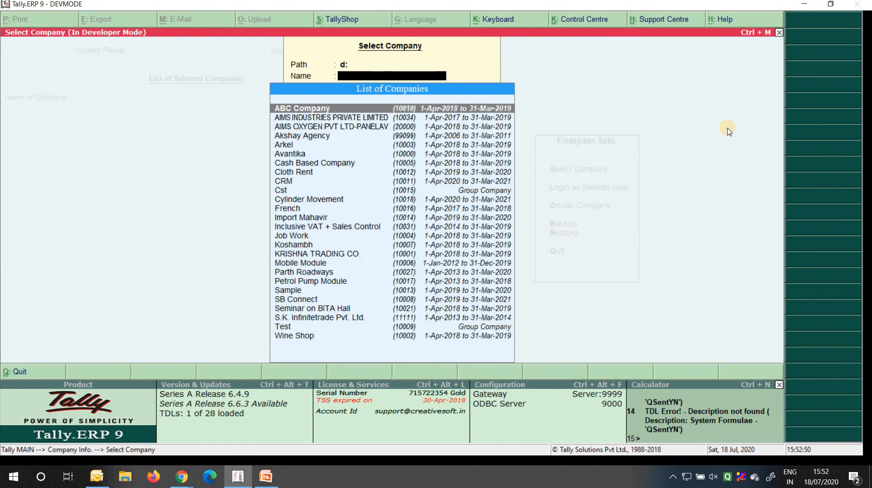
{"action": "type", "text": "cr"}
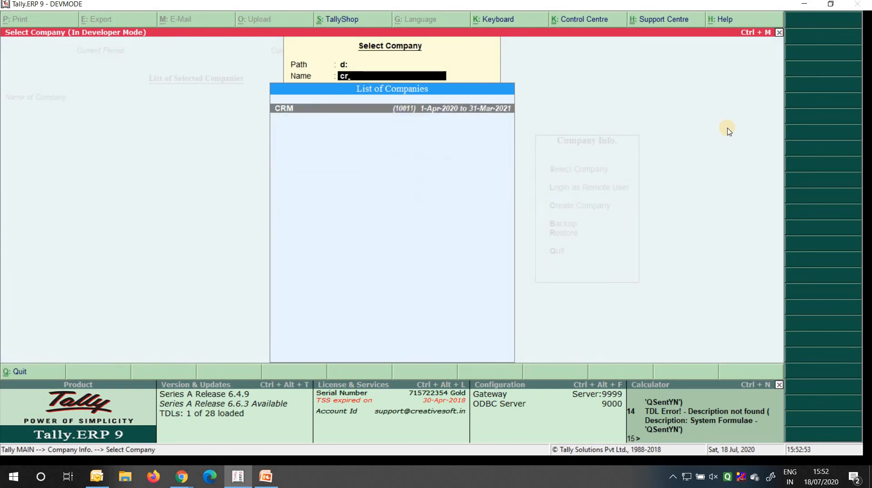
{"action": "key", "text": "Return"}
{"action": "type", "text": "salesmen 1"}
{"action": "key", "text": "Return"}
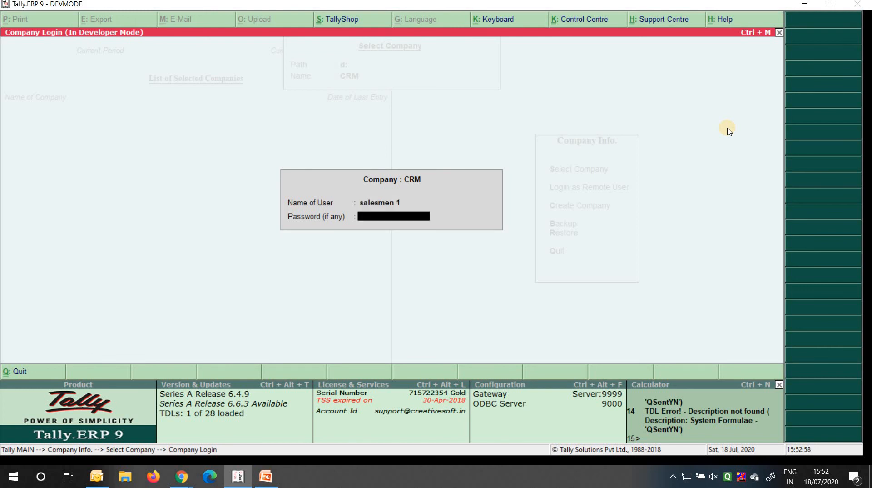
{"action": "key", "text": "Return"}
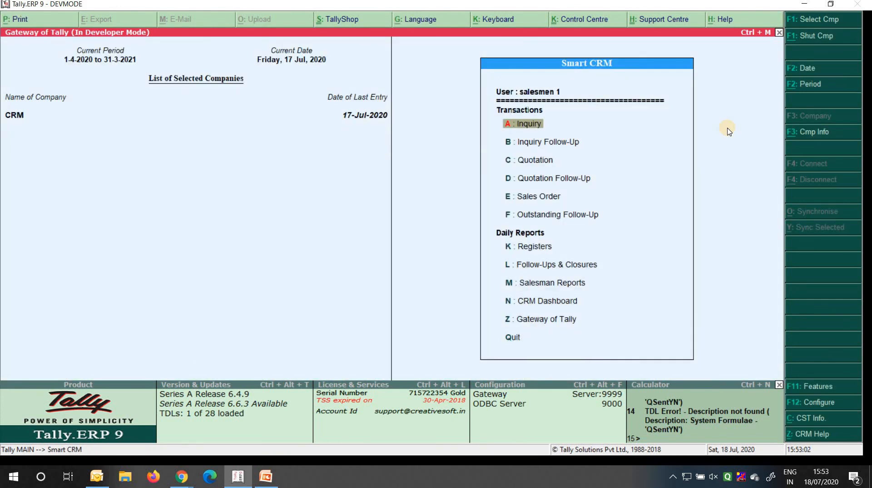
Open Today's Inquiry with the period starting 1-4-20 and scan its columns
{"action": "key", "text": "Up"}
{"action": "key", "text": "Up"}
{"action": "key", "text": "Up"}
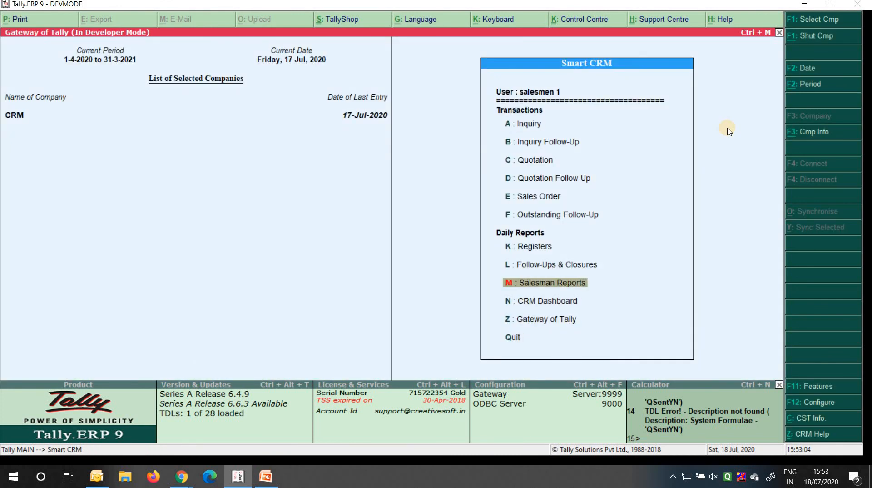
{"action": "key", "text": "Up"}
{"action": "key", "text": "Up"}
{"action": "key", "text": "Return"}
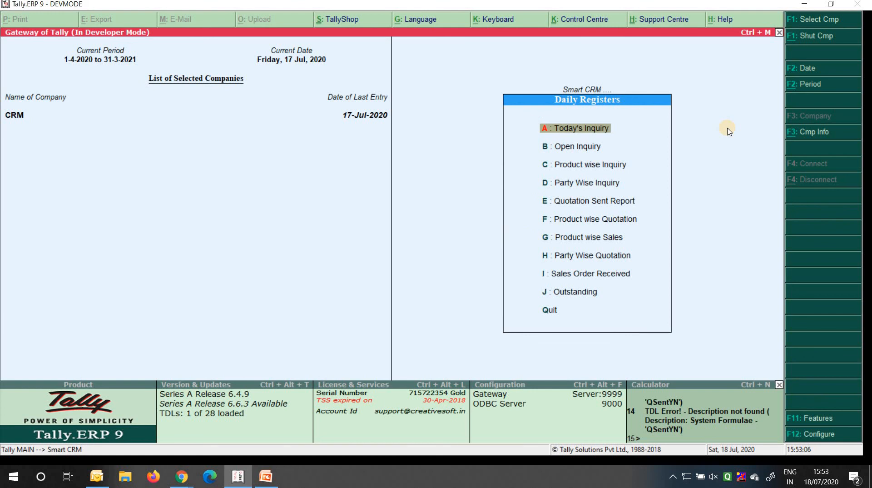
{"action": "key", "text": "Return"}
{"action": "key", "text": "F2"}
{"action": "type", "text": "1 4 20"}
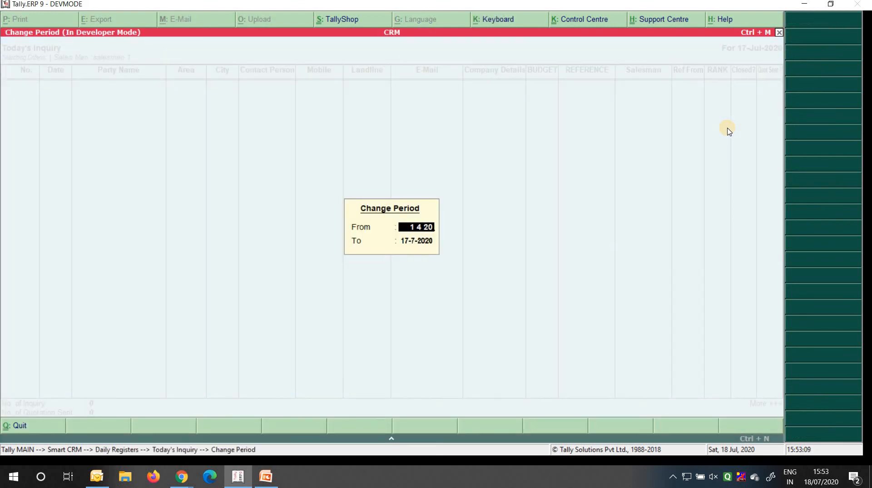
{"action": "key", "text": "Return"}
{"action": "key", "text": "Return"}
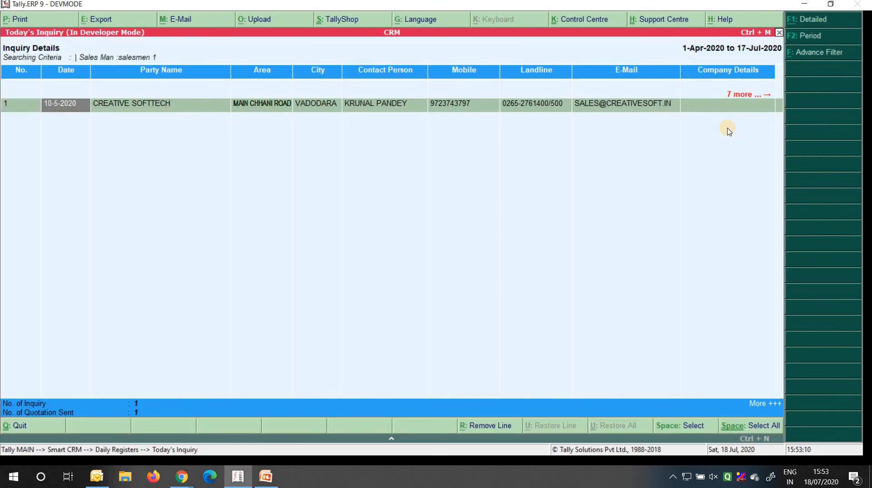
{"action": "key", "text": "Right"}
{"action": "key", "text": "Right"}
{"action": "key", "text": "Right"}
{"action": "key", "text": "Right"}
{"action": "key", "text": "Right"}
{"action": "key", "text": "Right"}
{"action": "key", "text": "Right"}
{"action": "key", "text": "Right"}
{"action": "key", "text": "Right"}
{"action": "key", "text": "Right"}
{"action": "key", "text": "Right"}
{"action": "key", "text": "Right"}
{"action": "key", "text": "Right"}
{"action": "key", "text": "Right"}
{"action": "key", "text": "Right"}
{"action": "key", "text": "Left"}
{"action": "key", "text": "Left"}
{"action": "key", "text": "Left"}
{"action": "key", "text": "Left"}
{"action": "key", "text": "Left"}
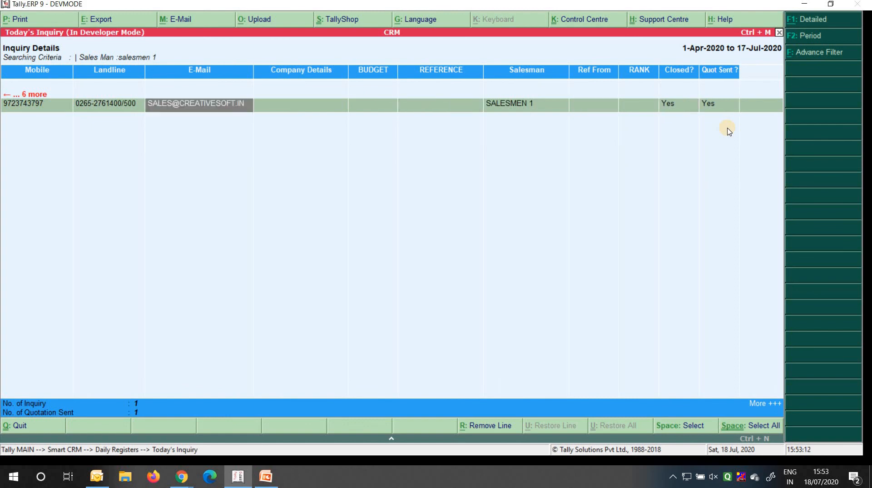
{"action": "key", "text": "Left"}
{"action": "key", "text": "Left"}
{"action": "key", "text": "Left"}
{"action": "key", "text": "Left"}
{"action": "key", "text": "Left"}
{"action": "key", "text": "Left"}
{"action": "key", "text": "Left"}
{"action": "key", "text": "Left"}
{"action": "key", "text": "Left"}
{"action": "key", "text": "Left"}
{"action": "key", "text": "Left"}
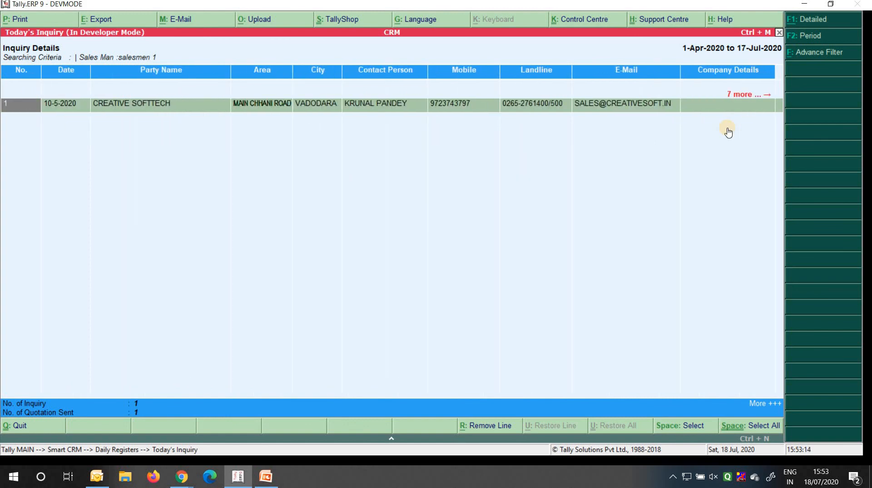
Review the Advance Filter fields left Not Applicable, then return to the List of Companies
{"action": "key", "text": "alt+f"}
{"action": "key", "text": "Return"}
{"action": "key", "text": "Return"}
{"action": "key", "text": "Return"}
{"action": "key", "text": "Return"}
{"action": "key", "text": "Return"}
{"action": "key", "text": "Return"}
{"action": "key", "text": "Return"}
{"action": "key", "text": "Return"}
{"action": "key", "text": "Up"}
{"action": "key", "text": "Return"}
{"action": "key", "text": "Up"}
{"action": "key", "text": "Return"}
{"action": "key", "text": "Up"}
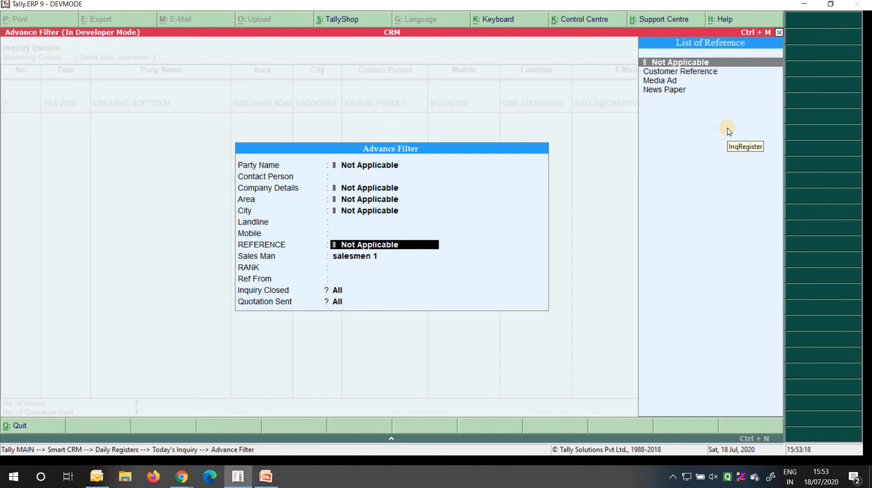
{"action": "key", "text": "Return"}
{"action": "key", "text": "Up"}
{"action": "key", "text": "Return"}
{"action": "key", "text": "Return"}
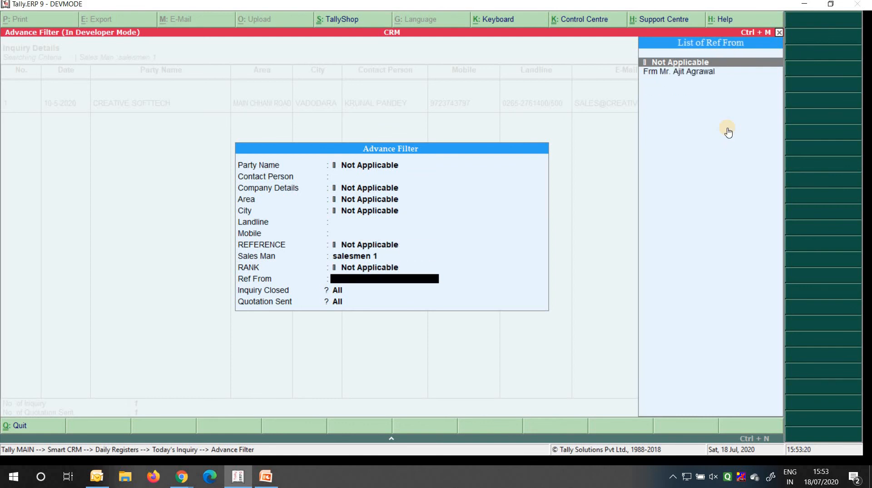
{"action": "key", "text": "Escape"}
{"action": "key", "text": "Escape"}
{"action": "key", "text": "Escape"}
{"action": "key", "text": "Escape"}
{"action": "key", "text": "Escape"}
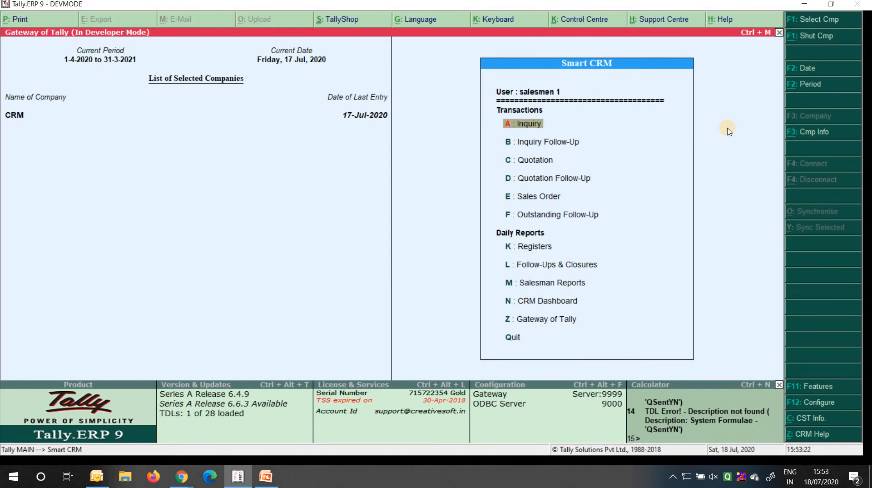
{"action": "key", "text": "alt+F3"}
{"action": "key", "text": "Return"}
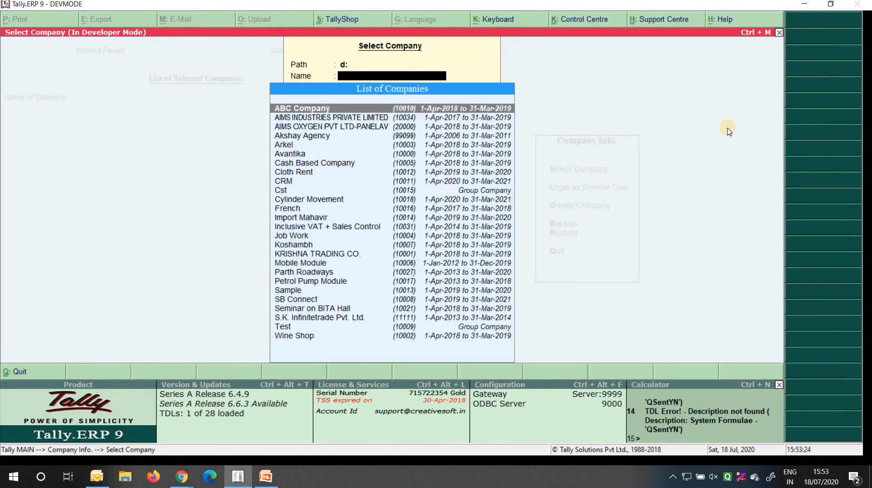
Select the CRM company and log in as user A
{"action": "type", "text": "Crm"}
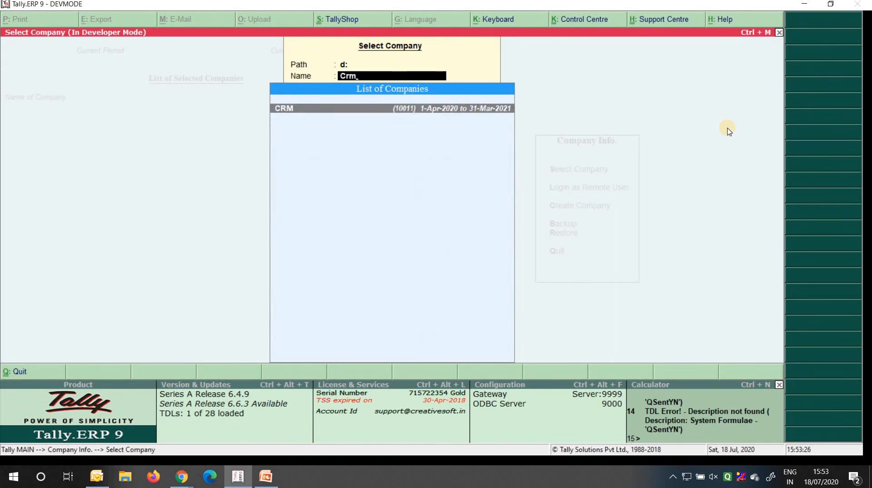
{"action": "key", "text": "Return"}
{"action": "type", "text": "A"}
{"action": "key", "text": "Return"}
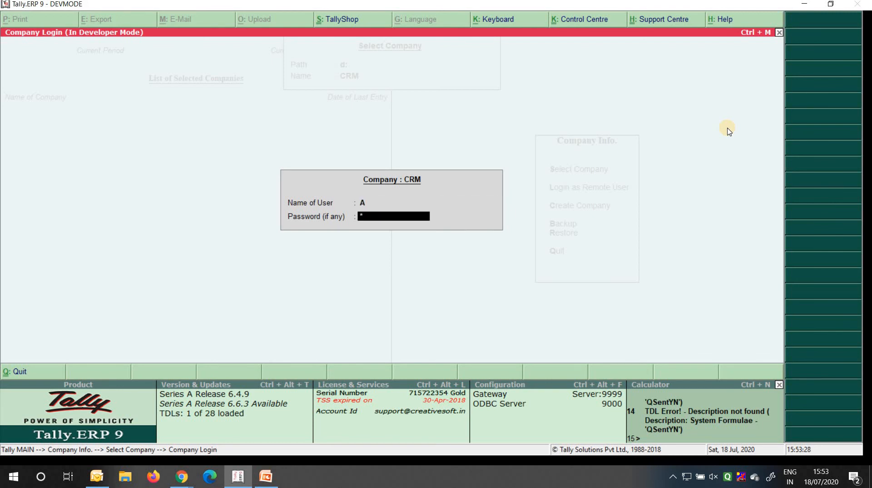
{"action": "key", "text": "Return"}
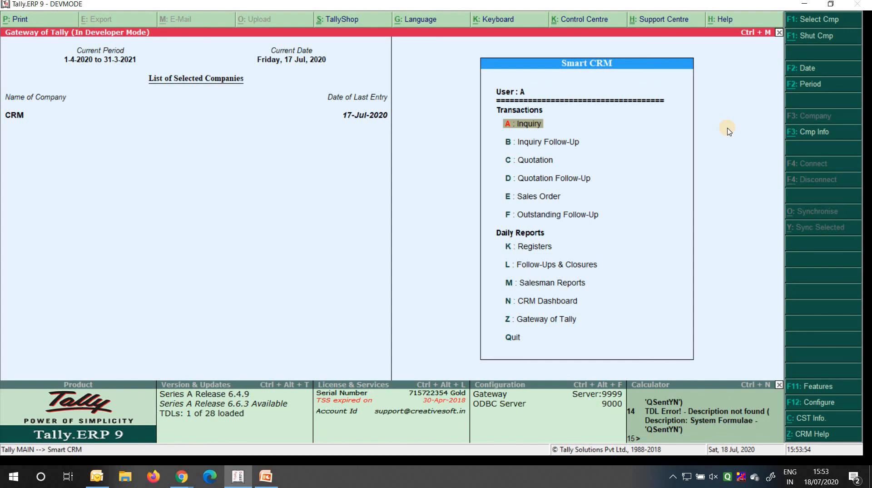
Set Today's Inquiry to start 1-4-2020, review its three inquiries, and exit
{"action": "key", "text": "k"}
{"action": "key", "text": "Return"}
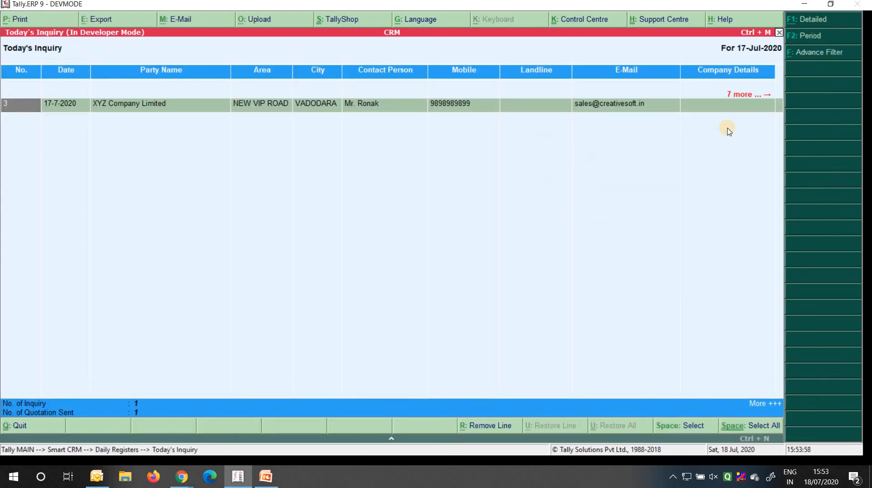
{"action": "key", "text": "F2"}
{"action": "key", "text": "BackSpace"}
{"action": "type", "text": "14 20"}
{"action": "key", "text": "Return"}
{"action": "key", "text": "Return"}
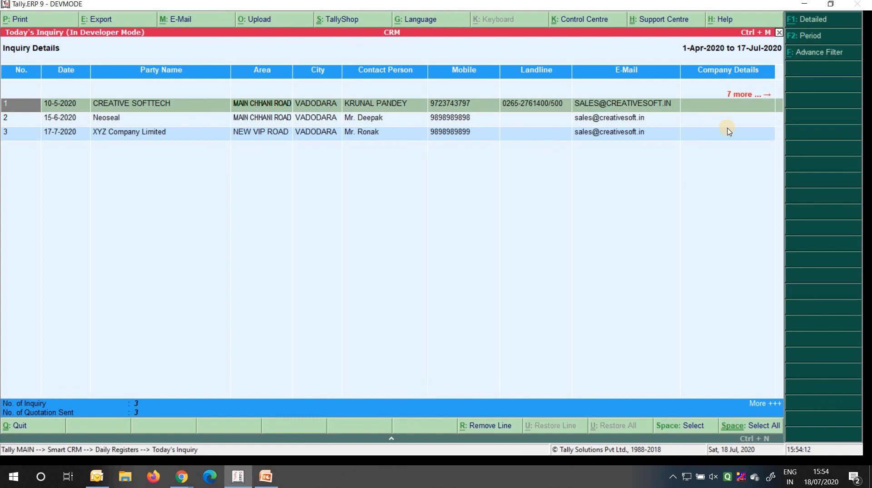
{"action": "key", "text": "Escape"}
{"action": "key", "text": "Escape"}
{"action": "key", "text": "Escape"}
{"action": "key", "text": "Escape"}
In F11 CRM Configuration, set SMS to Yes
{"action": "key", "text": "F11"}
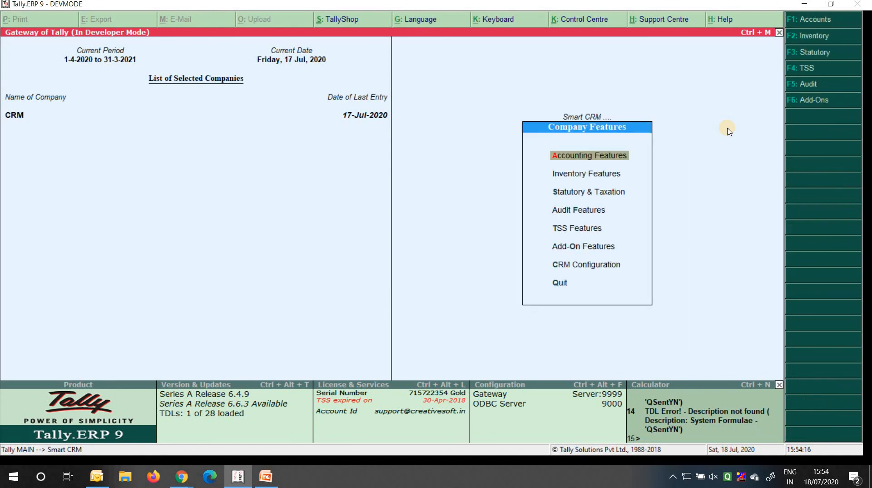
{"action": "key", "text": "Up"}
{"action": "key", "text": "Up"}
{"action": "key", "text": "Return"}
{"action": "key", "text": "Return"}
{"action": "key", "text": "Return"}
{"action": "key", "text": "Return"}
{"action": "key", "text": "Return"}
{"action": "key", "text": "Return"}
{"action": "key", "text": "Return"}
{"action": "key", "text": "Return"}
{"action": "key", "text": "Return"}
{"action": "key", "text": "Return"}
{"action": "key", "text": "Return"}
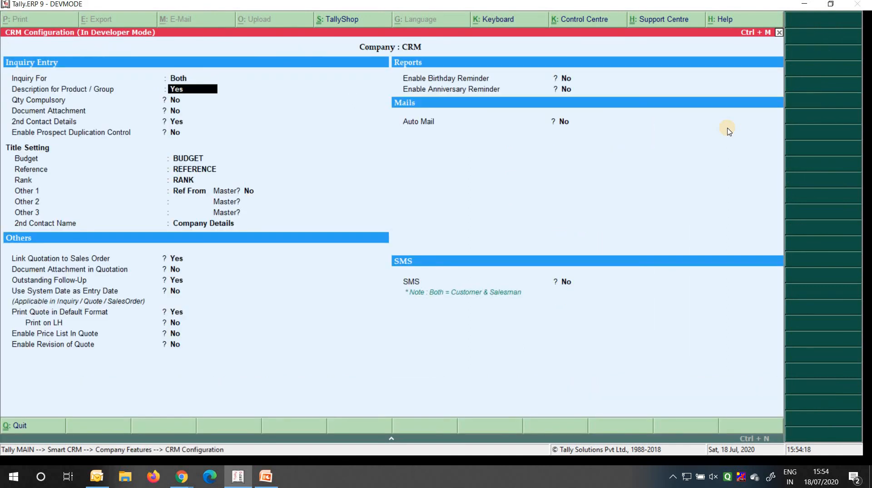
{"action": "key", "text": "Return"}
{"action": "key", "text": "Return"}
{"action": "key", "text": "Return"}
{"action": "key", "text": "Return"}
{"action": "key", "text": "Return"}
{"action": "key", "text": "Return"}
{"action": "key", "text": "Return"}
{"action": "key", "text": "Return"}
{"action": "key", "text": "Return"}
{"action": "key", "text": "Return"}
{"action": "key", "text": "Return"}
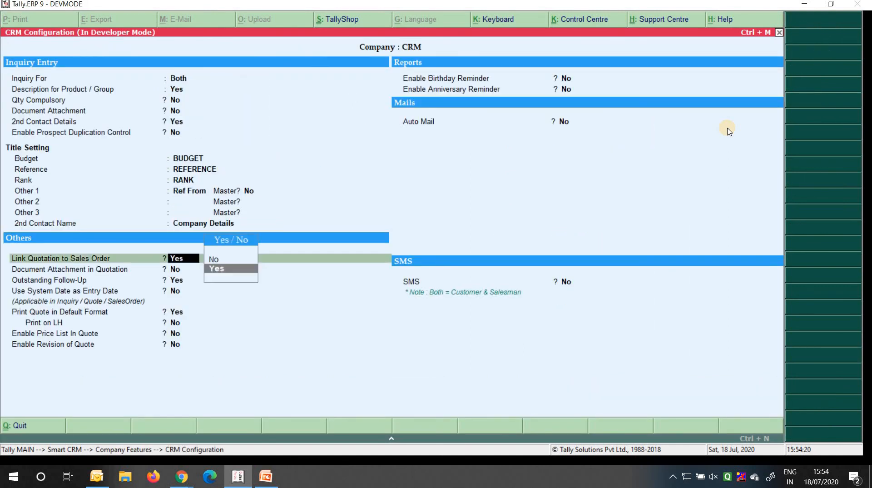
{"action": "key", "text": "Return"}
{"action": "key", "text": "Return"}
{"action": "key", "text": "Return"}
{"action": "key", "text": "Return"}
{"action": "key", "text": "Escape"}
{"action": "type", "text": "y"}
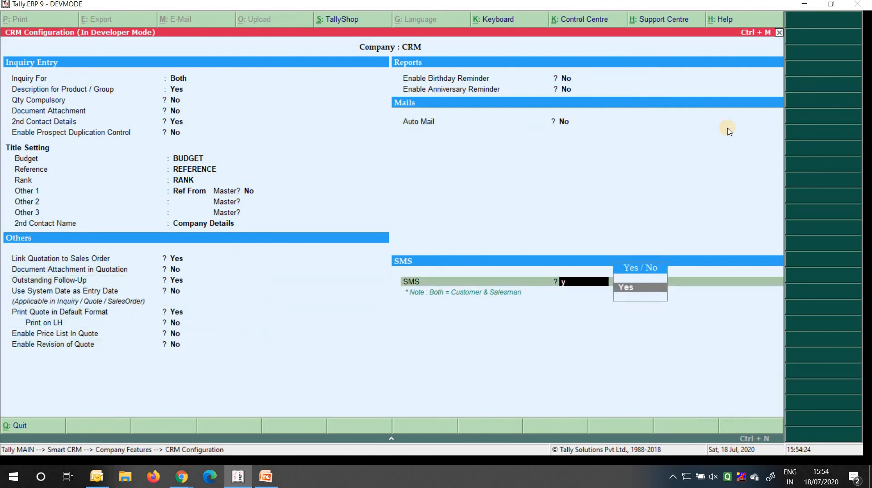
{"action": "key", "text": "Return"}
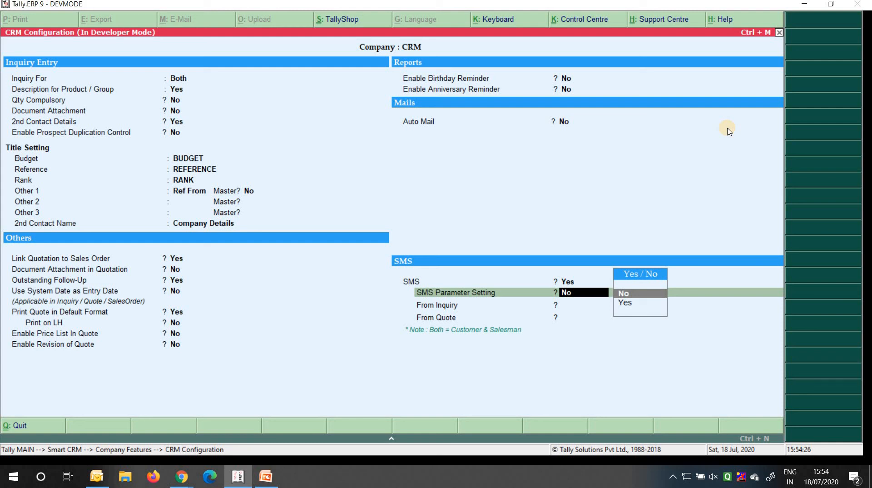
Set SMS From Inquiry and From Quote to Both, then save the configuration
{"action": "key", "text": "Return"}
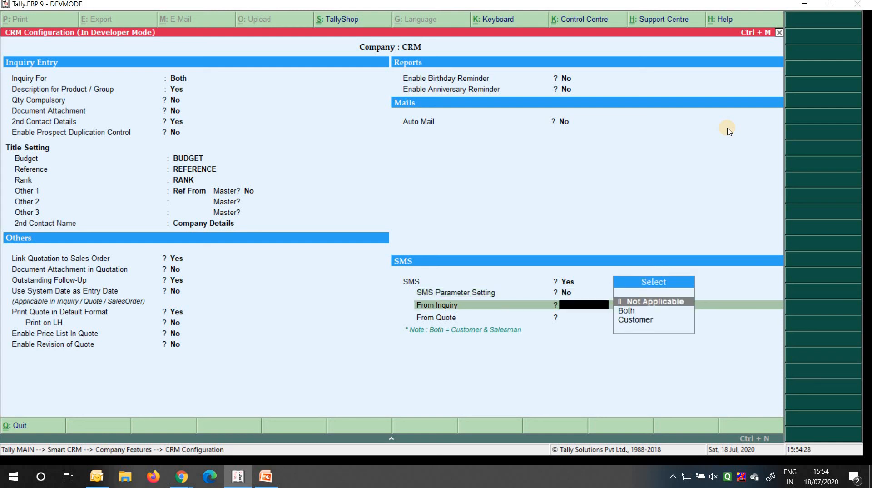
{"action": "key", "text": "Down"}
{"action": "key", "text": "Down"}
{"action": "key", "text": "Up"}
{"action": "key", "text": "Up"}
{"action": "key", "text": "Down"}
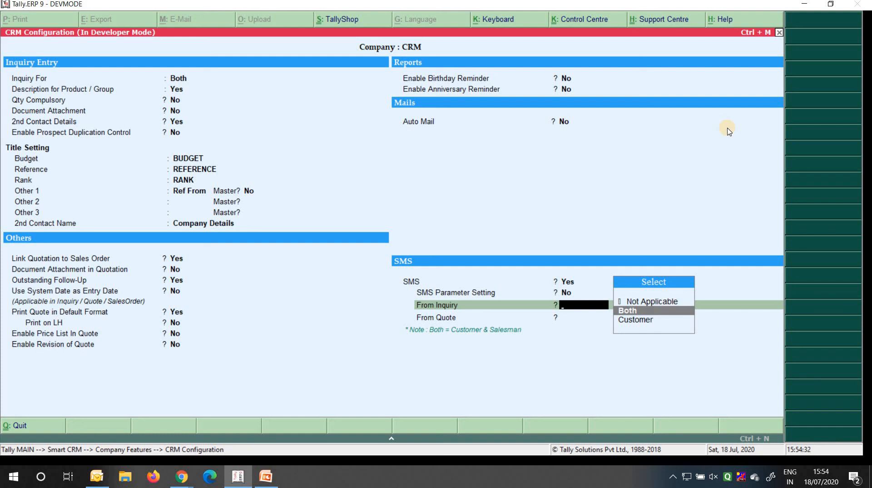
{"action": "key", "text": "Return"}
{"action": "key", "text": "Down"}
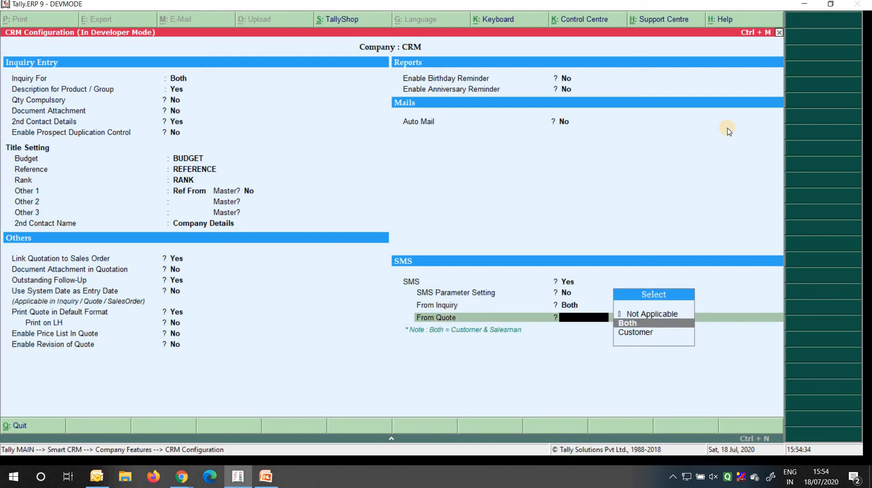
{"action": "key", "text": "Return"}
{"action": "key", "text": "Return"}
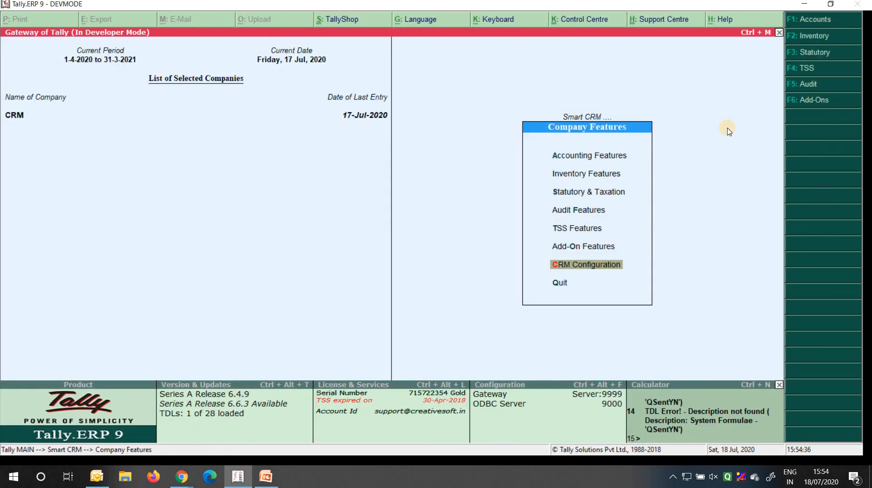
{"action": "key", "text": "Escape"}
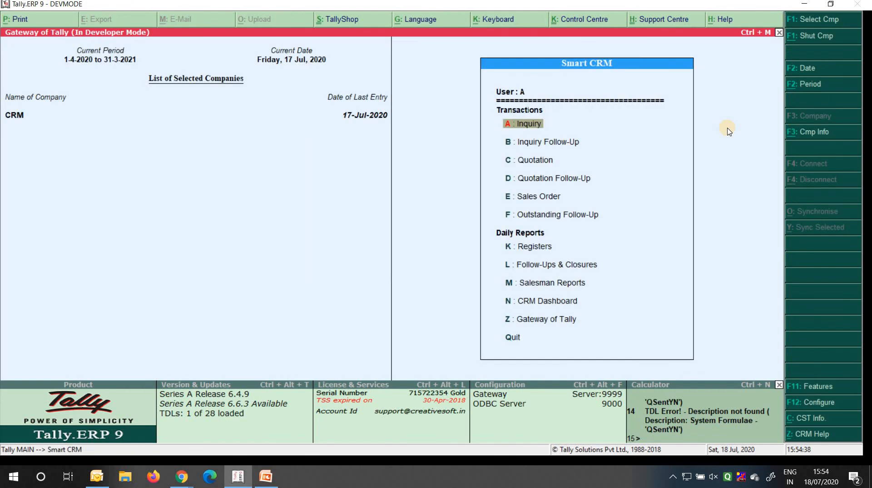
Open the CST parameter settings with the password, then leave them unchanged
{"action": "key", "text": "Up"}
{"action": "key", "text": "Up"}
{"action": "key", "text": "Up"}
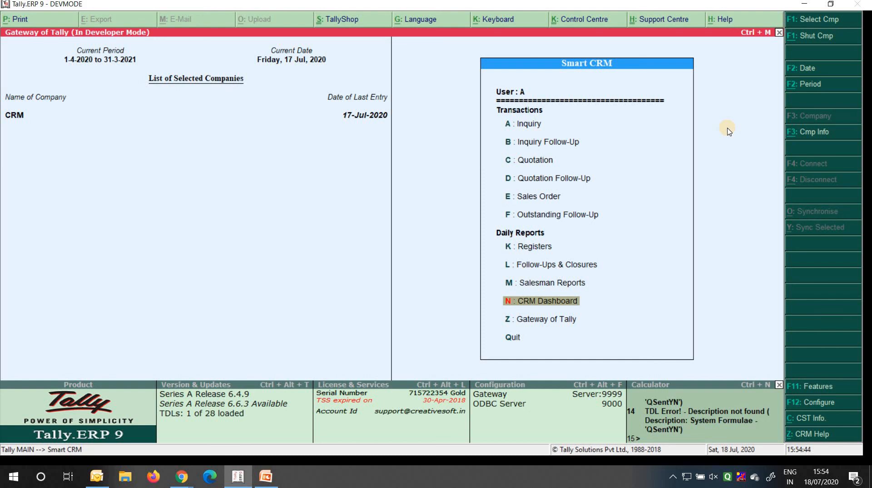
{"action": "key", "text": "alt+c"}
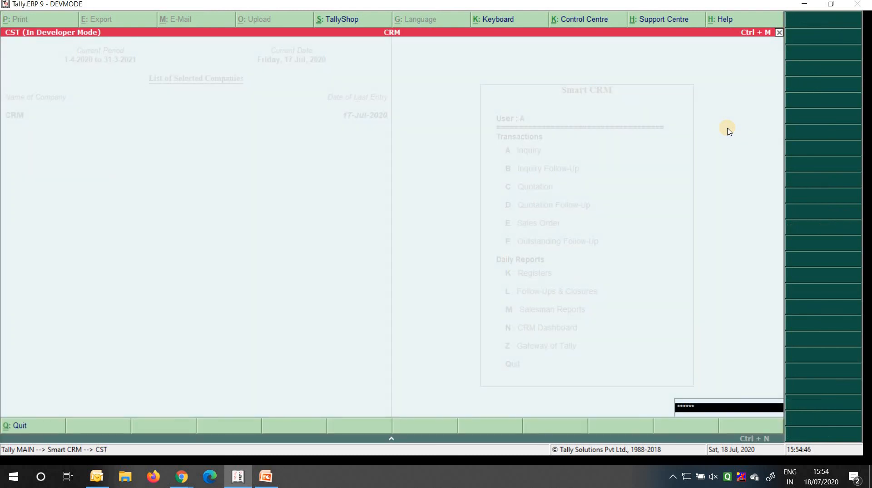
{"action": "key", "text": "Return"}
{"action": "key", "text": "Escape"}
{"action": "key", "text": "Escape"}
{"action": "key", "text": "Down"}
{"action": "key", "text": "Up"}
{"action": "key", "text": "Up"}
{"action": "key", "text": "Up"}
{"action": "key", "text": "Escape"}
{"action": "key", "text": "Escape"}
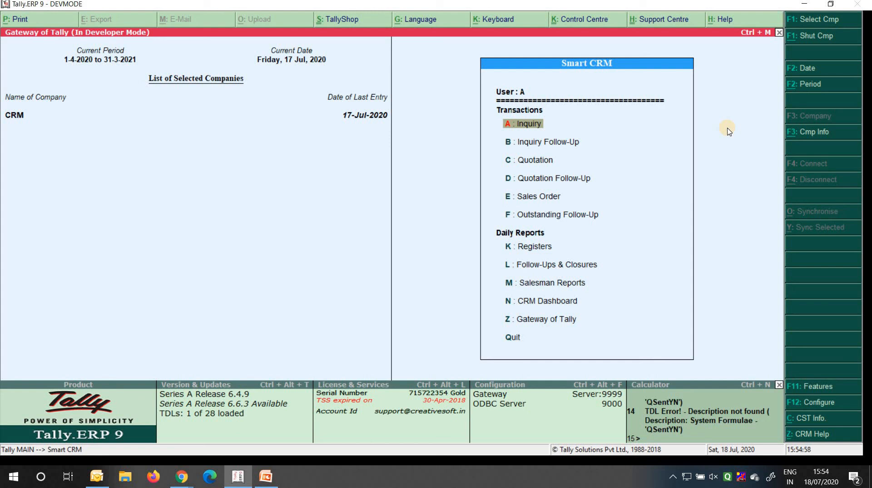
Browse the Smart CRM menu and open K: Registers for Daily Registers
{"action": "key", "text": "Down"}
{"action": "key", "text": "Down"}
{"action": "key", "text": "Down"}
{"action": "key", "text": "Down"}
{"action": "key", "text": "Down"}
{"action": "key", "text": "Down"}
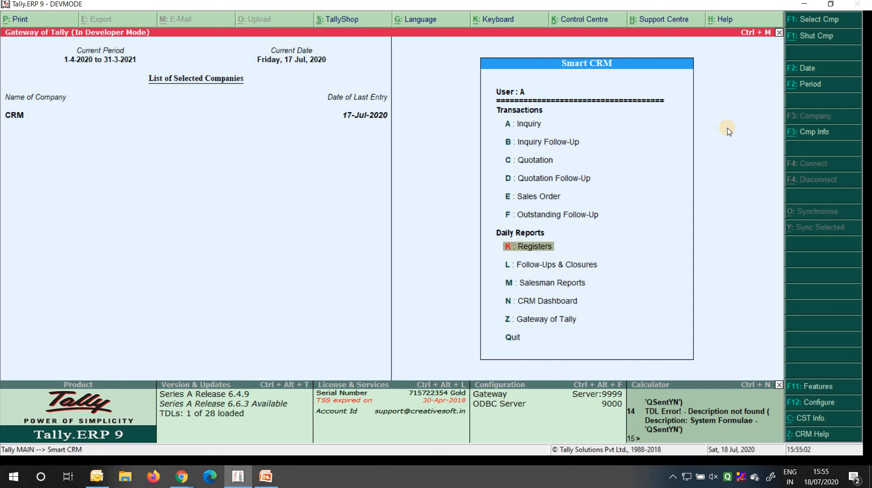
{"action": "key", "text": "Down"}
{"action": "key", "text": "Down"}
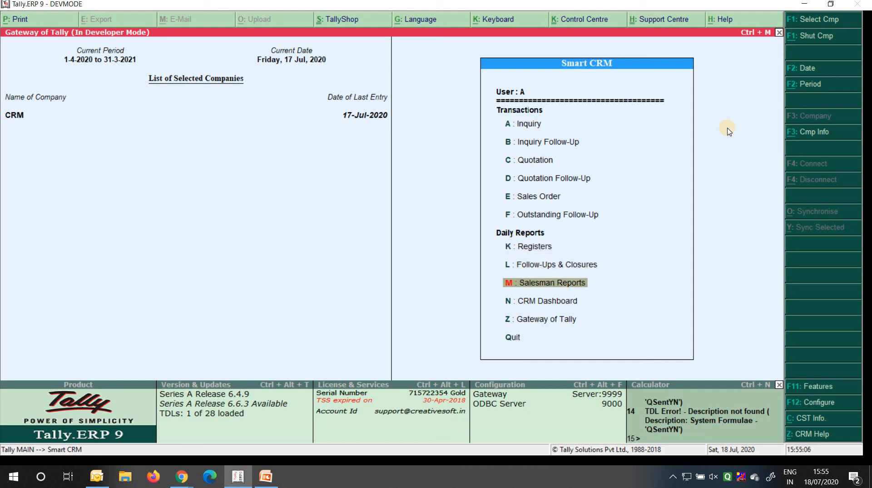
{"action": "key", "text": "Up"}
{"action": "key", "text": "Up"}
{"action": "key", "text": "Up"}
{"action": "key", "text": "Up"}
{"action": "key", "text": "Up"}
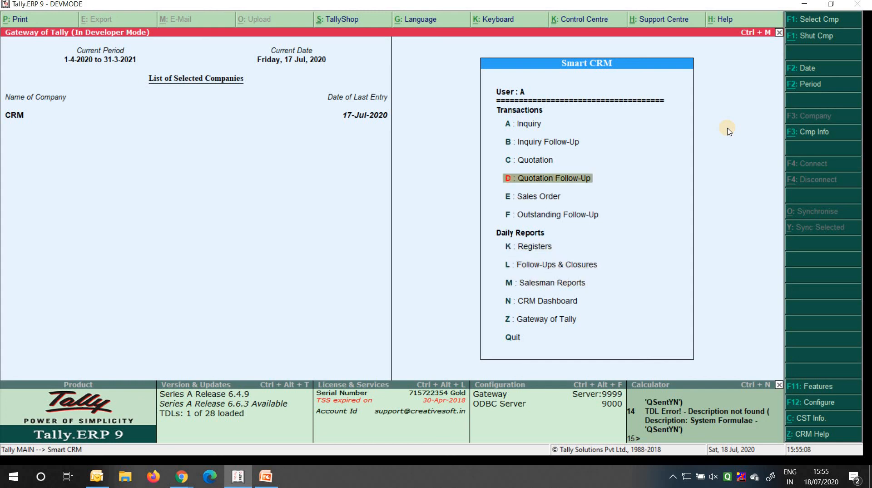
{"action": "key", "text": "Up"}
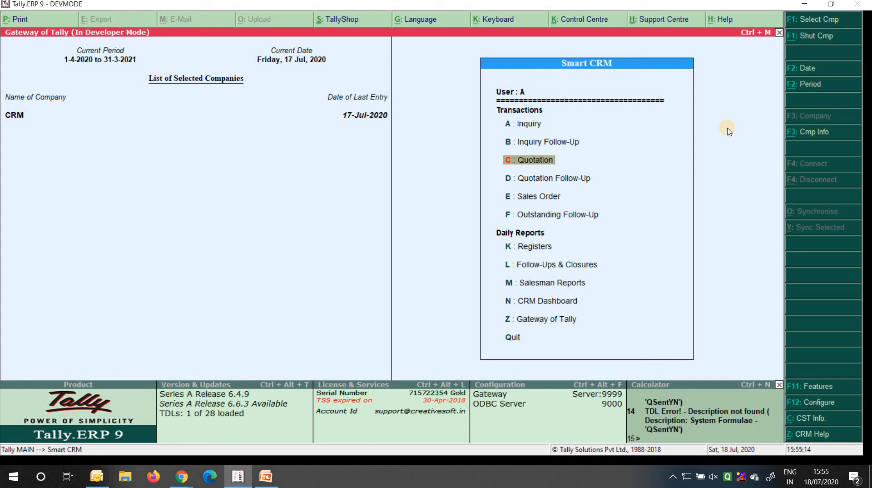
{"action": "key", "text": "k"}
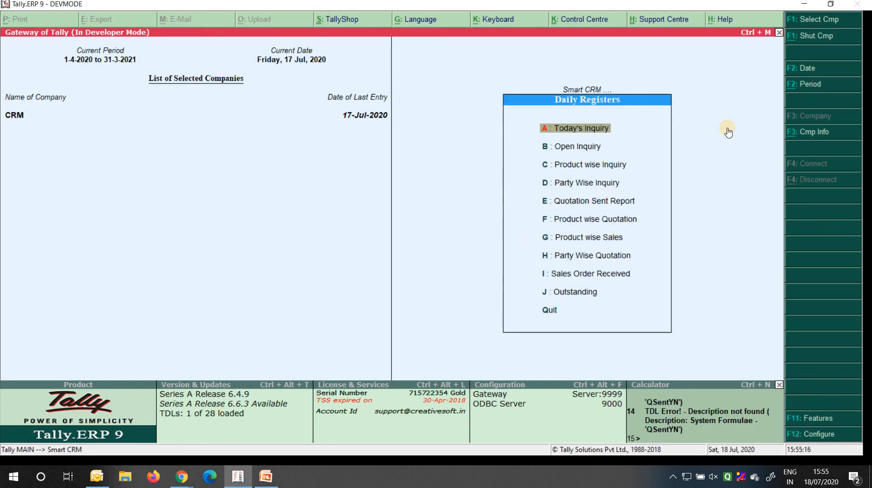
{"action": "key", "text": "Up"}
{"action": "key", "text": "Up"}
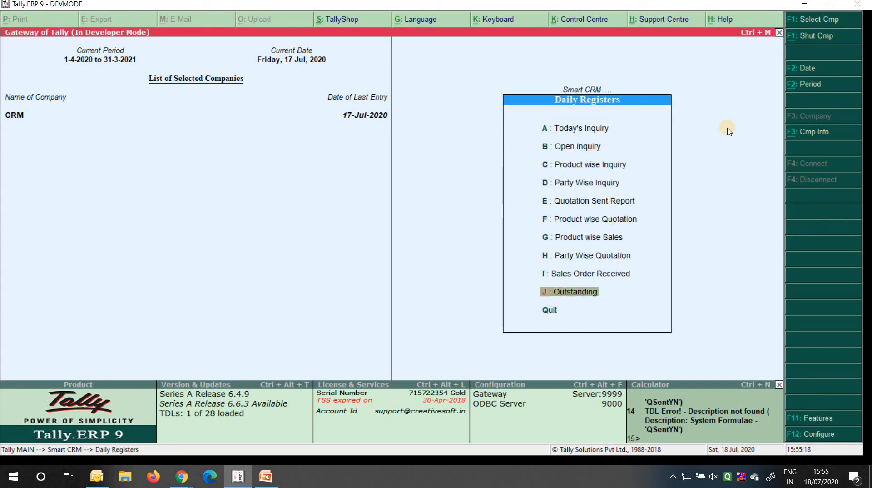
{"action": "key", "text": "Up"}
{"action": "key", "text": "Up"}
{"action": "key", "text": "Up"}
{"action": "key", "text": "Up"}
{"action": "key", "text": "Up"}
{"action": "key", "text": "Up"}
{"action": "key", "text": "Up"}
{"action": "key", "text": "Up"}
{"action": "key", "text": "Up"}
{"action": "key", "text": "Up"}
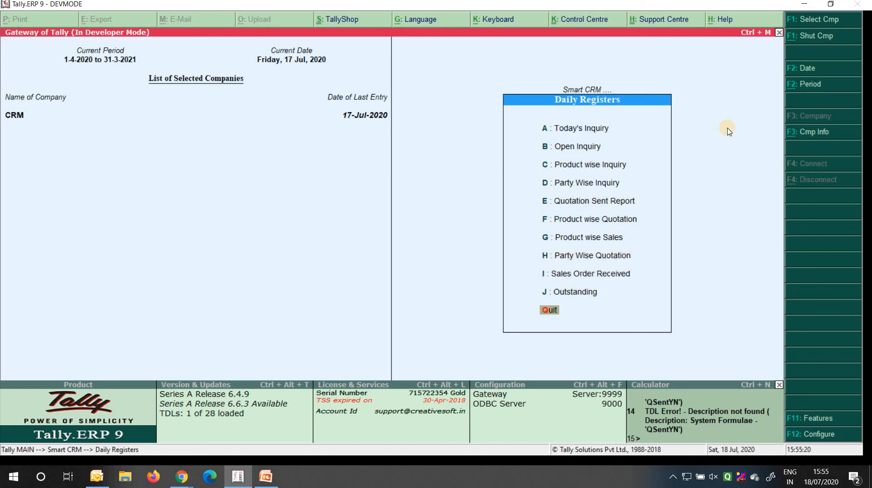
{"action": "key", "text": "Down"}
{"action": "key", "text": "Return"}
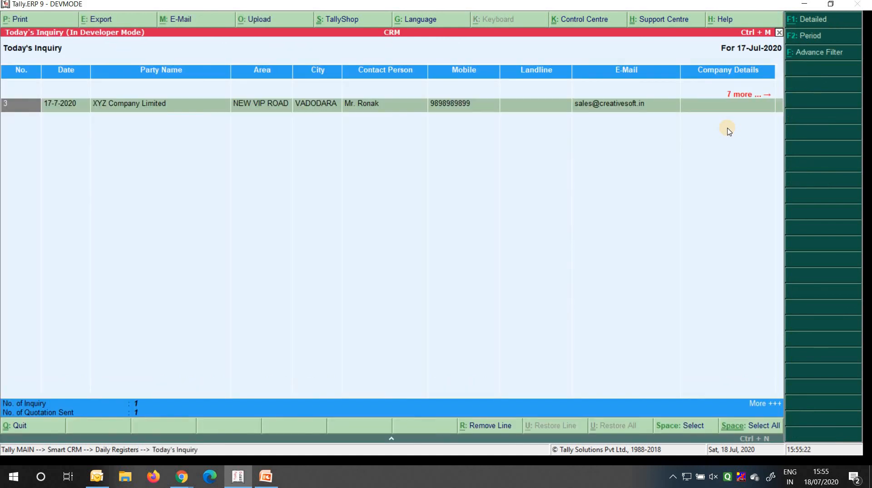
{"action": "key", "text": "F2"}
{"action": "type", "text": "1-4-2"}
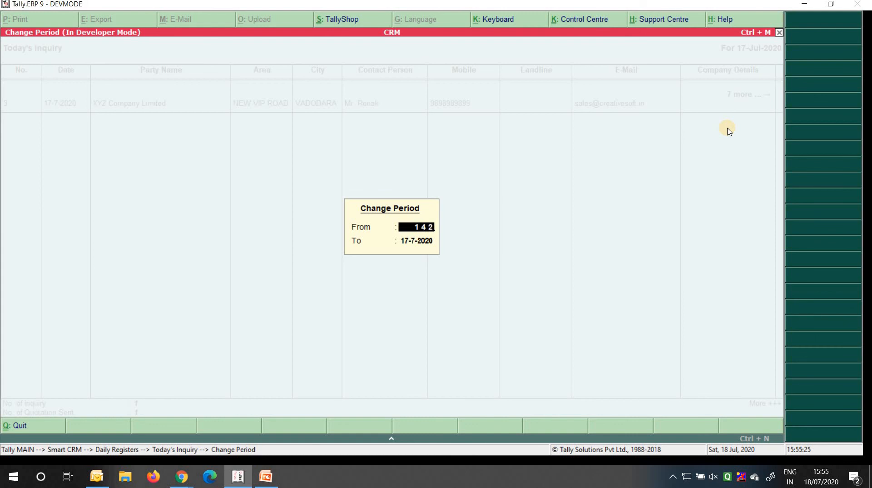
{"action": "key", "text": "Return"}
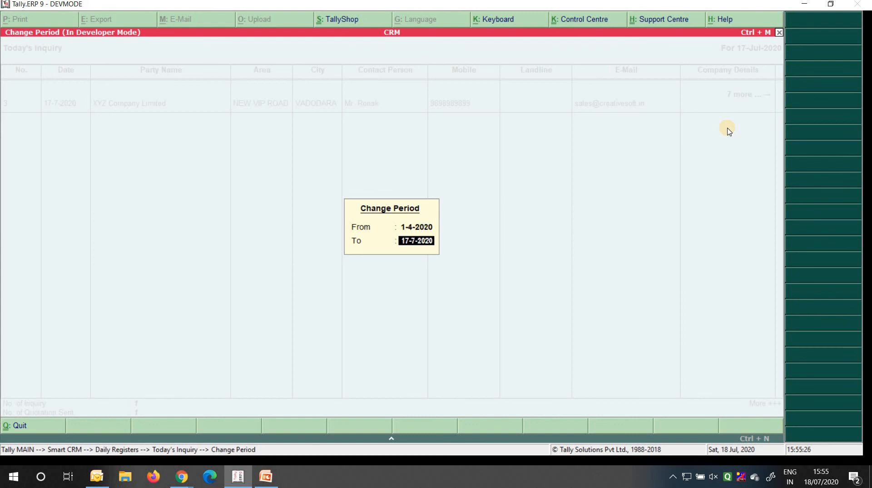
{"action": "key", "text": "Return"}
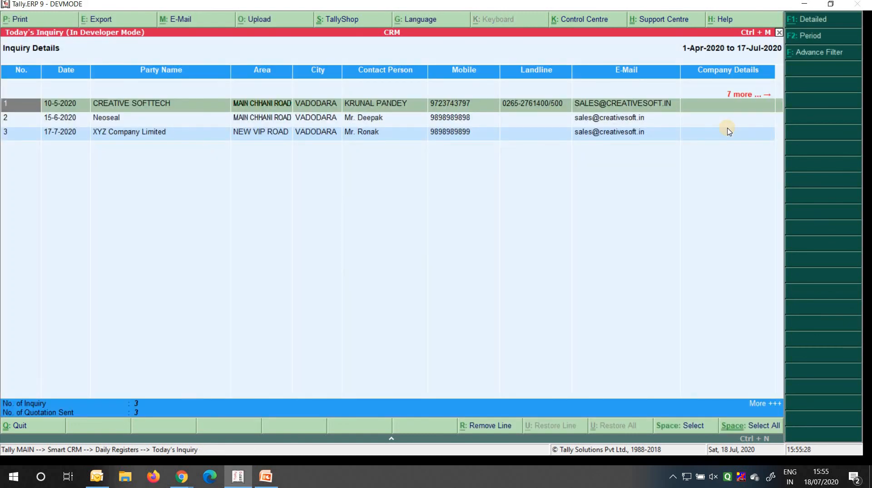
{"action": "key", "text": "F1"}
{"action": "key", "text": "Down"}
{"action": "key", "text": "Down"}
{"action": "key", "text": "Down"}
{"action": "key", "text": "Down"}
{"action": "key", "text": "Down"}
{"action": "key", "text": "Down"}
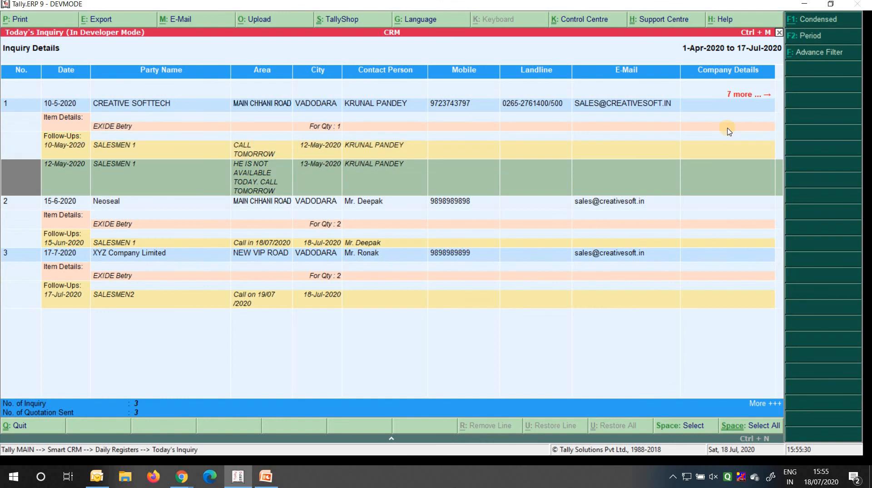
{"action": "key", "text": "Up"}
{"action": "key", "text": "Up"}
{"action": "key", "text": "Up"}
{"action": "key", "text": "Up"}
{"action": "key", "text": "Up"}
{"action": "key", "text": "Up"}
{"action": "key", "text": "Up"}
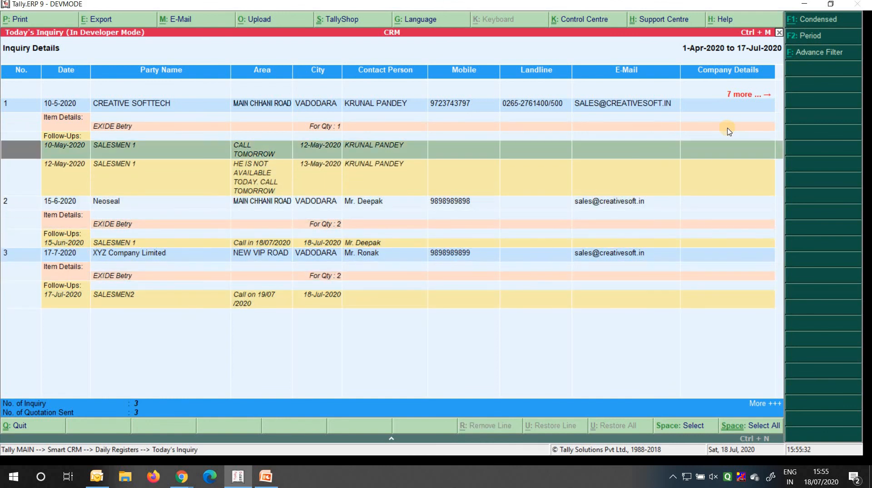
{"action": "key", "text": "Down"}
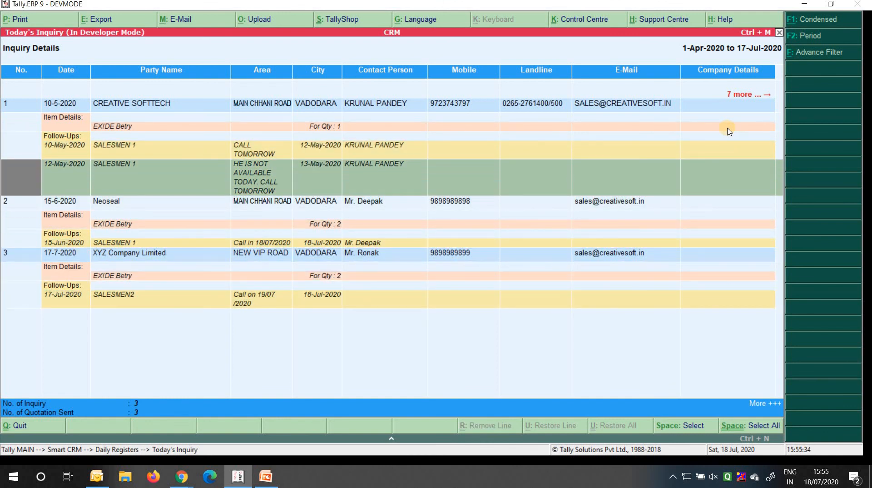
{"action": "key", "text": "Down"}
{"action": "key", "text": "Down"}
{"action": "key", "text": "Down"}
{"action": "key", "text": "Down"}
{"action": "key", "text": "Up"}
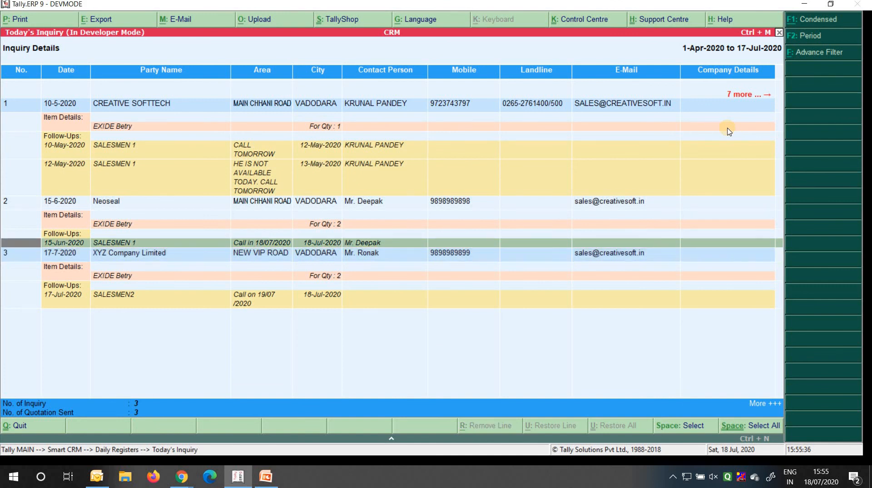
{"action": "key", "text": "Down"}
{"action": "key", "text": "Down"}
{"action": "key", "text": "Down"}
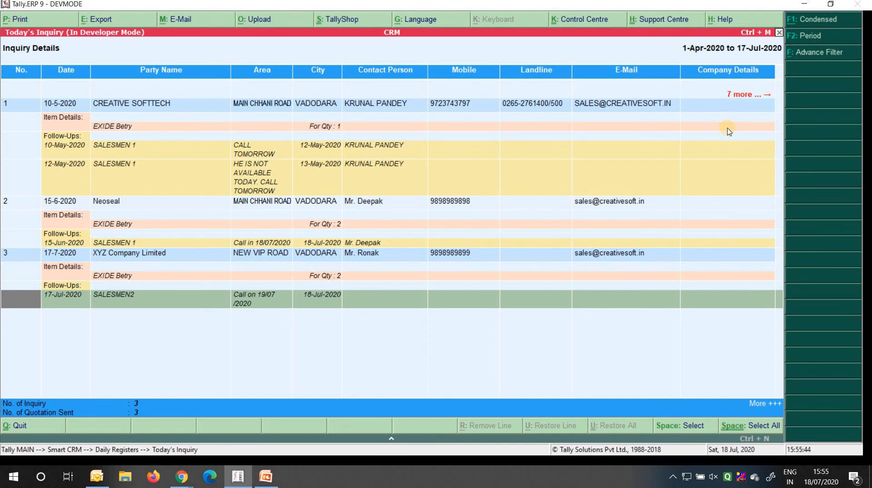
{"action": "key", "text": "Escape"}
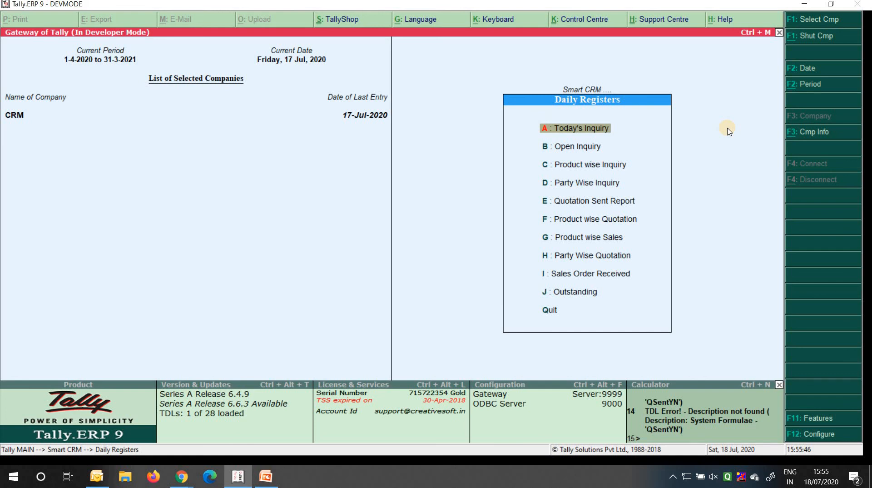
Open Product wise Inquiry with the period starting 1-4-20
{"action": "key", "text": "Down"}
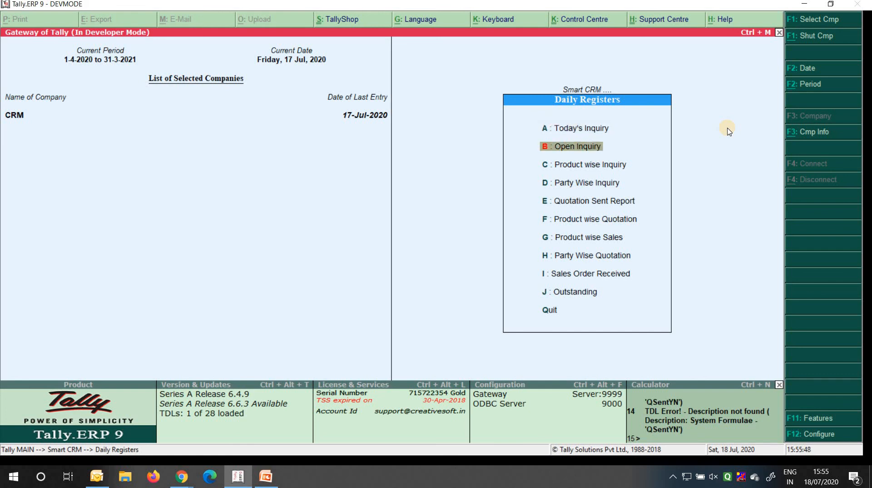
{"action": "key", "text": "Down"}
{"action": "key", "text": "Down"}
{"action": "key", "text": "Up"}
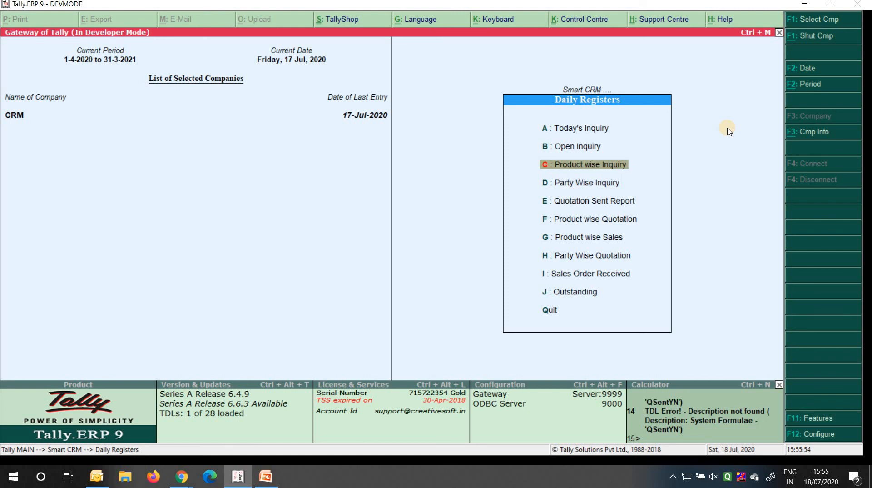
{"action": "key", "text": "Return"}
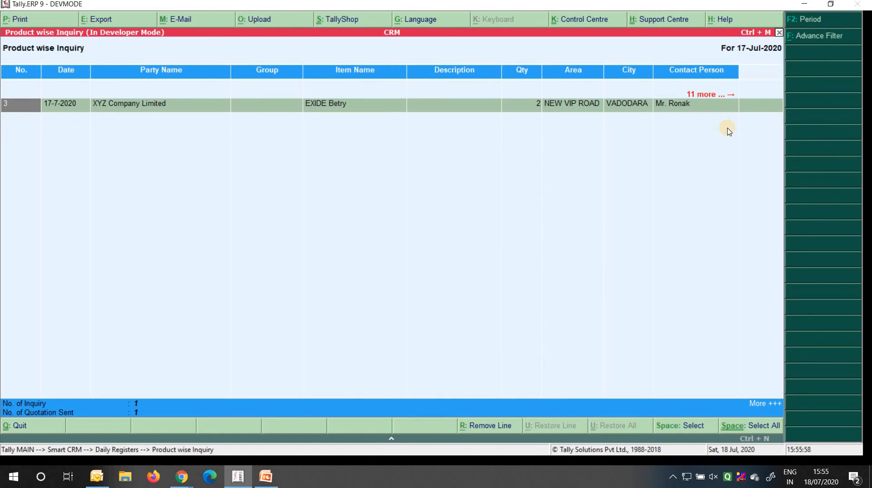
{"action": "key", "text": "F2"}
{"action": "type", "text": "1-4-20"}
{"action": "key", "text": "Return"}
{"action": "key", "text": "Return"}
Browse the three EXIDE Betry inquiry rows, then return to Smart CRM
{"action": "key", "text": "Right"}
{"action": "key", "text": "Right"}
{"action": "key", "text": "Right"}
{"action": "key", "text": "Right"}
{"action": "key", "text": "Right"}
{"action": "key", "text": "Left"}
{"action": "key", "text": "Left"}
{"action": "key", "text": "Right"}
{"action": "key", "text": "Up"}
{"action": "key", "text": "Up"}
{"action": "key", "text": "Up"}
{"action": "key", "text": "Up"}
{"action": "key", "text": "Up"}
{"action": "key", "text": "Up"}
{"action": "key", "text": "Right"}
{"action": "key", "text": "Right"}
{"action": "key", "text": "Right"}
{"action": "key", "text": "Right"}
{"action": "key", "text": "Right"}
{"action": "key", "text": "Right"}
{"action": "key", "text": "Right"}
{"action": "key", "text": "Right"}
{"action": "key", "text": "Right"}
{"action": "key", "text": "Right"}
{"action": "key", "text": "Right"}
{"action": "key", "text": "Right"}
{"action": "key", "text": "Right"}
{"action": "key", "text": "Right"}
{"action": "key", "text": "Right"}
{"action": "key", "text": "Right"}
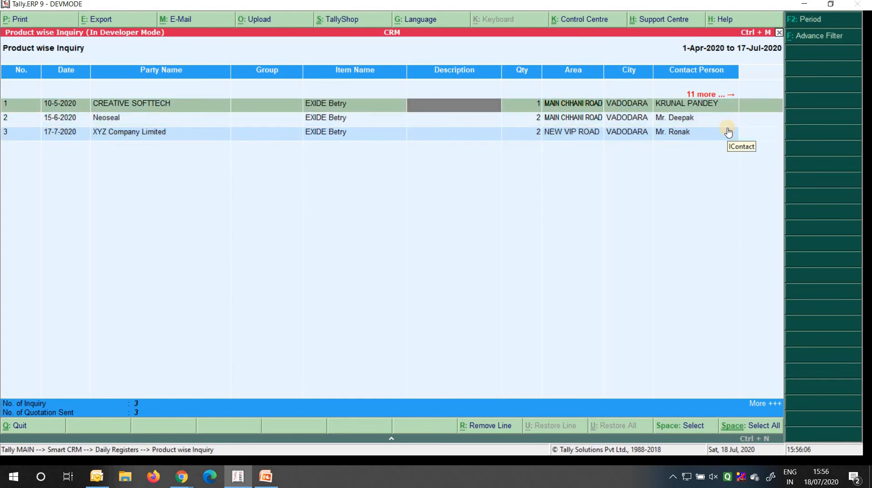
{"action": "key", "text": "Left"}
{"action": "key", "text": "Left"}
{"action": "key", "text": "Left"}
{"action": "key", "text": "Left"}
{"action": "key", "text": "Left"}
{"action": "key", "text": "Left"}
{"action": "key", "text": "Left"}
{"action": "key", "text": "Left"}
{"action": "key", "text": "Left"}
{"action": "key", "text": "Left"}
{"action": "key", "text": "Left"}
{"action": "key", "text": "Left"}
{"action": "key", "text": "Left"}
{"action": "key", "text": "Left"}
{"action": "key", "text": "Left"}
{"action": "key", "text": "Left"}
{"action": "key", "text": "Left"}
{"action": "key", "text": "Left"}
{"action": "key", "text": "Left"}
{"action": "key", "text": "Left"}
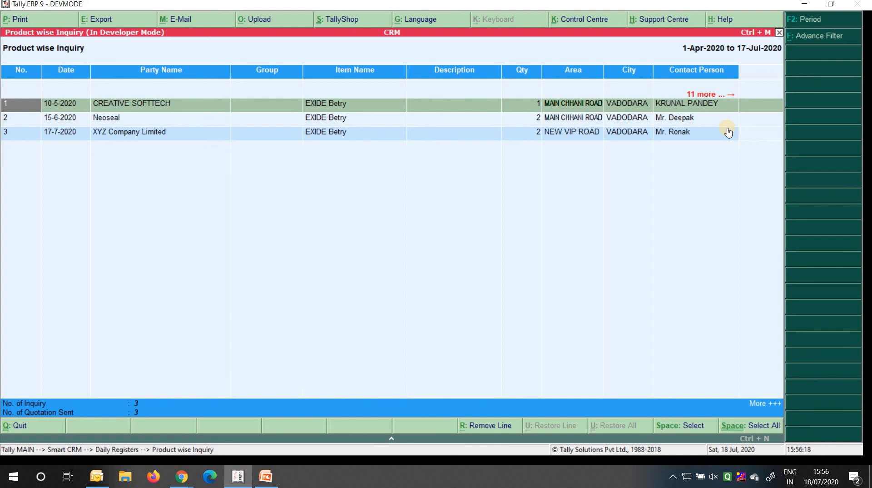
{"action": "key", "text": "Escape"}
{"action": "key", "text": "Escape"}
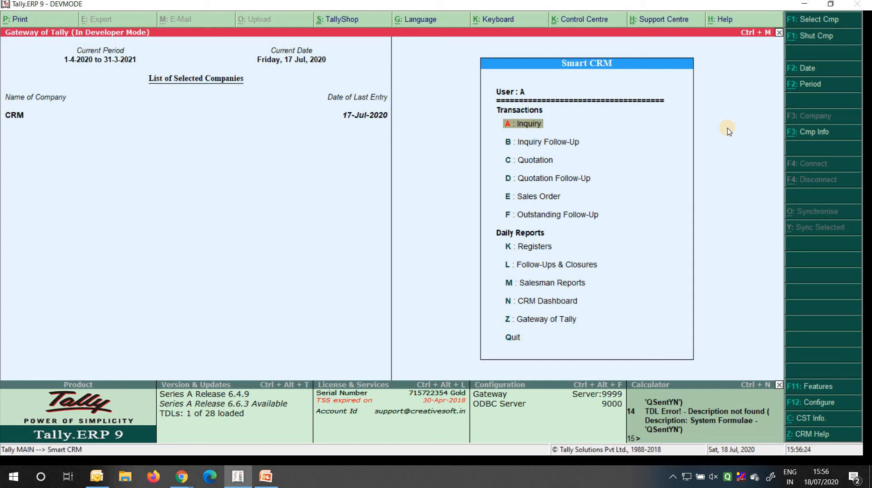
Move the Smart CRM highlight to Quit and bring up the Alt+Tab window switcher
{"action": "key", "text": "Up"}
{"action": "key", "text": "Up"}
{"action": "key", "text": "Up"}
{"action": "key", "text": "Up"}
{"action": "key", "text": "Up"}
{"action": "key", "text": "Up"}
{"action": "key", "text": "Up"}
{"action": "key", "text": "Up"}
{"action": "key", "text": "Up"}
{"action": "key", "text": "Up"}
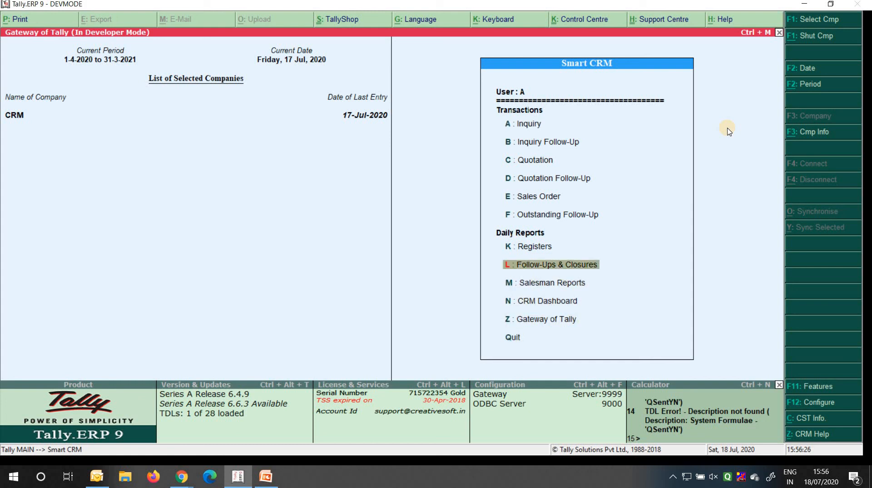
{"action": "key", "text": "Up"}
{"action": "key", "text": "Up"}
{"action": "key", "text": "Up"}
{"action": "key", "text": "Down"}
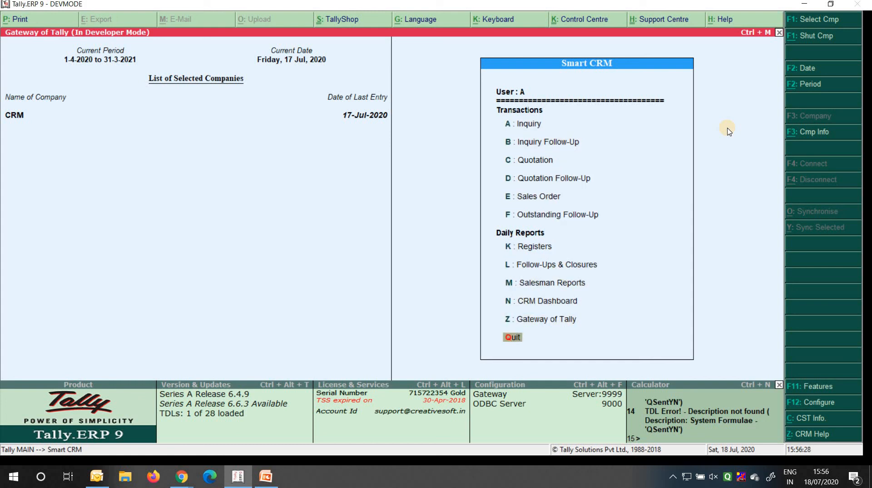
{"action": "key", "text": "alt+Tab"}
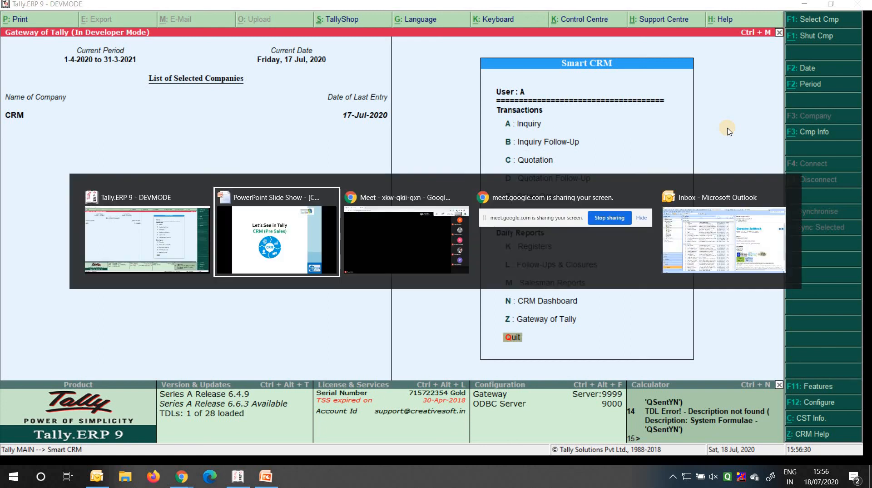